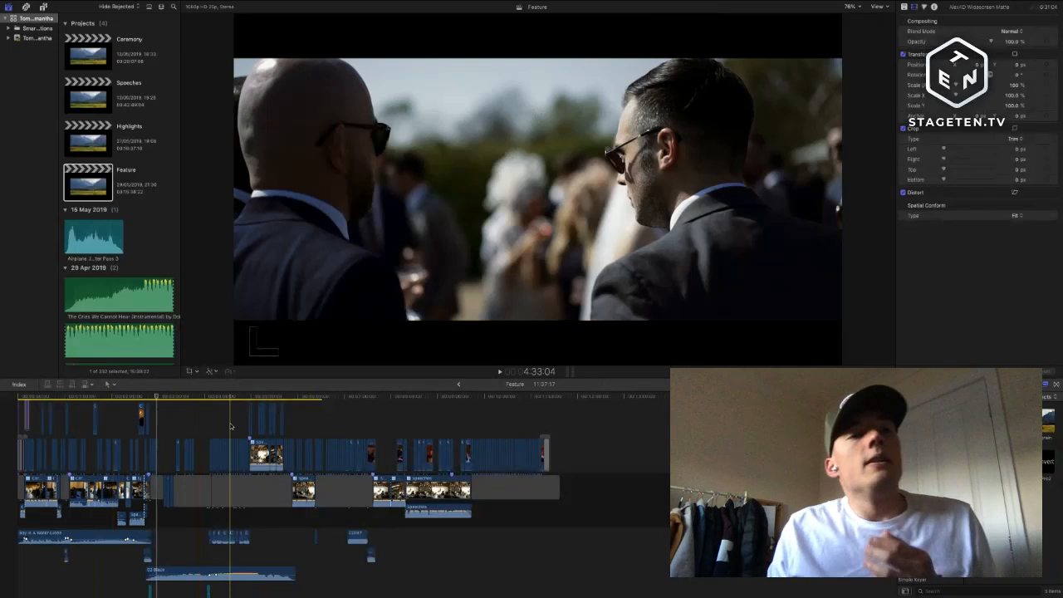
key("ctrl+super+1")
key("ctrl+super+1")
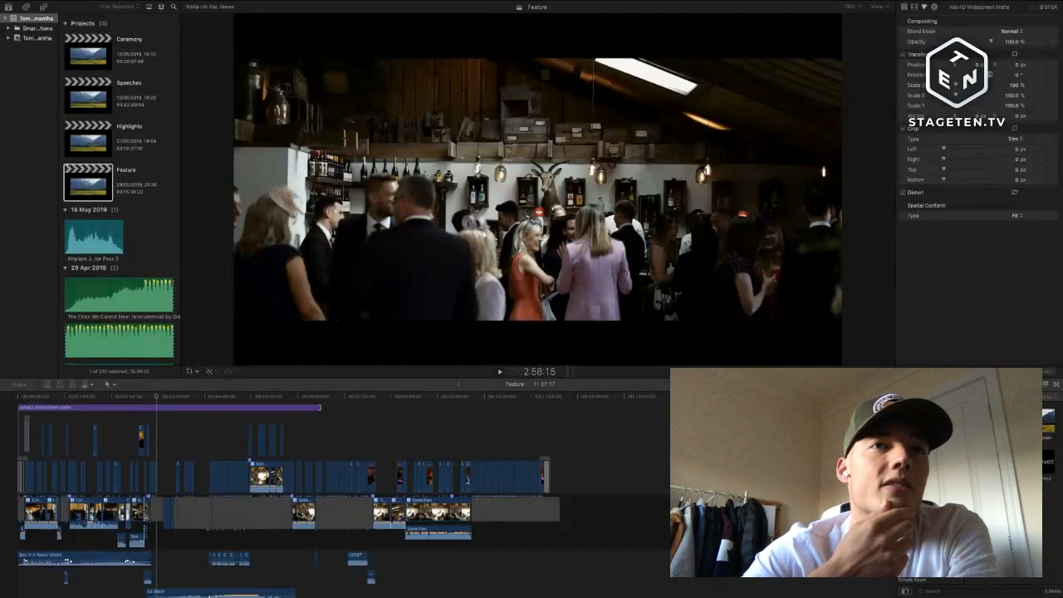
left_click(182, 433)
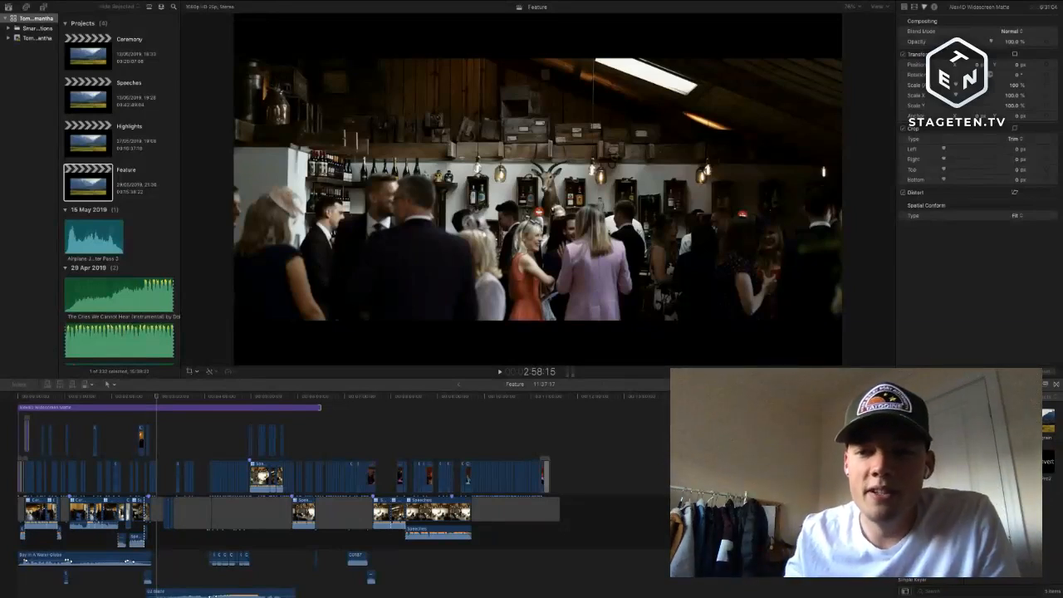
- Play the Feature project from its very beginning, starting with the opening film title
left_click(133, 436)
scroll(128, 436, "left", 1)
key("Home")
key("space")
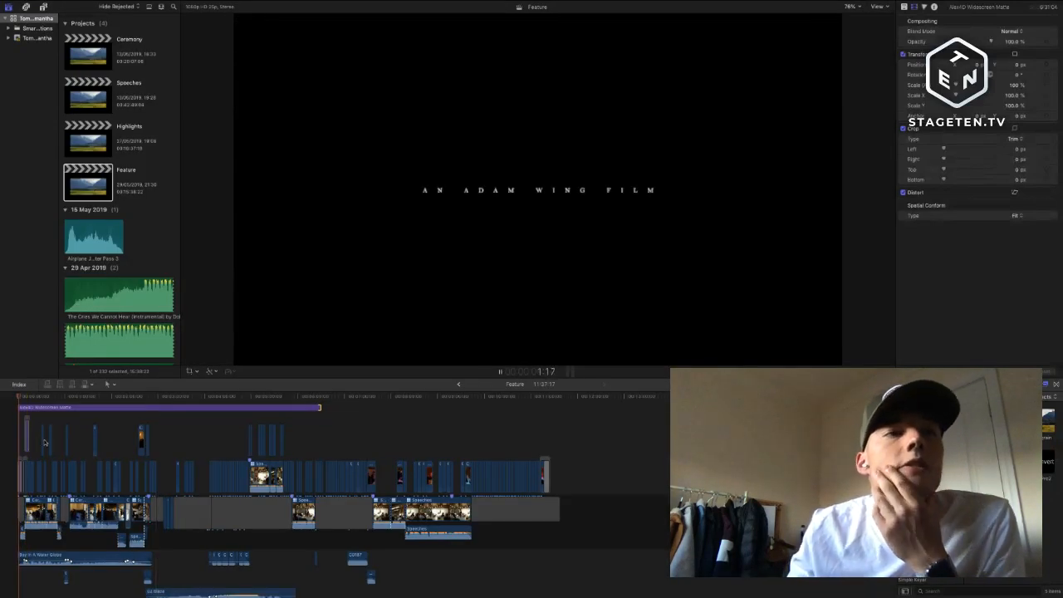
scroll(49, 460, "up", 3)
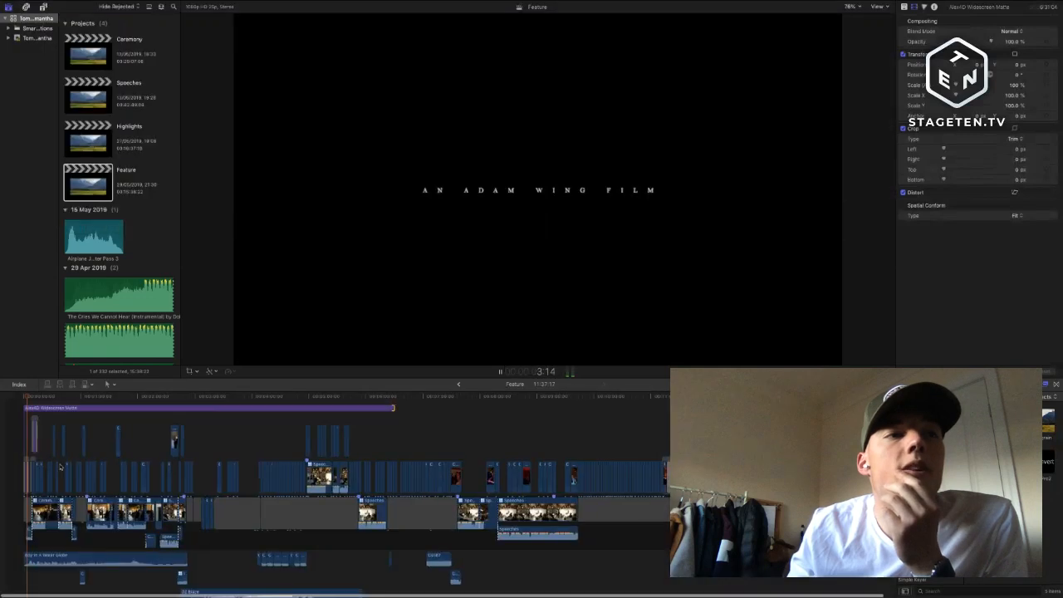
scroll(85, 473, "down", 1)
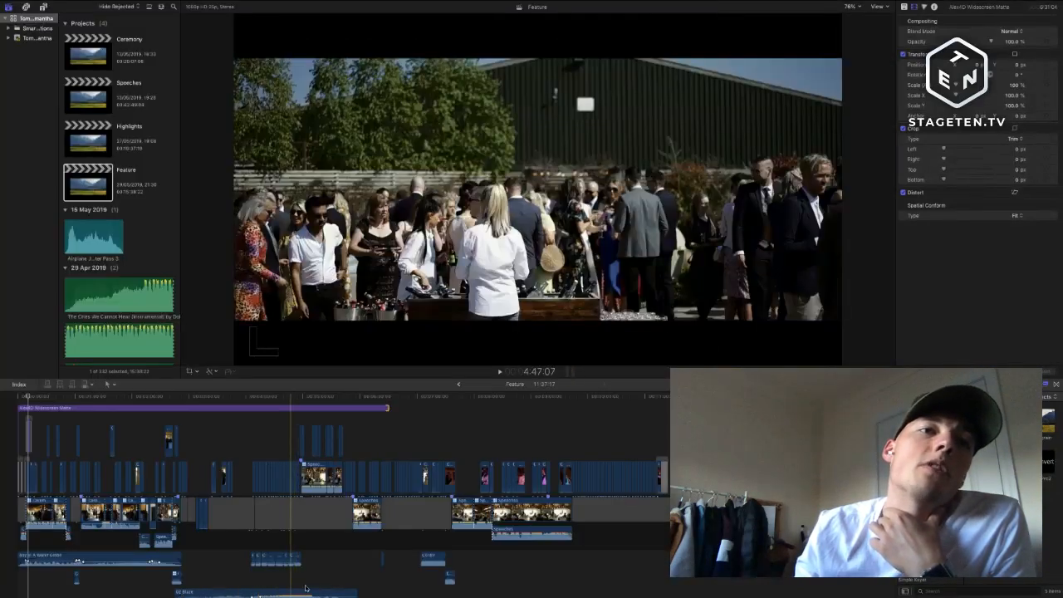
- Examine the music and audio tracks below the storyline and play the opening section from the couple's title shot
scroll(301, 573, "down", 3)
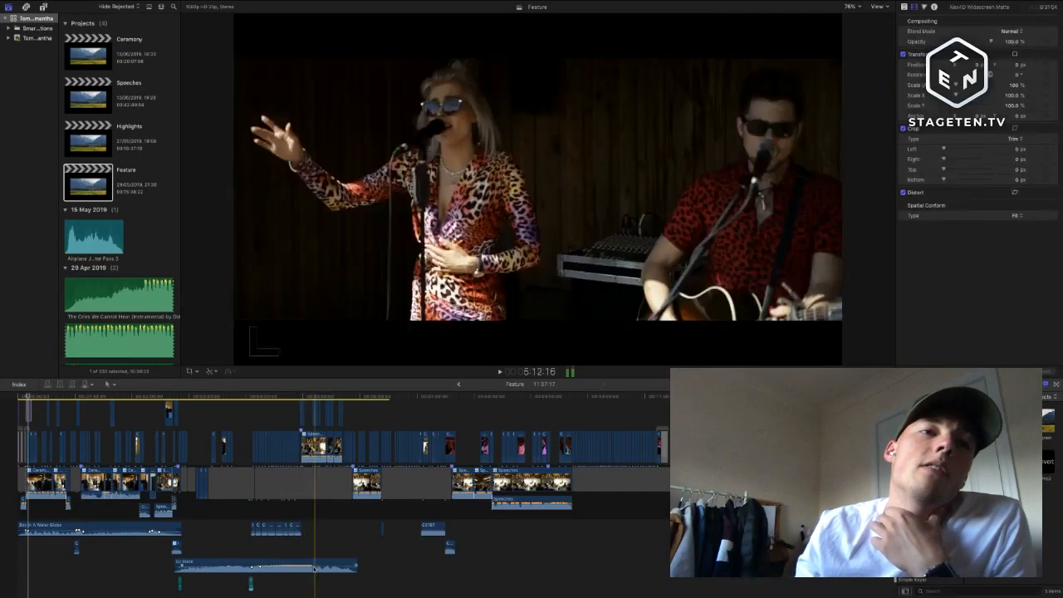
scroll(301, 569, "left", 1)
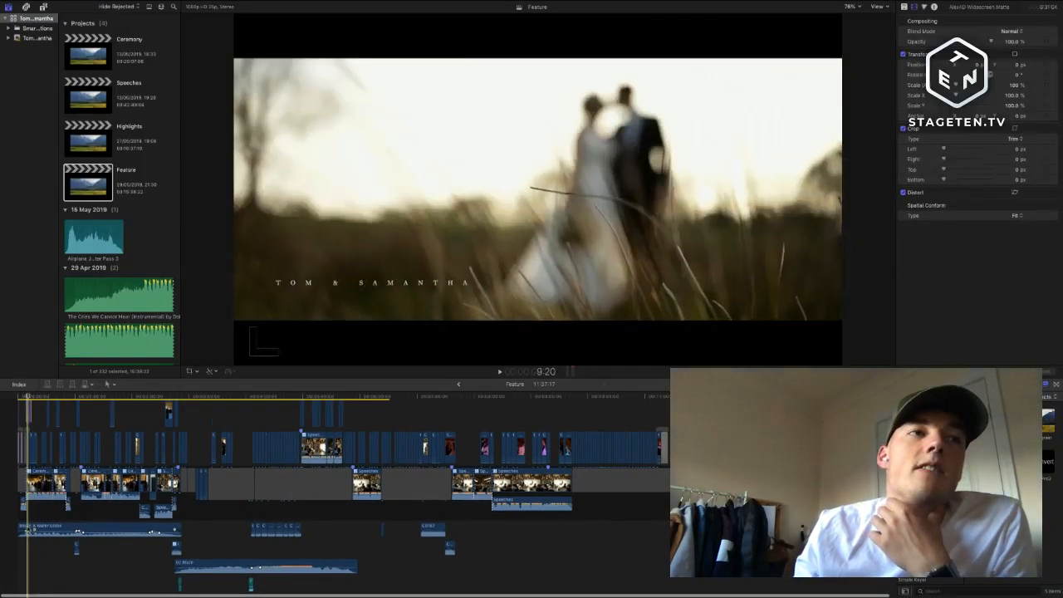
key("space")
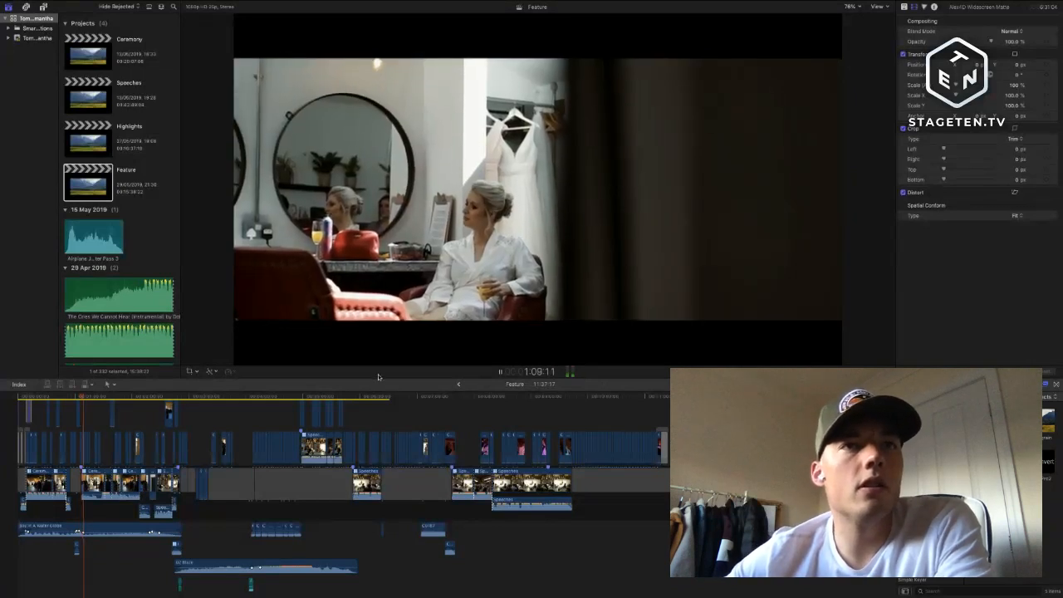
key("space")
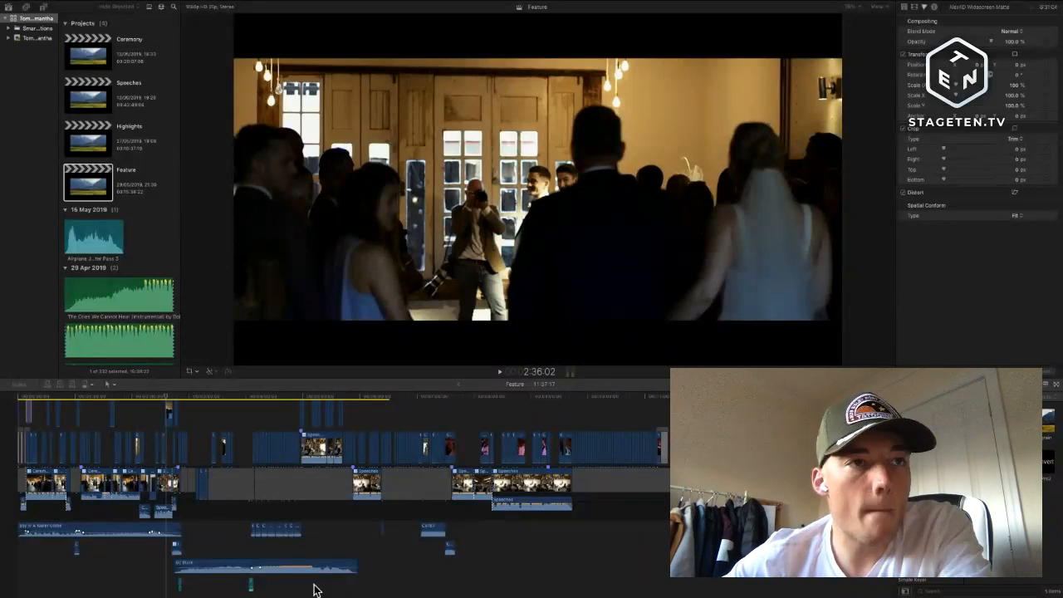
- Play the ceremony shots from about 2:34 and examine the timeline around them in closer detail
left_click(167, 411)
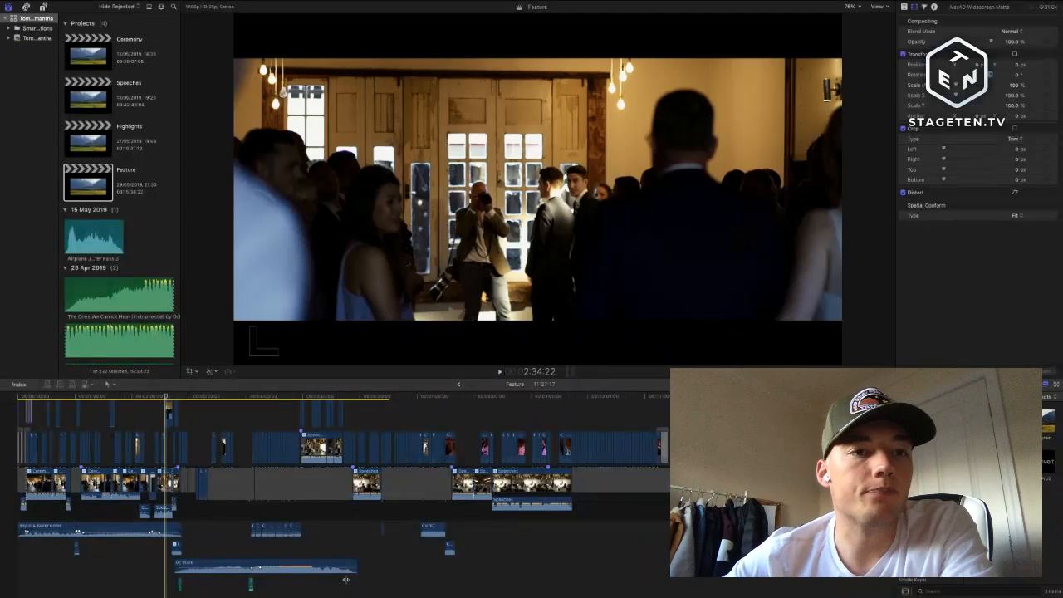
key("space")
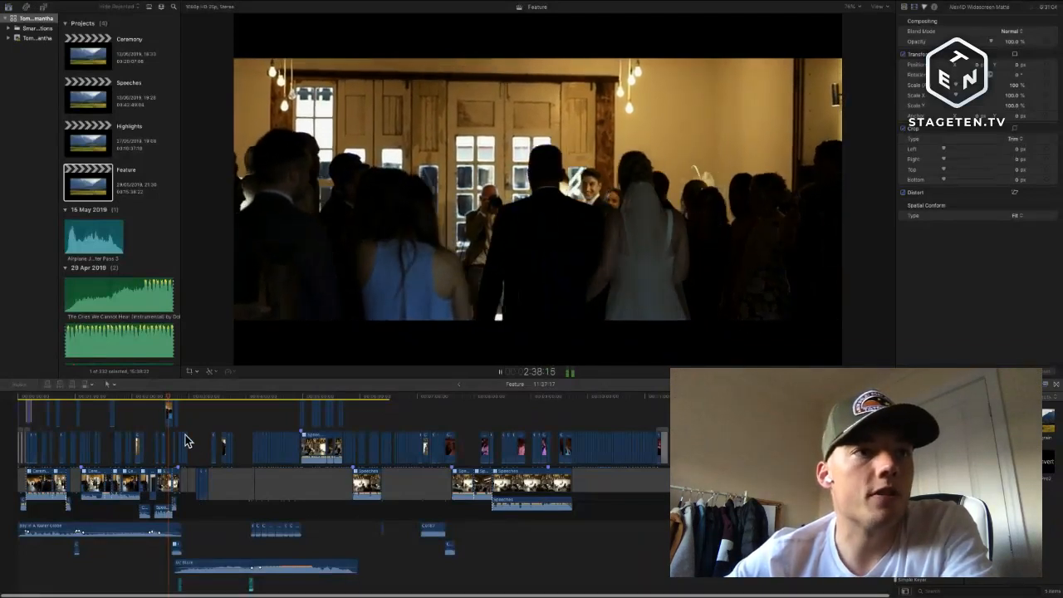
key("super+equal")
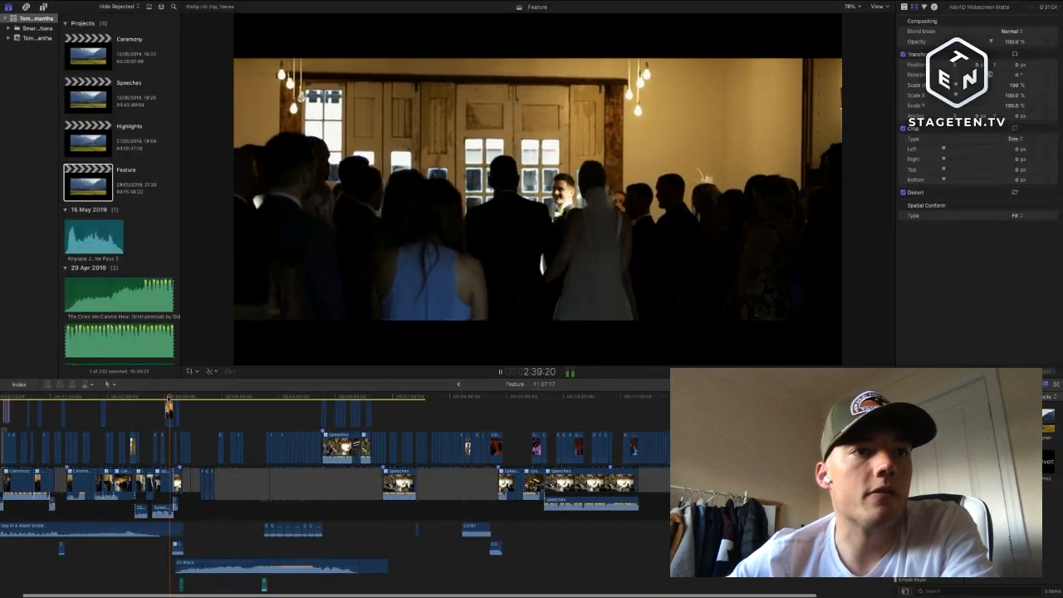
key("super+equal")
key("super+equal")
key("super+equal")
key("super+equal")
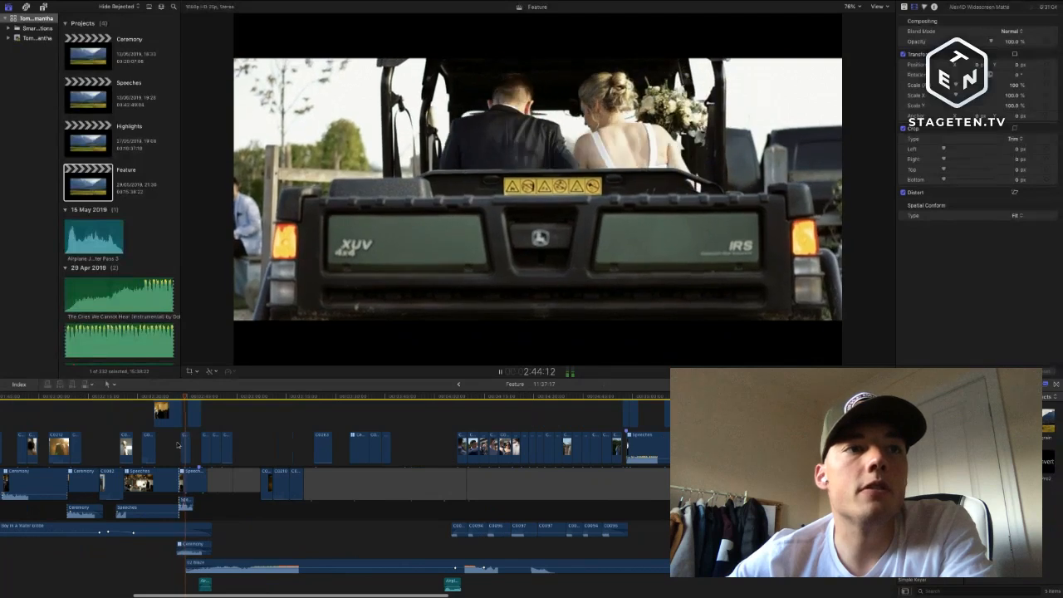
key("super+equal")
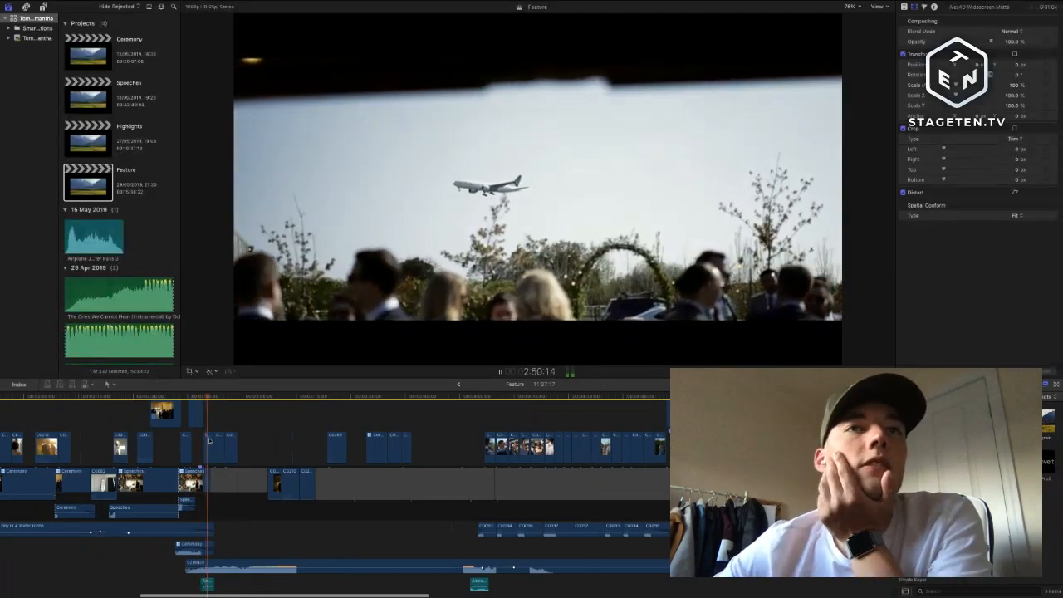
- Replay the airplane shot from about 2:49 together with the sound effect beneath it
scroll(209, 441, "up", 1)
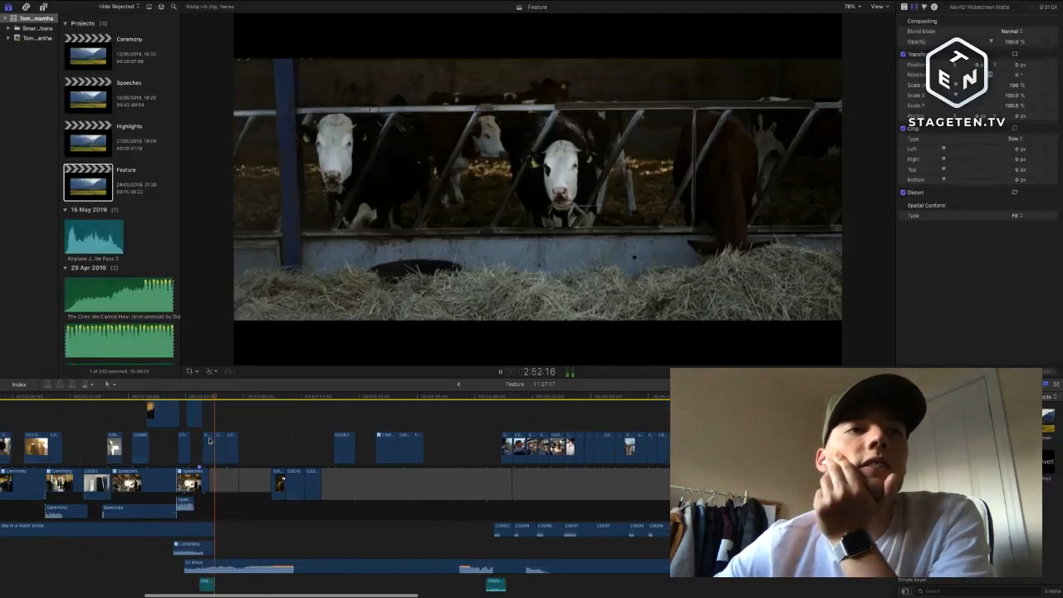
scroll(209, 440, "down", 2)
key("space")
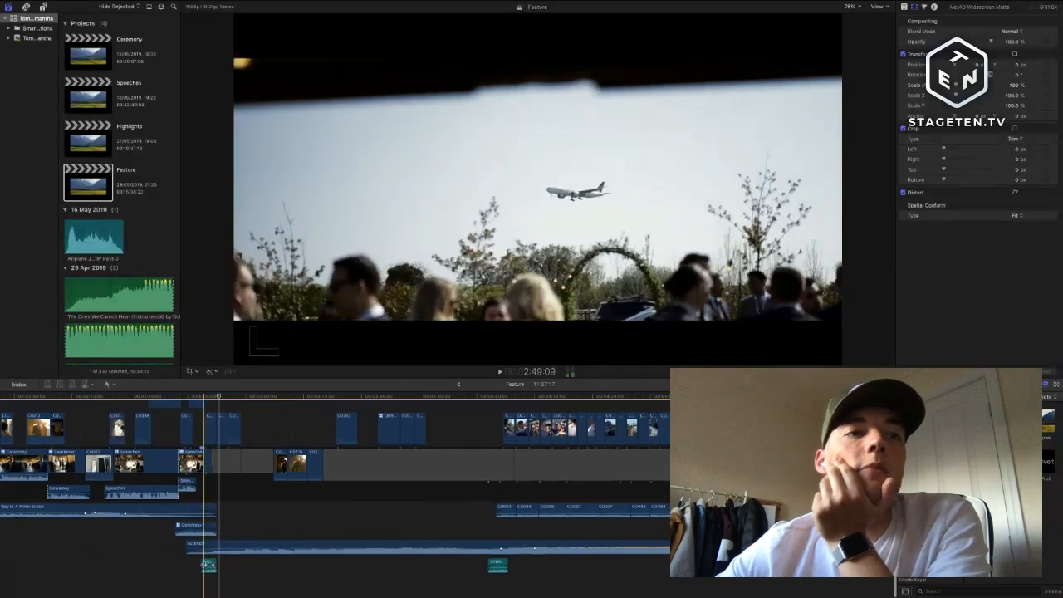
key("space")
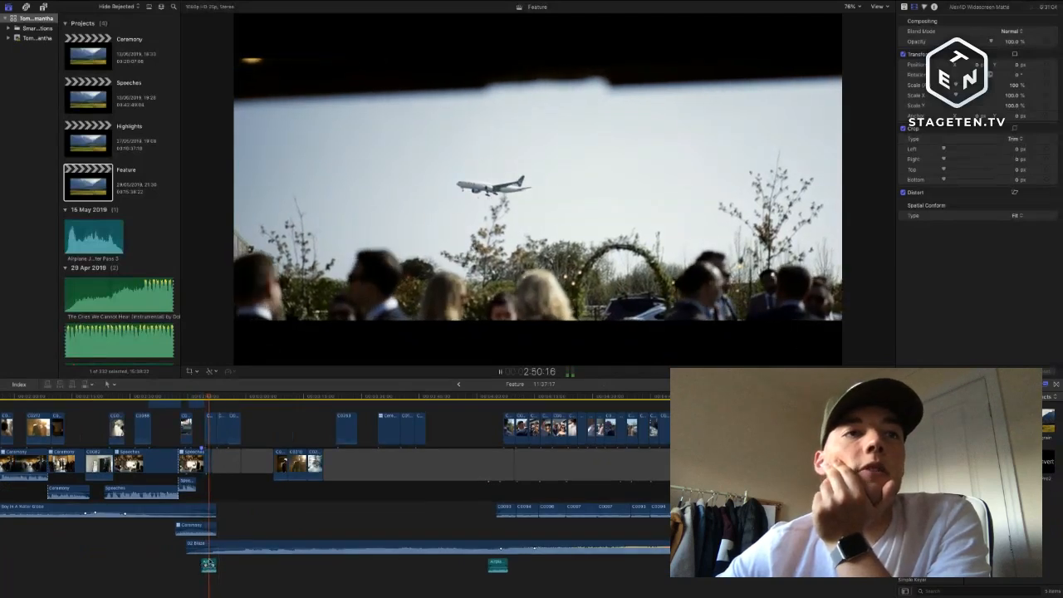
scroll(209, 563, "up", 1)
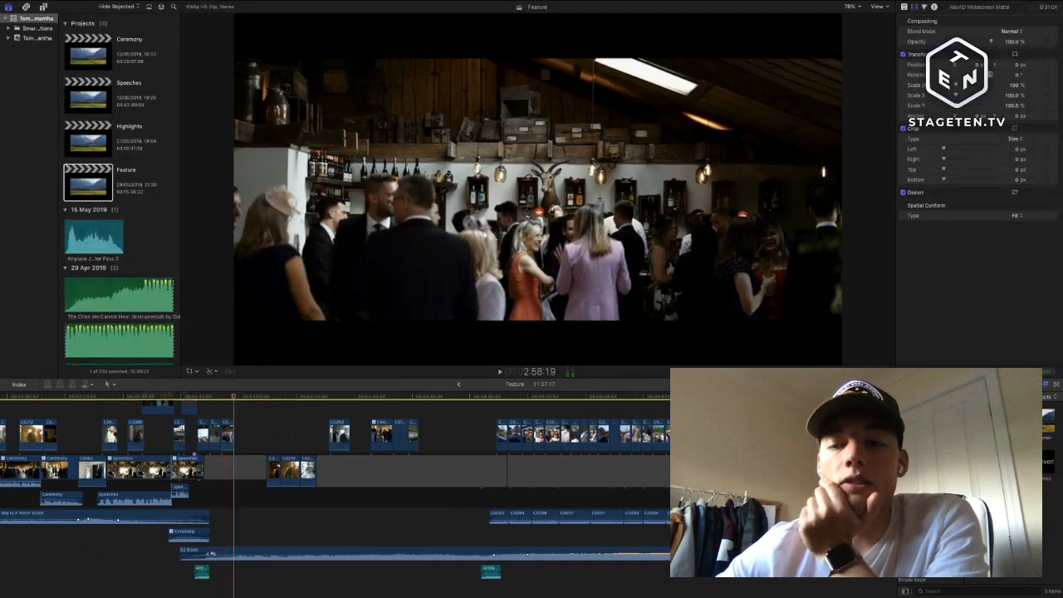
- Replay the end of the crowded bar shot from about 2:57 into the black gap that follows
key("space")
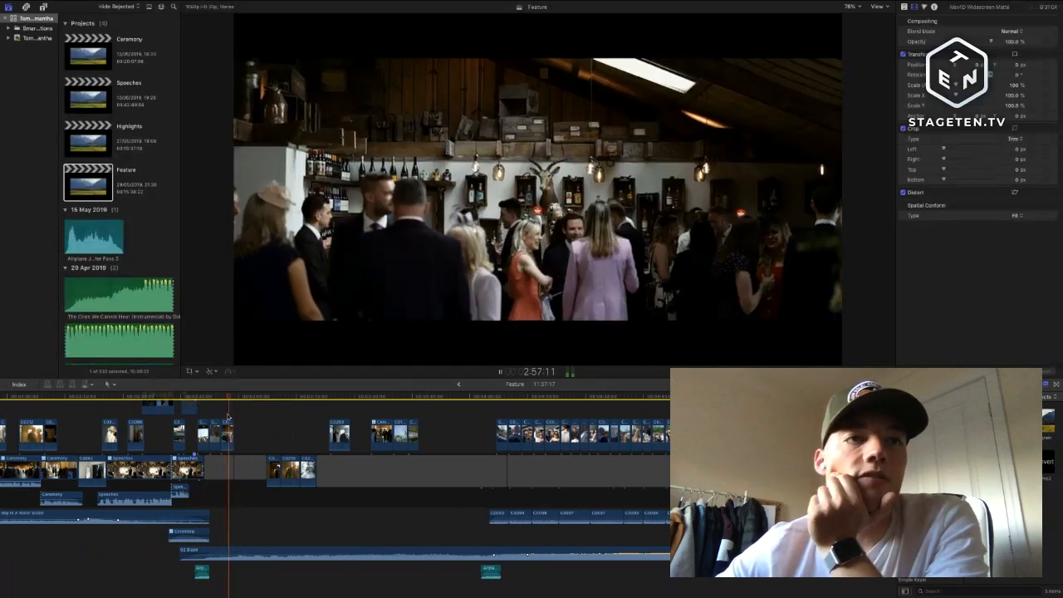
scroll(283, 452, "up", 1)
scroll(284, 452, "left", 1)
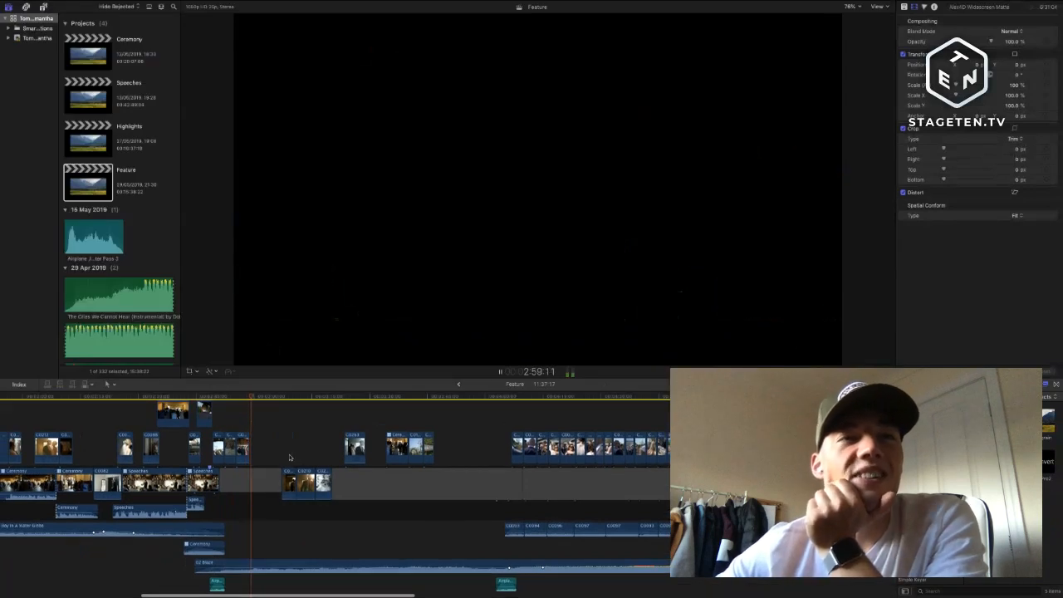
- Delete the black gap clip after the bar shot in the main storyline and undo the deletion
left_click(261, 476)
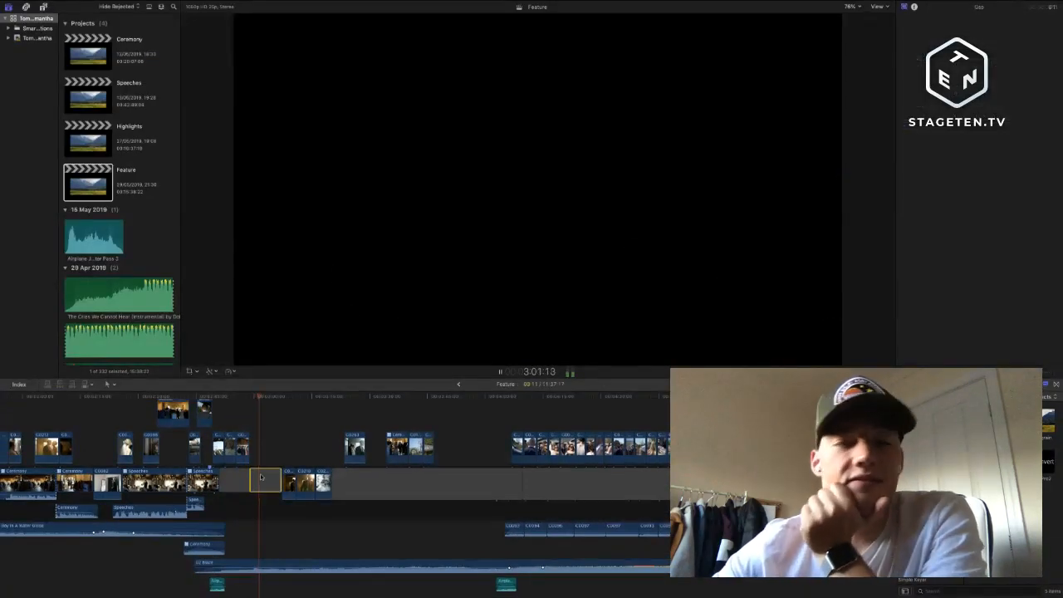
key("Delete")
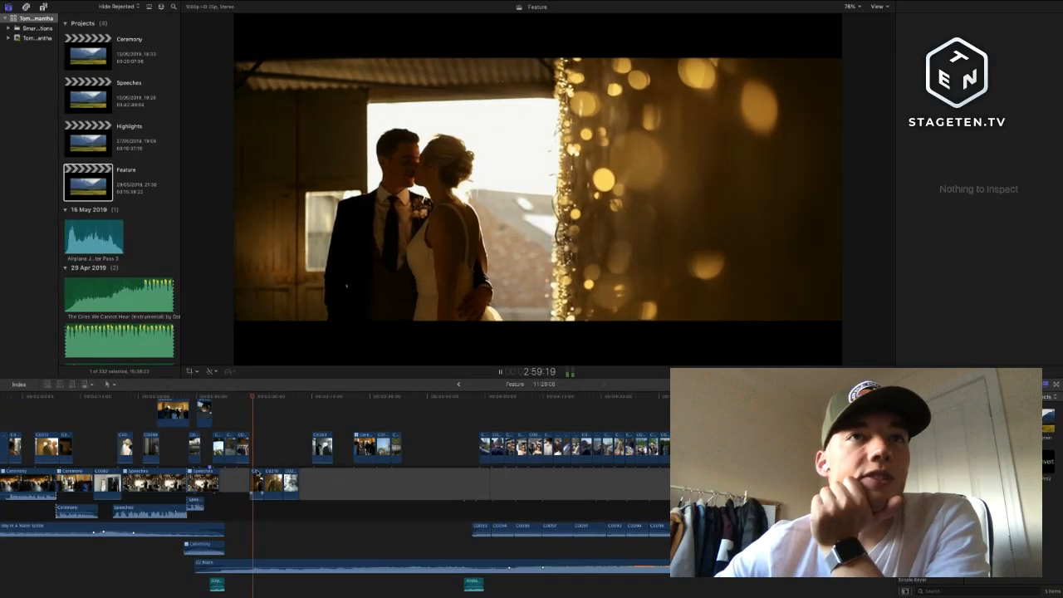
key("super+z")
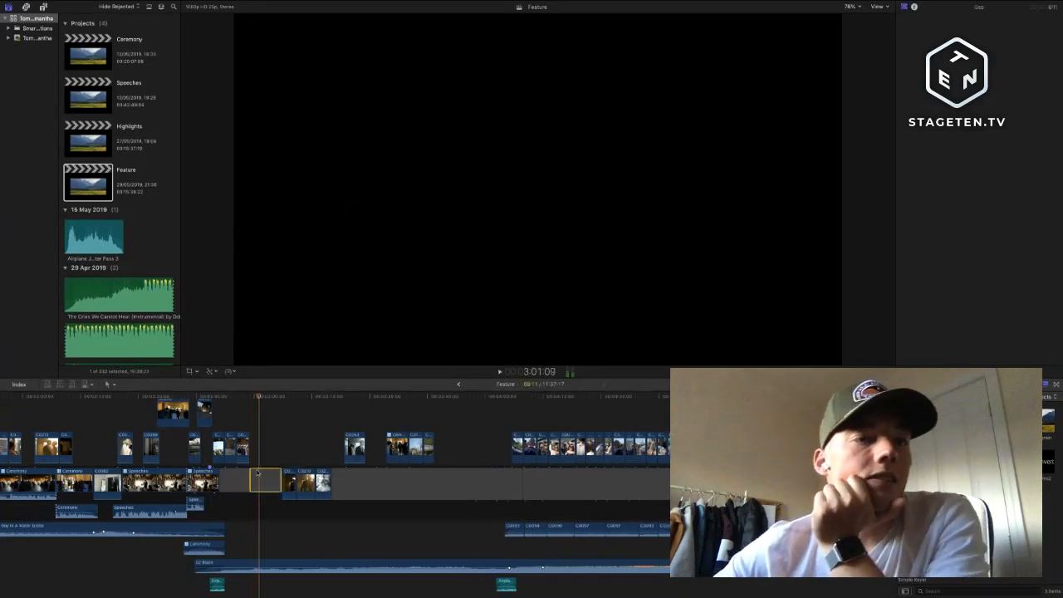
- Examine the timeline from the black gap through the couple and guest shots to the live band section
scroll(257, 471, "left", 5)
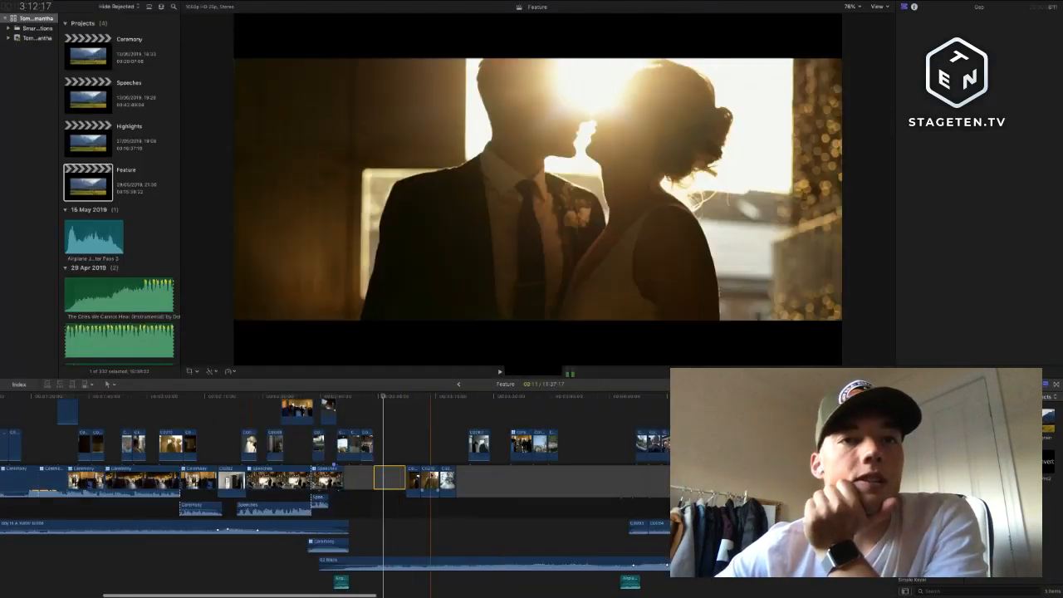
scroll(430, 472, "right", 6)
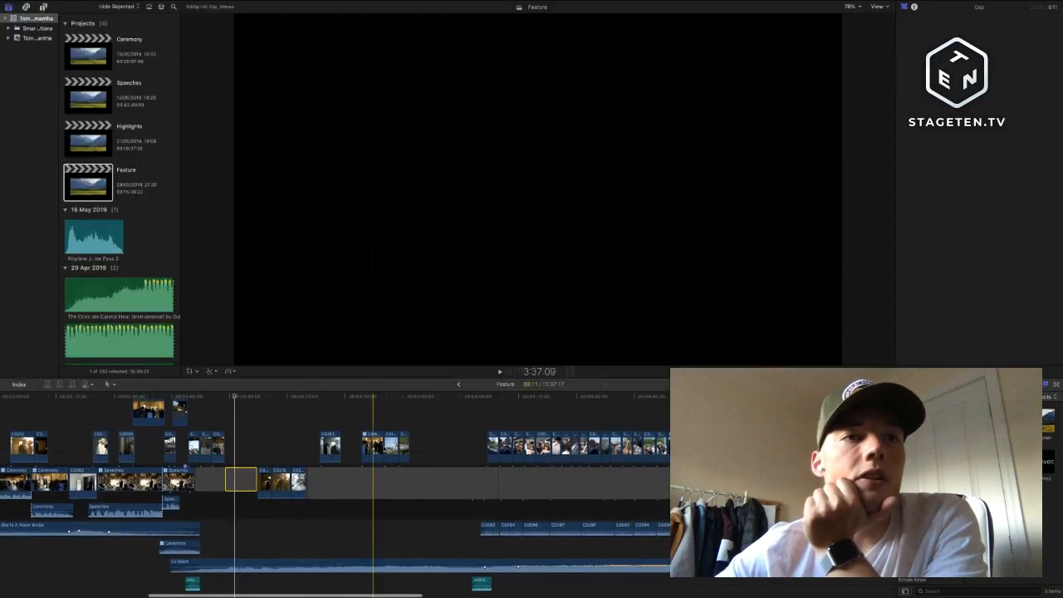
scroll(244, 494, "right", 7)
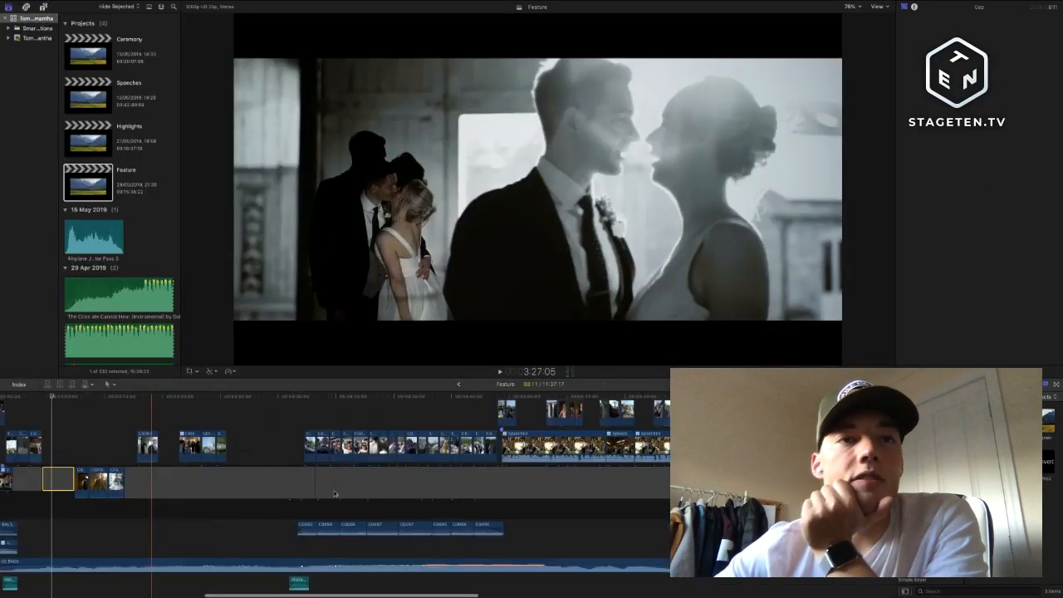
scroll(297, 507, "up", 2)
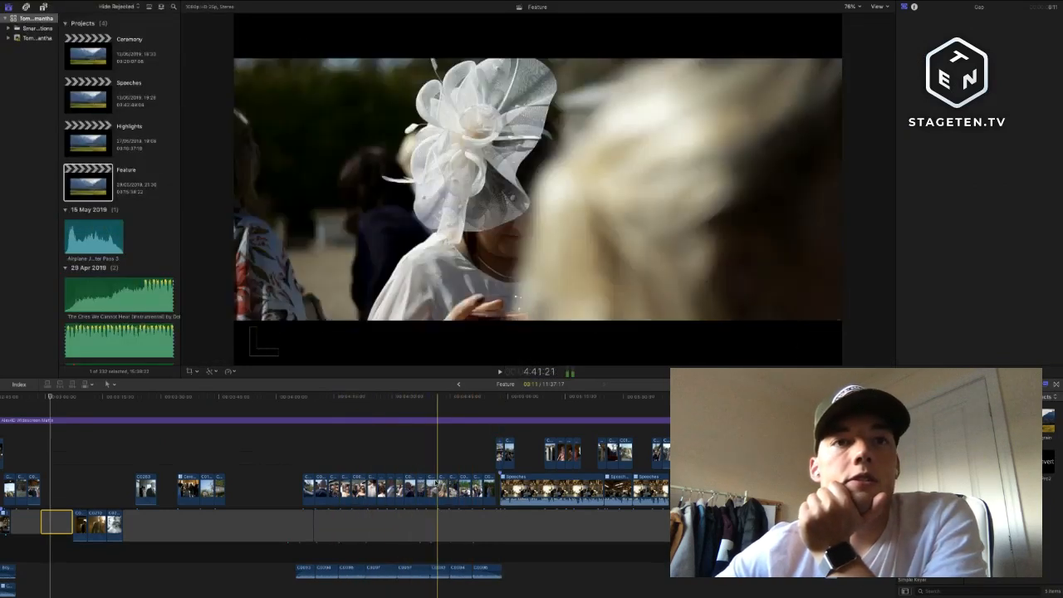
scroll(465, 473, "right", 2)
scroll(465, 474, "down", 1)
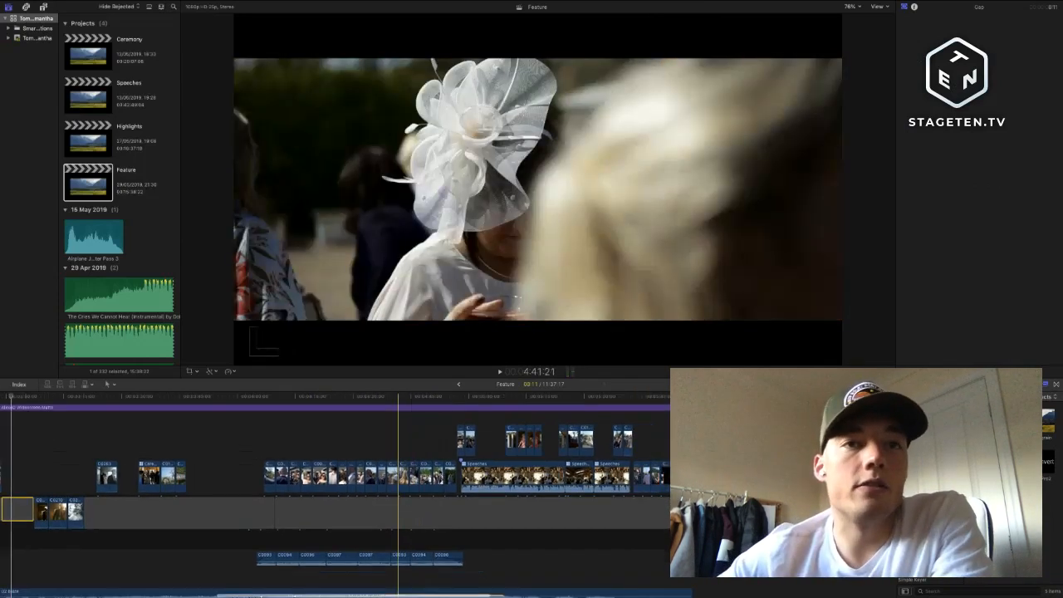
scroll(482, 462, "right", 1)
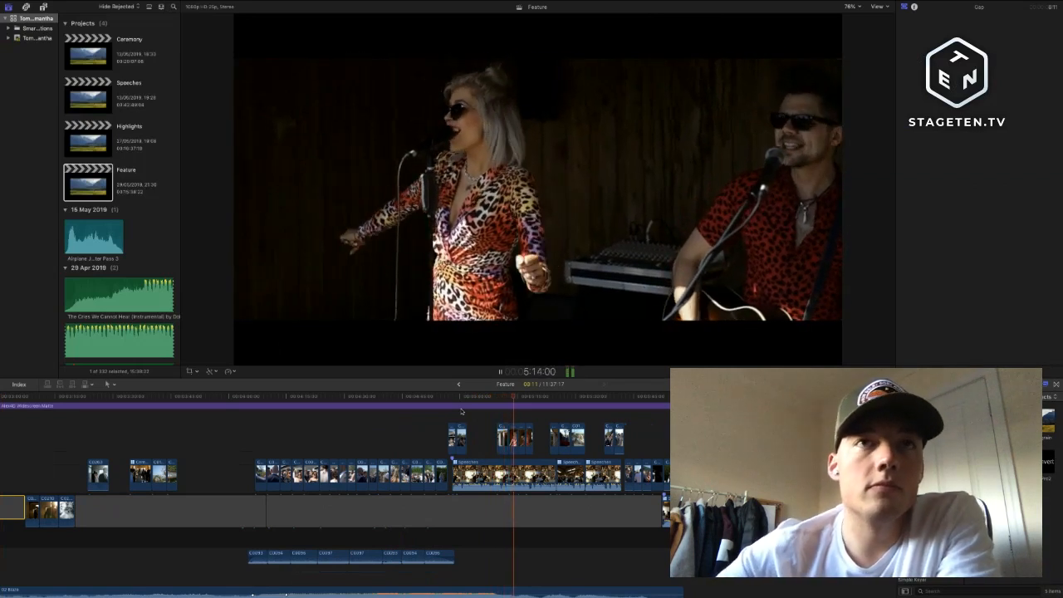
- Trim the end of the first Speeches clip in the live band section to a duration of 20:12
left_click(449, 591)
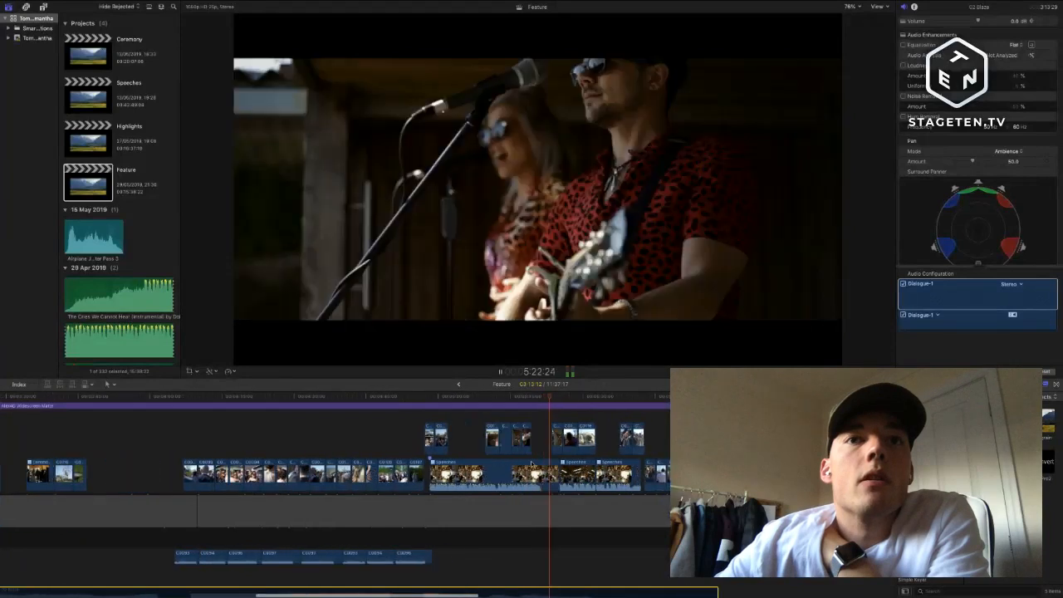
key("space")
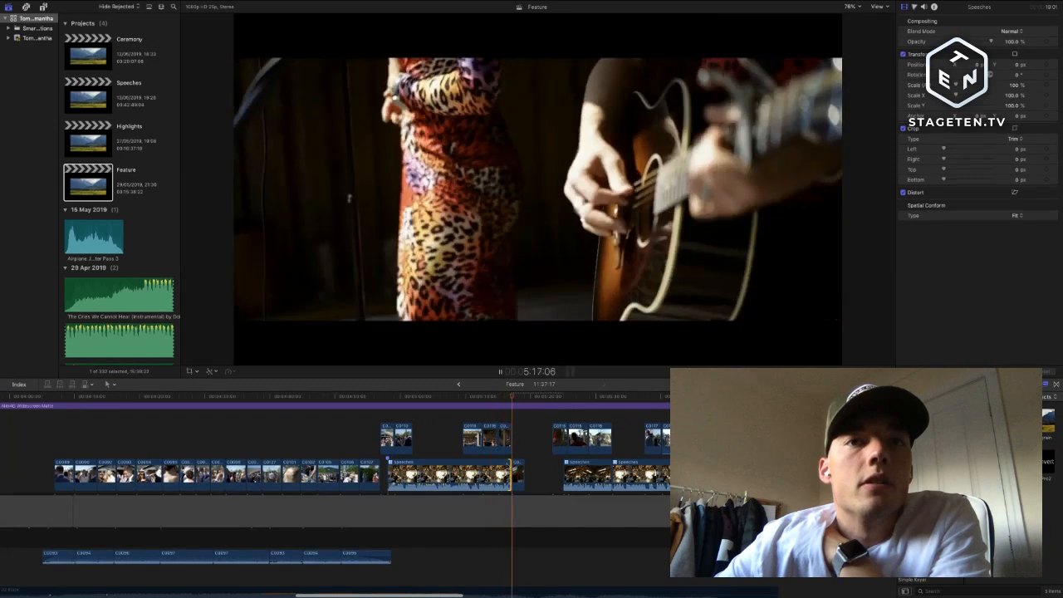
left_click_drag(509, 466, 514, 466)
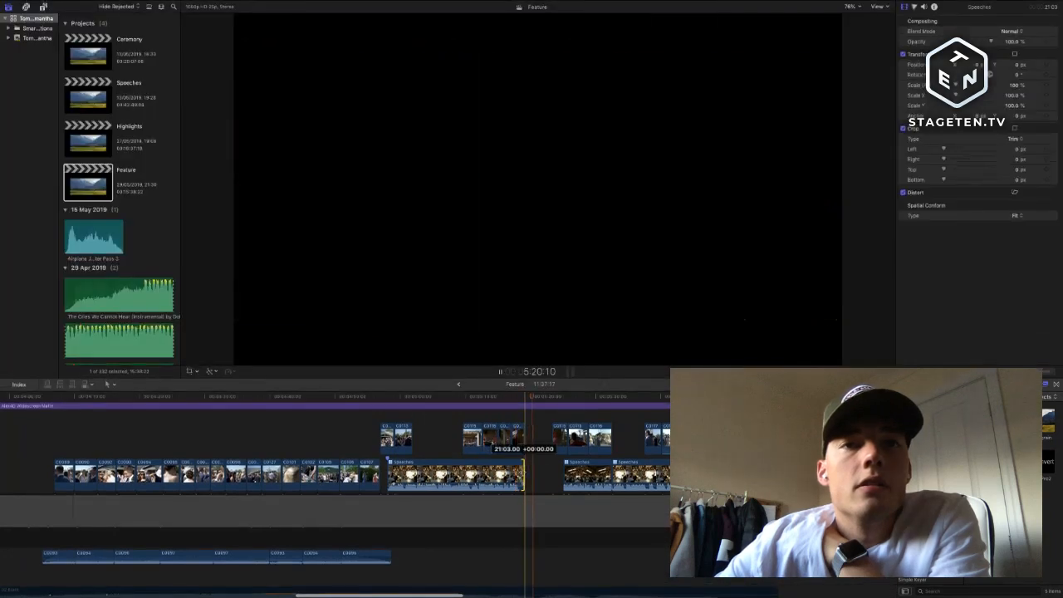
key("super+=")
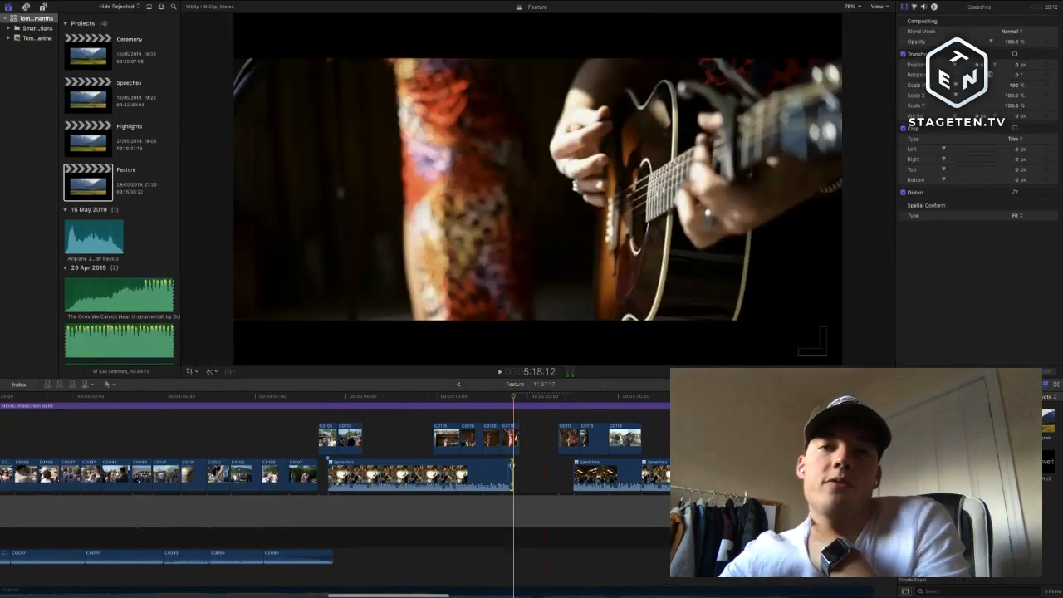
- Play from the trimmed Speeches clip's end through the black pause into the next band shots
key("space")
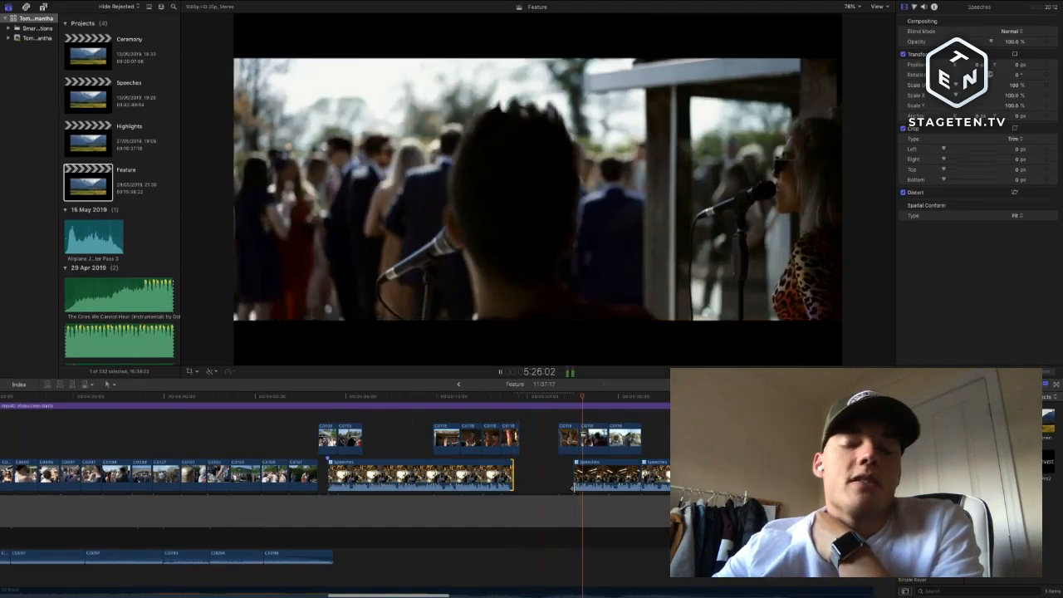
key("super+minus")
key("space")
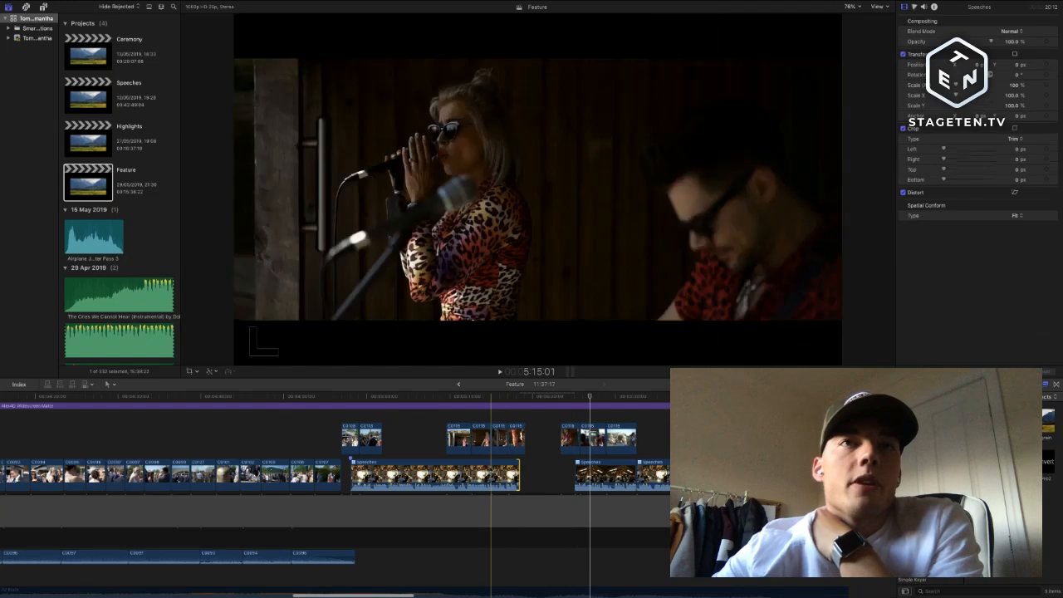
- Delete the two Speeches clips after the black pause from the main storyline, keeping the guest shots
key("space")
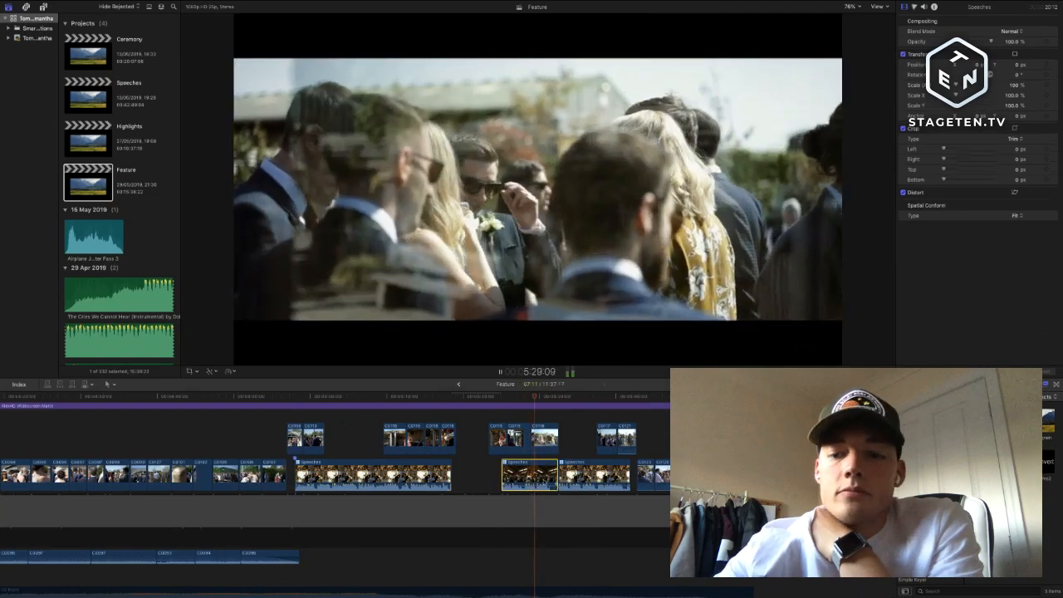
left_click(552, 467)
key("Delete")
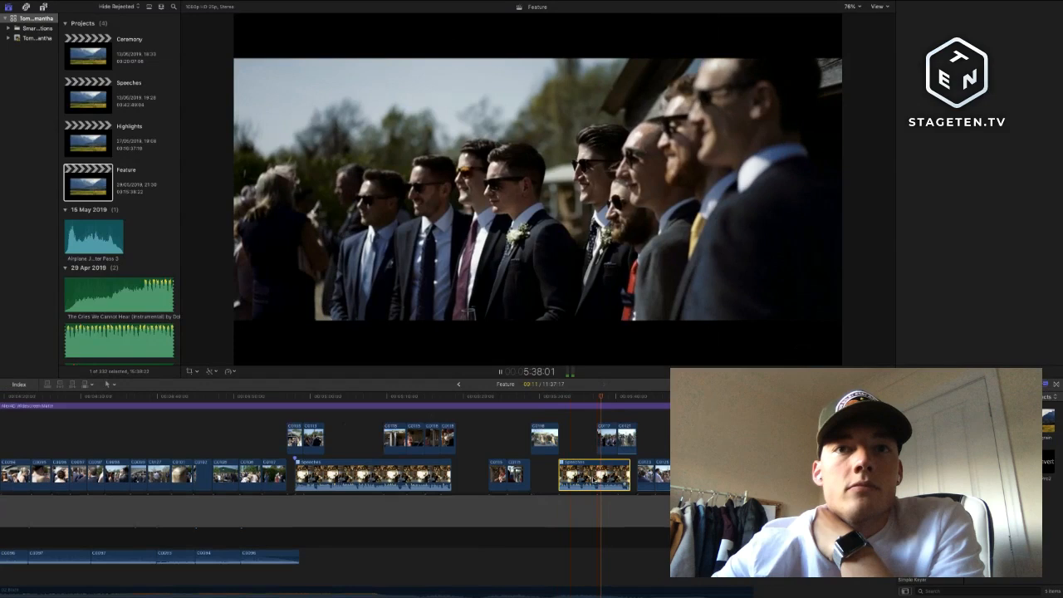
left_click(593, 473)
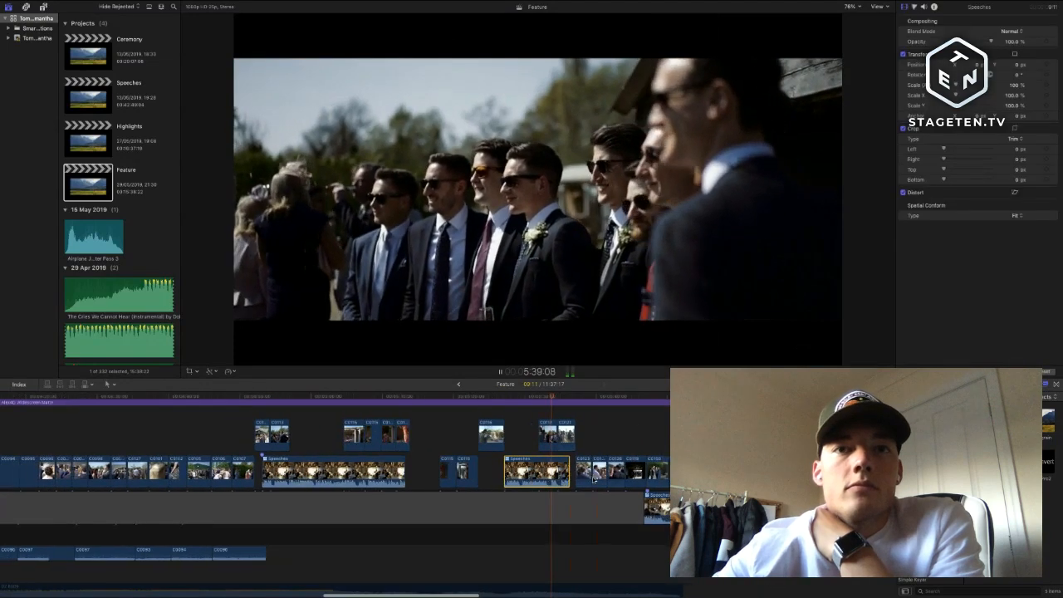
key("Delete")
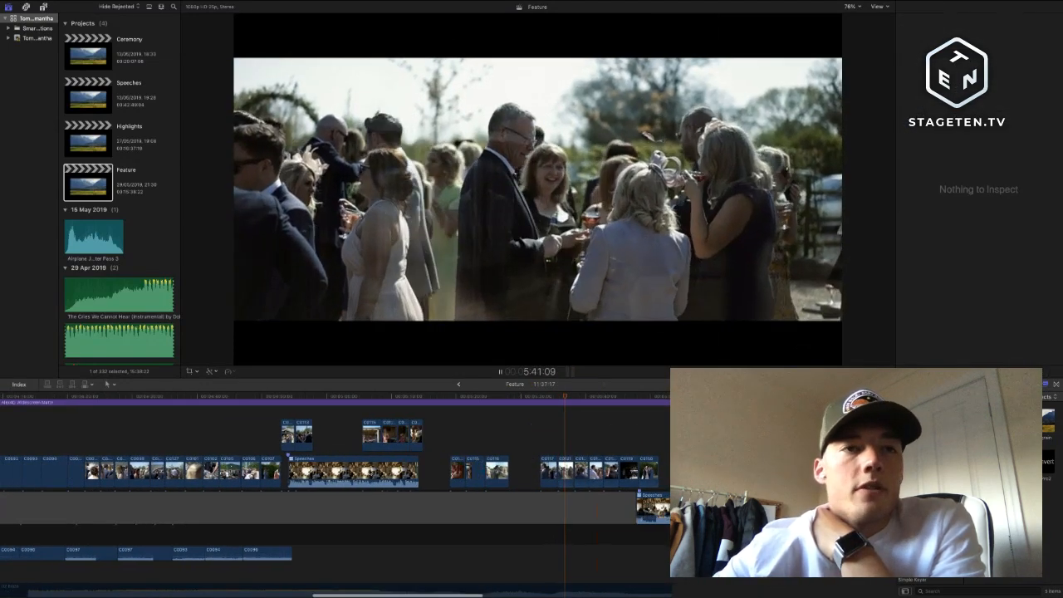
key("space")
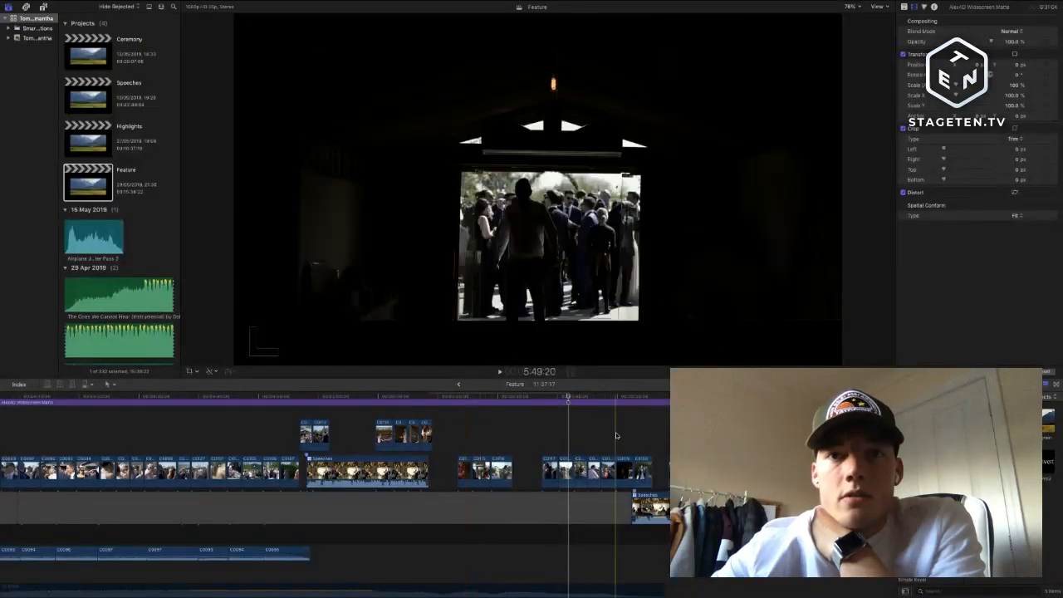
- Play and replay the guest mingling shots, including the laughing men in sunglasses
key("space")
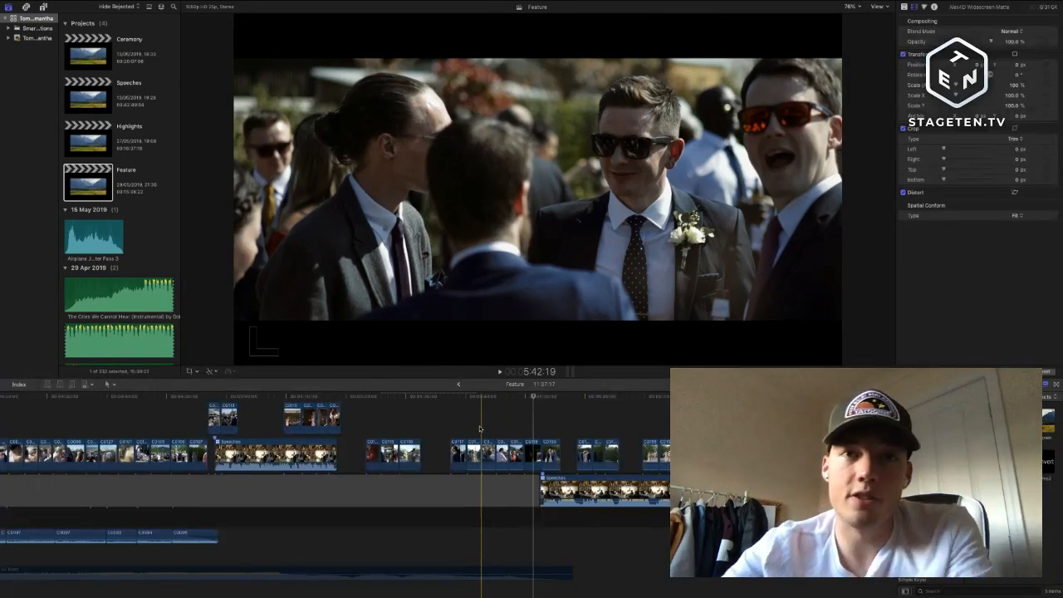
key("space")
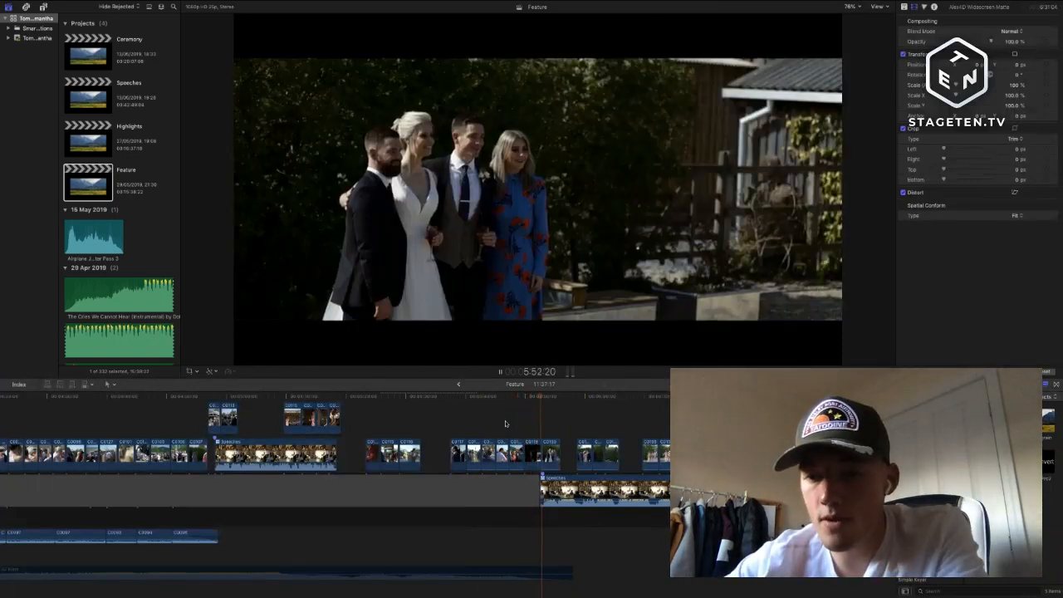
key("space")
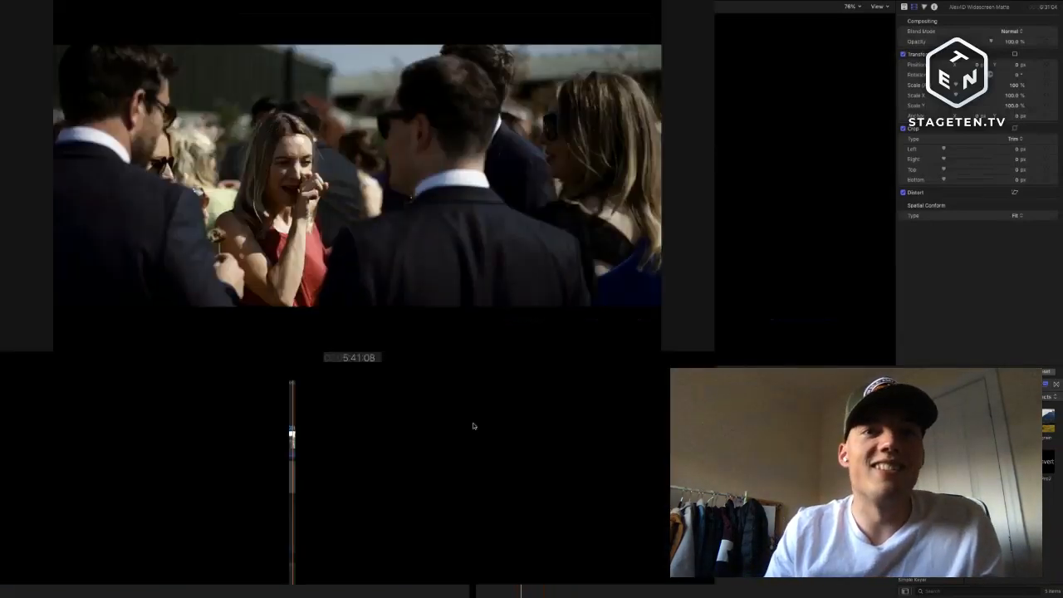
left_click(474, 425)
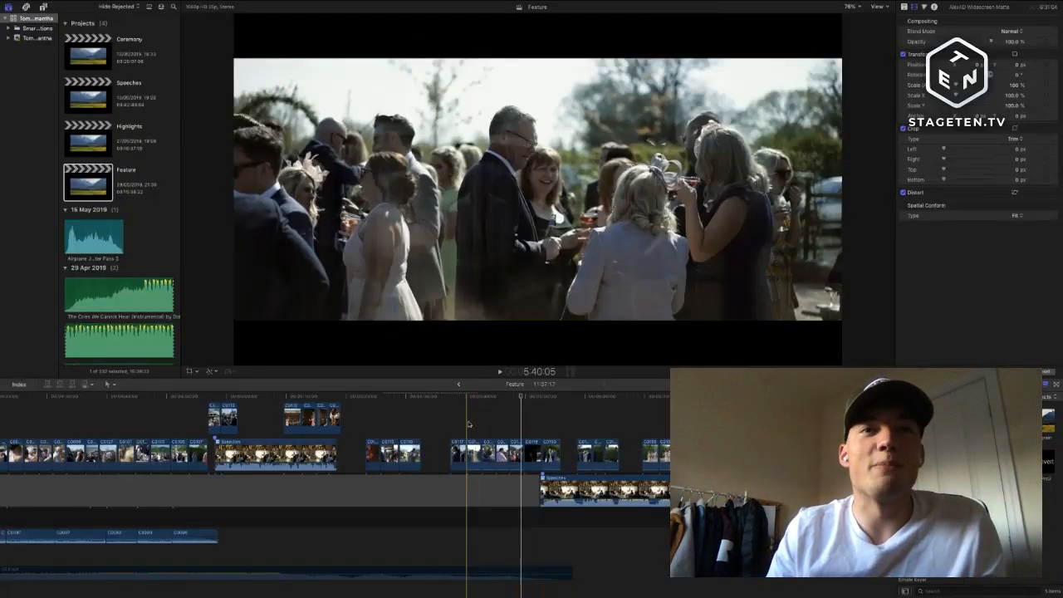
left_click(482, 424)
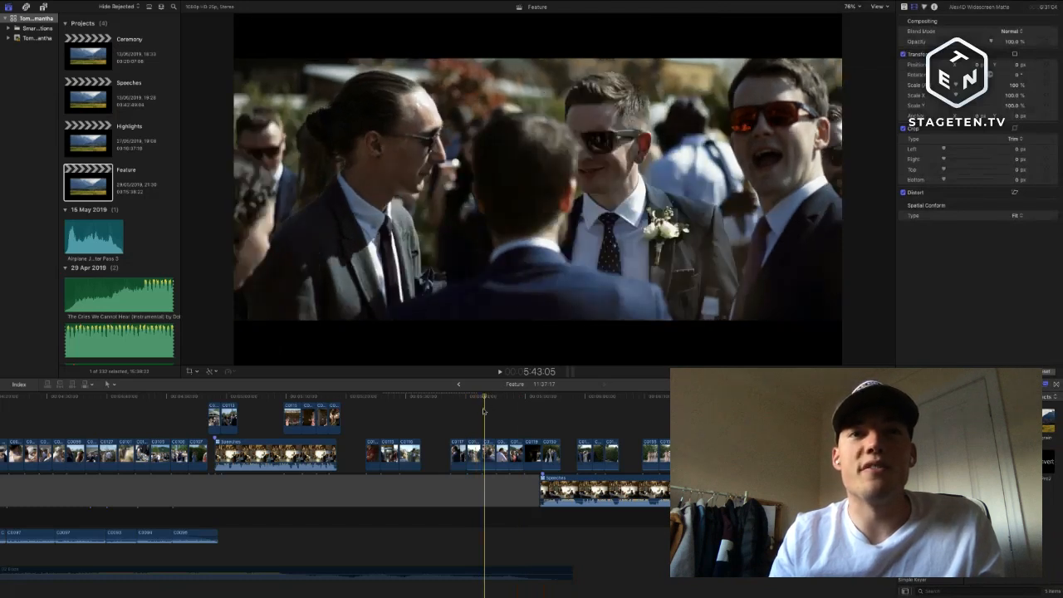
key("space")
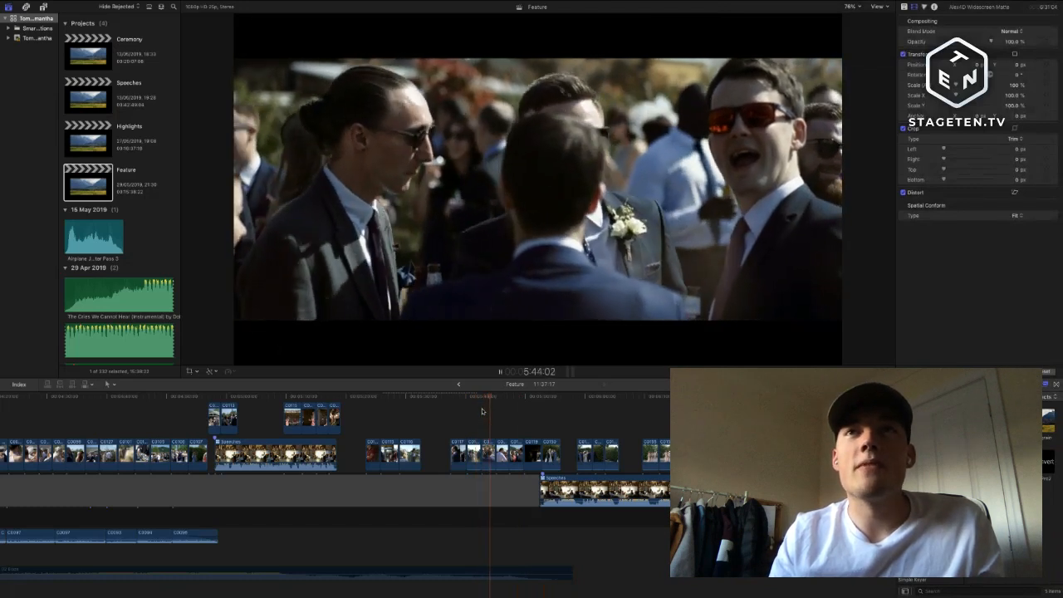
key("space")
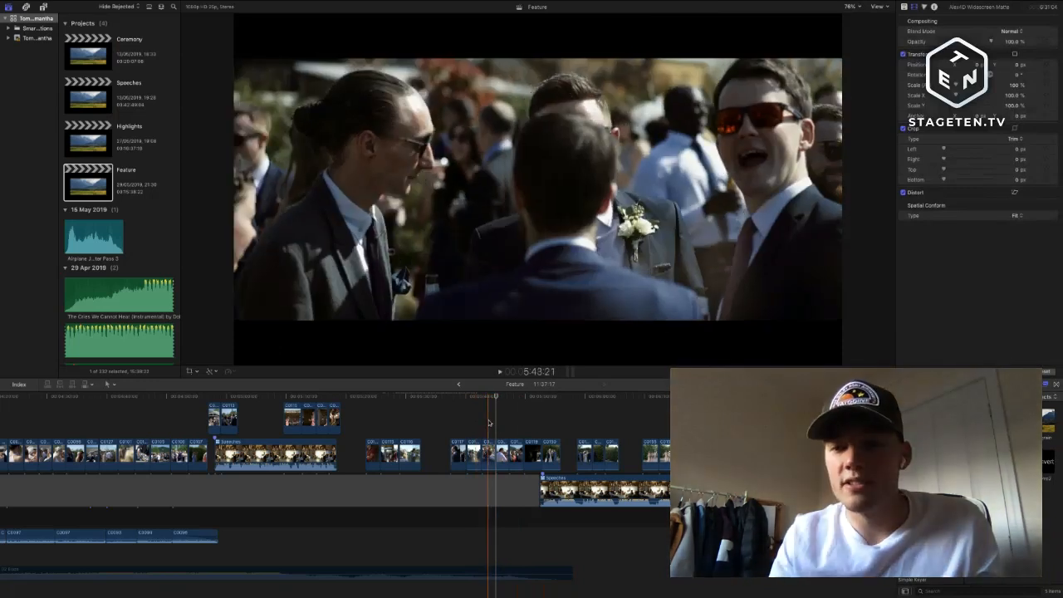
- Play from the dark barn doorway shot into the outdoor group portrait above the start of the next Speeches clip
key("space")
scroll(524, 425, "right", 2)
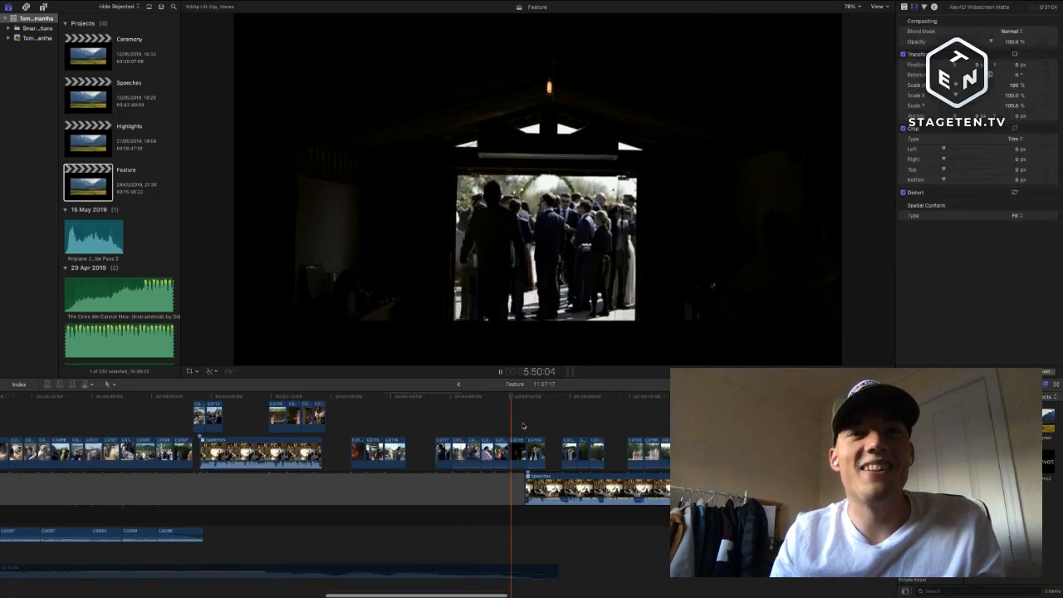
key("space")
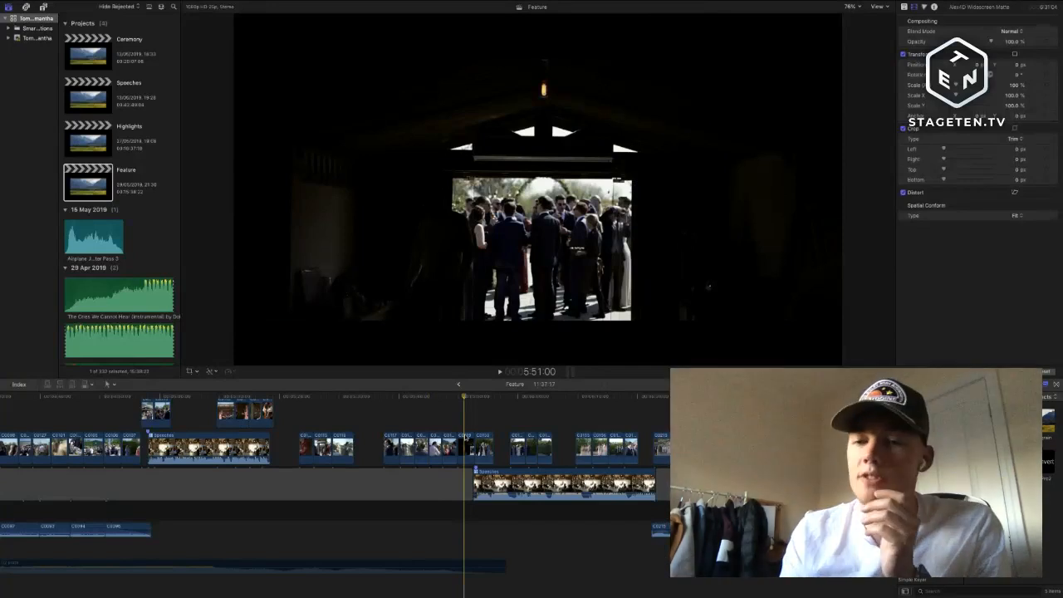
key("space")
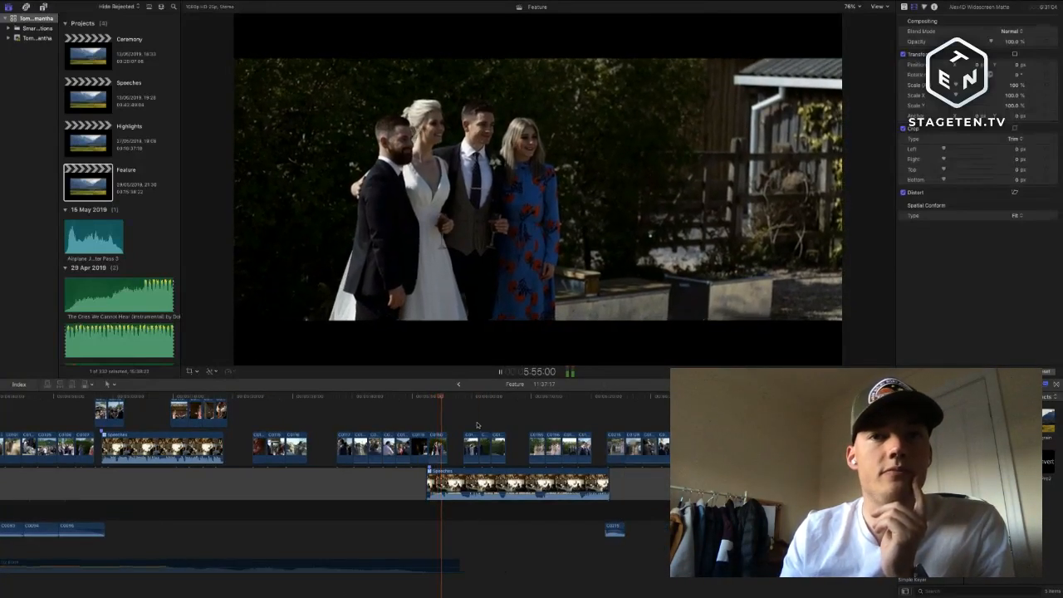
scroll(477, 425, "right", 6)
key("space")
scroll(615, 447, "right", 8)
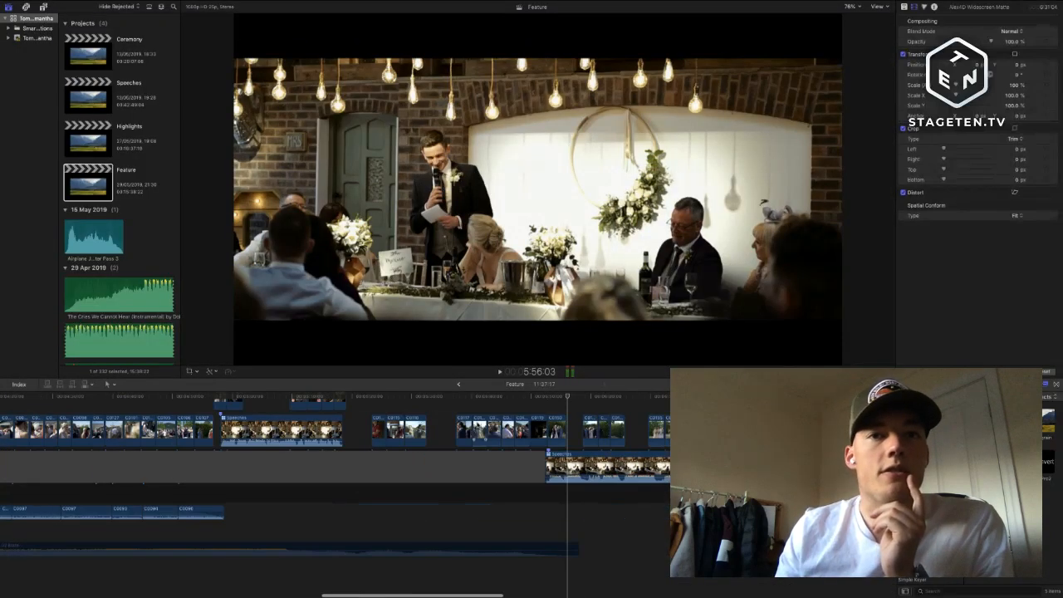
- Examine the timeline from the evening shots back to the opening Ceremony section, comparing how b-roll and audio are layered
scroll(615, 446, "left", 3)
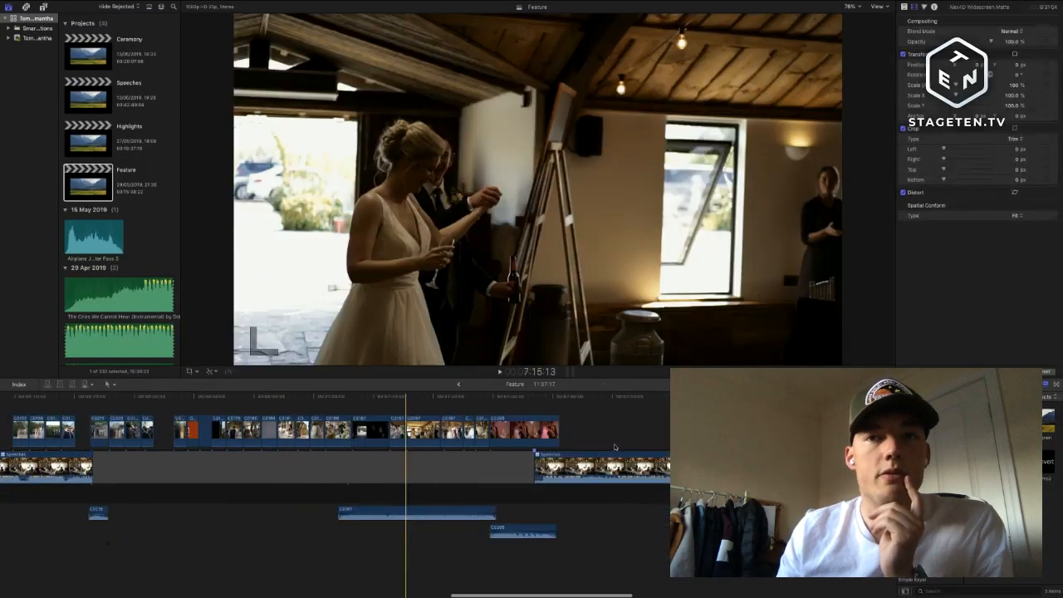
scroll(637, 451, "left", 3)
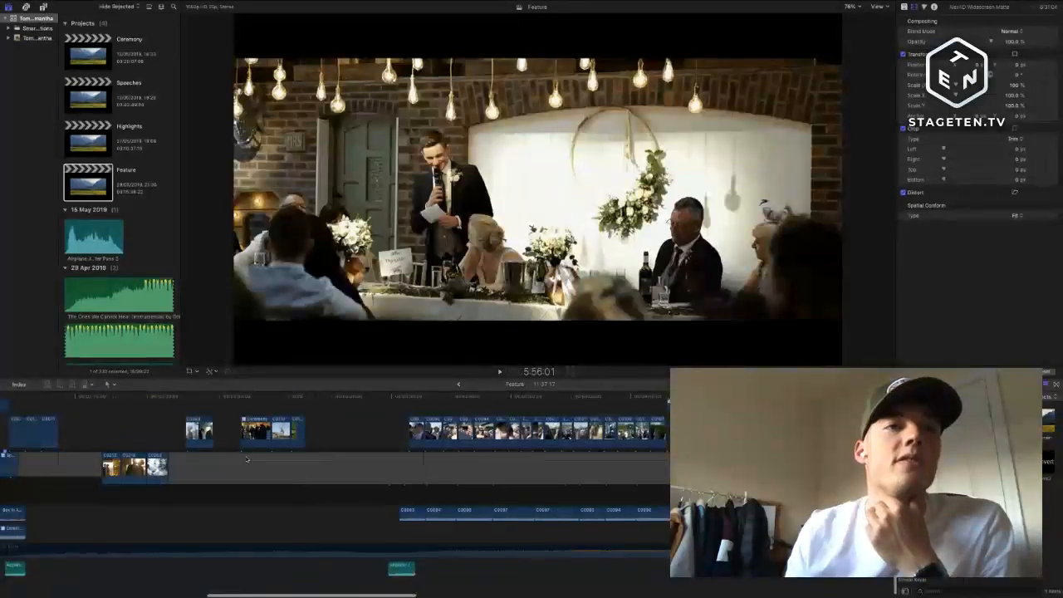
scroll(248, 499, "left", 5)
scroll(249, 499, "left", 3)
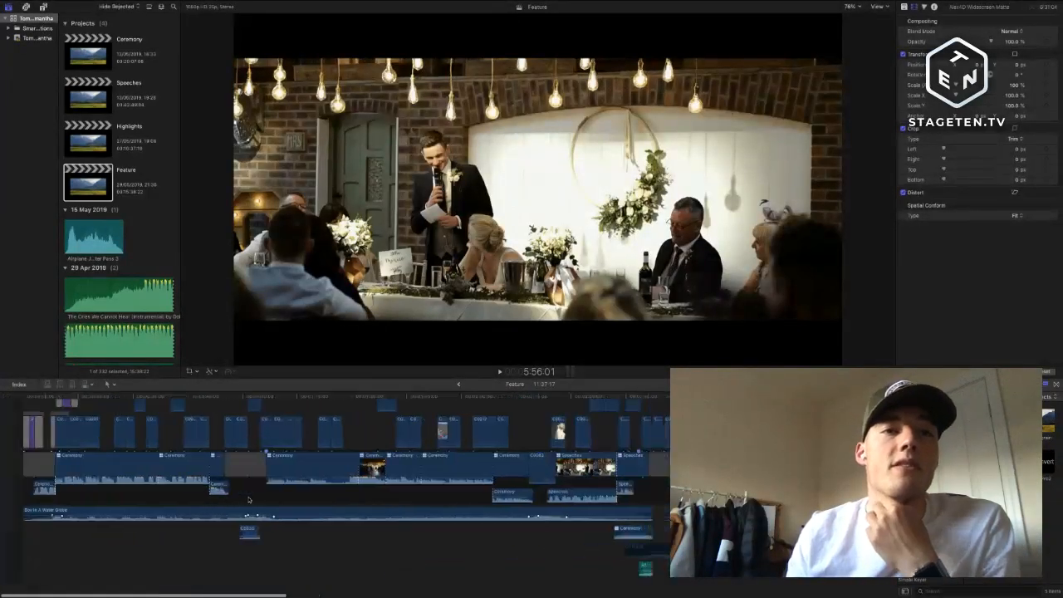
left_click(76, 490)
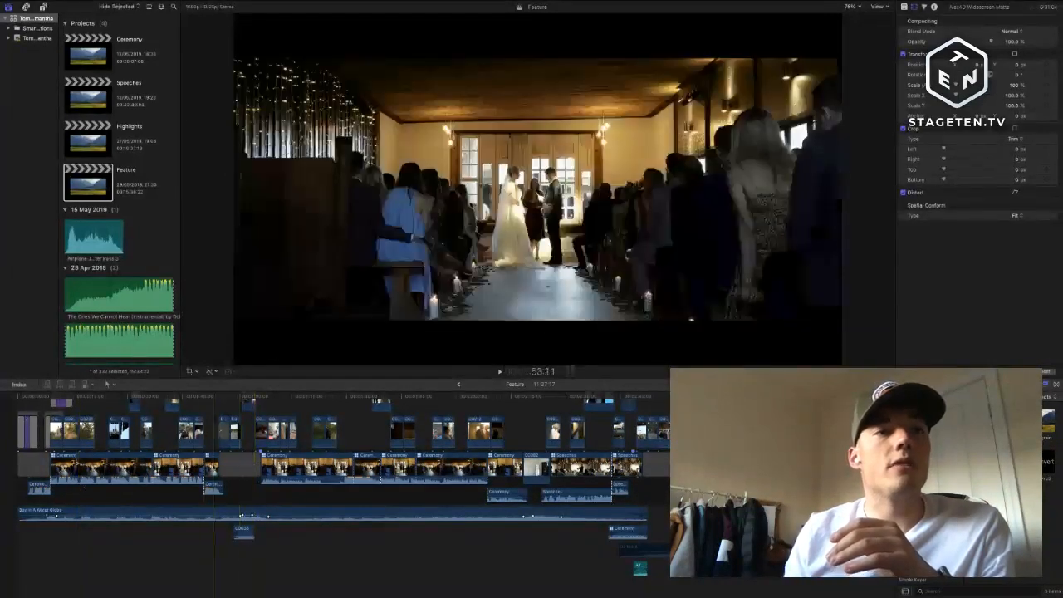
scroll(203, 470, "right", 5)
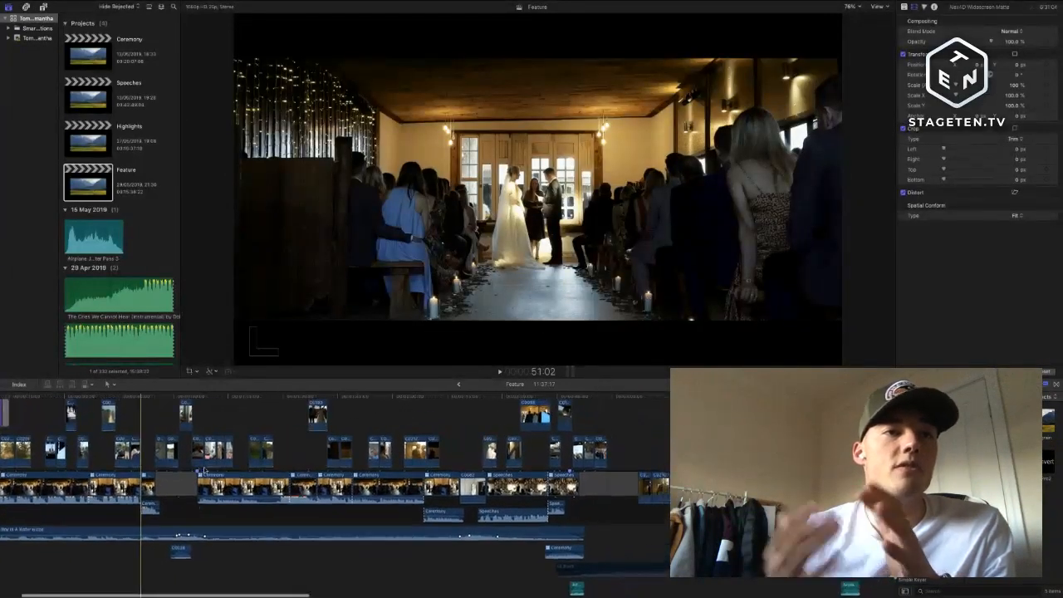
scroll(204, 470, "left", 5)
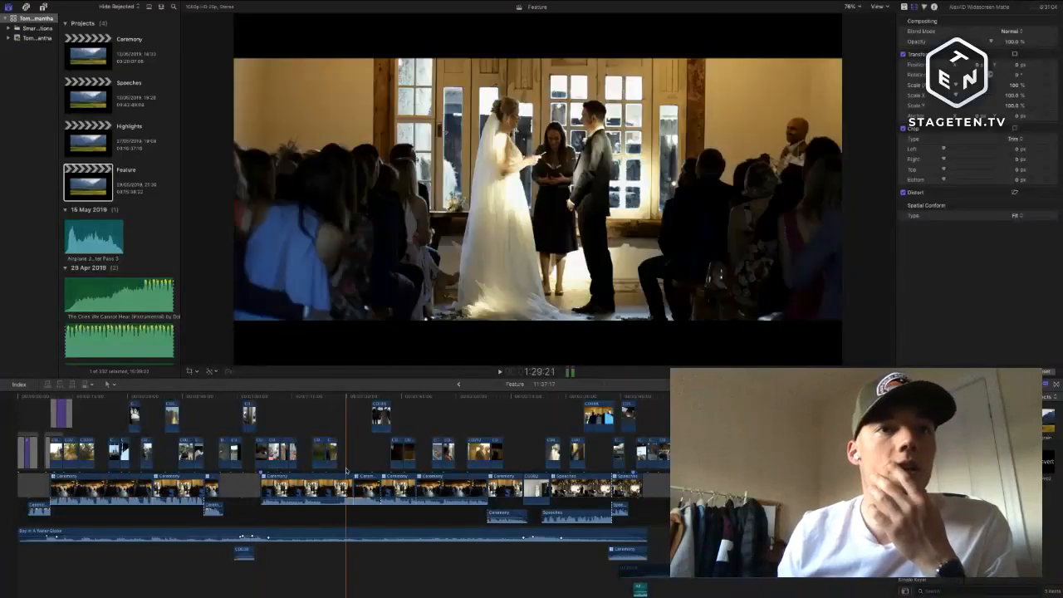
scroll(346, 471, "right", 10)
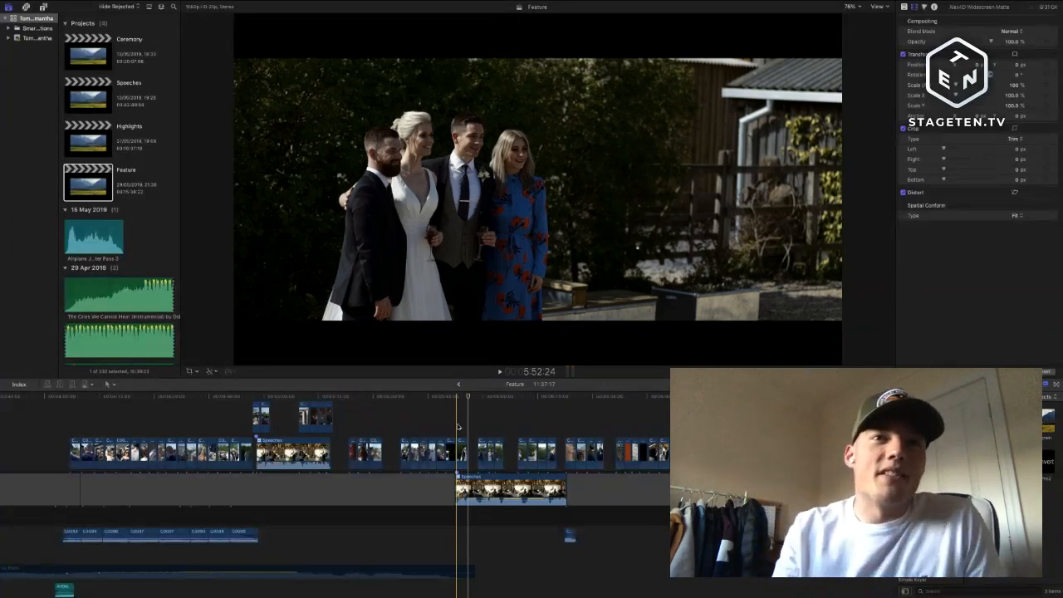
- Play from the outdoor group portrait through the bridal party shots to the full guest group photo at the end of the Speeches clip
key("space")
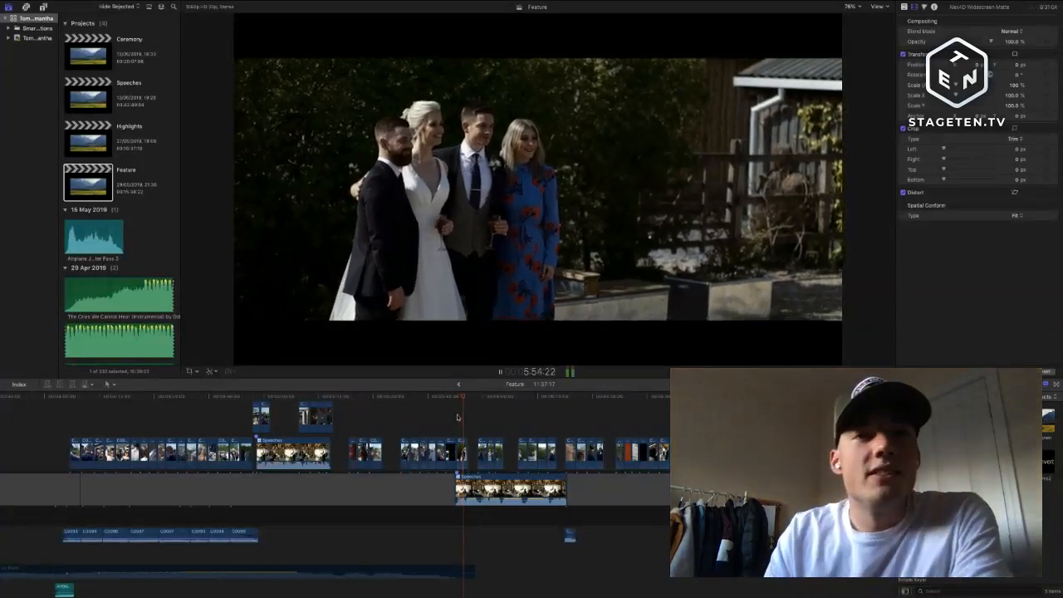
scroll(458, 417, "right", 1)
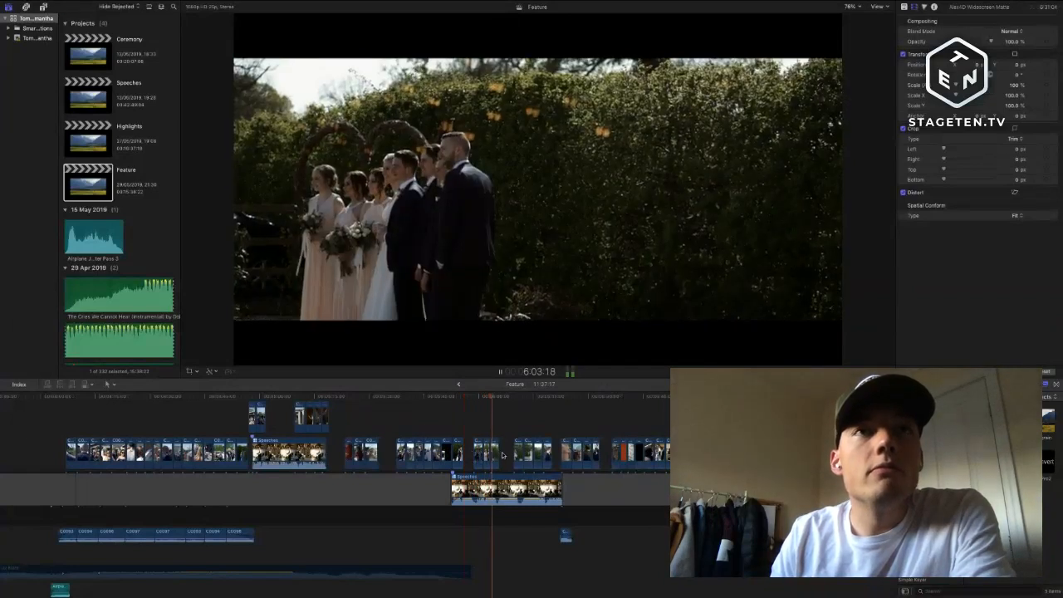
scroll(503, 456, "right", 2)
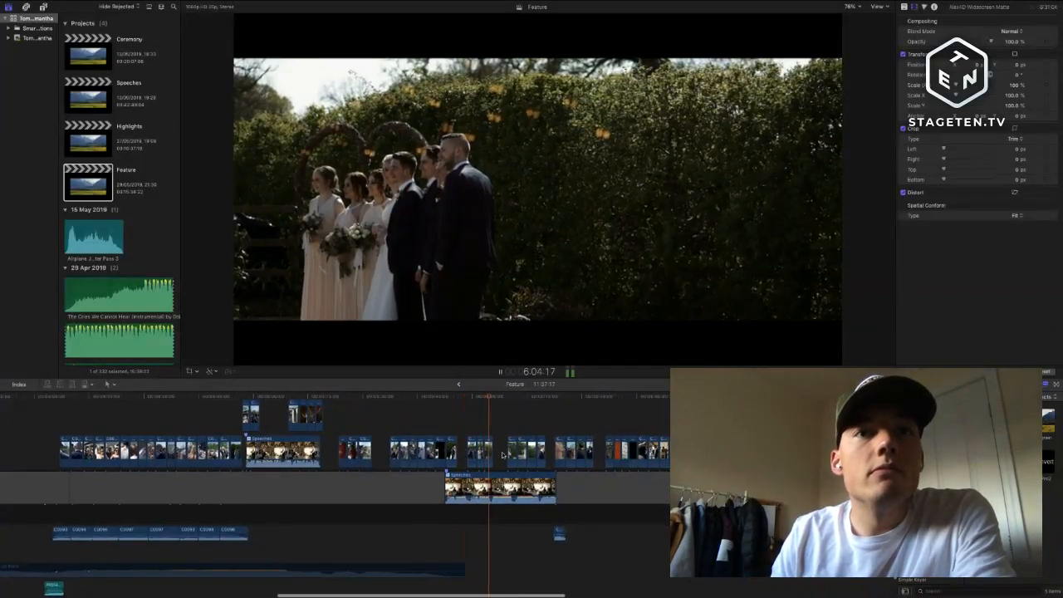
scroll(503, 455, "right", 1)
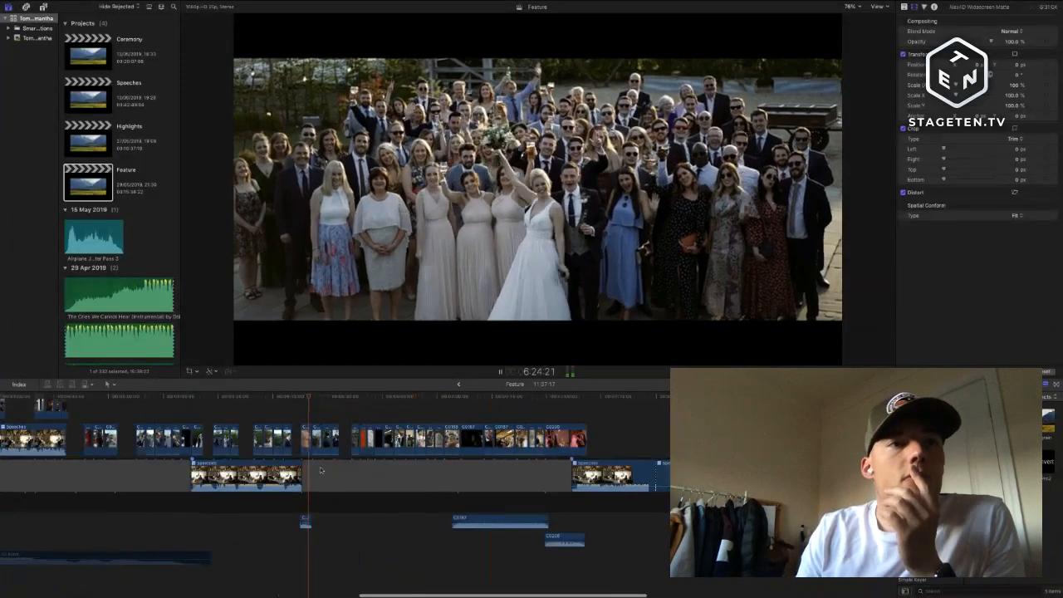
key("space")
- Move the group photo b-roll clips above the Speeches clip into the main storyline and delete that Speeches clip
left_click_drag(181, 413, 303, 457)
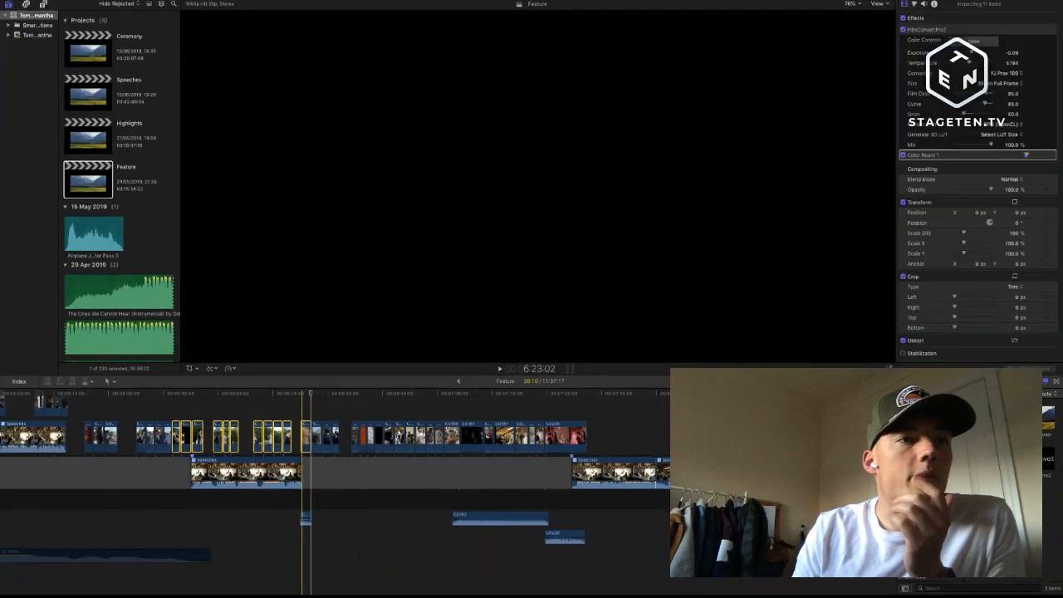
left_click_drag(230, 439, 235, 487)
left_click(318, 476)
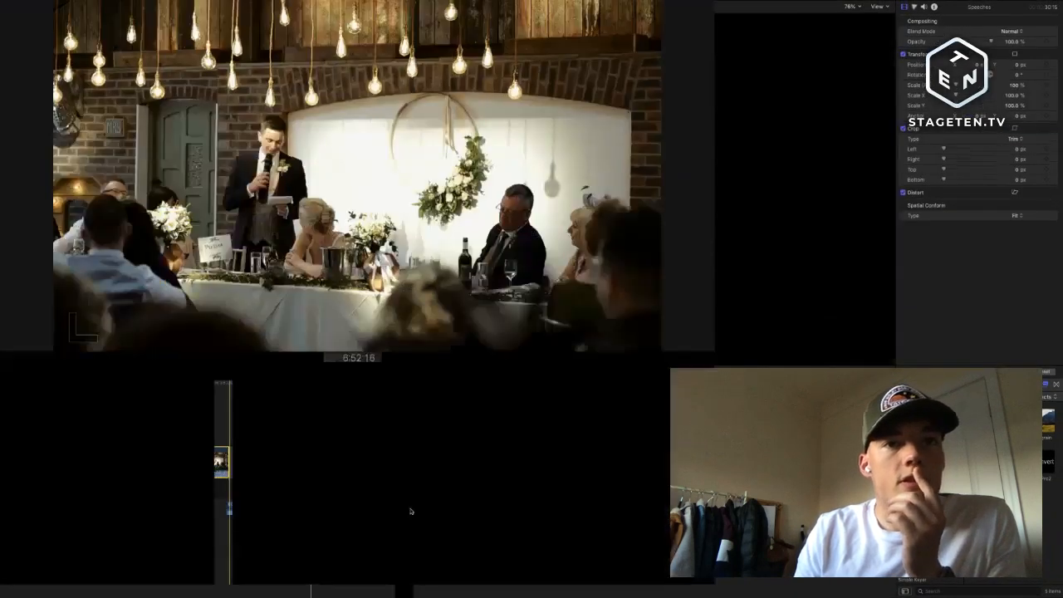
left_click(413, 520)
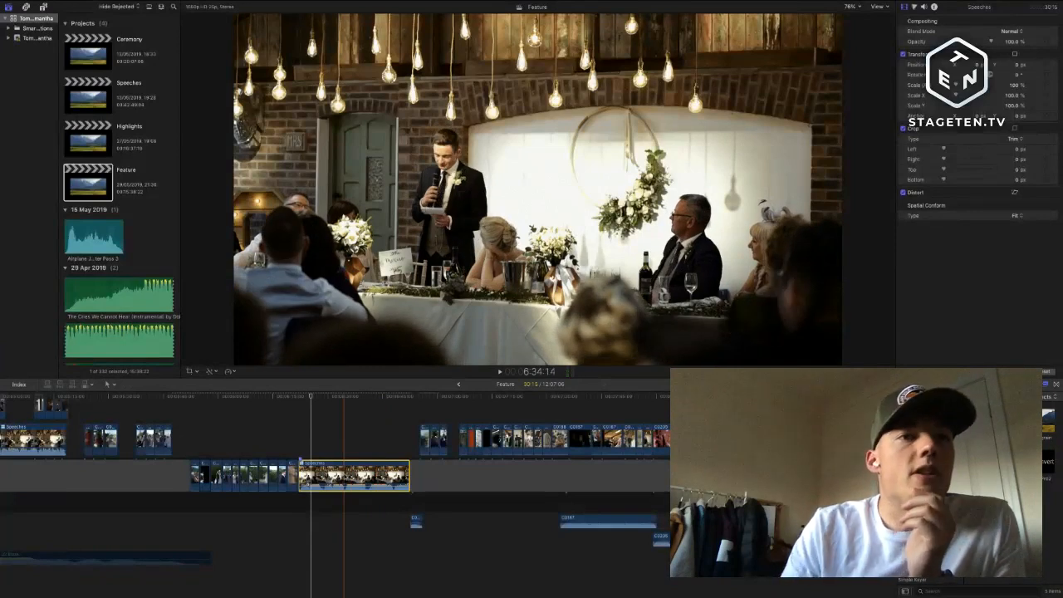
- Play from the cake cutting through the speech into the first dance shots, and look back over the earlier timeline
scroll(344, 473, "right", 10)
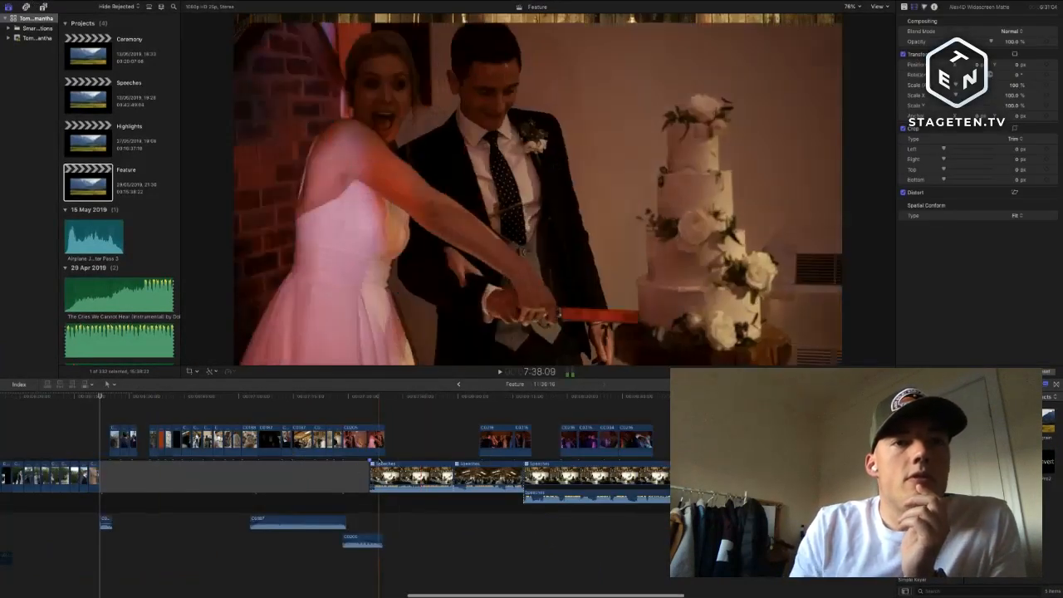
key("space")
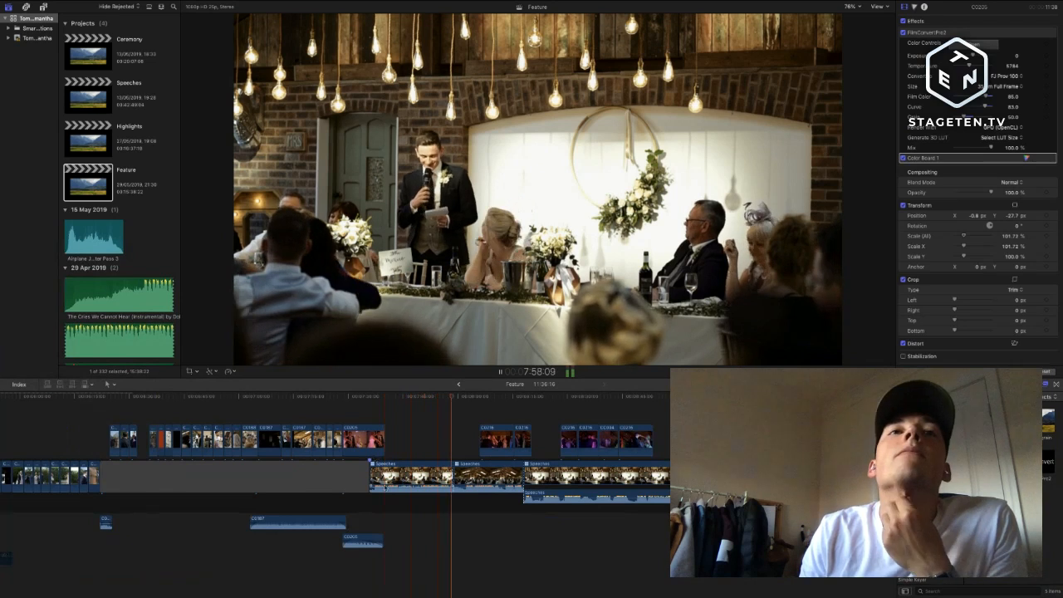
scroll(404, 502, "right", 1)
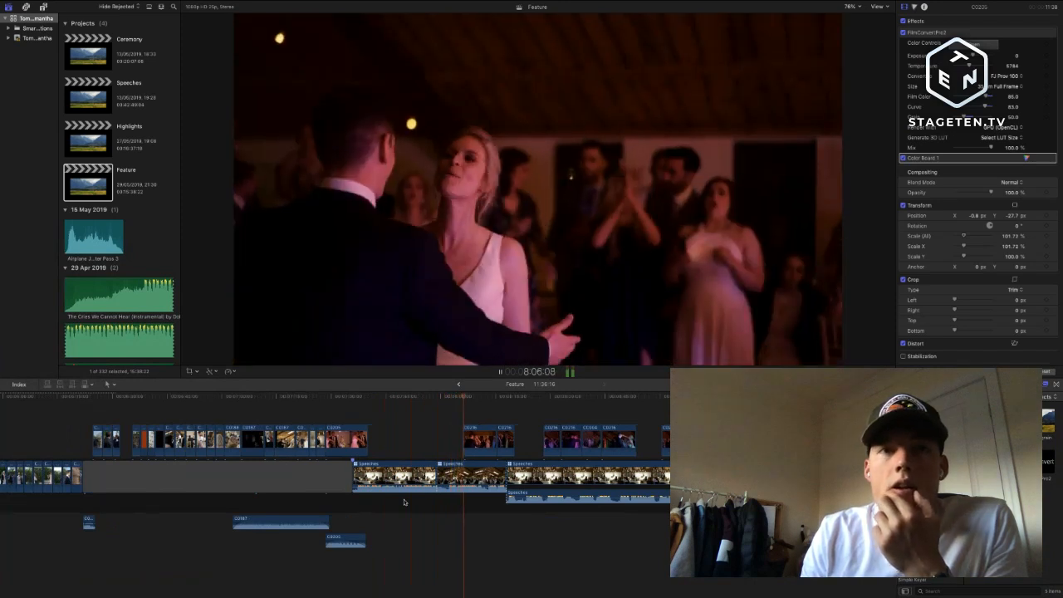
scroll(404, 501, "right", 2)
scroll(404, 501, "left", 7)
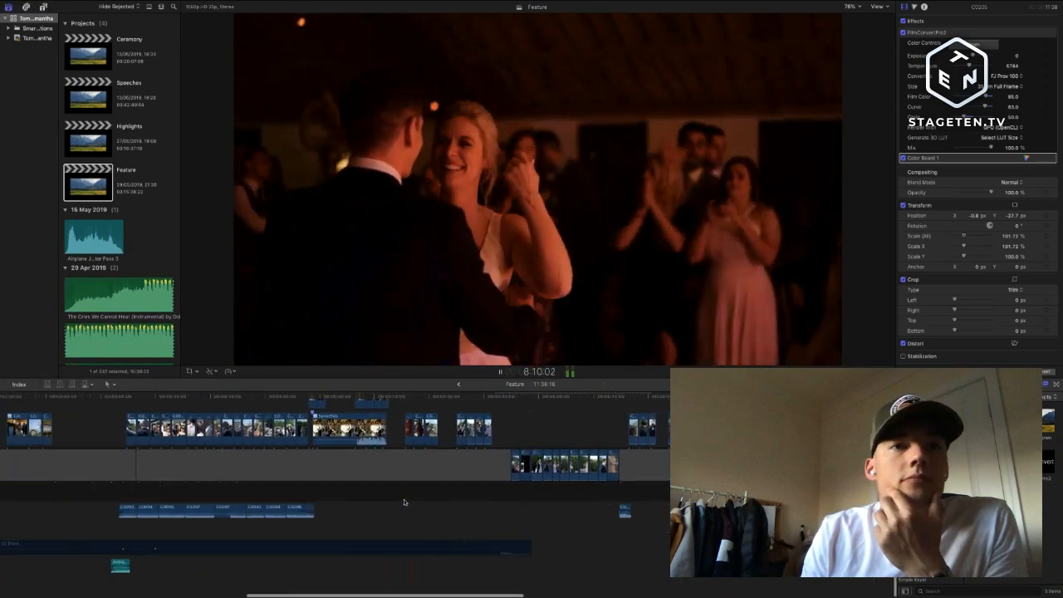
scroll(405, 502, "left", 8)
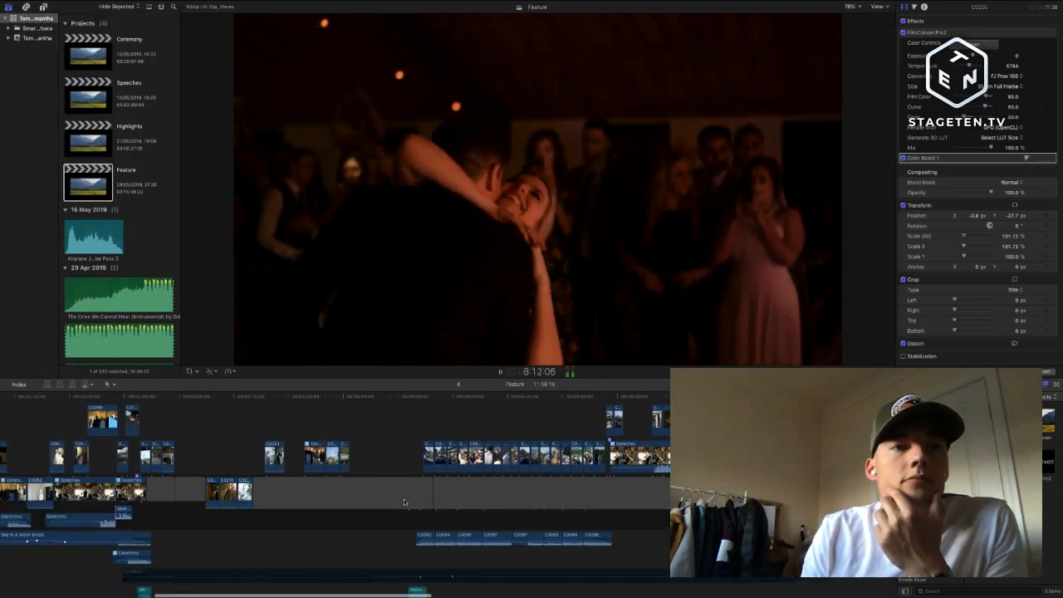
- Move the two connected dance floor b-roll clips into the main storyline, directly before the long Speeches clip near the film's end
scroll(405, 502, "right", 10)
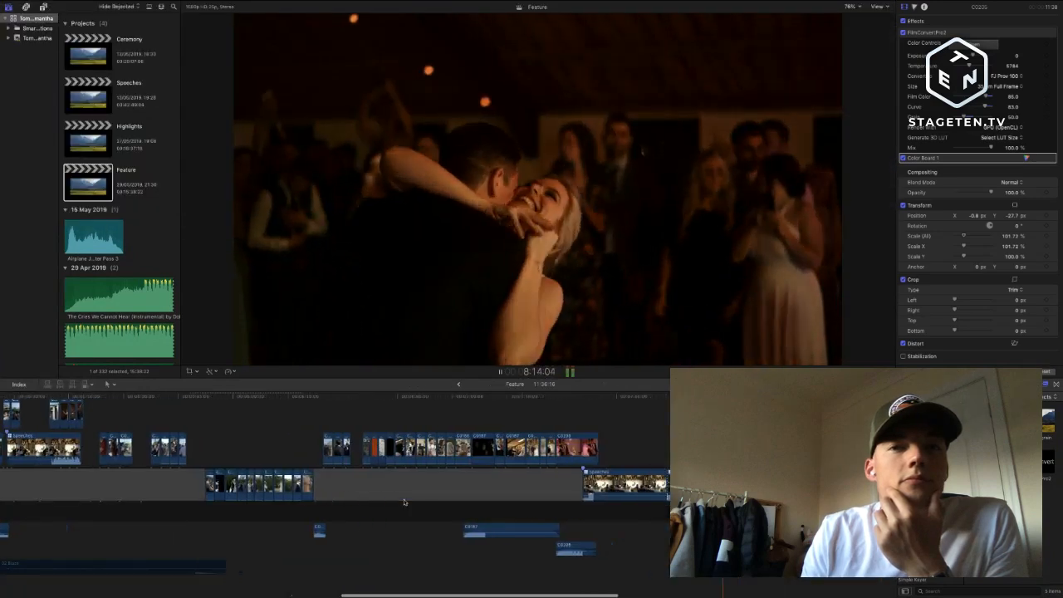
scroll(405, 501, "right", 10)
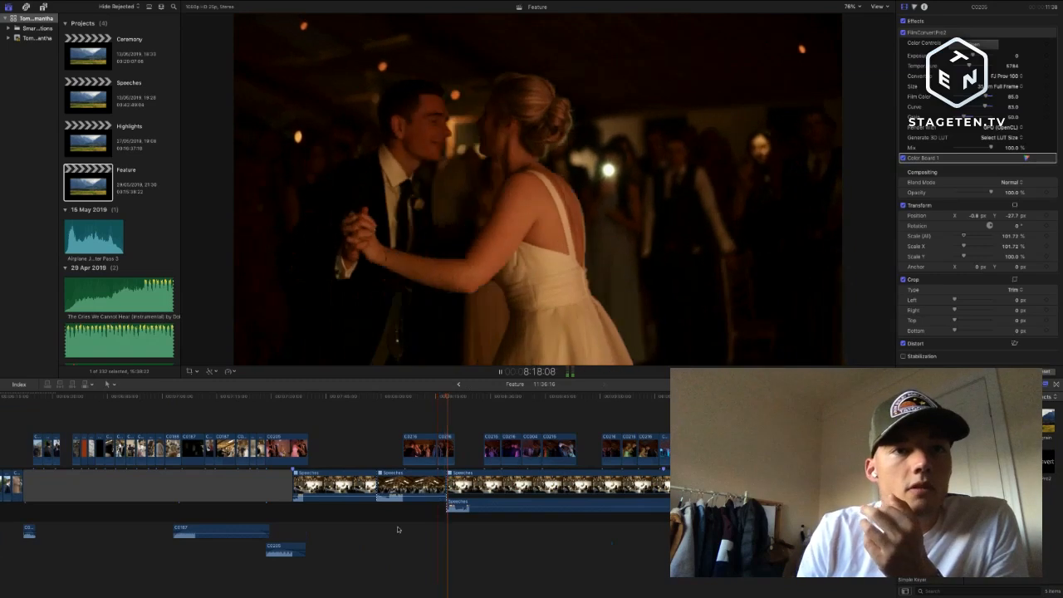
left_click_drag(392, 523, 342, 489)
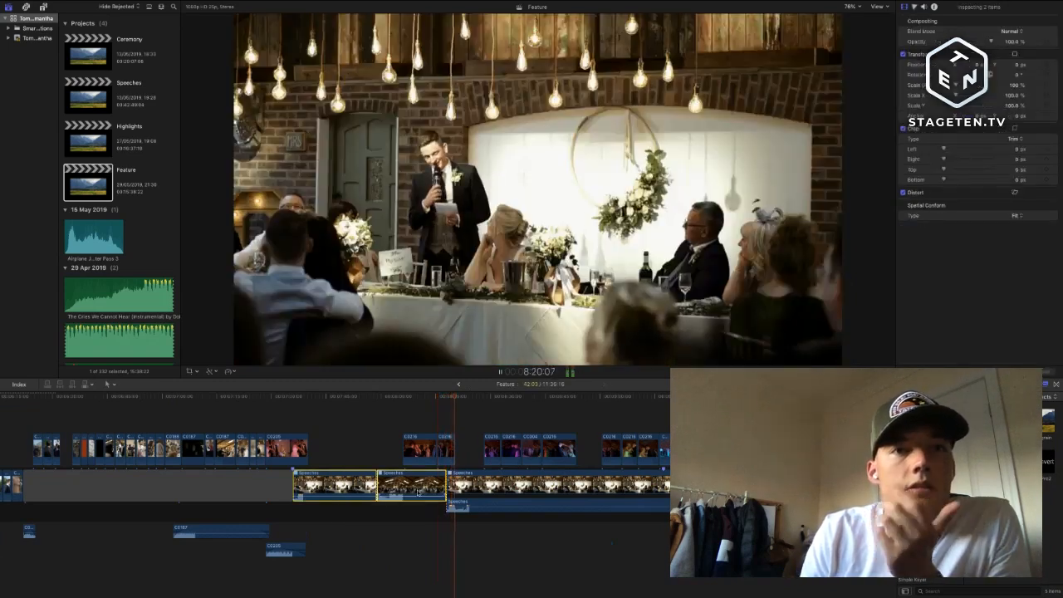
left_click(428, 448)
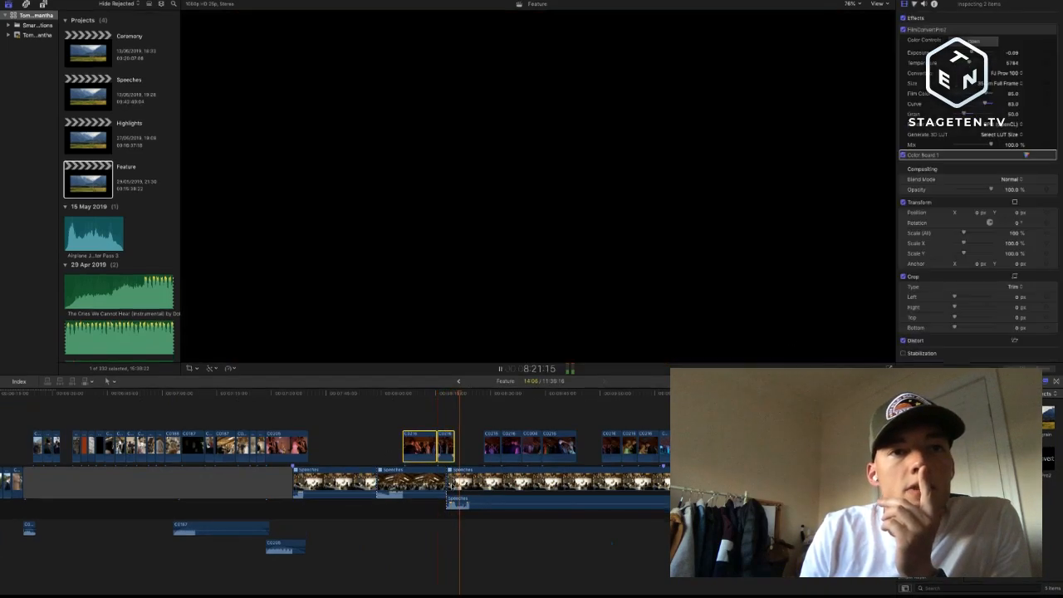
left_click_drag(424, 449, 465, 484)
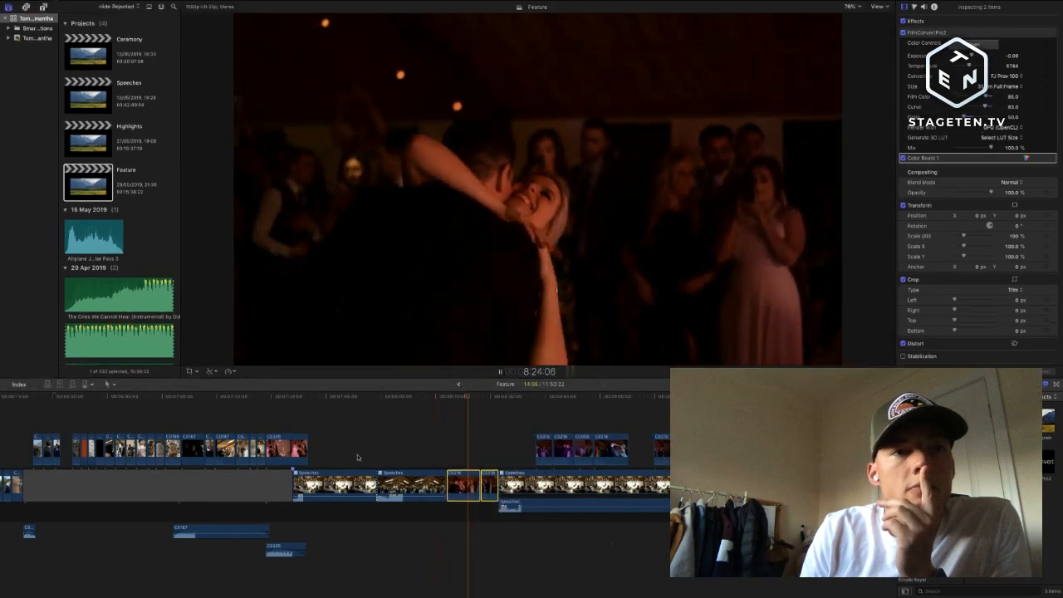
- Lift the two Speeches clips ahead of the dance clips out of the main storyline and connect them above the earlier group photo section
left_click_drag(358, 458, 402, 489)
scroll(401, 489, "left", 4)
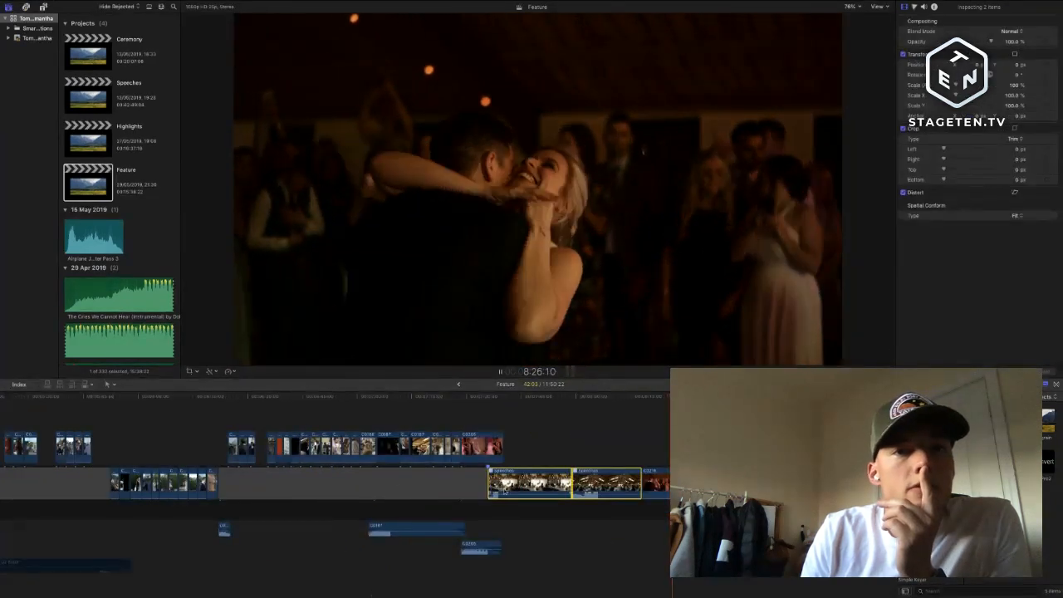
left_click_drag(505, 491, 114, 418)
scroll(112, 418, "left", 5)
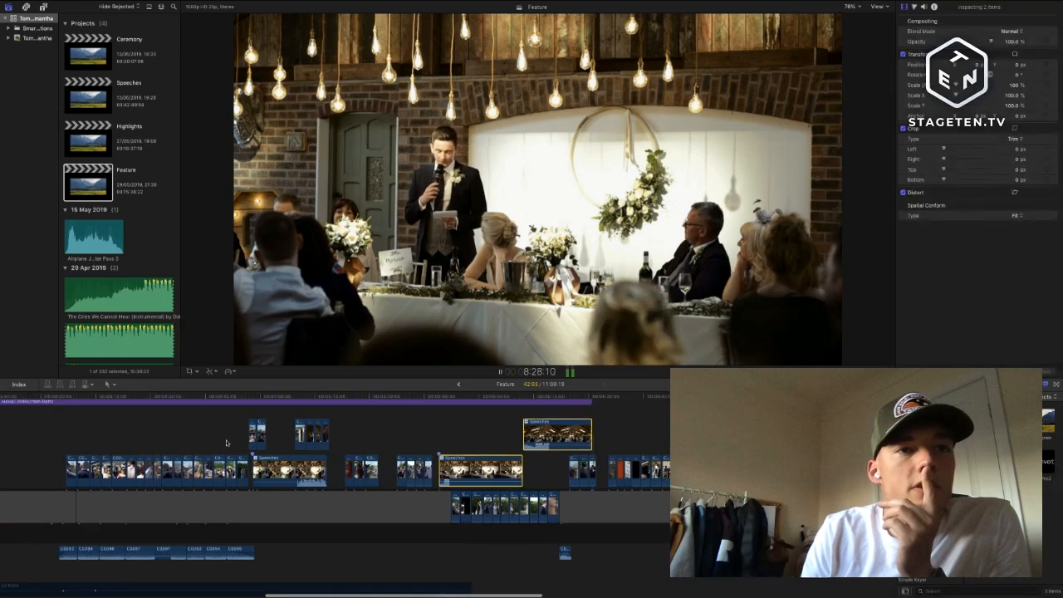
scroll(474, 441, "right", 5)
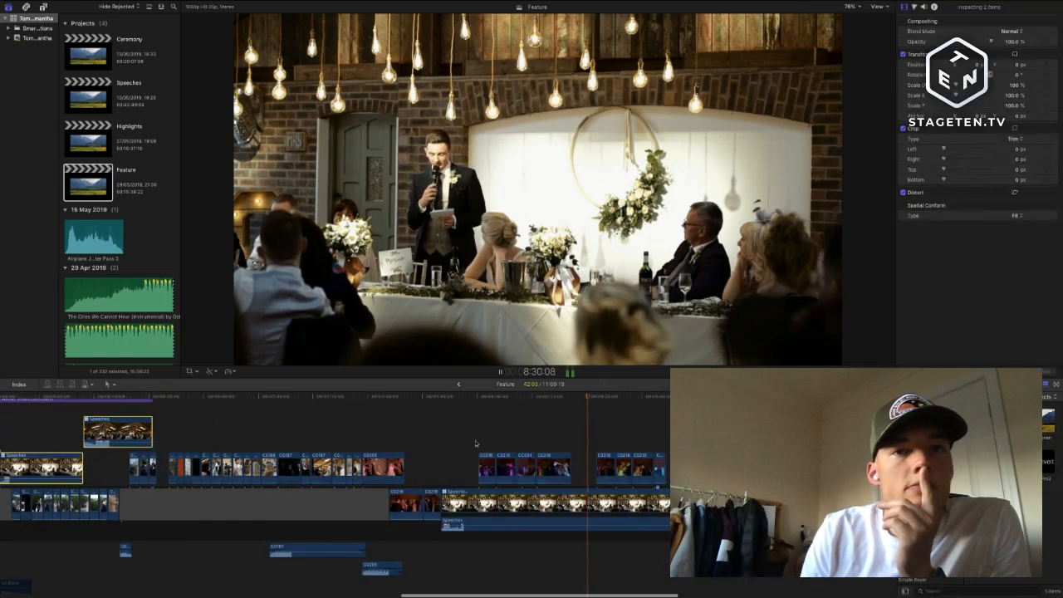
- Play the speech after the dance clips, and insert a Speeches clip into the black gap before the silhouetted couple shots
key("shift+super+f")
left_click(447, 439)
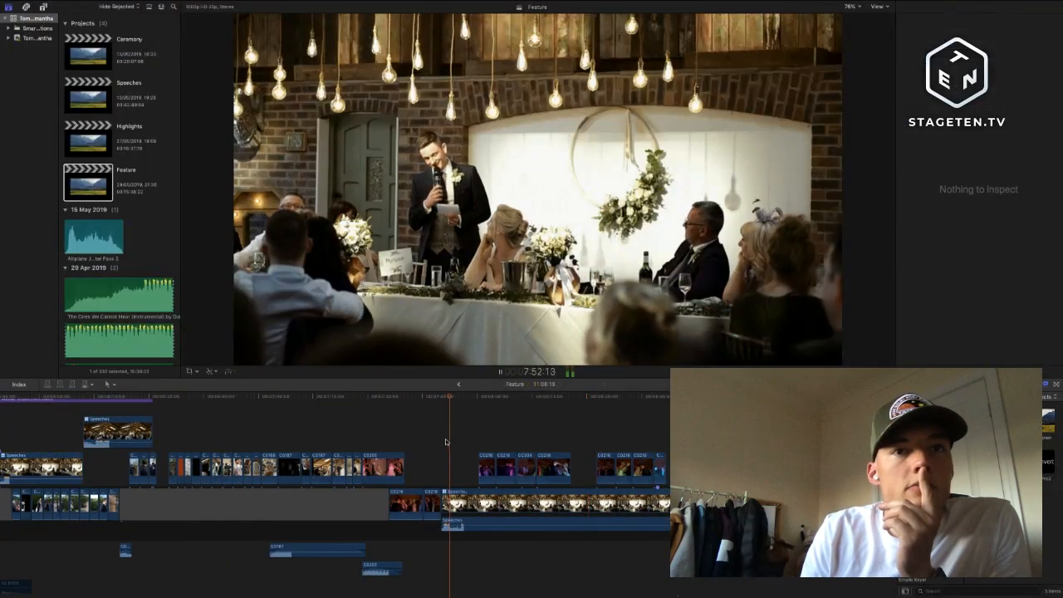
scroll(446, 440, "left", 3)
key("space")
scroll(269, 448, "left", 5)
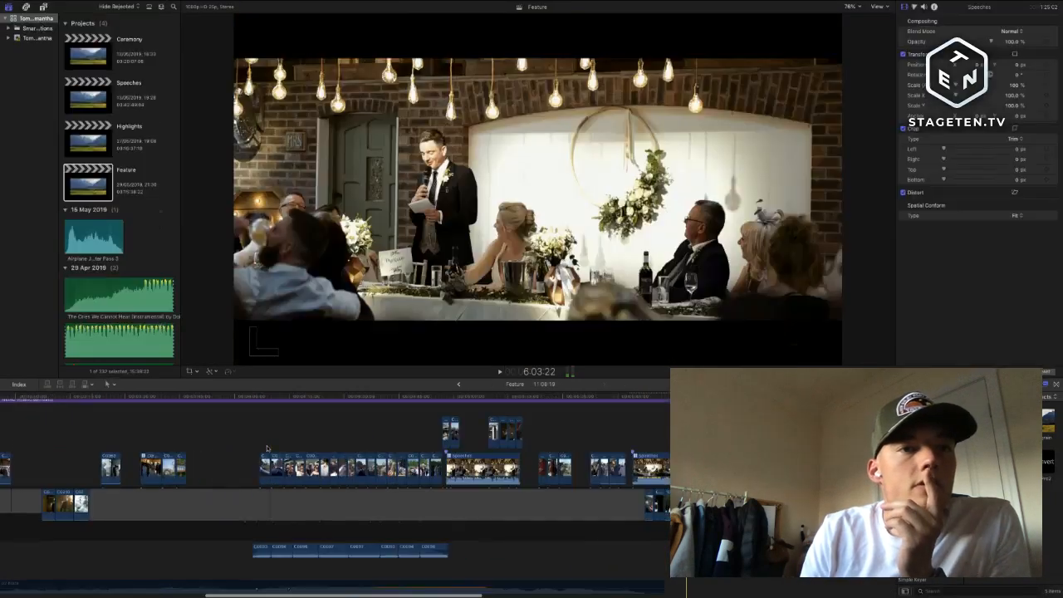
scroll(266, 448, "left", 5)
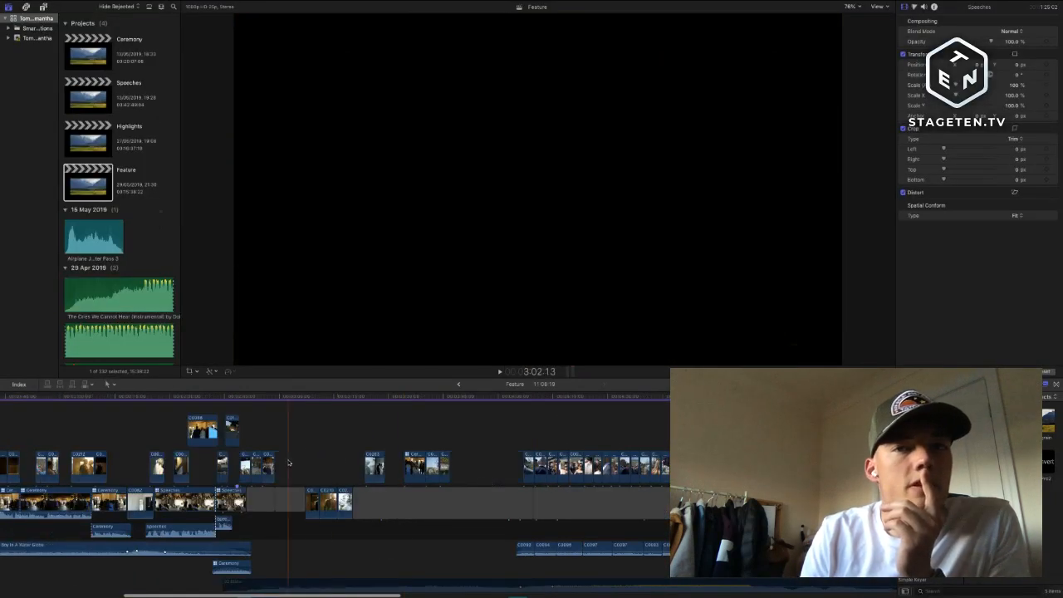
left_click_drag(772, 499, 323, 557)
- Play from the cow b-roll through the newly inserted Speeches clip into the couple shots, judging how the speech sits with the music
left_click(252, 584)
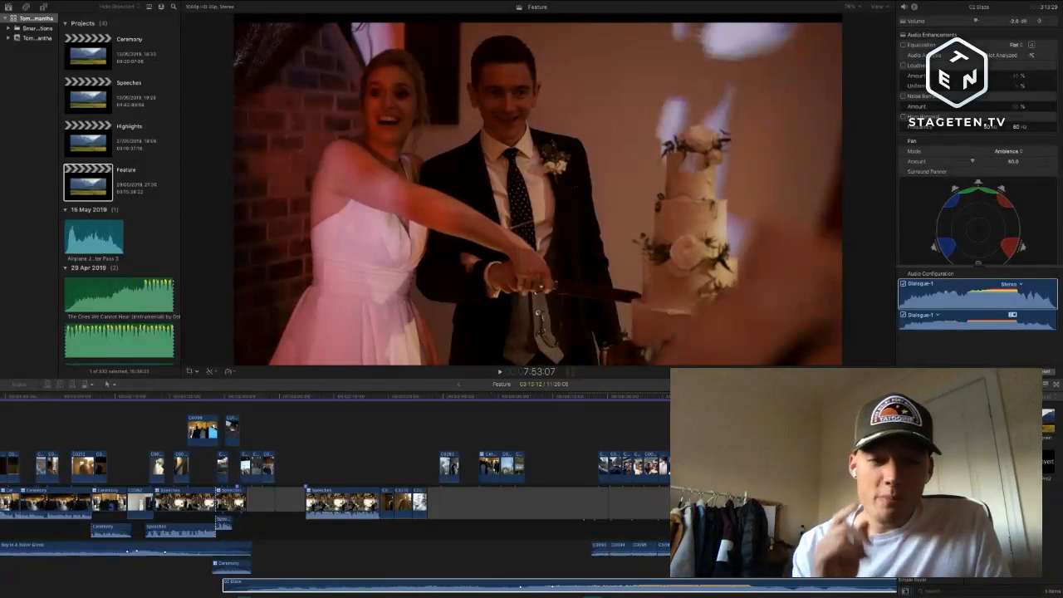
left_click(321, 429)
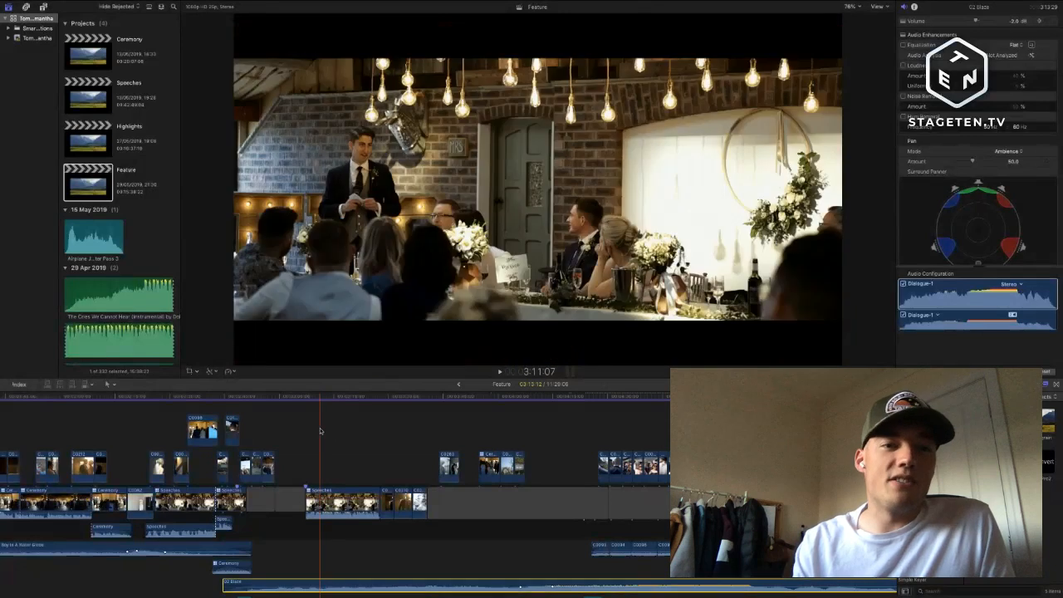
scroll(336, 457, "down", 1)
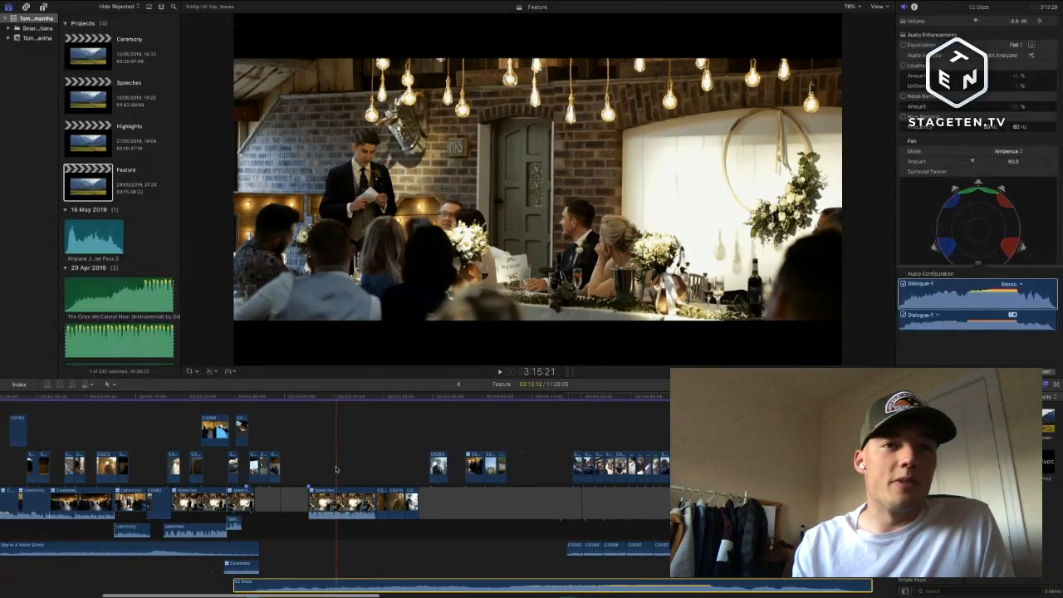
scroll(337, 459, "left", 2)
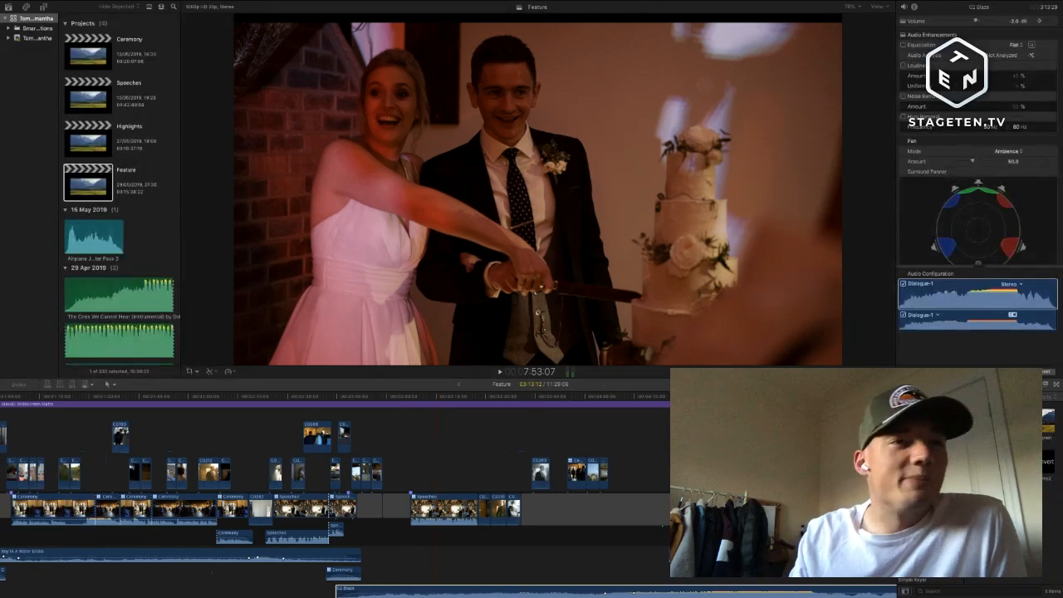
left_click(311, 432)
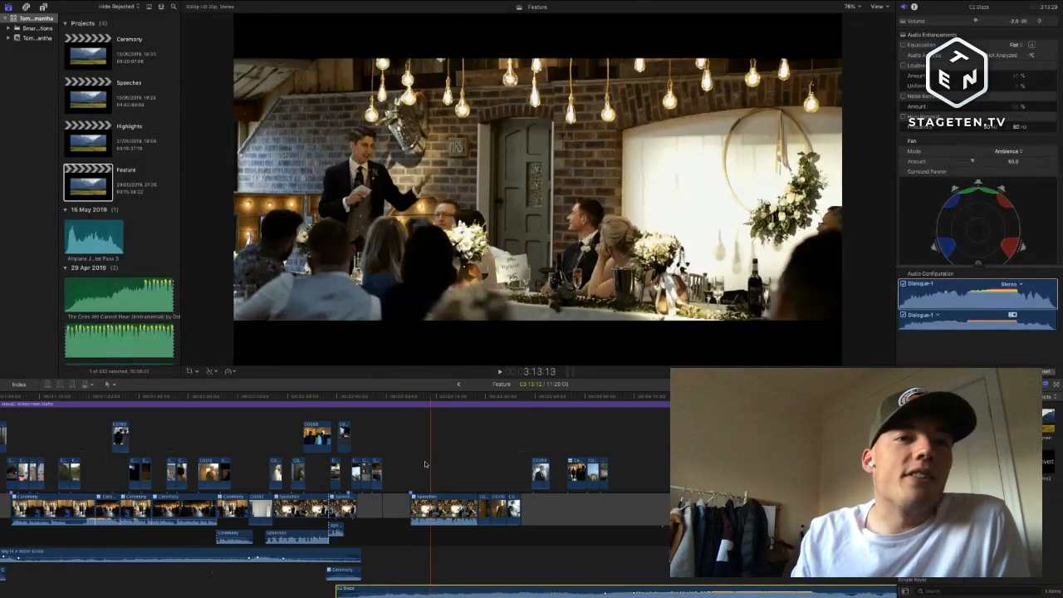
key("space")
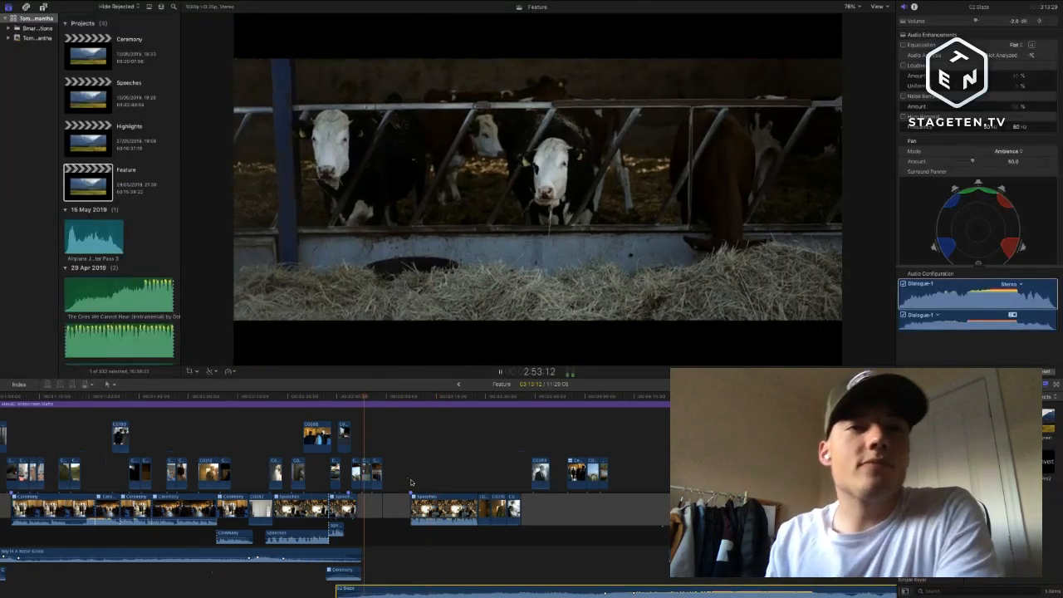
scroll(411, 488, "up", 1)
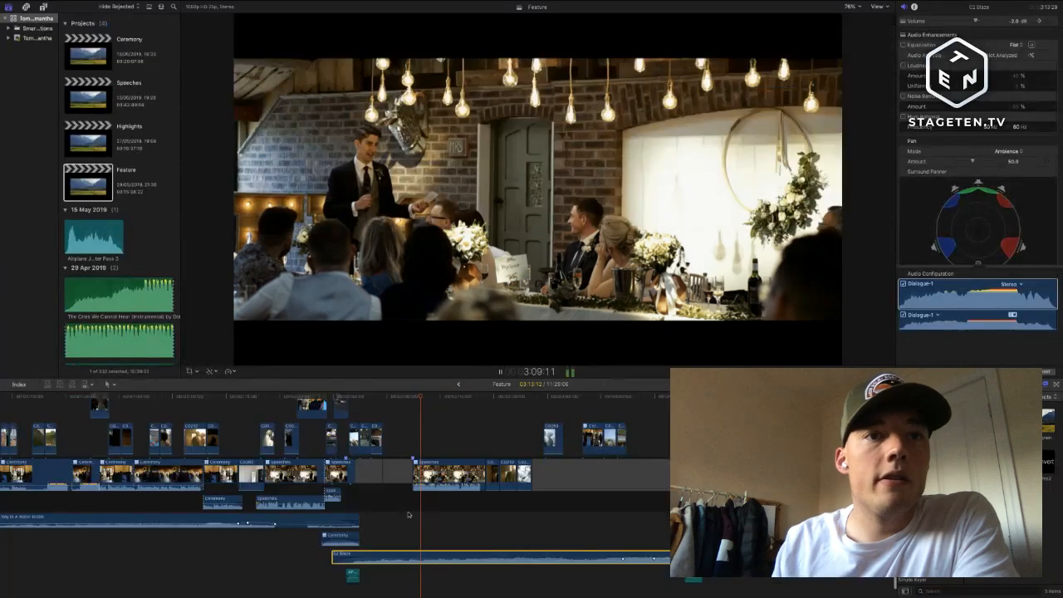
scroll(437, 543, "down", 3)
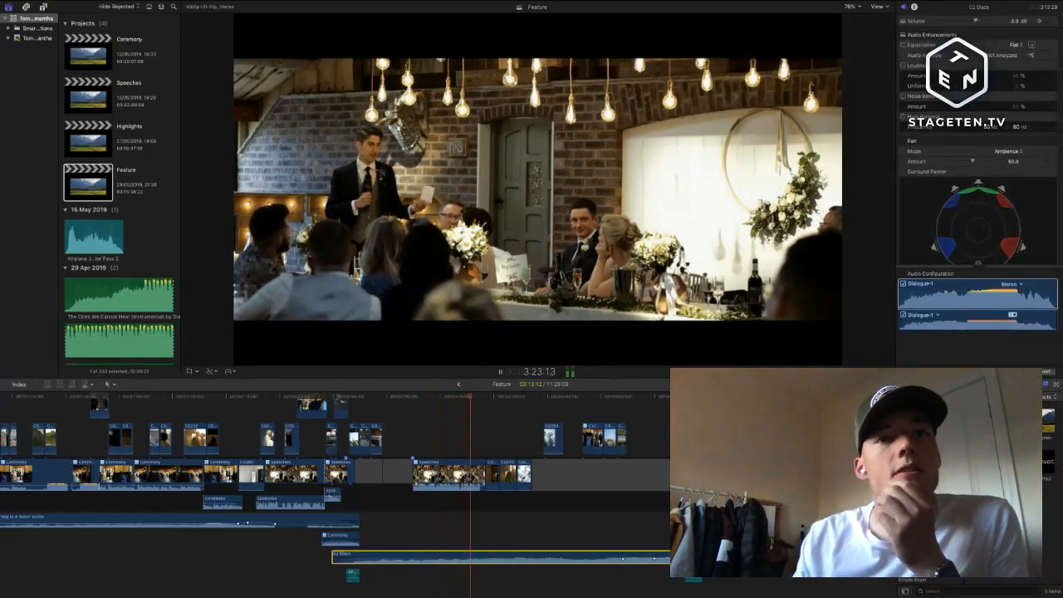
left_click(452, 472)
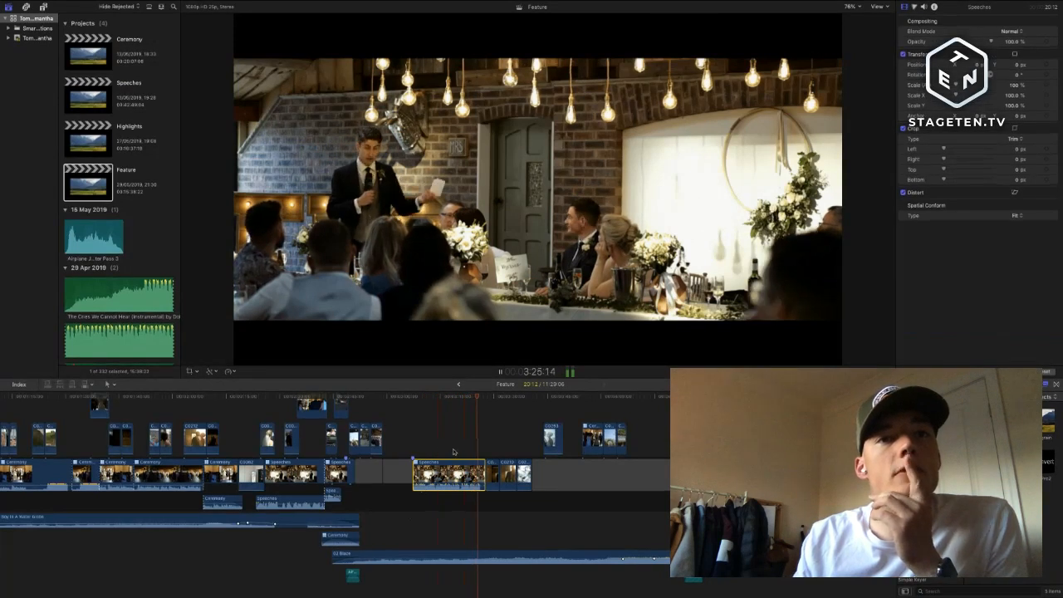
key("super+=")
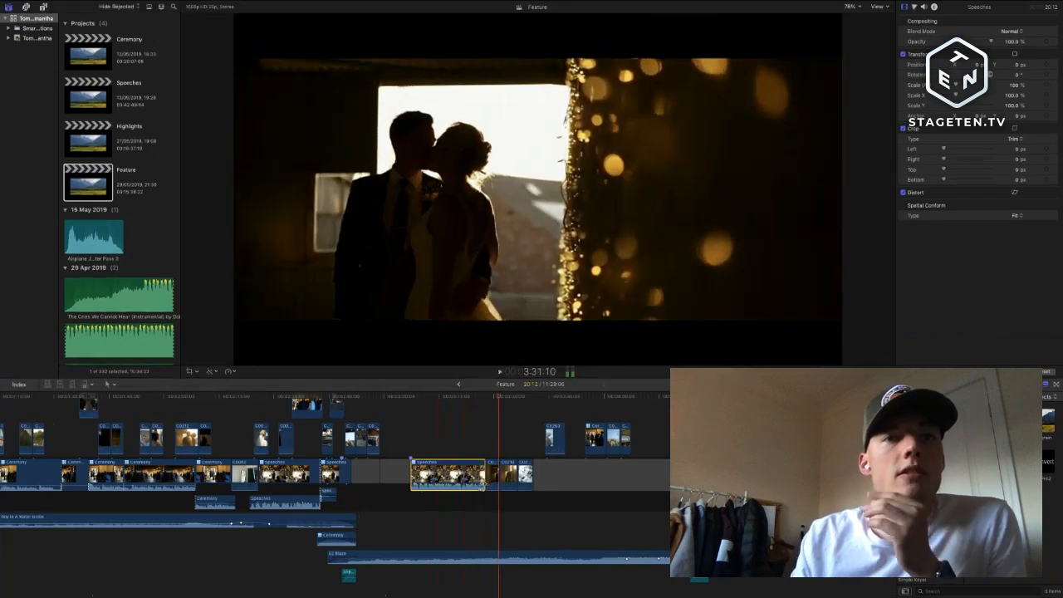
key("space")
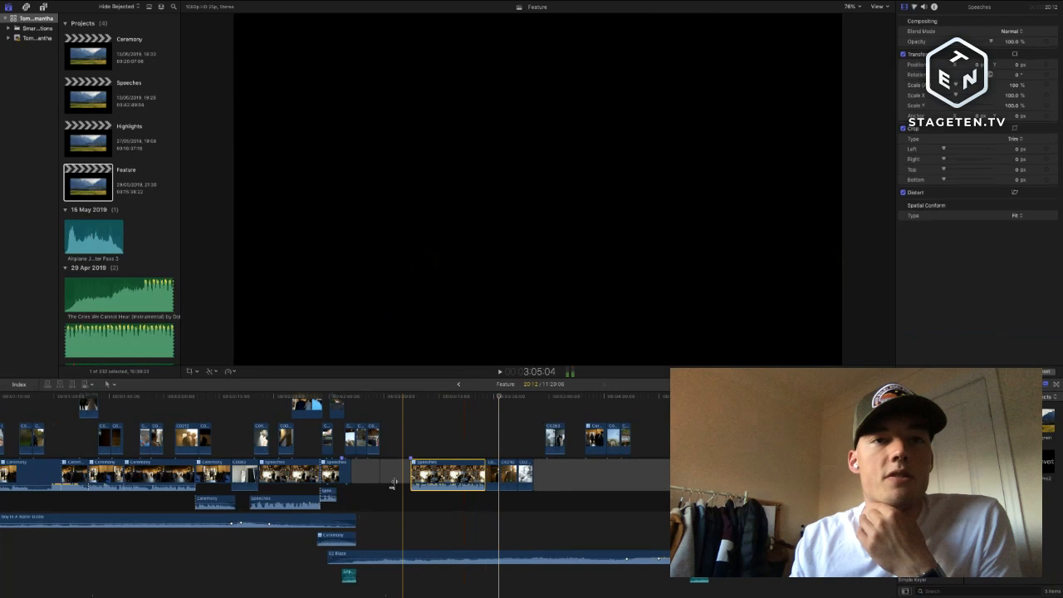
scroll(395, 484, "up", 3)
- Delete the connected Ceremony clip of the couple standing among guests and the two b-roll clips after it, including the wedding barn sign
key("space")
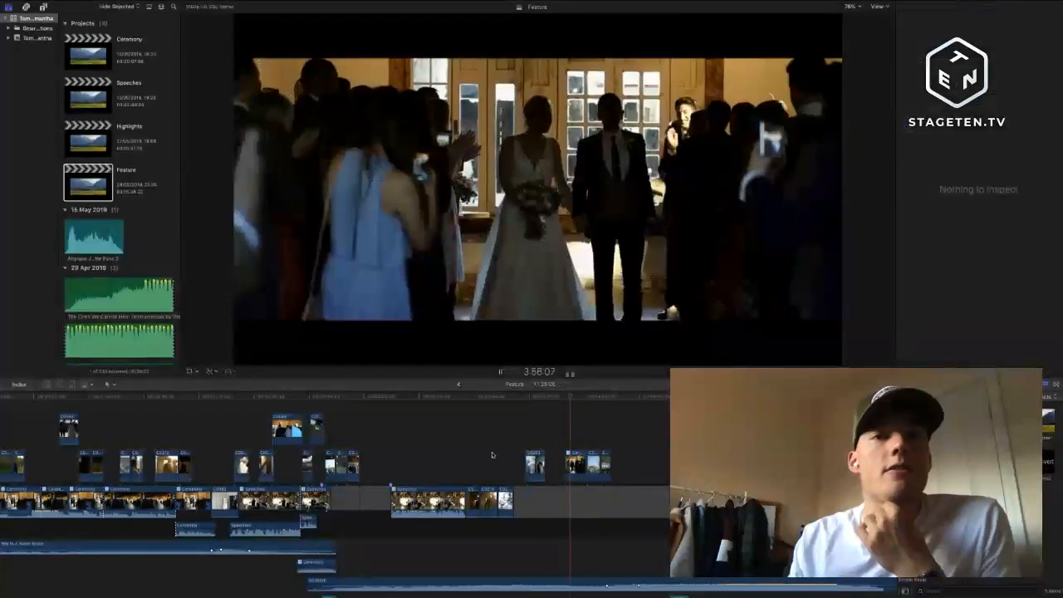
left_click(492, 455)
scroll(492, 455, "right", 2)
left_click(478, 439)
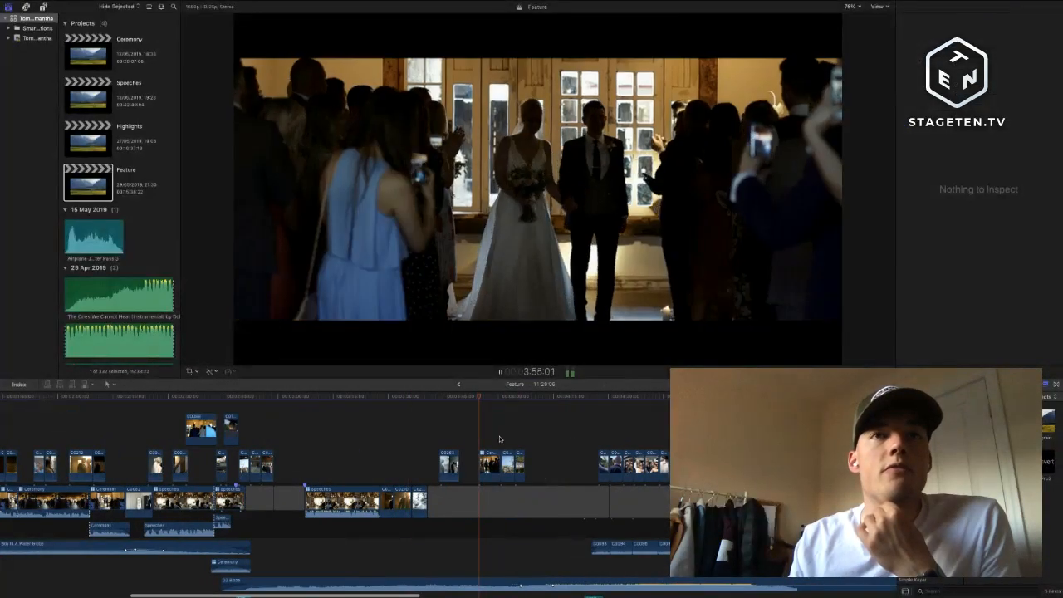
left_click(489, 465)
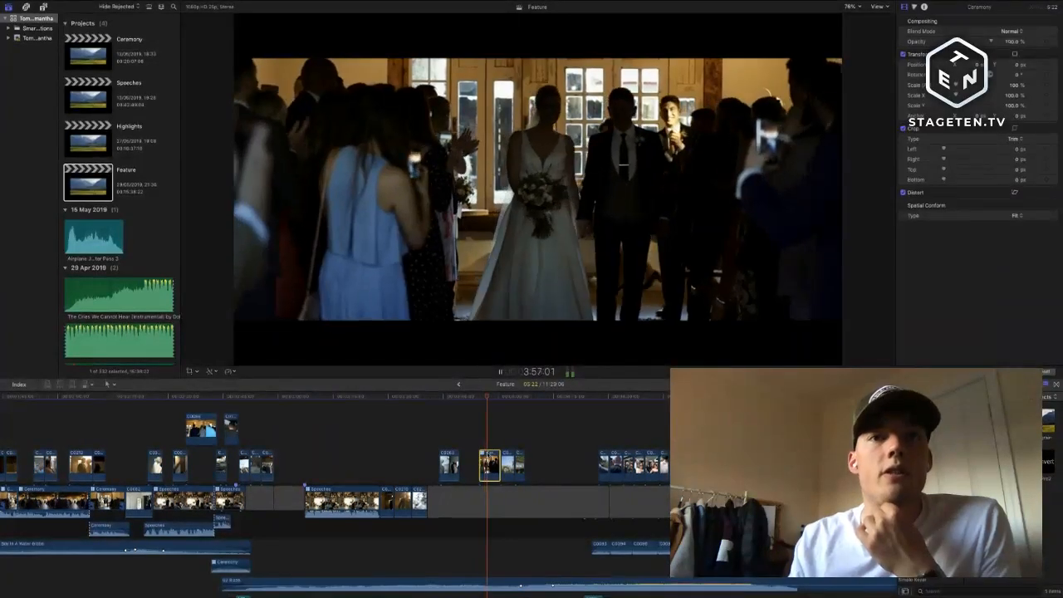
key("BackSpace")
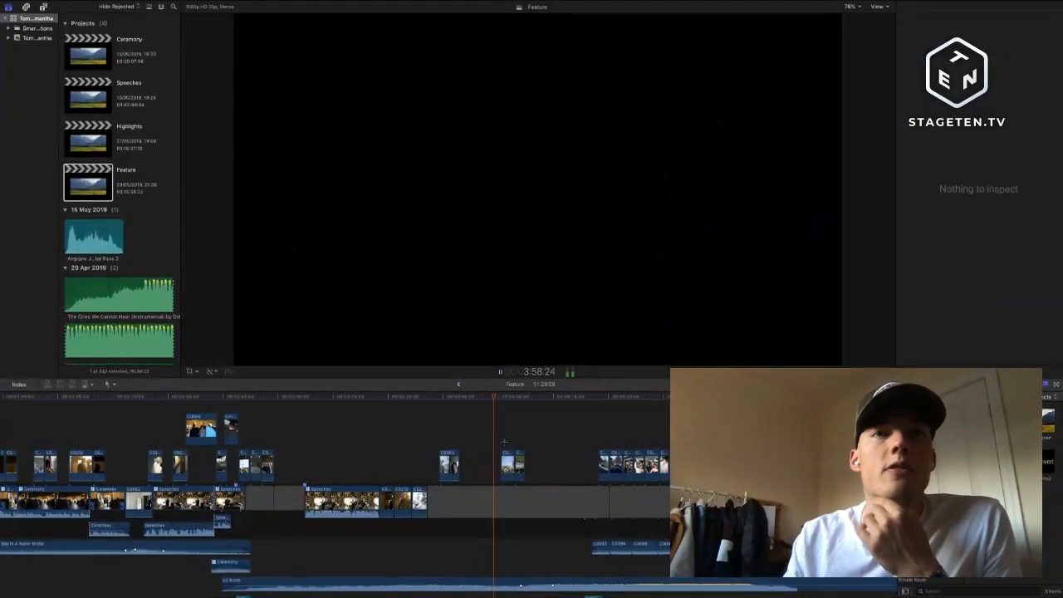
left_click(520, 459)
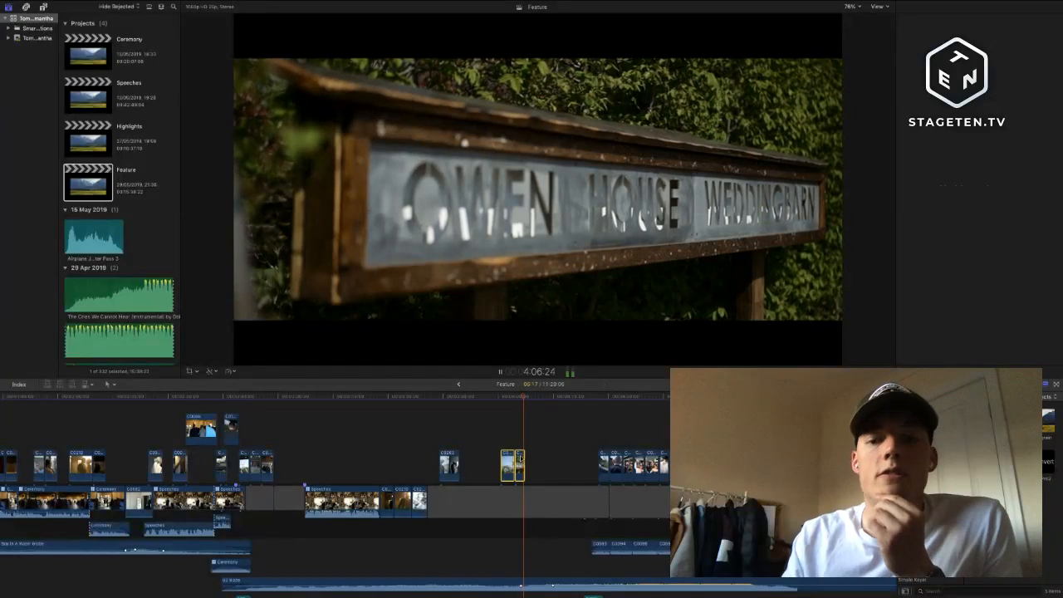
key("BackSpace")
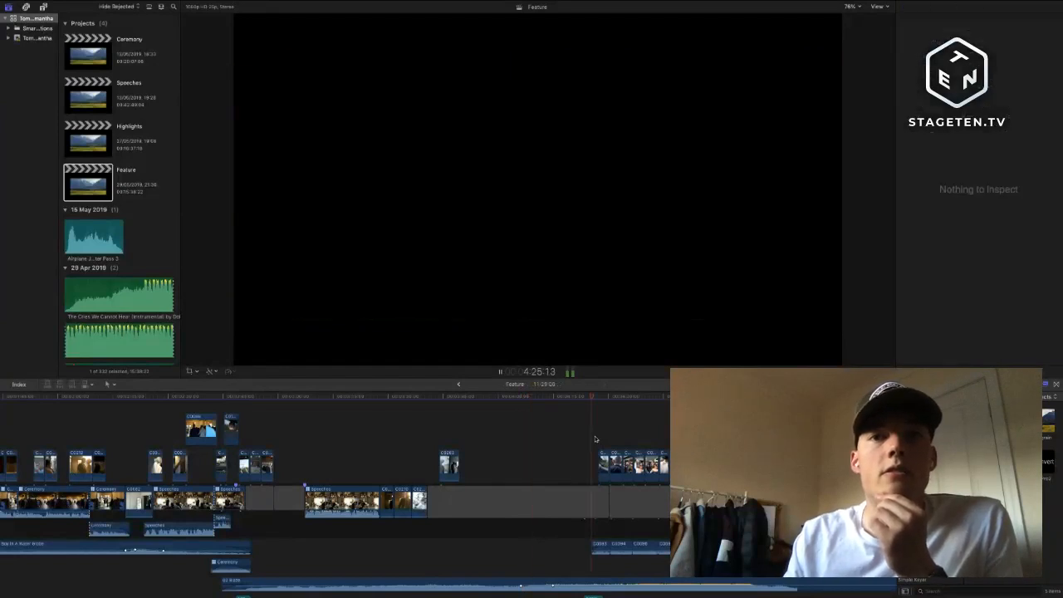
- Delete the short sound clip below the music at the start of the outdoor drinks b-roll
scroll(576, 579, "down", 1)
scroll(576, 579, "down", 1)
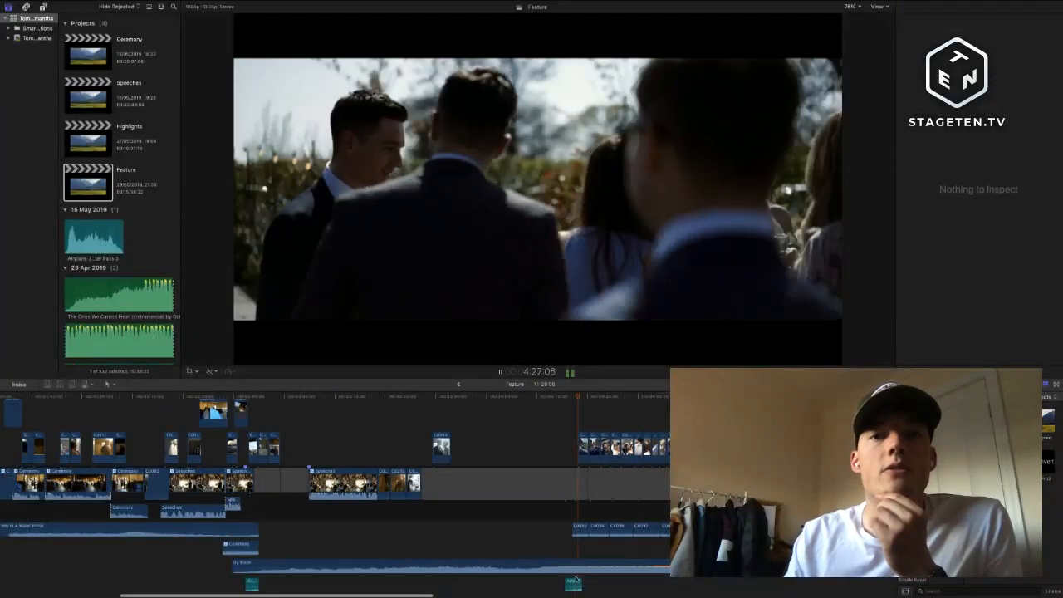
left_click(574, 581)
key("BackSpace")
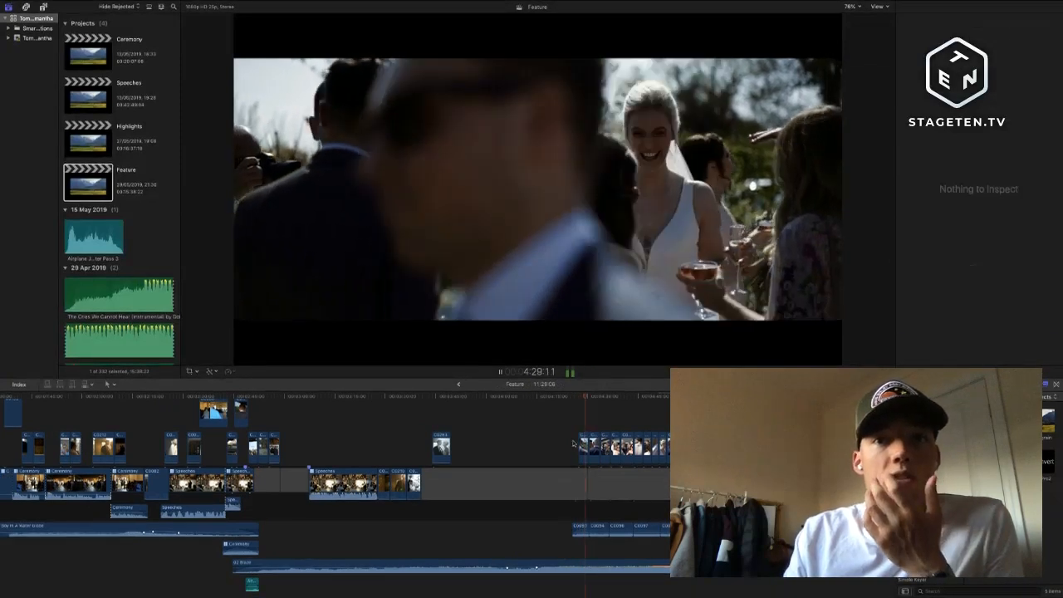
- Move the first four outdoor drinks b-roll clips and their separate audio clips back to the gap before the inserted Speeches clip
left_click(588, 447)
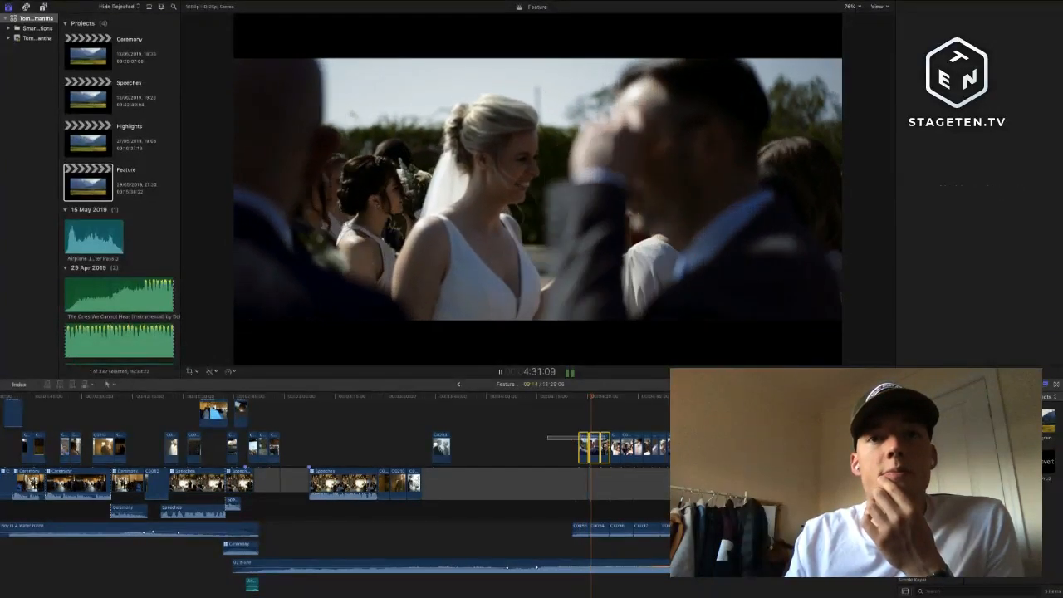
left_click_drag(605, 440, 616, 450)
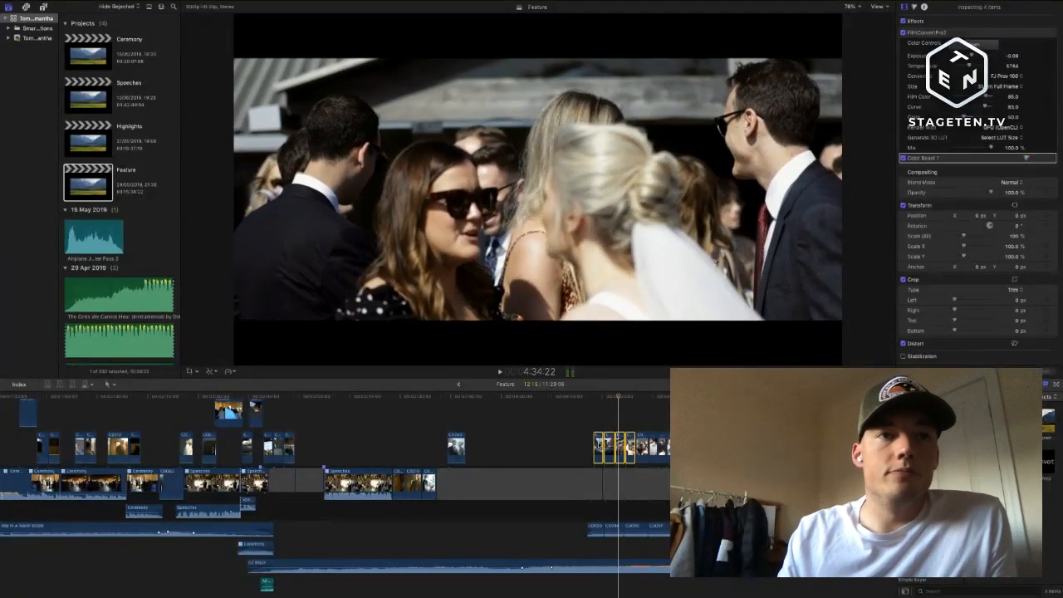
left_click_drag(616, 446, 304, 444)
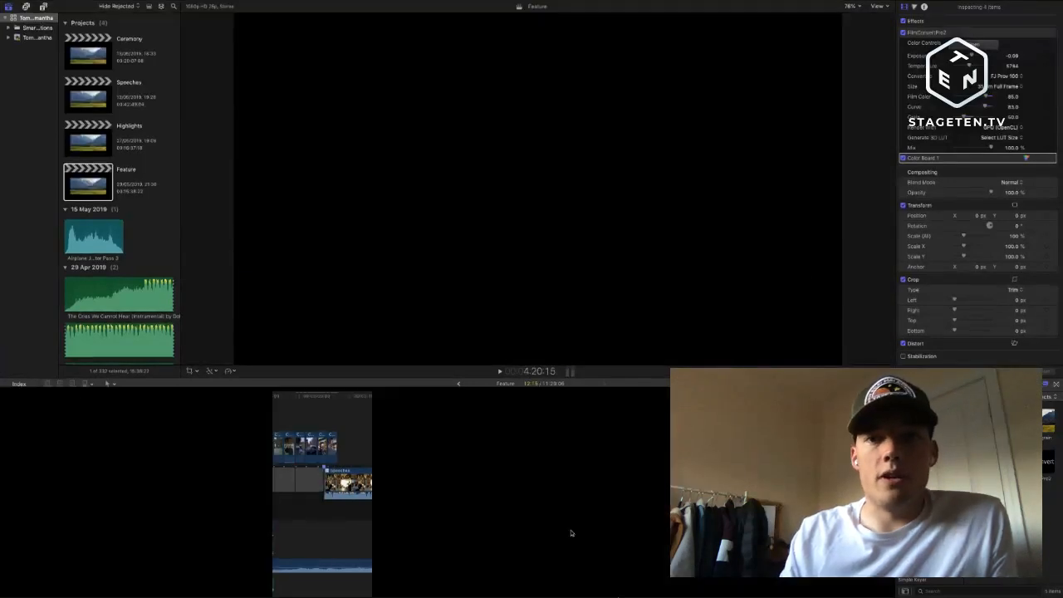
left_click_drag(572, 533, 633, 523)
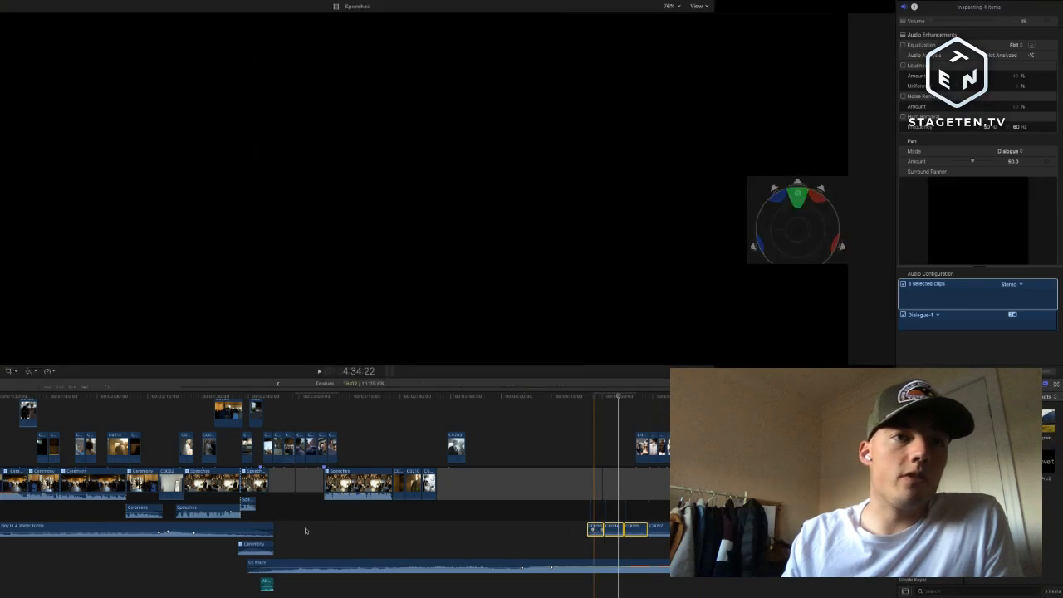
left_click_drag(602, 529, 294, 529)
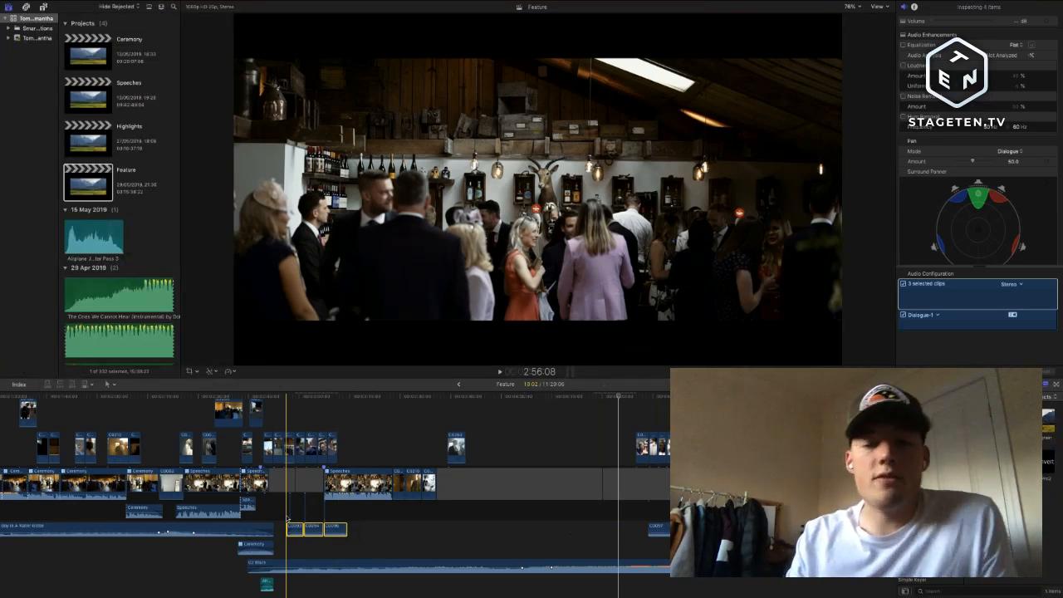
- Play the outdoor drinks b-roll leading into the inserted Speeches clip, shorten its second-to-last clip and close the gap before the last one
key("space")
scroll(287, 518, "up", 2)
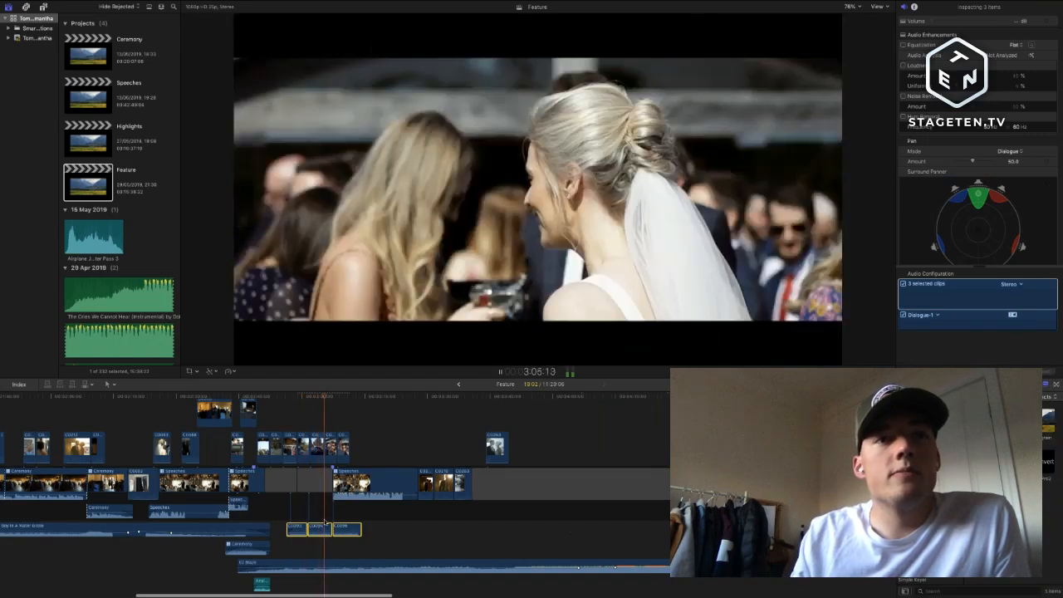
scroll(325, 521, "up", 5)
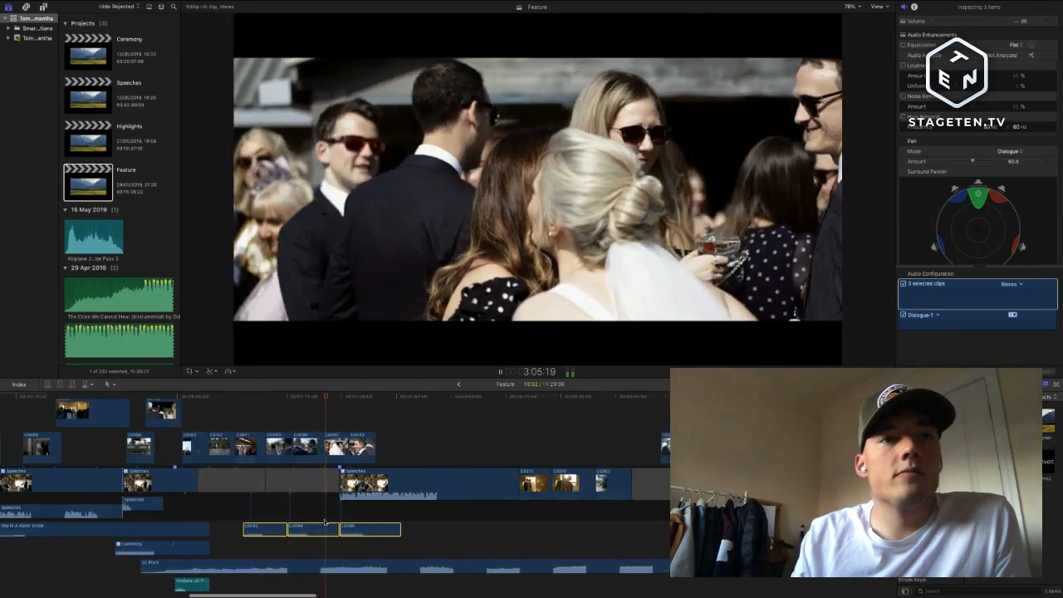
key("space")
left_click_drag(324, 447, 339, 447)
key("space")
scroll(316, 430, "up", 1)
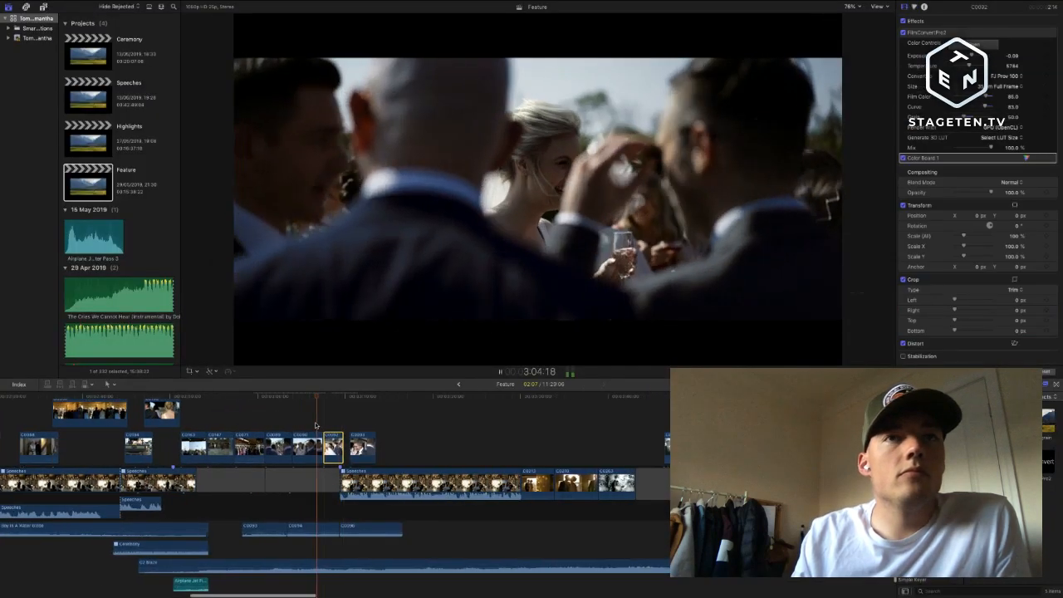
left_click_drag(364, 445, 358, 445)
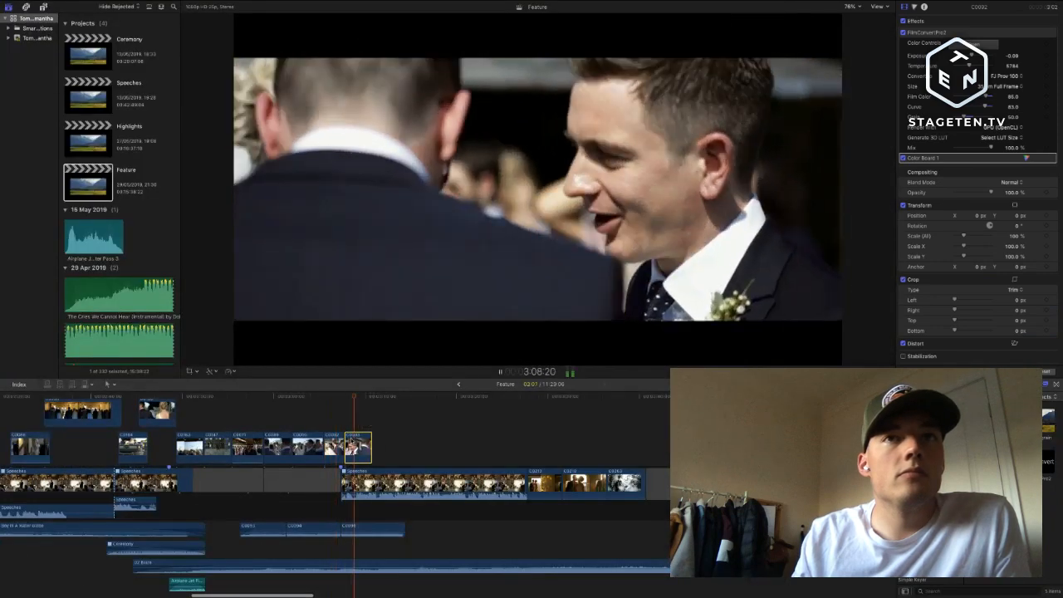
- Trim the end of the last drinks b-roll clip over the inserted Speeches clip and play on into the speech
scroll(372, 447, "down", 2)
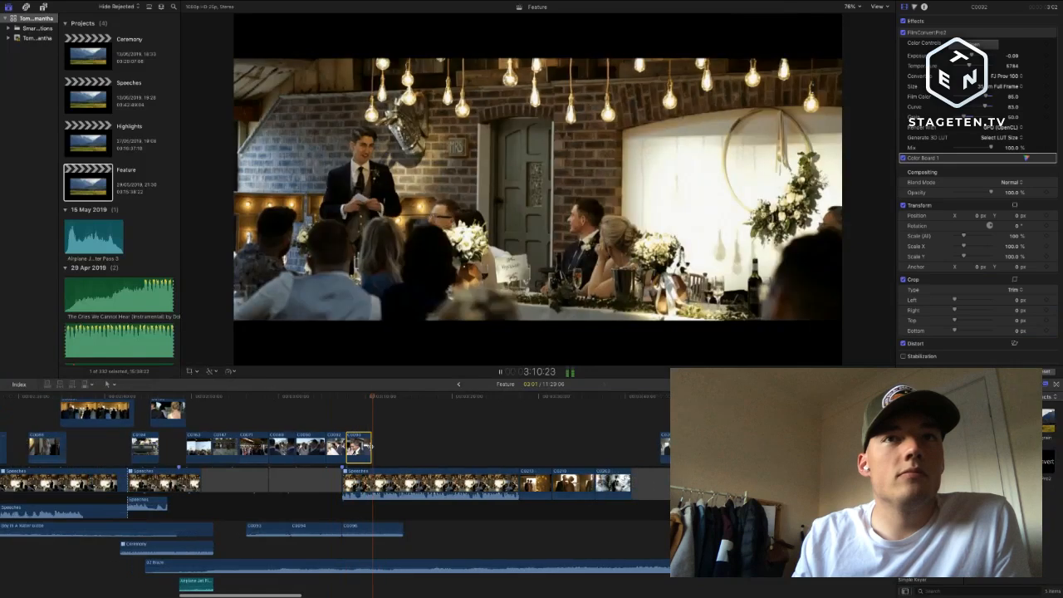
left_click(371, 447)
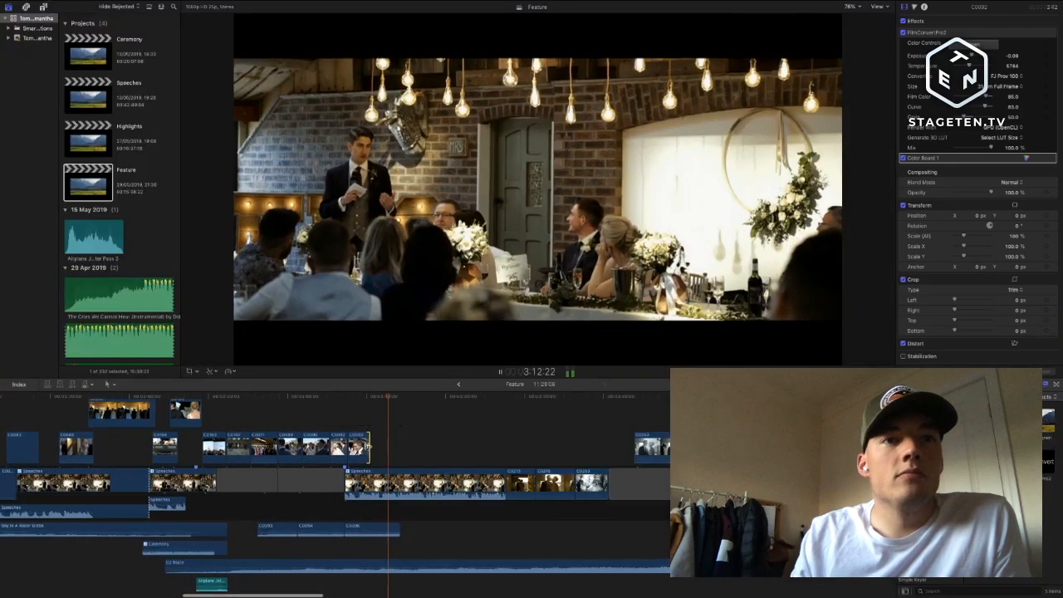
key("super+minus")
key("super+minus")
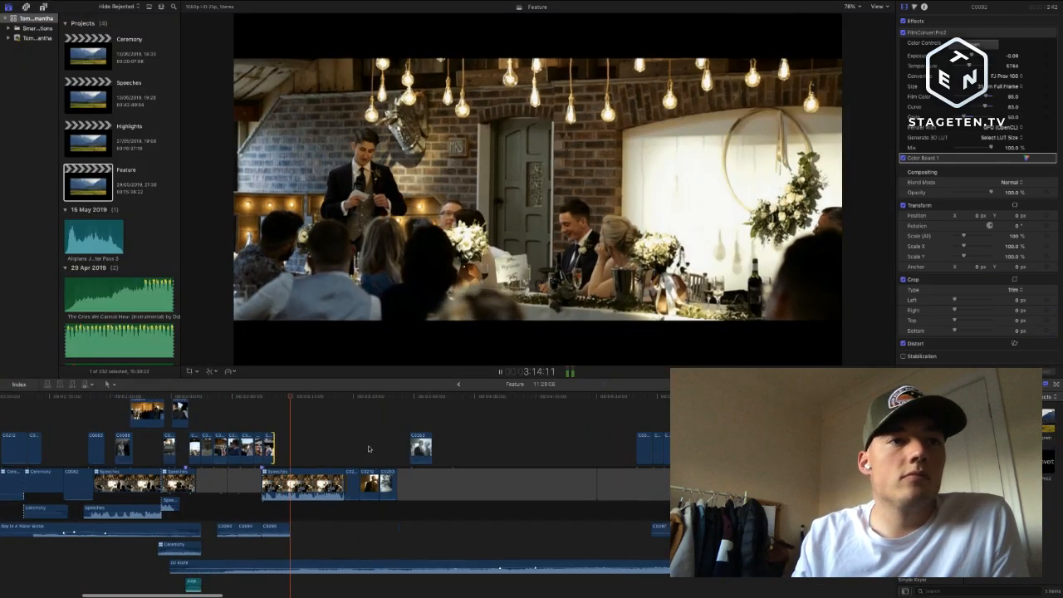
key("space")
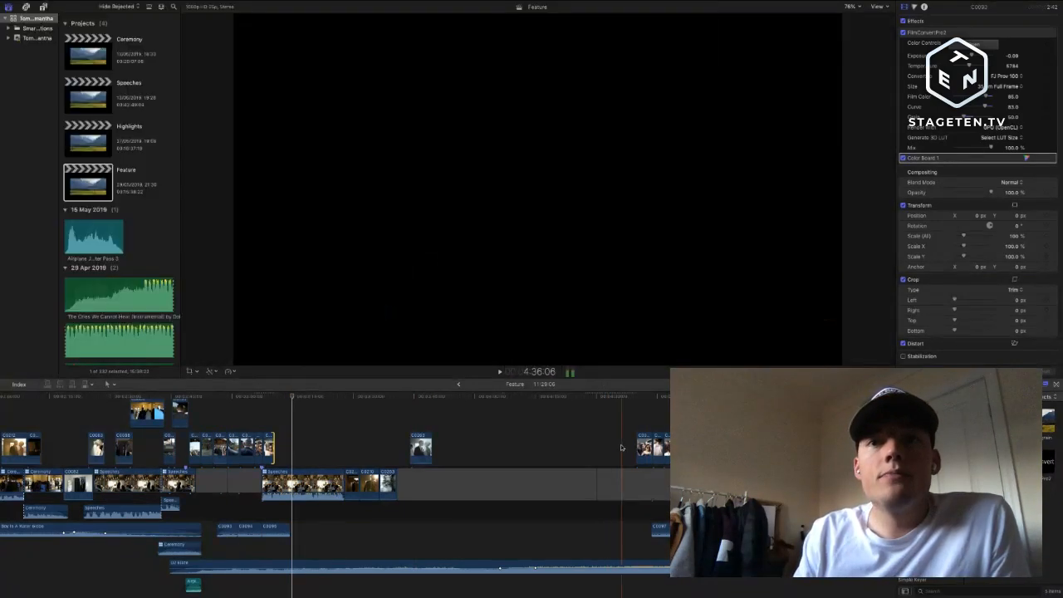
- Play the remaining outdoor drinks b-roll and delete its opening clips except the second, up to the shot of the men outside the barn
left_click(644, 449)
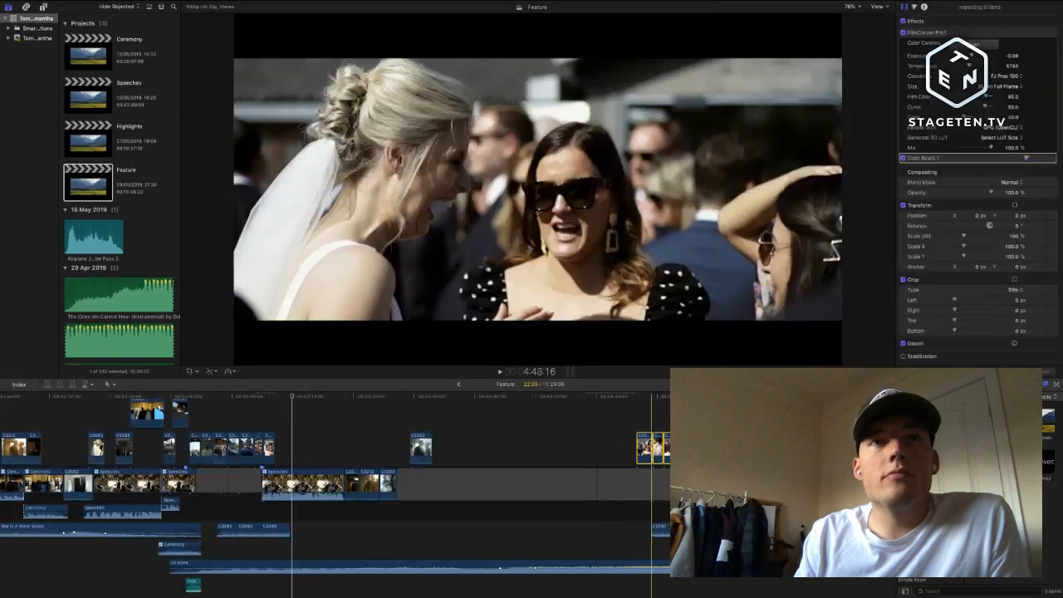
key("space")
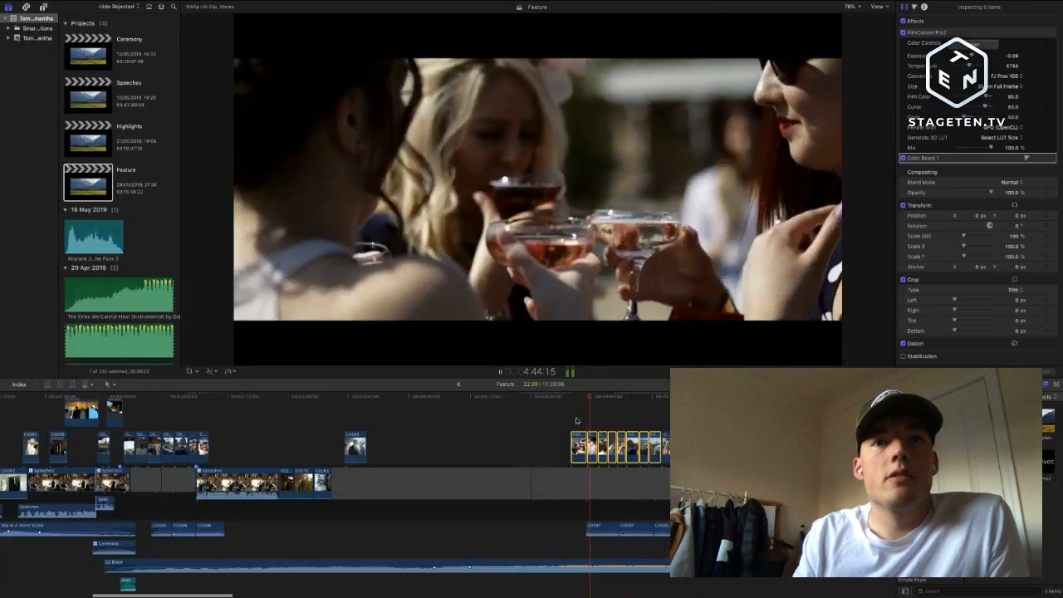
left_click(576, 422)
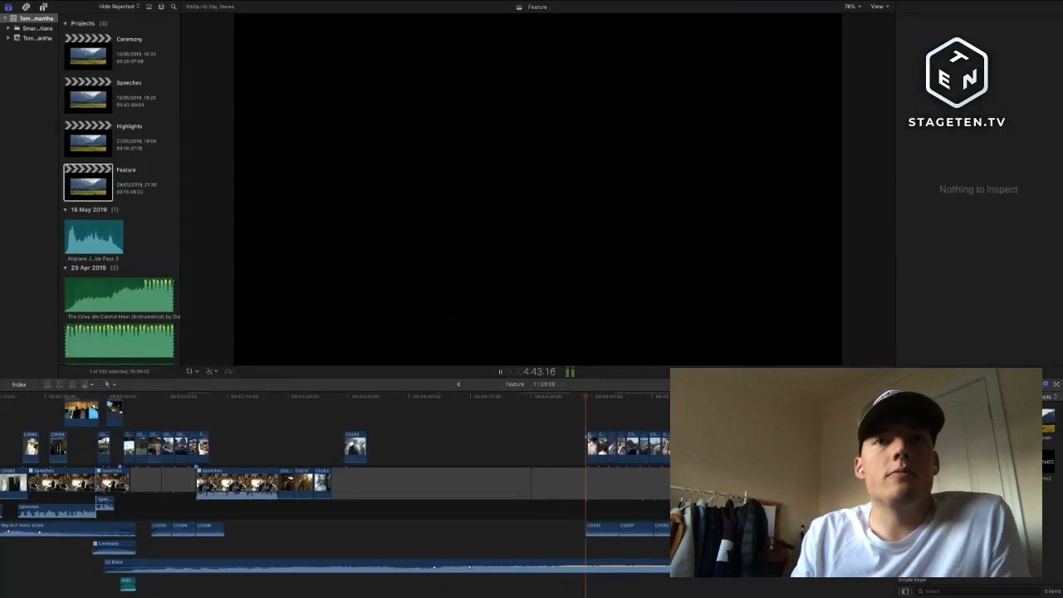
scroll(588, 436, "right", 1)
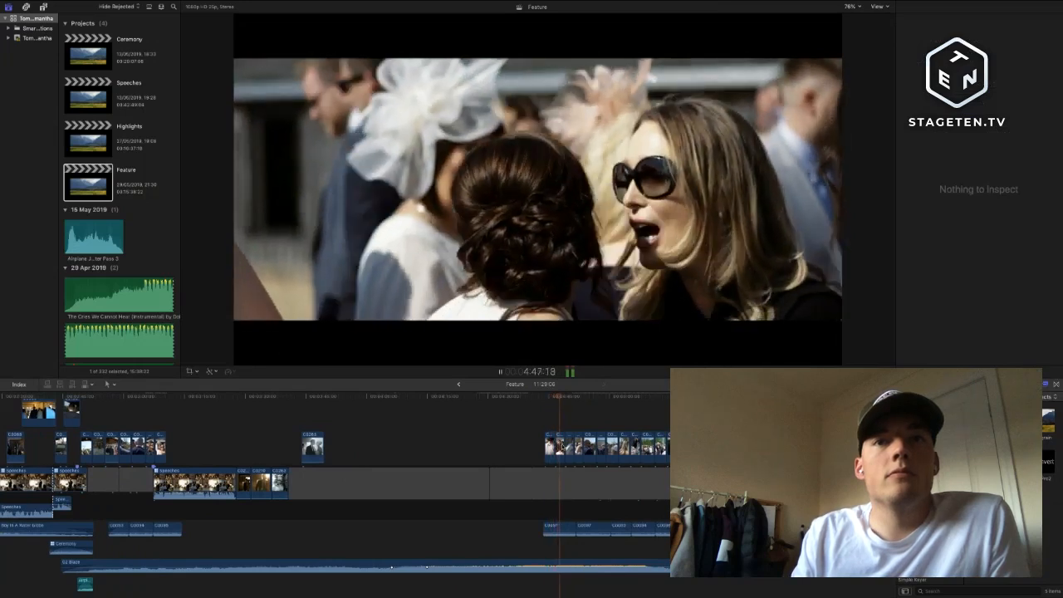
left_click(560, 446)
key("Delete")
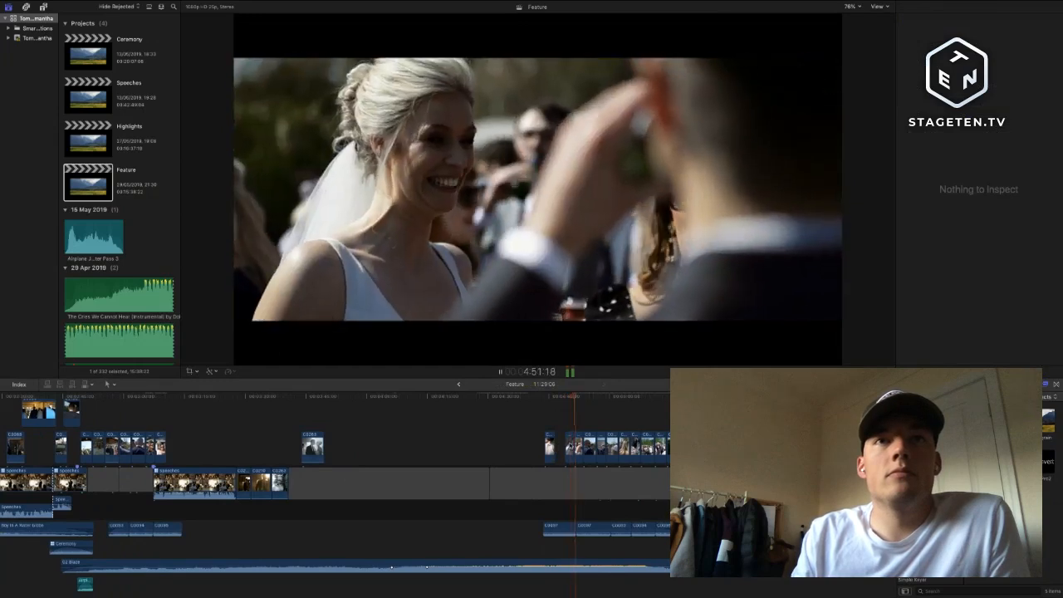
left_click_drag(564, 426, 583, 461)
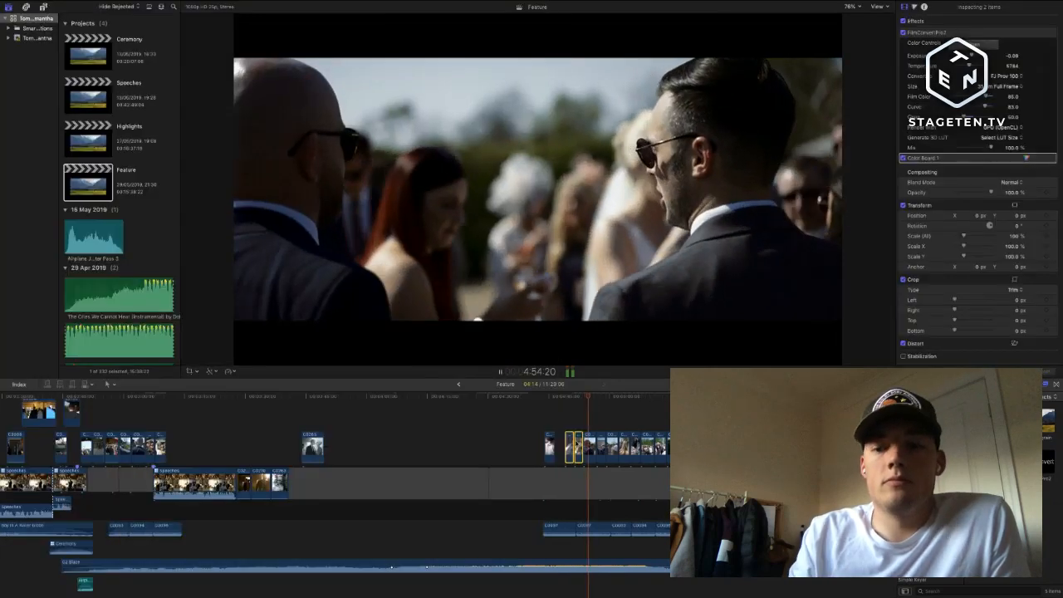
key("Delete")
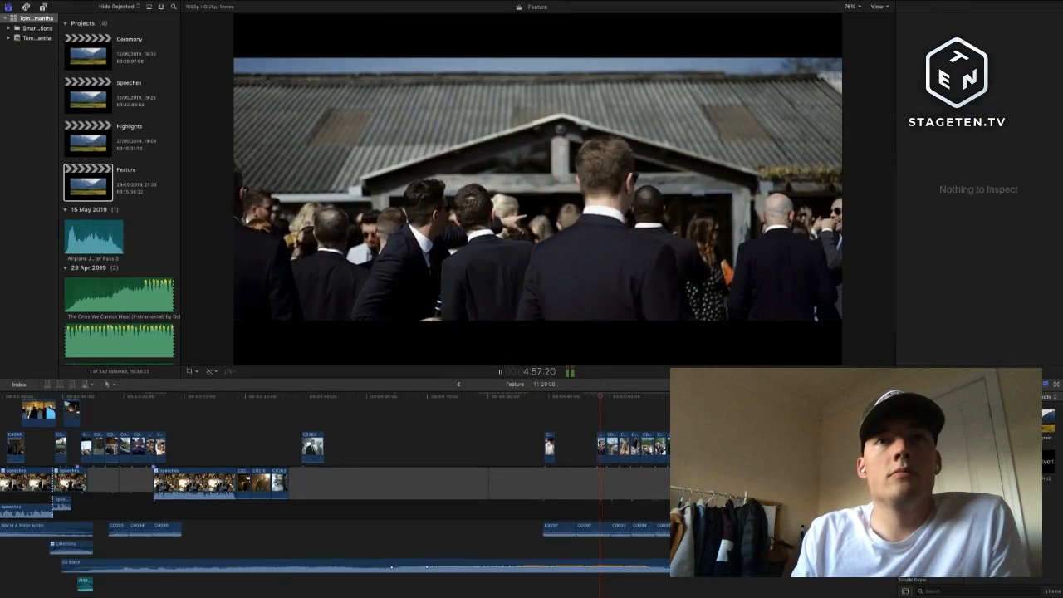
- Play on from the men outside the barn and delete the two b-roll clips following the four kept shots, starting with the crowd facing the server
key("space")
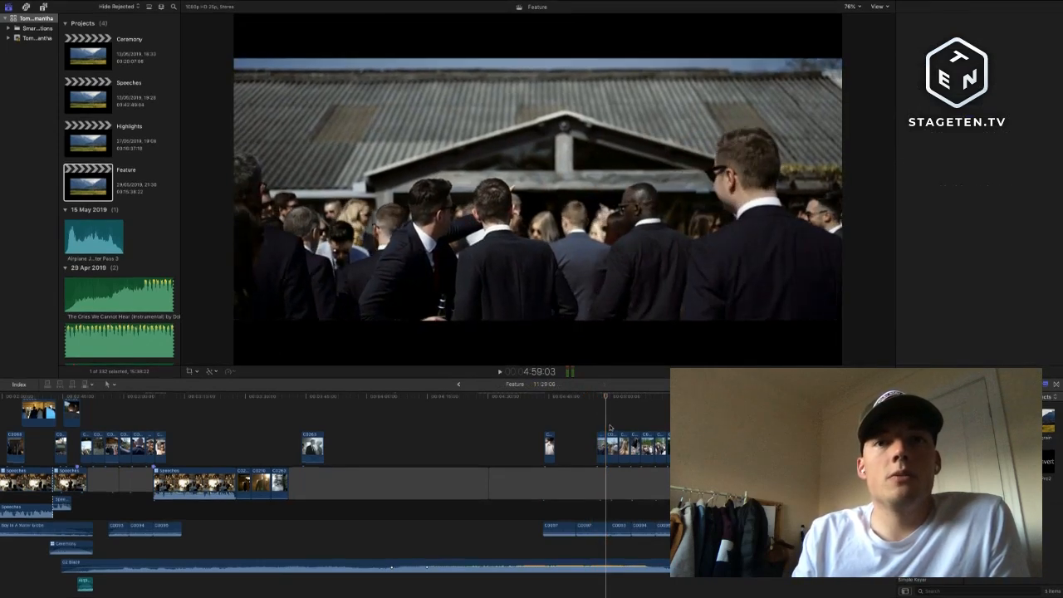
key("space")
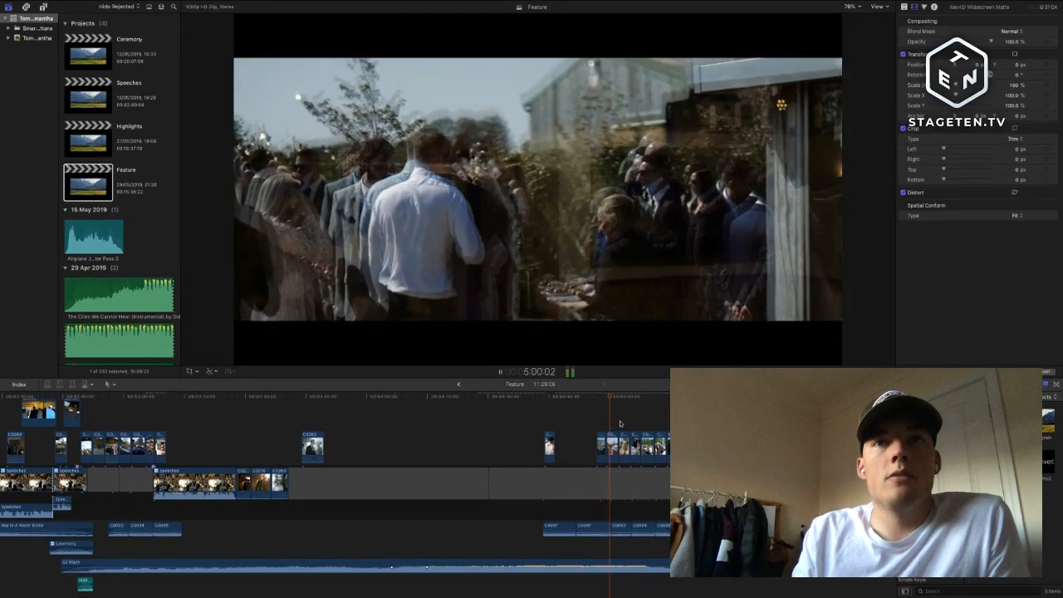
left_click(624, 444)
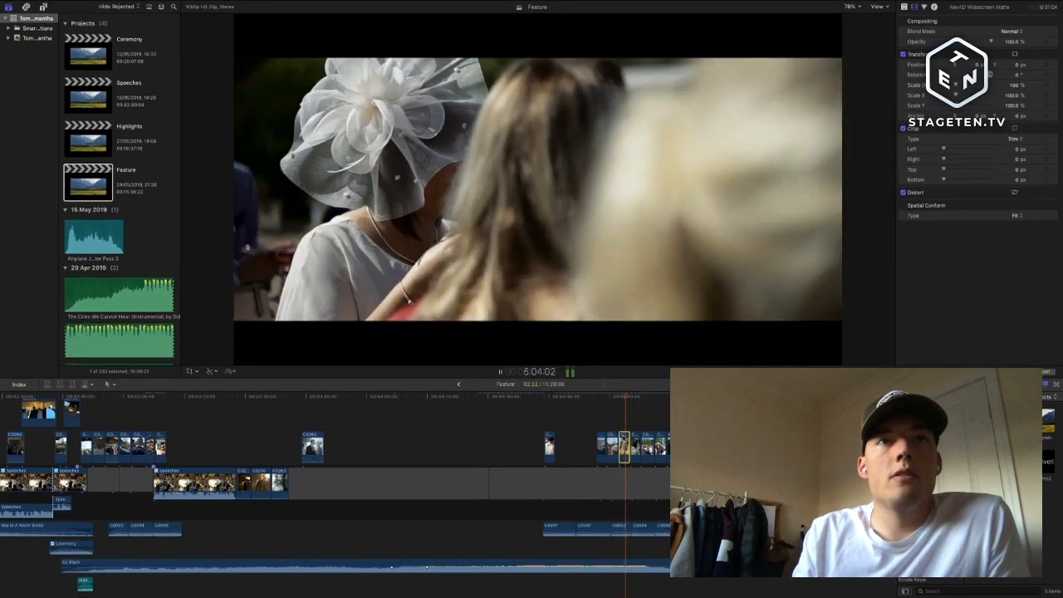
key("space")
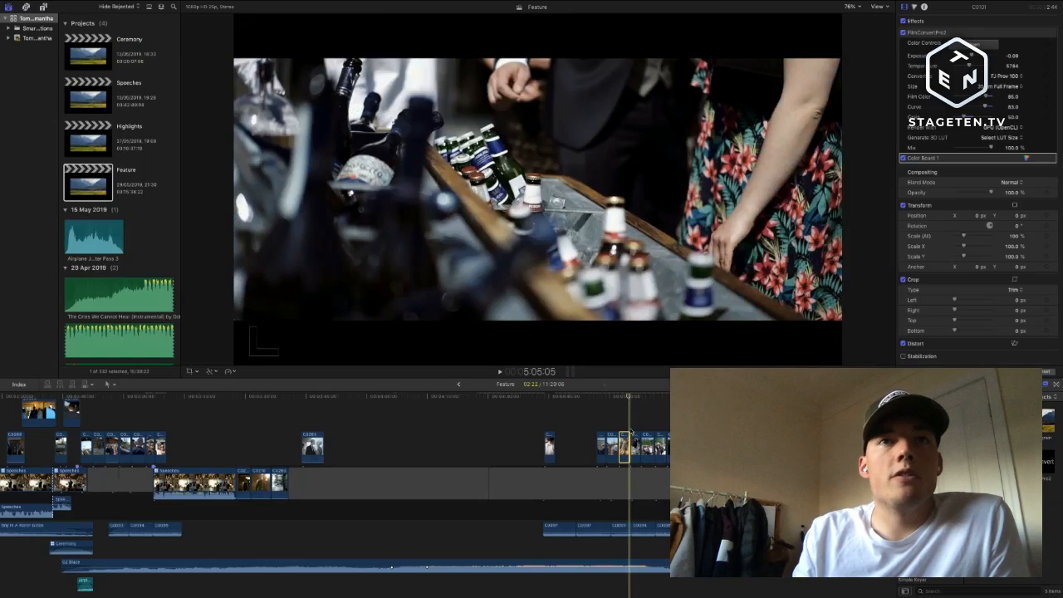
key("space")
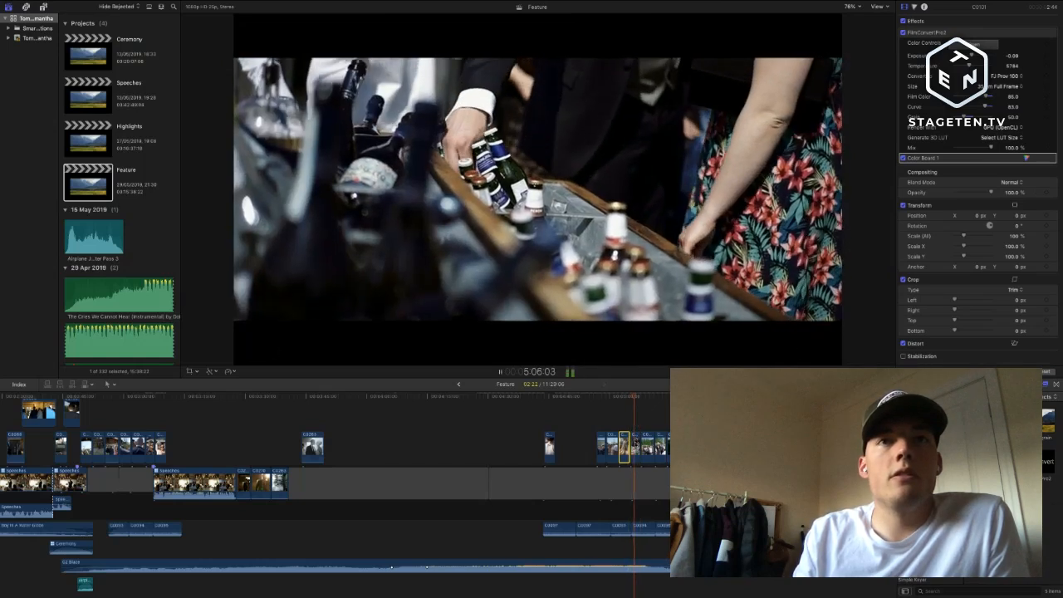
left_click(636, 441)
left_click(642, 424)
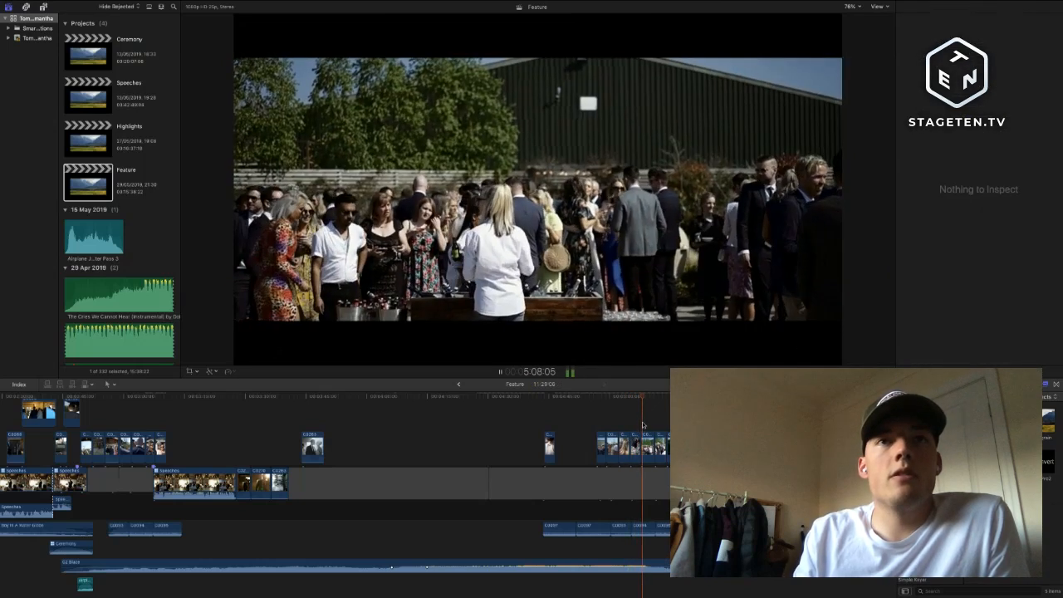
left_click(647, 439)
key("Delete")
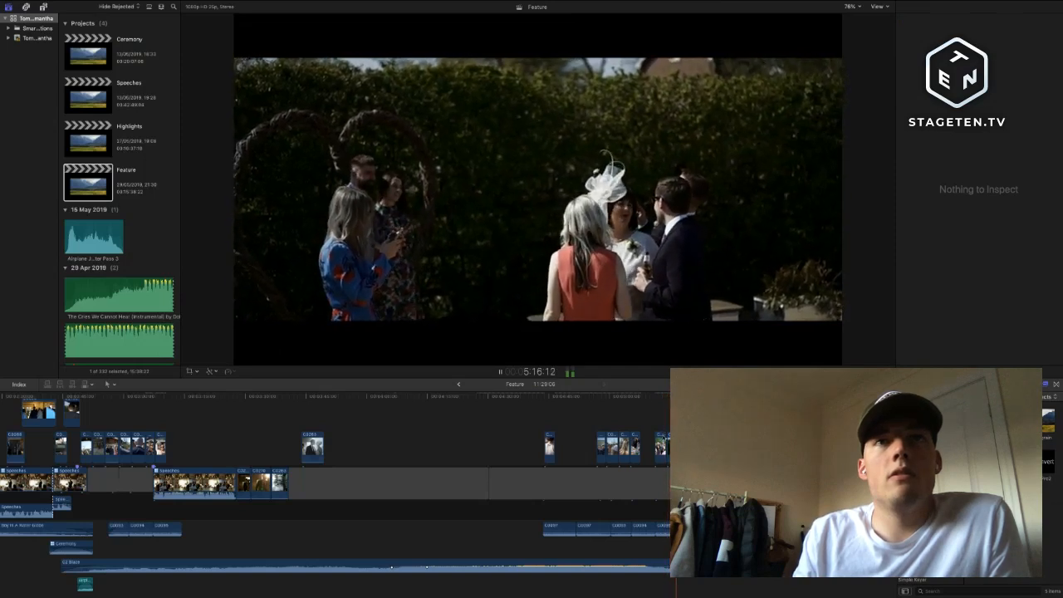
left_click(655, 436)
key("Delete")
left_click(666, 431)
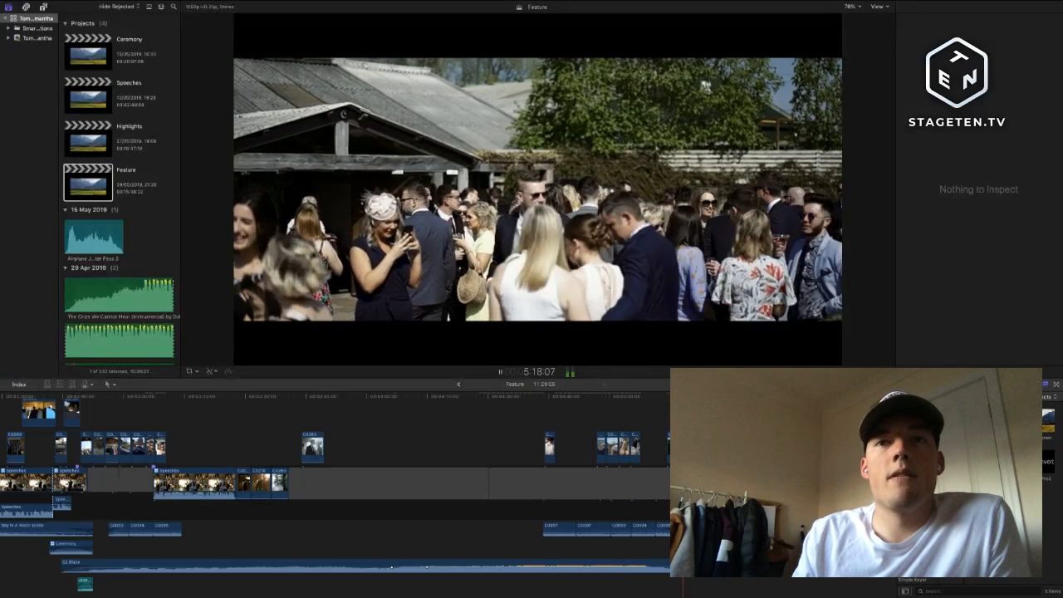
- Remove the separate audio under the remaining drinks b-roll and insert the nine kept clips into the main storyline right after the inserted Speeches clip
key("c")
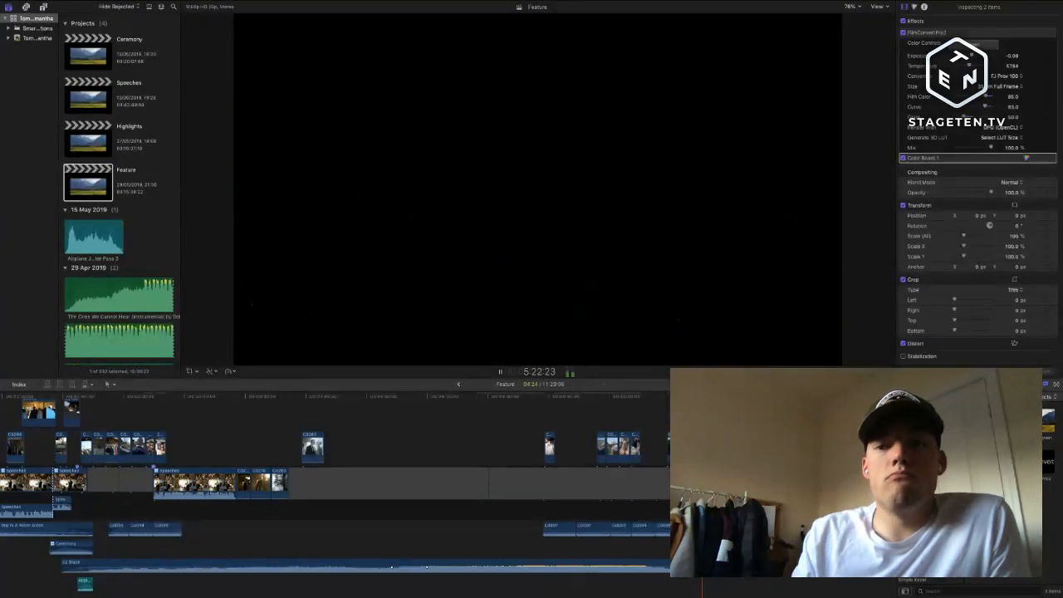
key("super+shift+a")
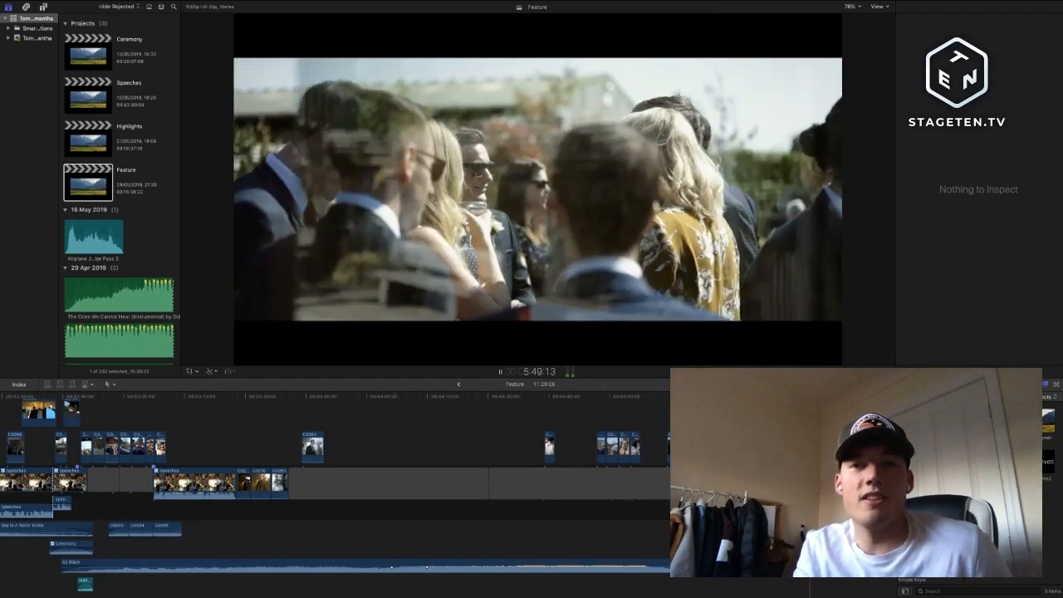
key("space")
left_click_drag(719, 429, 371, 444)
key("space")
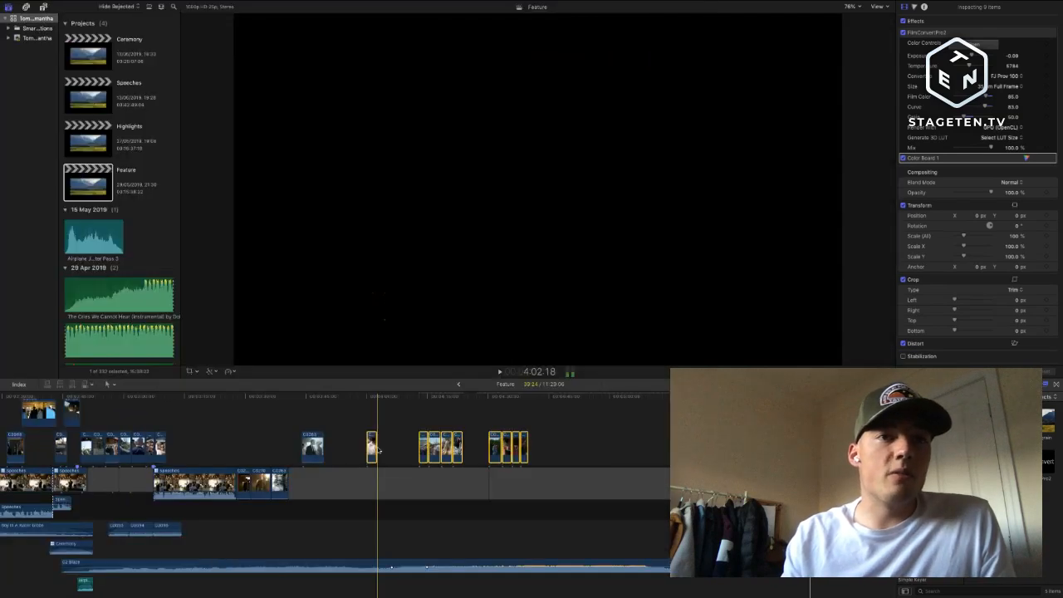
left_click_drag(375, 448, 238, 485)
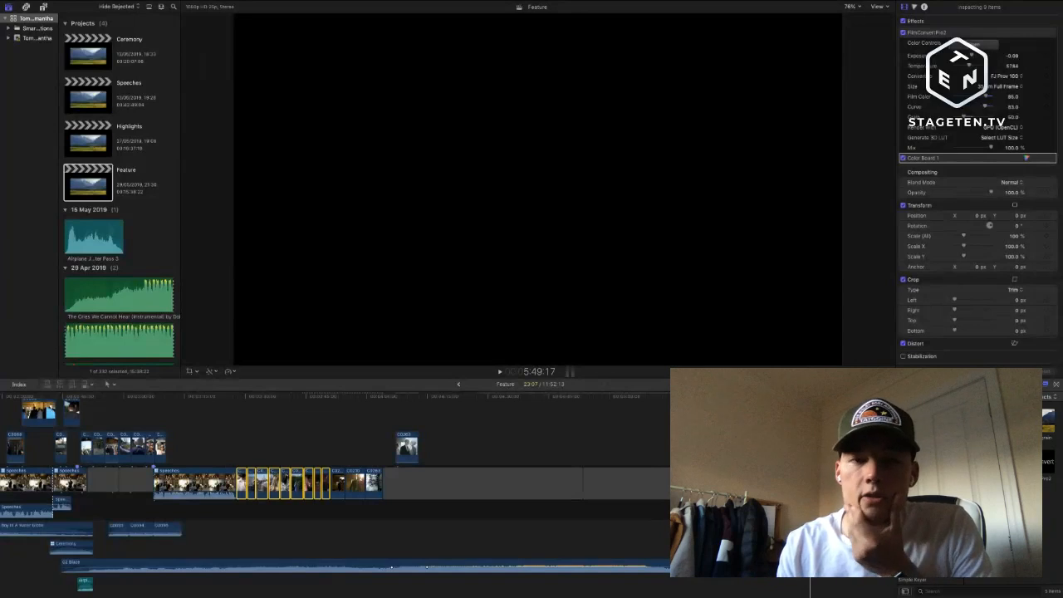
- Play from the drinks b-roll into the inserted Speeches clip and slightly shorten the end of the last separate audio clip beneath it
key("super+Tab")
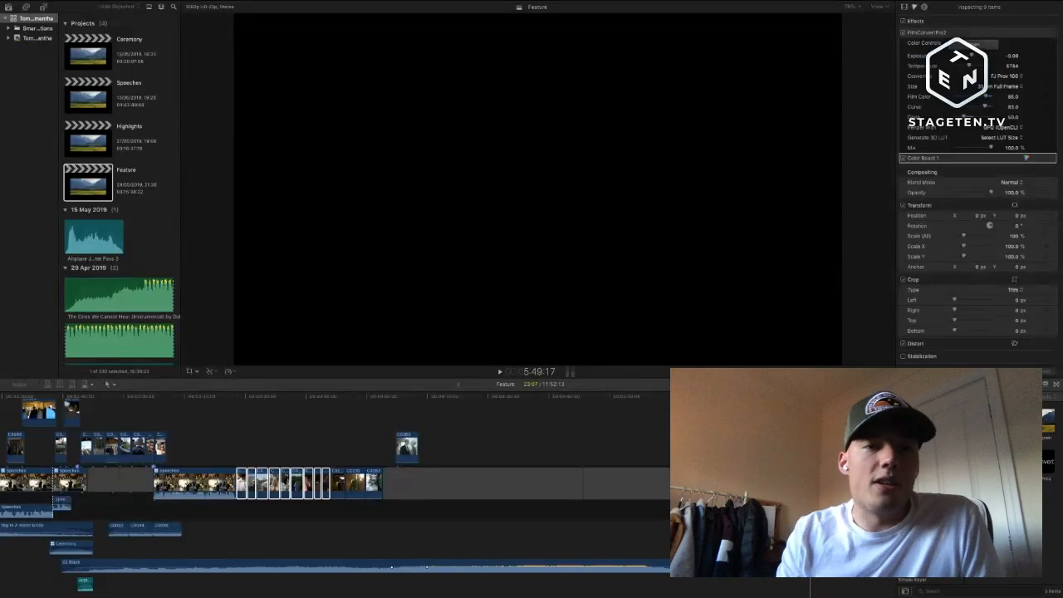
left_click(232, 442)
scroll(232, 442, "left", 4)
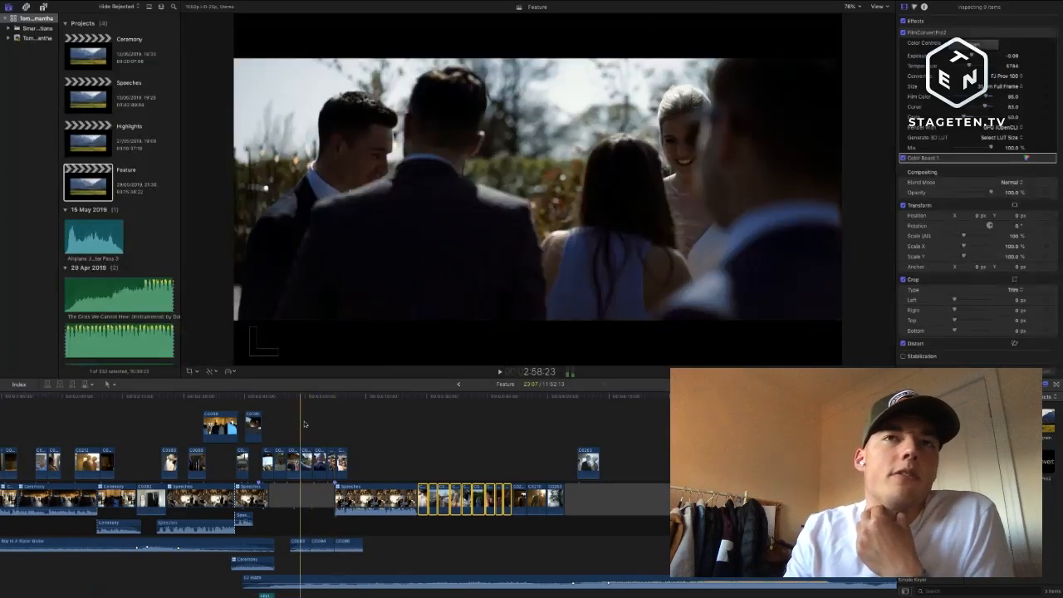
key("space")
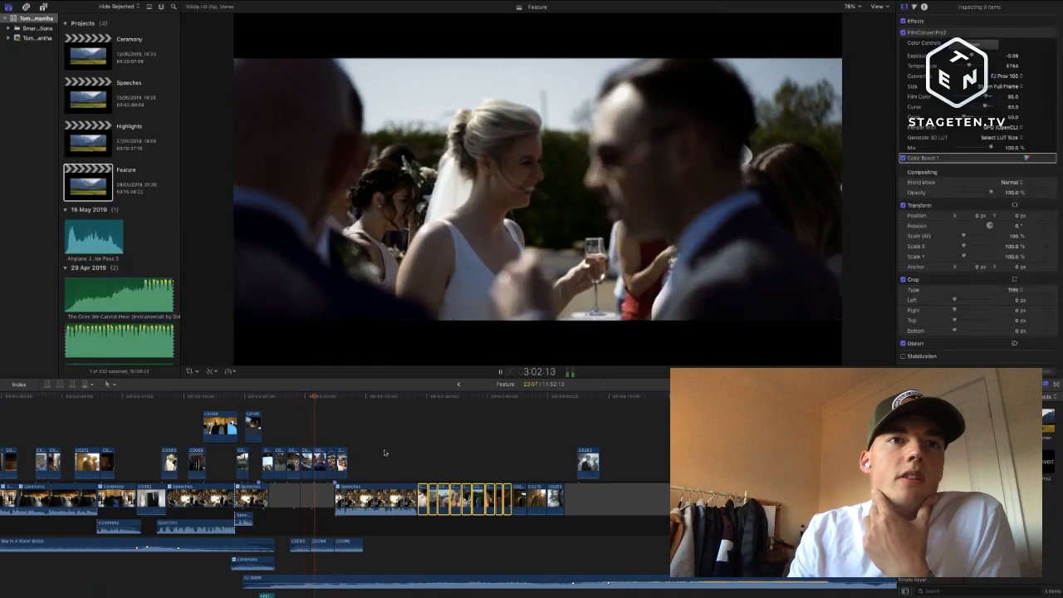
key("super+=")
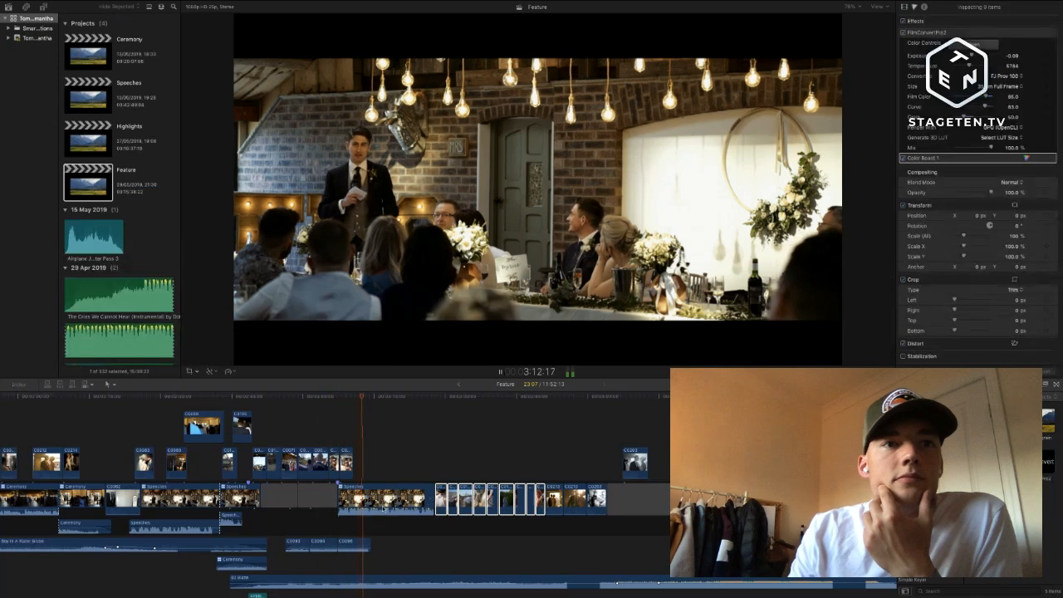
left_click(368, 542)
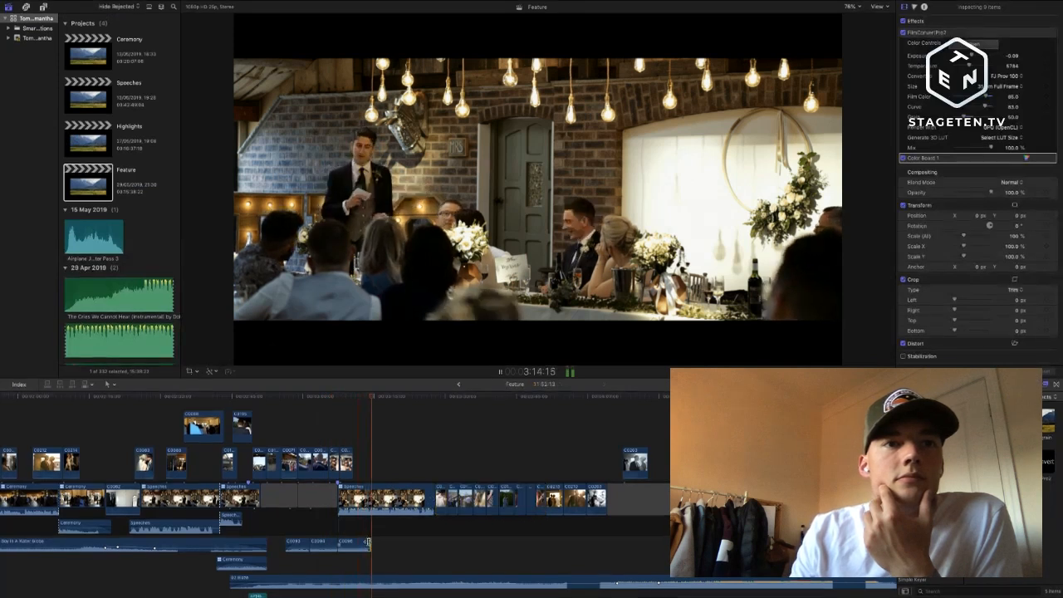
left_click_drag(368, 541, 365, 541)
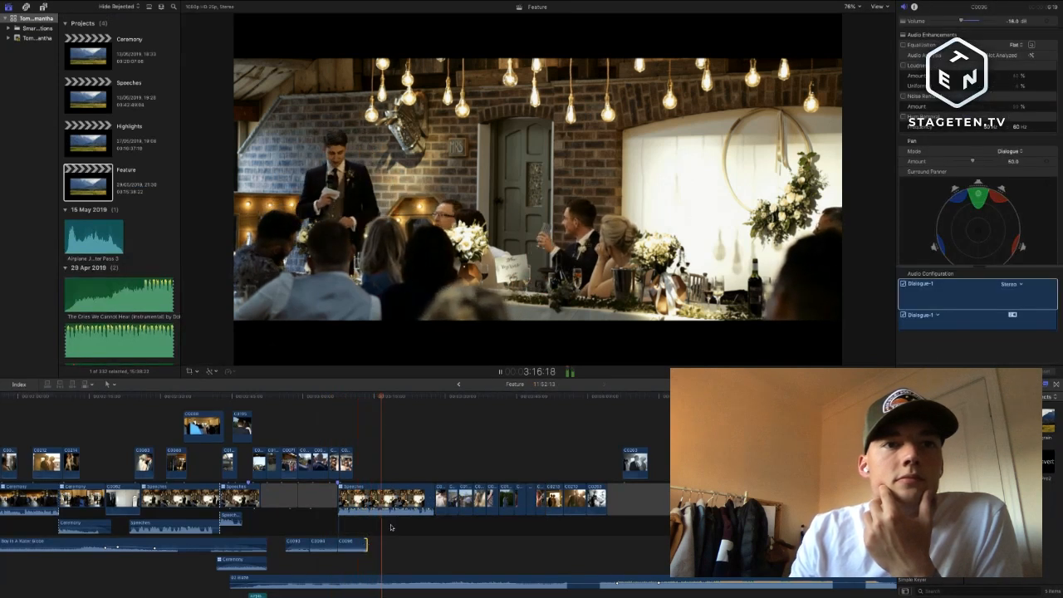
- Move the first three drinks clips after the inserted Speeches clip out of the storyline to sit above the speech, following the existing b-roll
left_click(442, 477)
left_click_drag(442, 477, 374, 462)
left_click(410, 441)
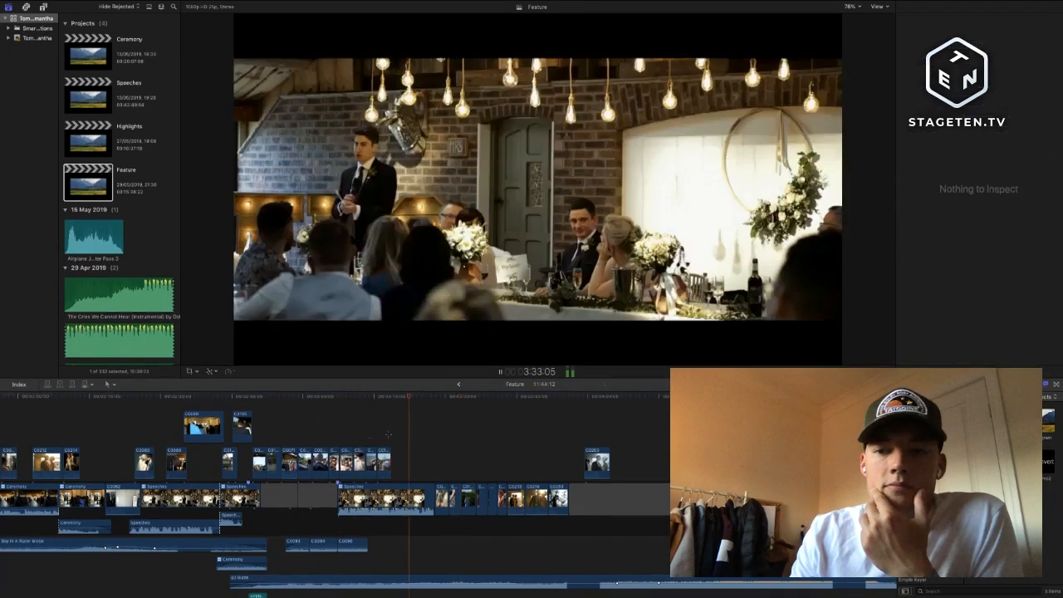
key("super+equal")
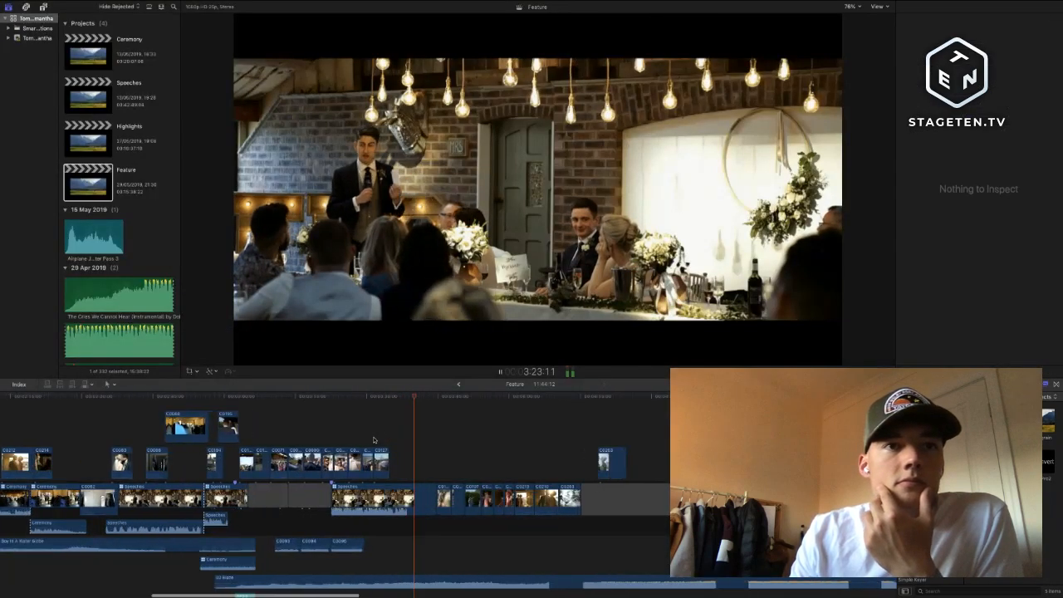
- Play the drinks b-roll above the inserted Speeches clip, shift its last two clips slightly later and shorten the end of the clinking-glasses clip
left_click(336, 433)
key("super+equal")
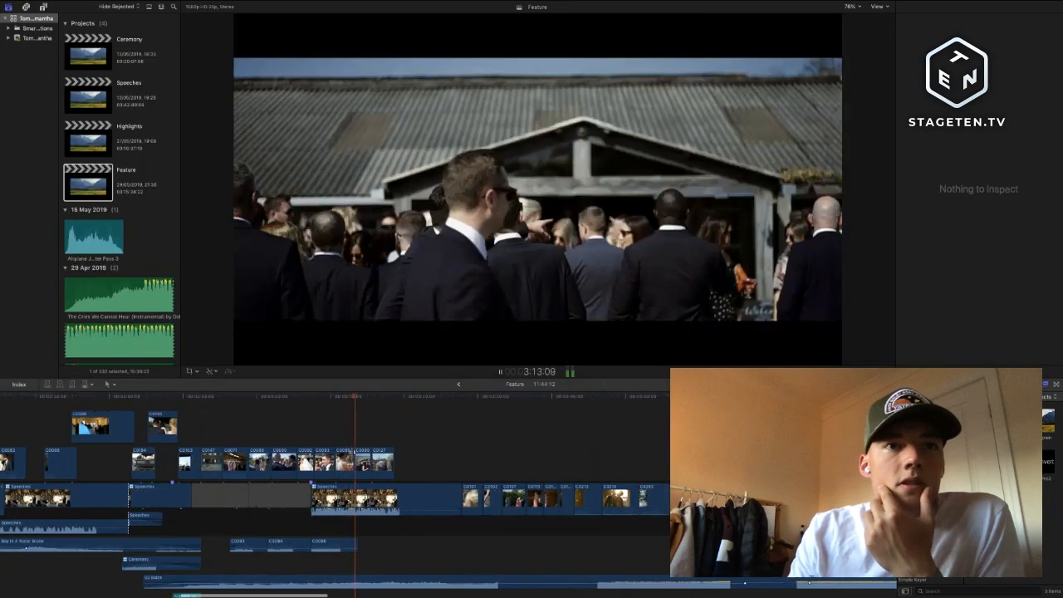
key("super+shift+f")
key("Escape")
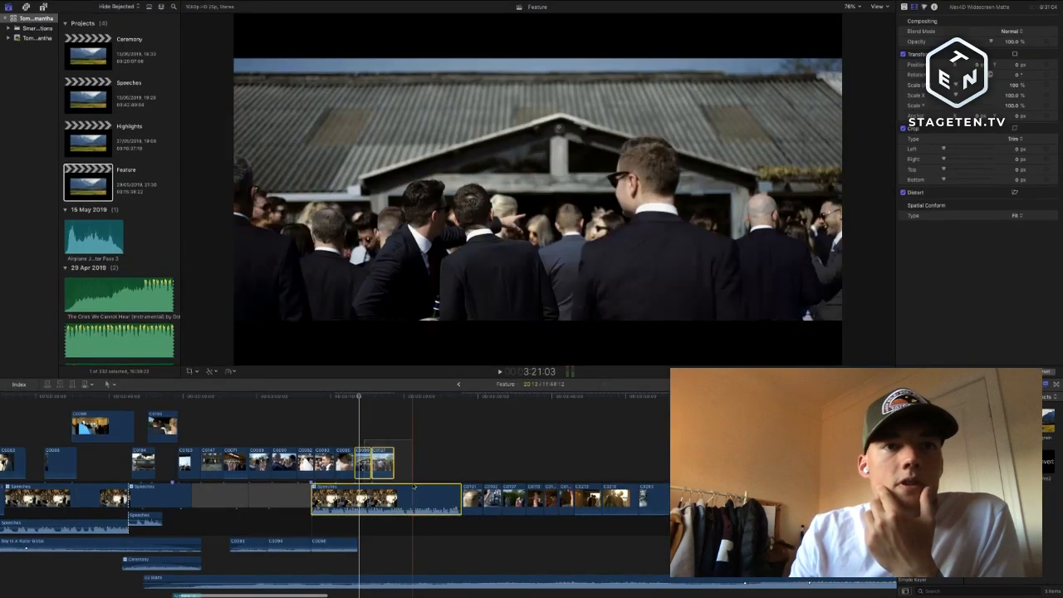
left_click_drag(332, 442, 410, 458)
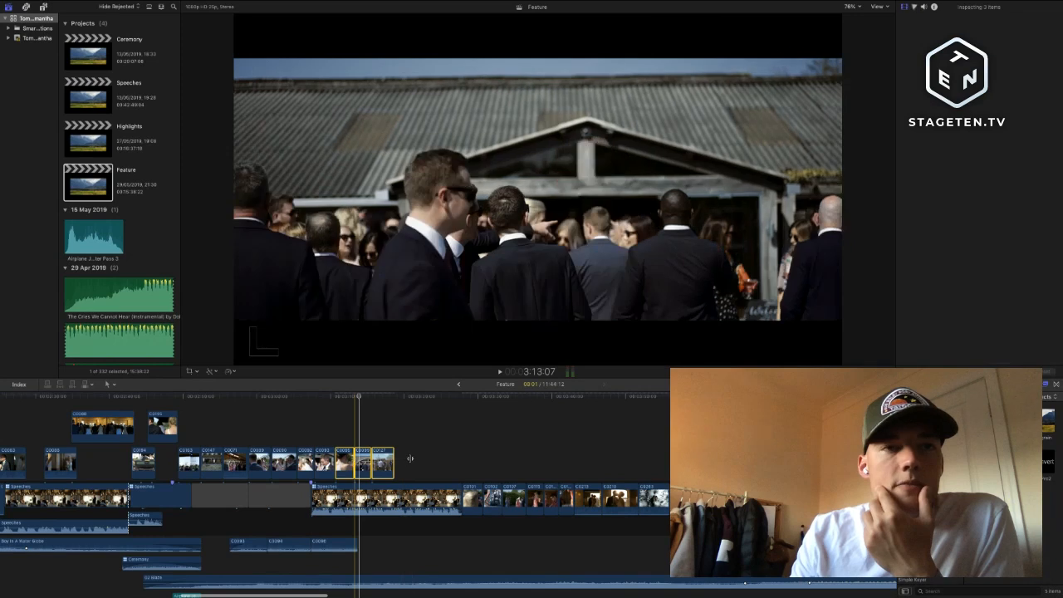
left_click(382, 461)
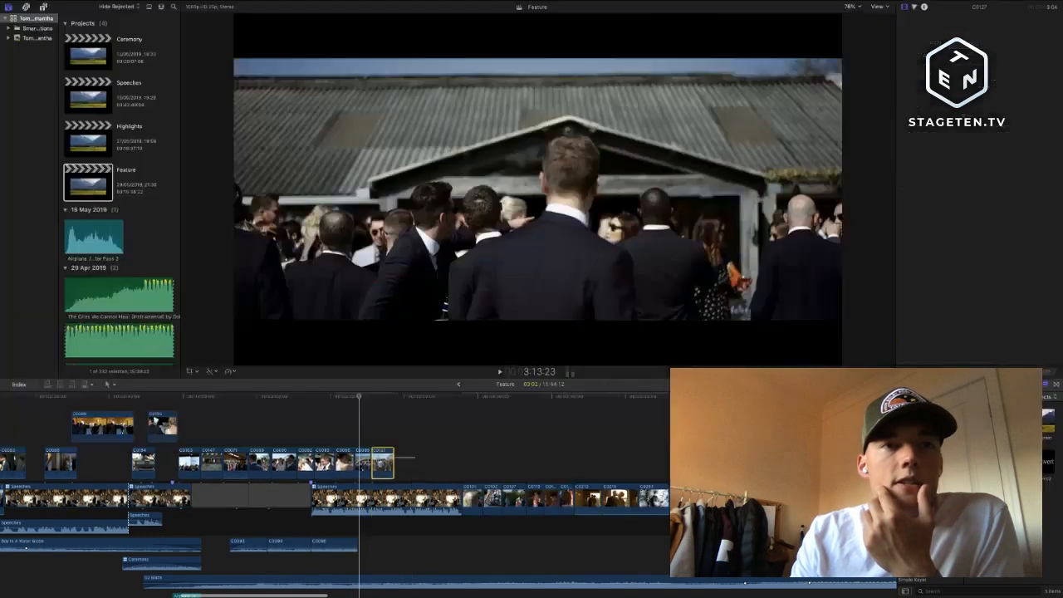
mouse_move(366, 461)
left_mouse_down()
mouse_move(376, 460)
mouse_move(350, 471)
left_mouse_up()
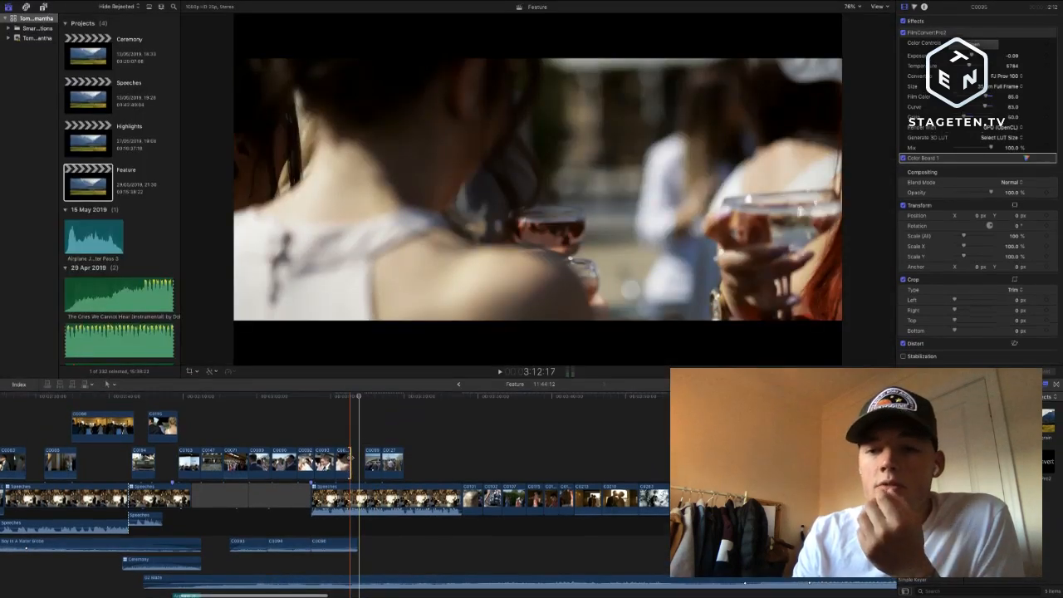
- Play through the clinking-glasses clip and move the two b-roll clips following it 2 seconds earlier to close the gap
key("space")
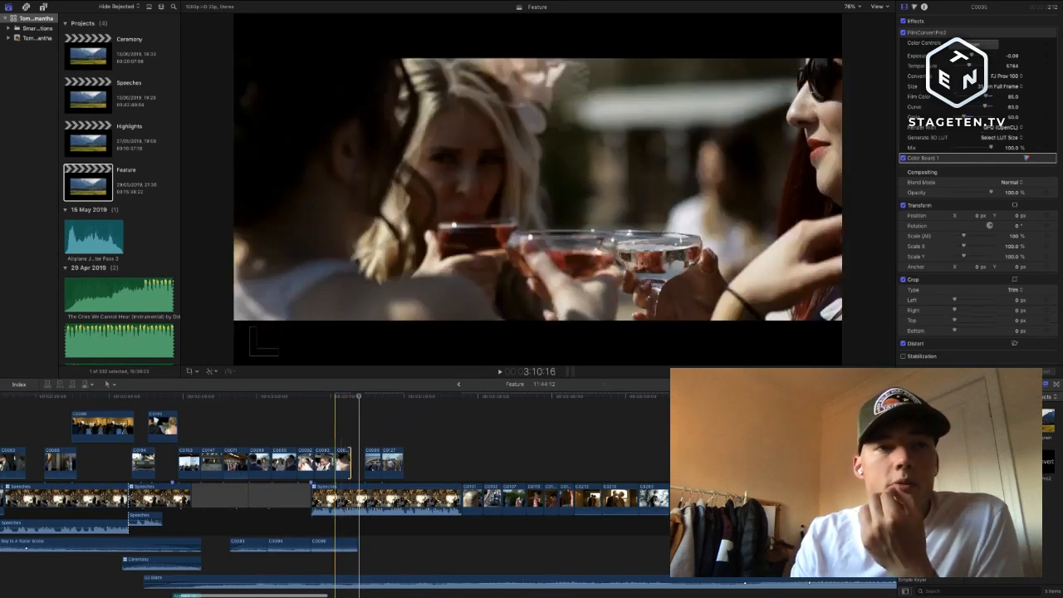
left_click(332, 447)
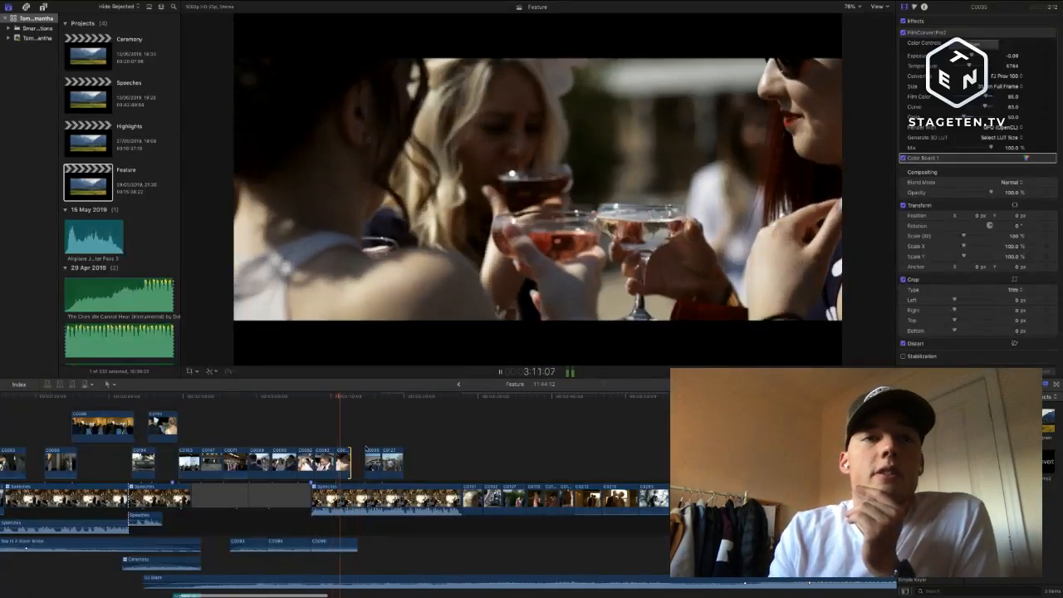
key("space")
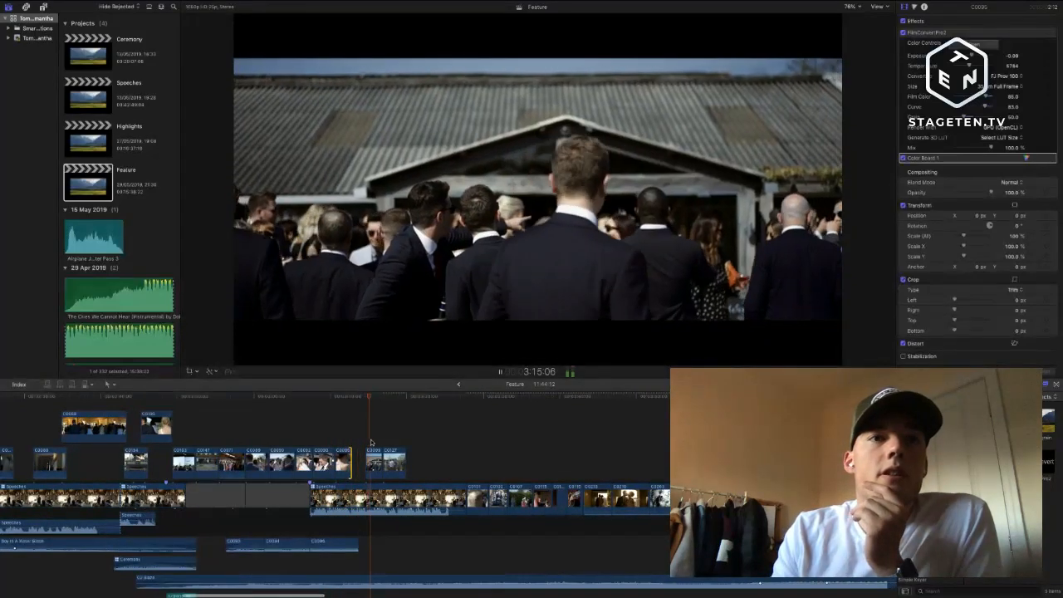
key("space")
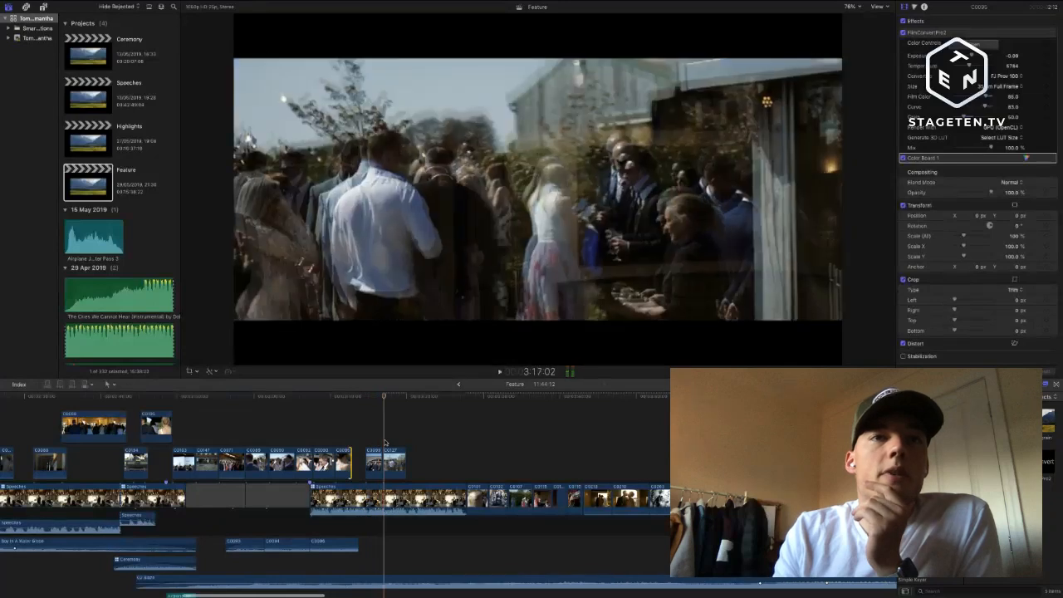
left_click_drag(377, 438, 403, 471)
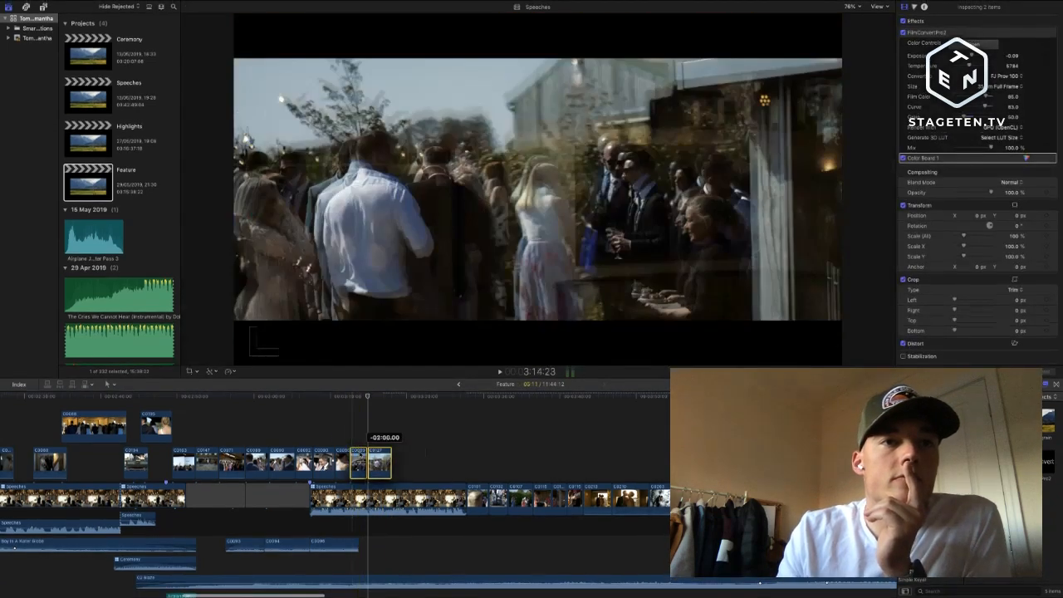
left_click_drag(342, 462, 342, 425)
- Play the tightened drinks b-roll and shorten the end of its last clip, C0127, above the speech
key("space")
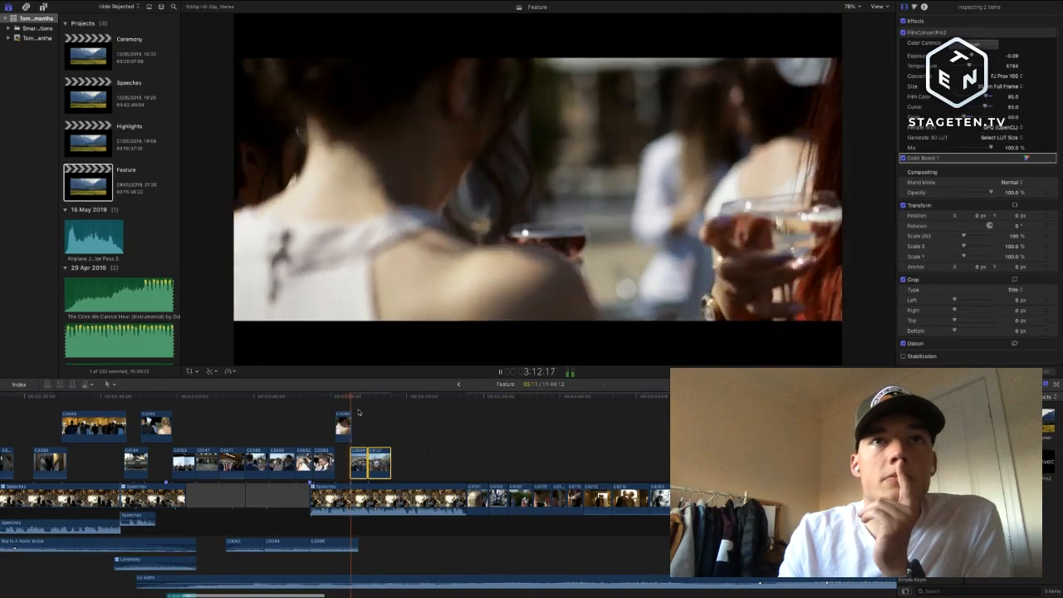
key("super+equal")
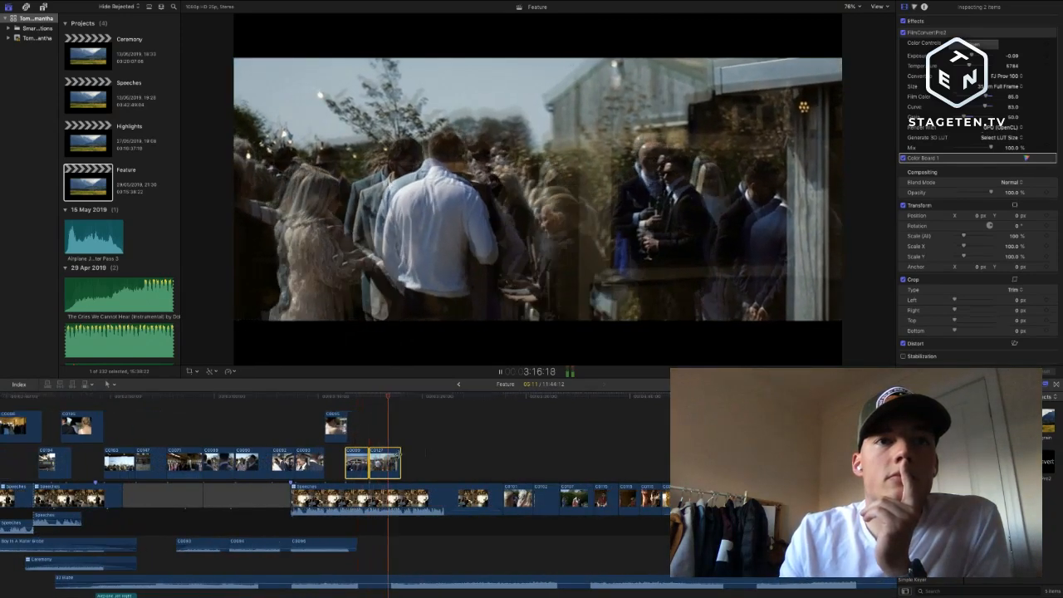
left_click_drag(400, 455, 390, 459)
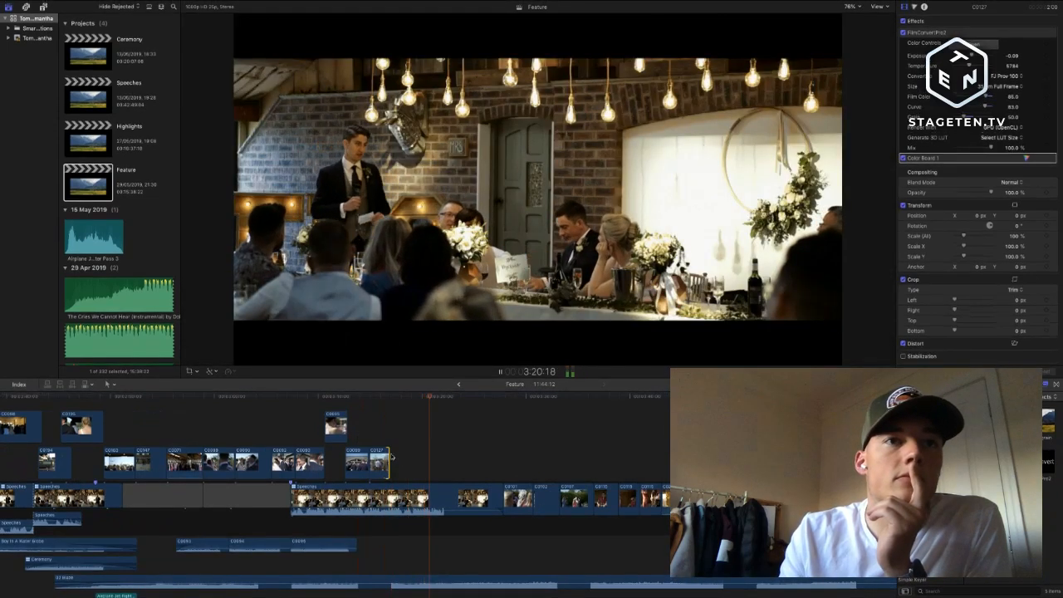
- Play on through the speech, delete the first clip after the inserted Speeches clip and move the next five above the speech's last part
left_click(382, 428)
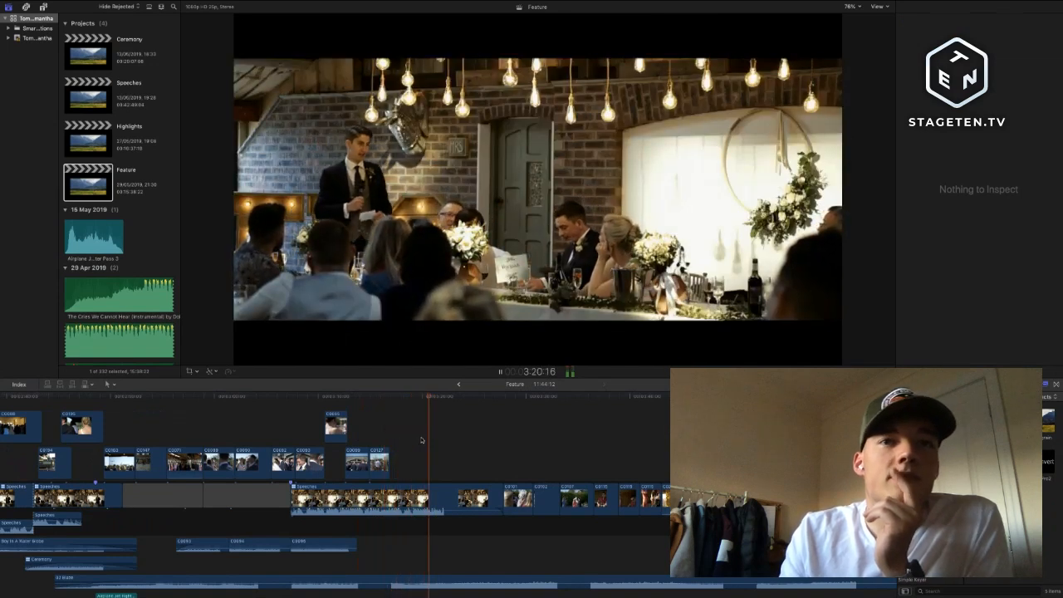
key("space")
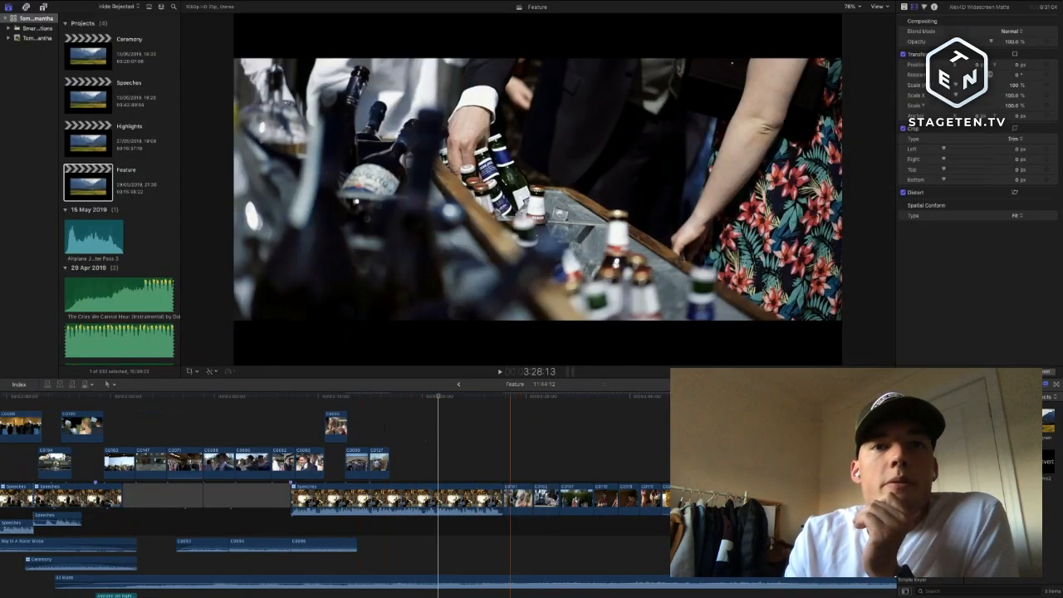
left_click(510, 498)
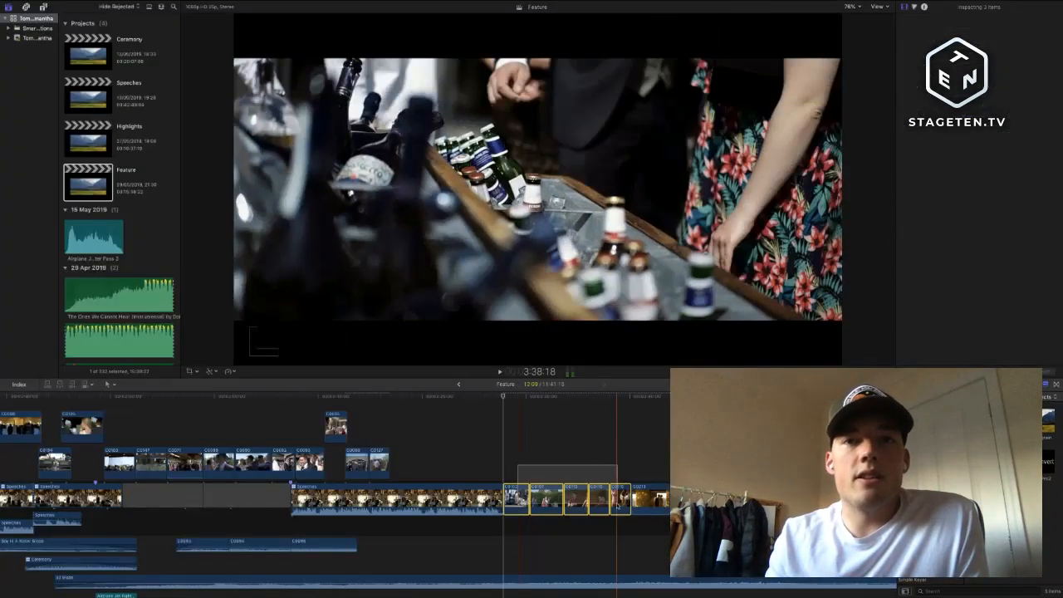
left_click_drag(522, 497, 449, 462)
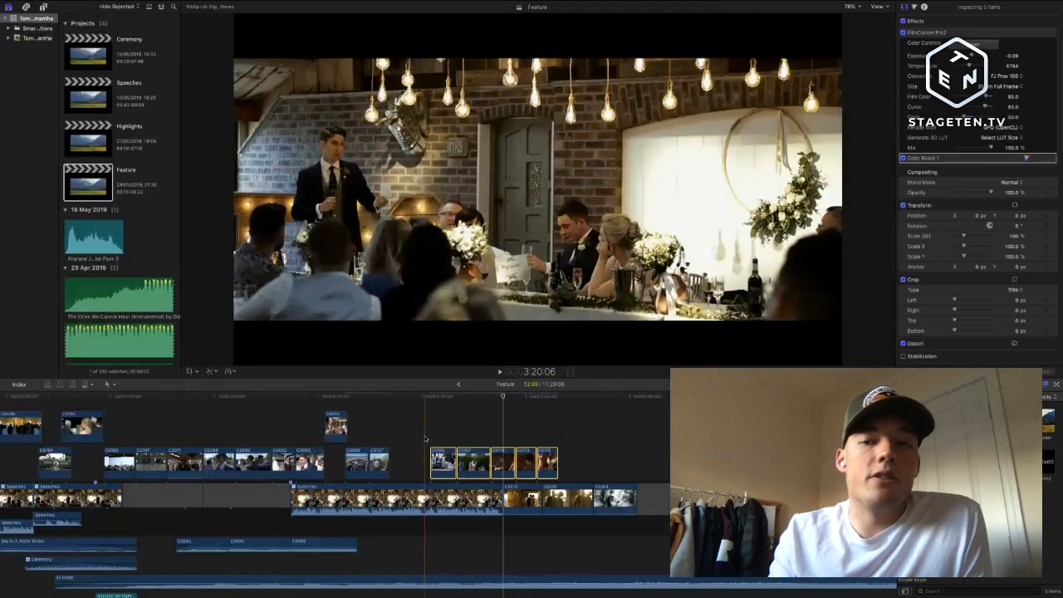
- Play into the beer-bottles clip, shorten its end and move the four b-roll clips following it earlier to meet it
left_click(419, 436)
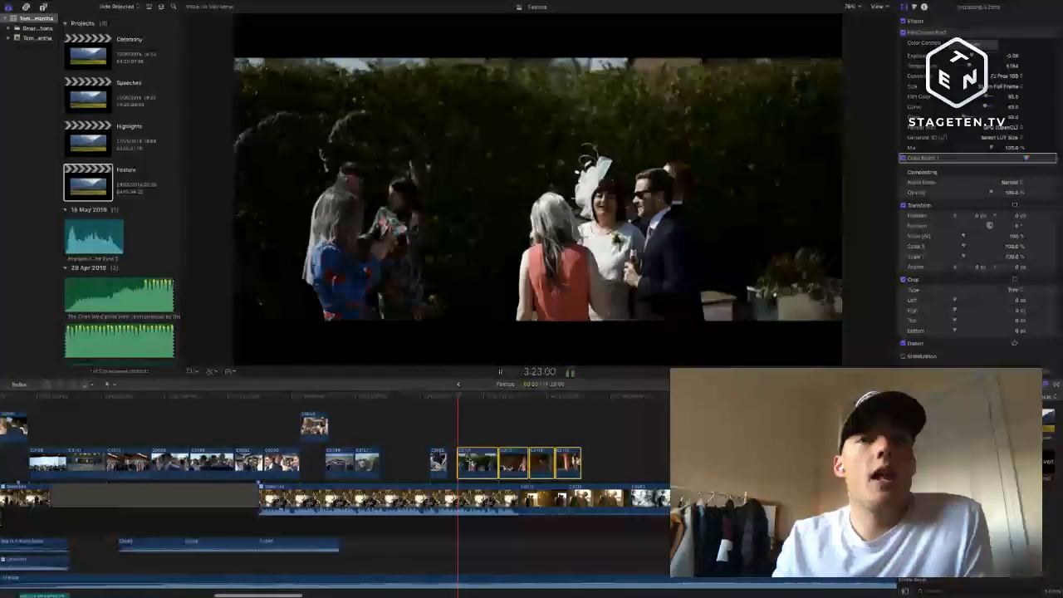
left_click_drag(459, 460, 455, 460)
left_click(449, 441)
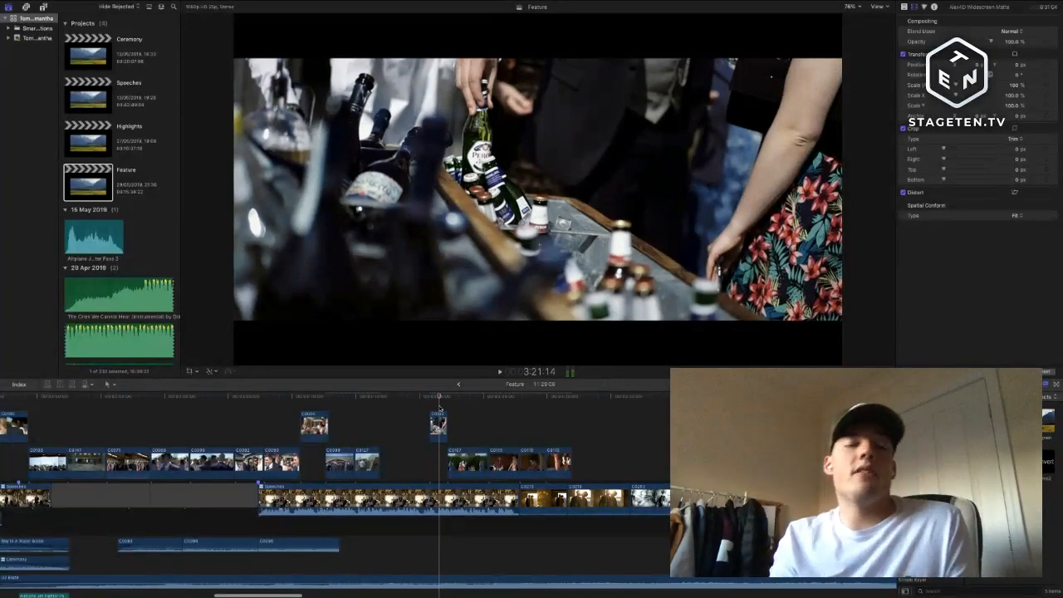
- Shorten the end of the clip of guests by the hedge and move the three musician clips earlier to follow it directly
key("space")
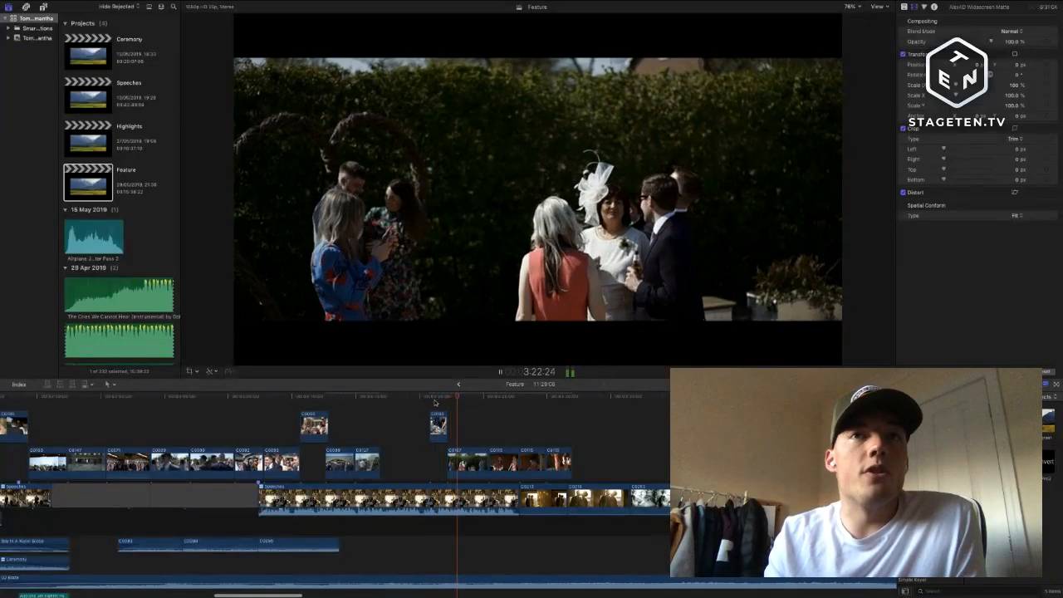
key("super+=")
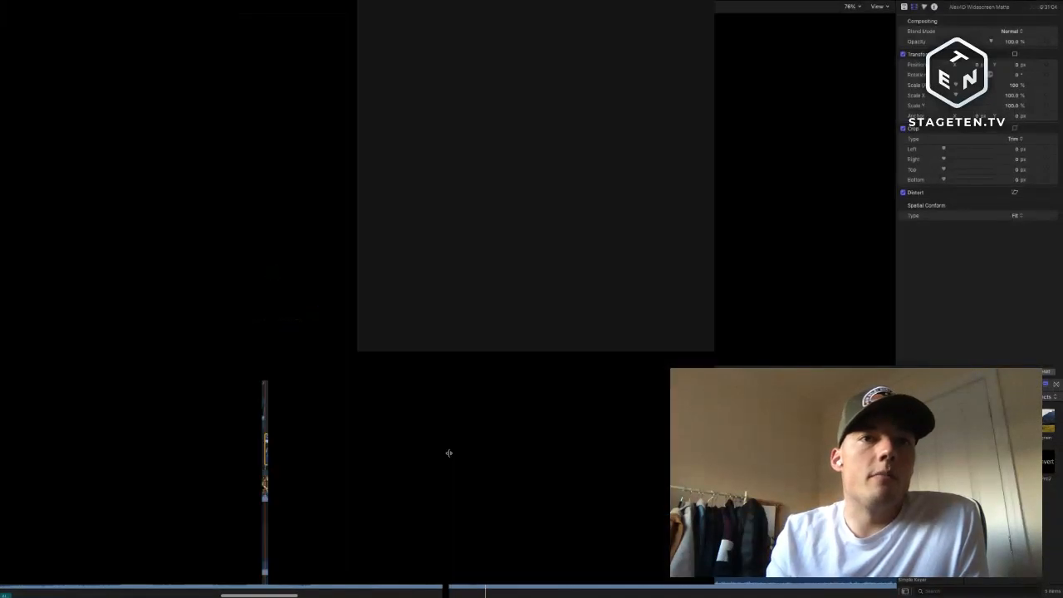
left_click_drag(447, 455, 583, 465)
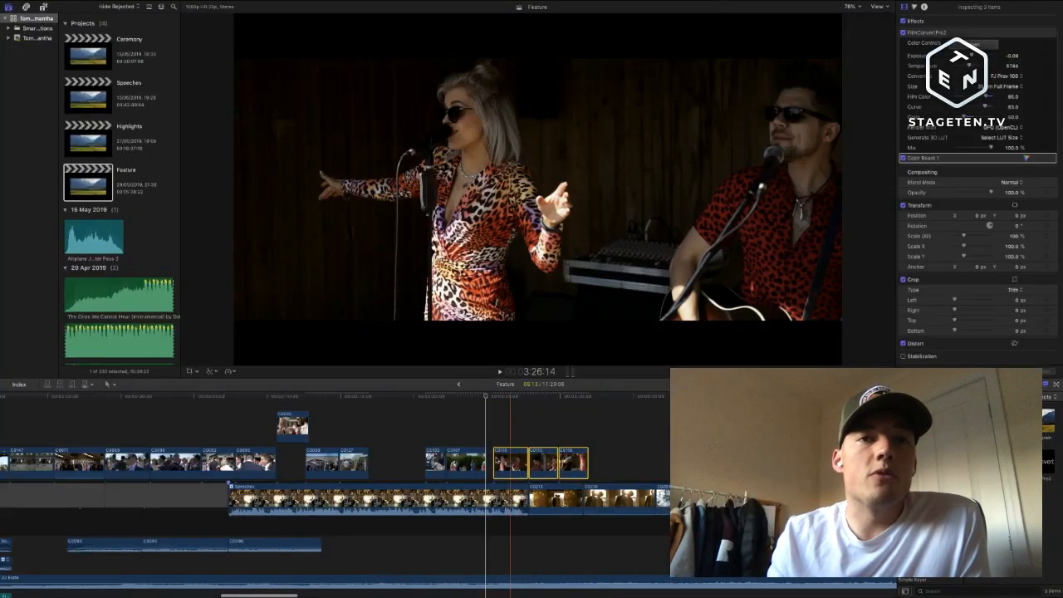
left_click_drag(505, 461, 499, 461)
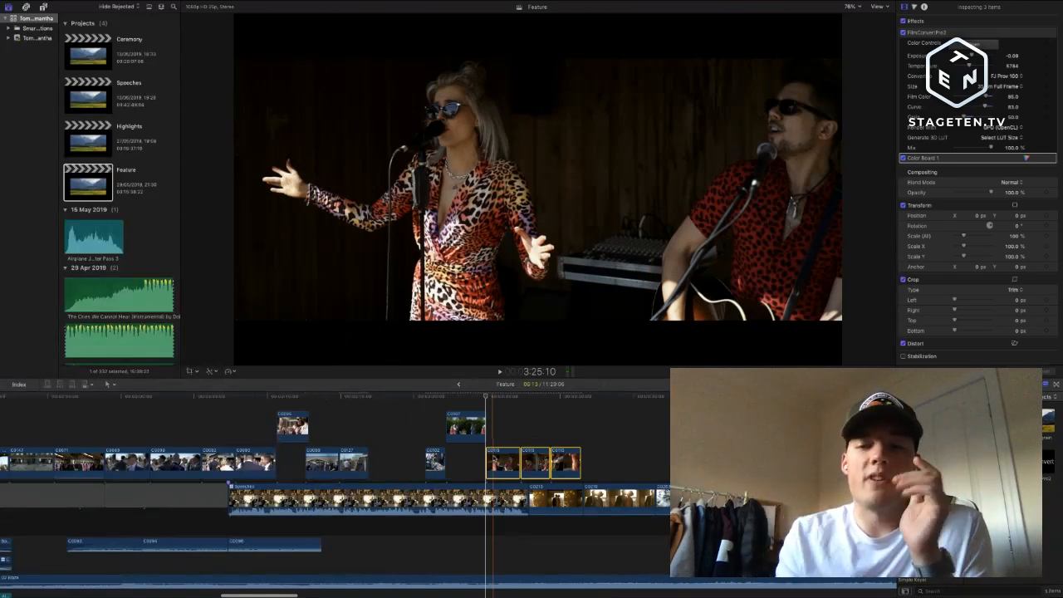
- Play from the beer-bottles clip into the musicians and shorten the end of the first musician clip above the speech
left_click(433, 406)
key("space")
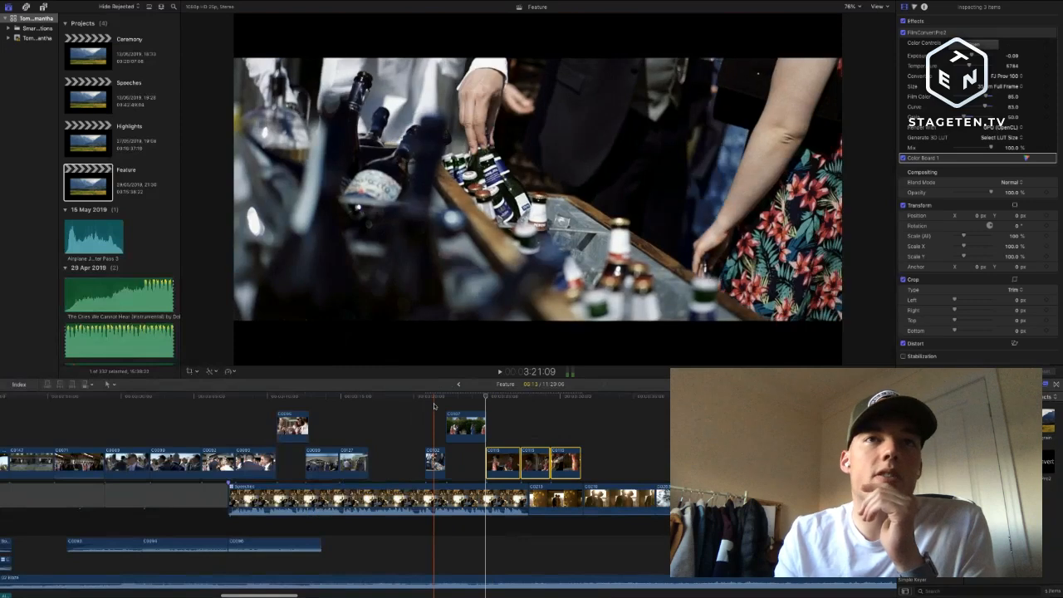
scroll(435, 406, "up", 1)
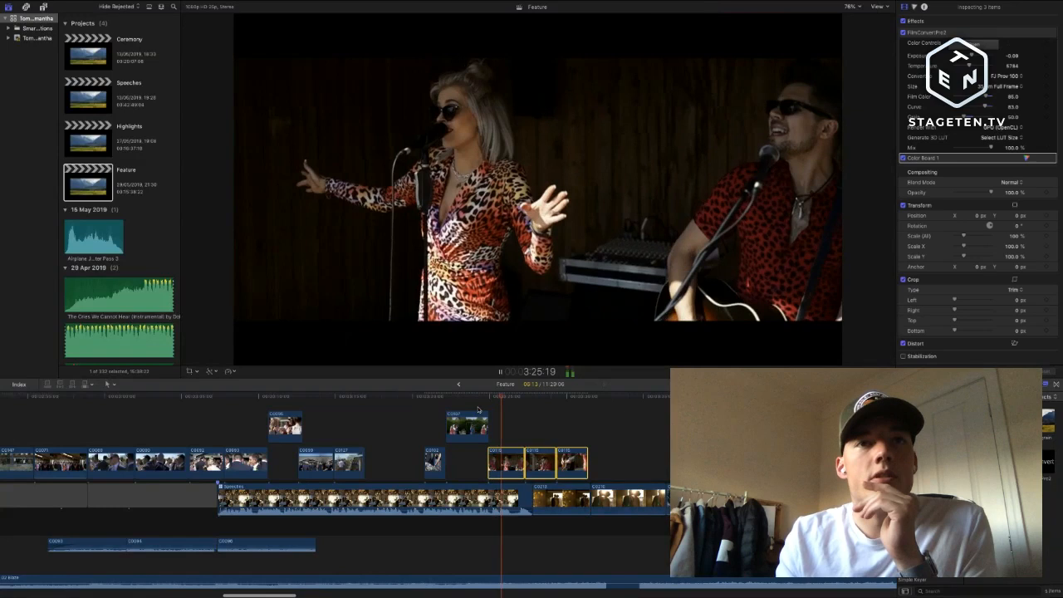
left_click_drag(490, 417, 486, 416)
left_click(482, 414)
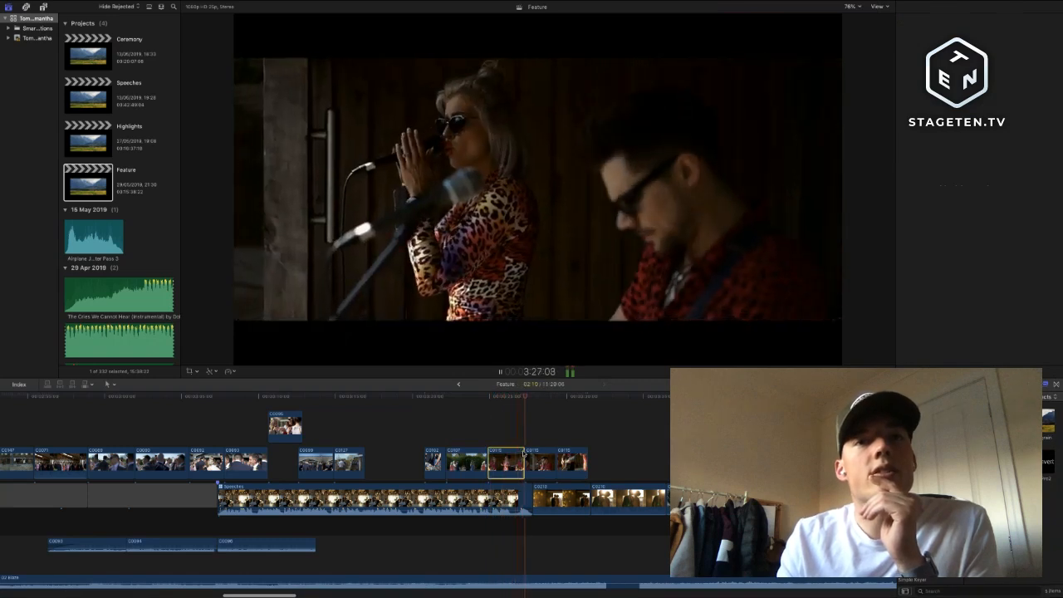
left_click(516, 455)
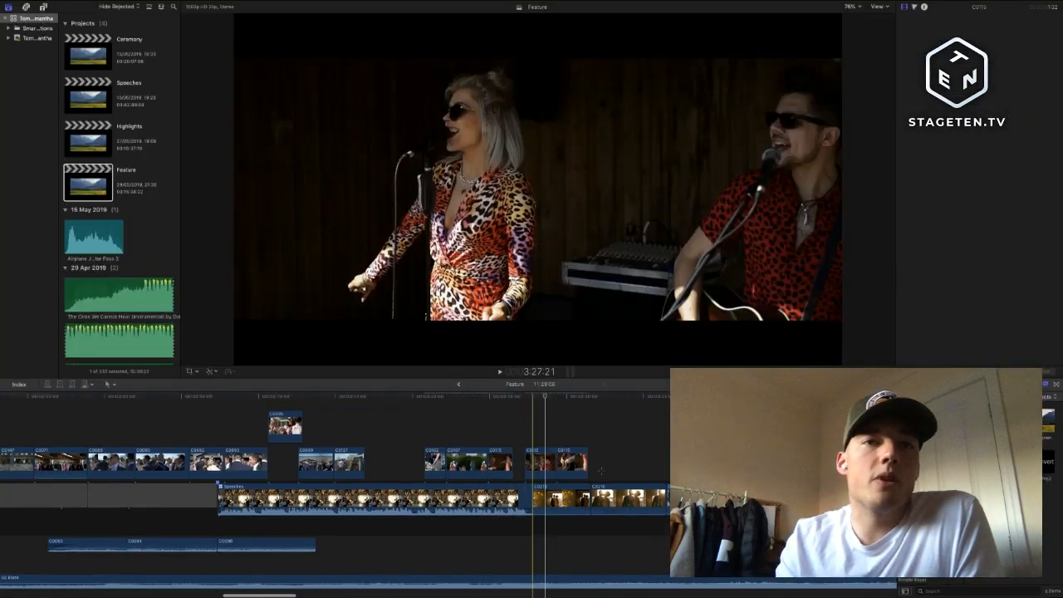
- Move the last two musician clips earlier so they follow, with a slight overlap, the shortened first musician clip above the speech
left_click_drag(602, 471, 520, 456)
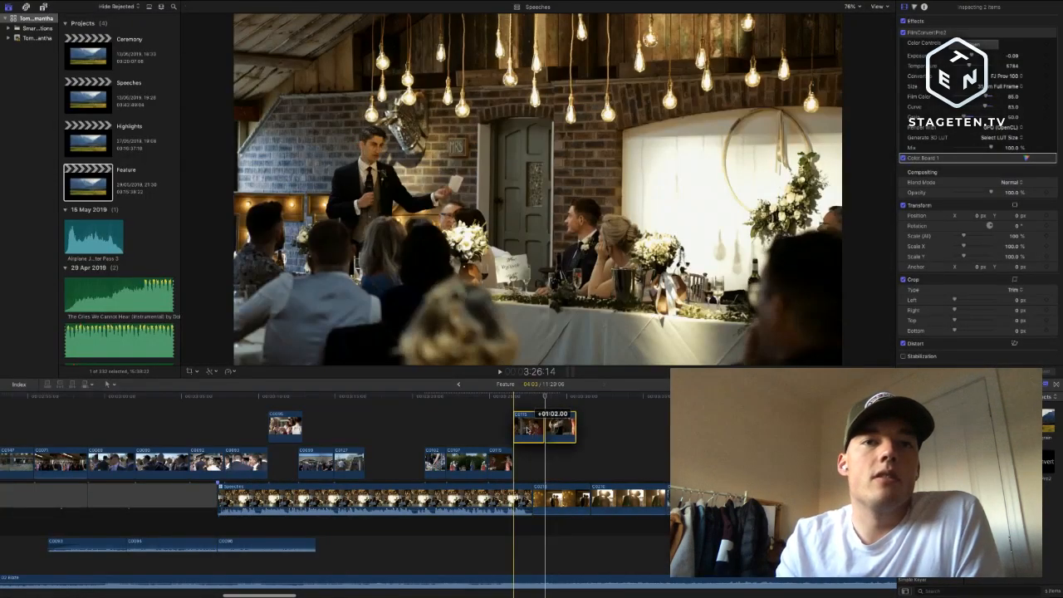
left_click_drag(526, 430, 527, 441)
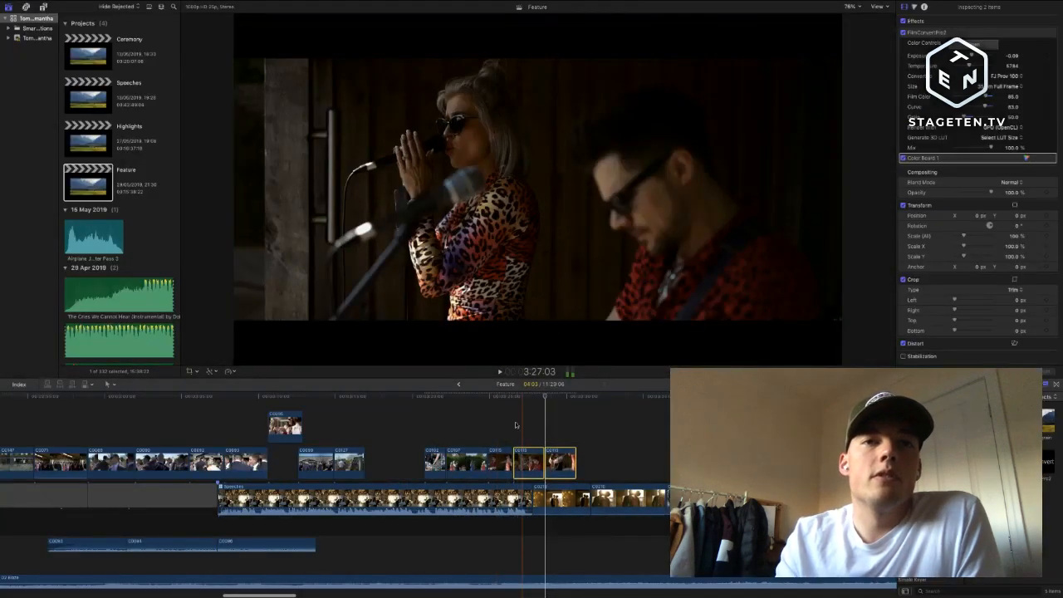
left_click_drag(529, 459, 516, 426)
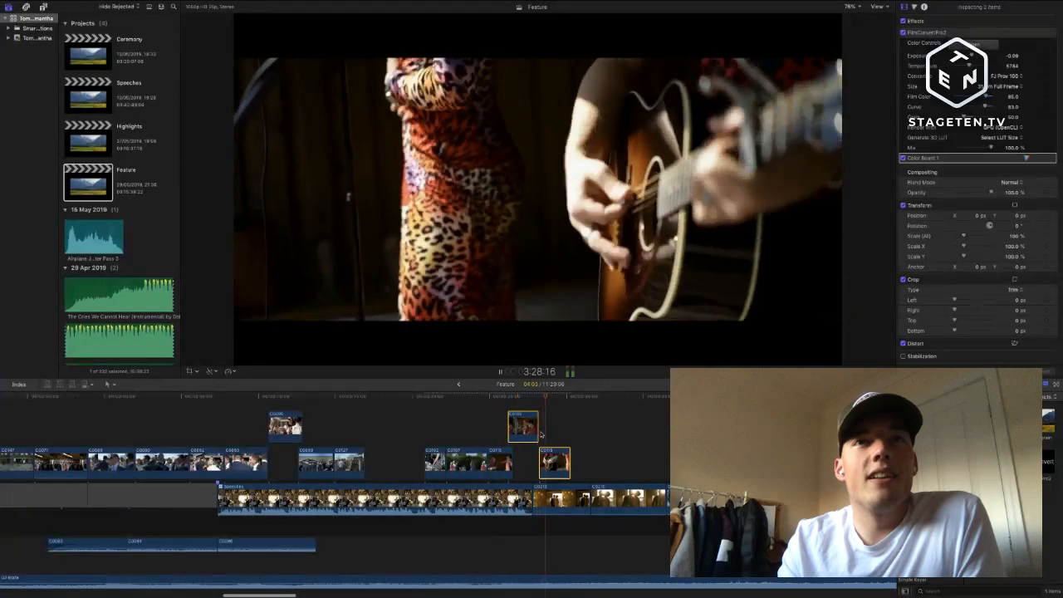
- Shorten the end of the guitar close-up clip and insert it into the main storyline between the Speeches clip and the kissing couple
left_click_drag(569, 457, 567, 457)
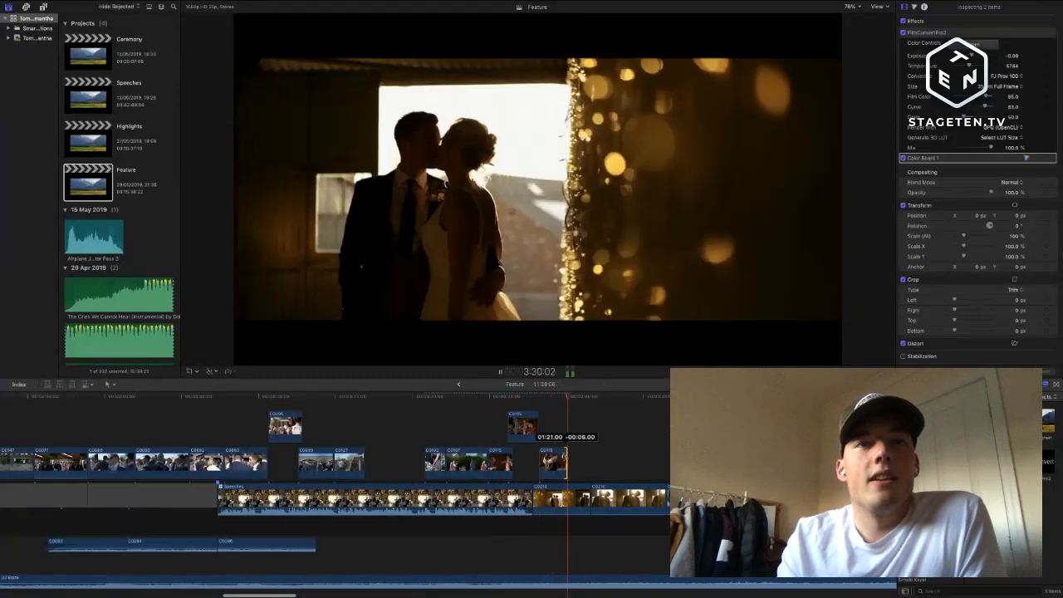
key("space")
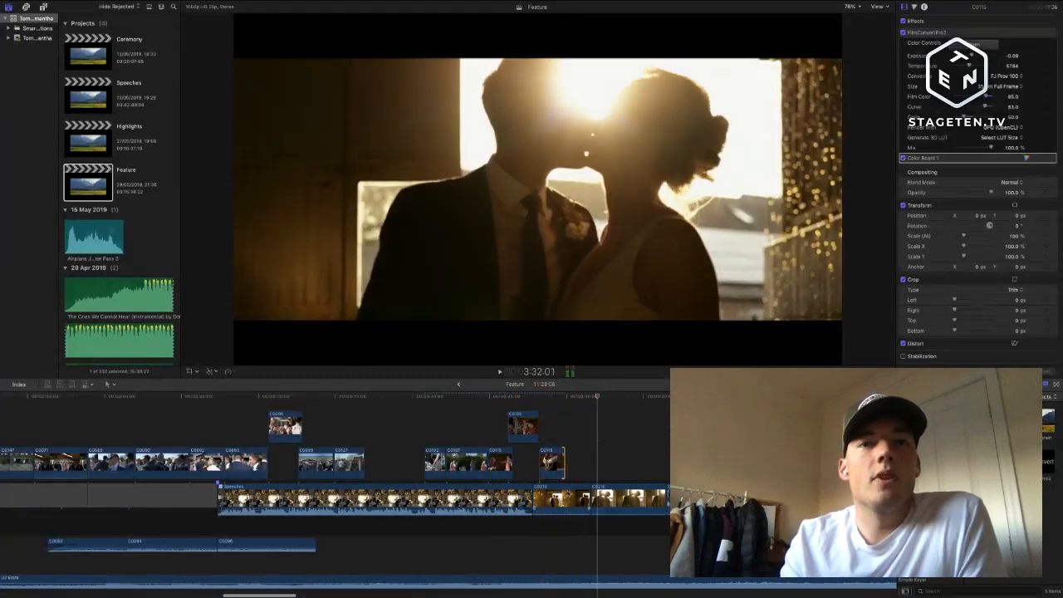
left_click_drag(538, 479, 537, 465)
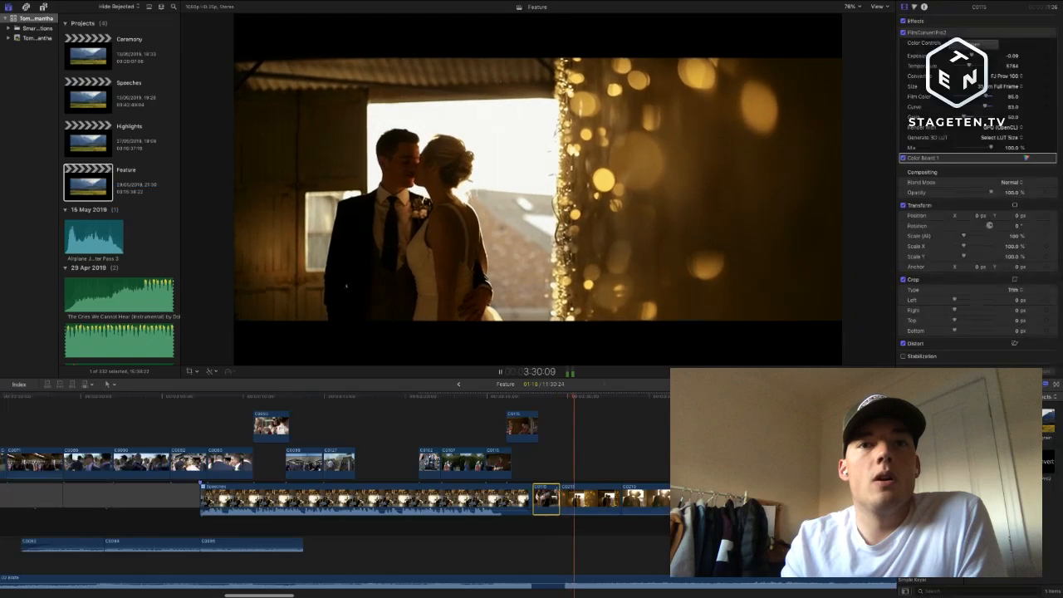
- Slightly lengthen the end of the guitar close-up in the main storyline and play it into the kissing couple's shot
left_click_drag(560, 498, 561, 495)
left_click(547, 462)
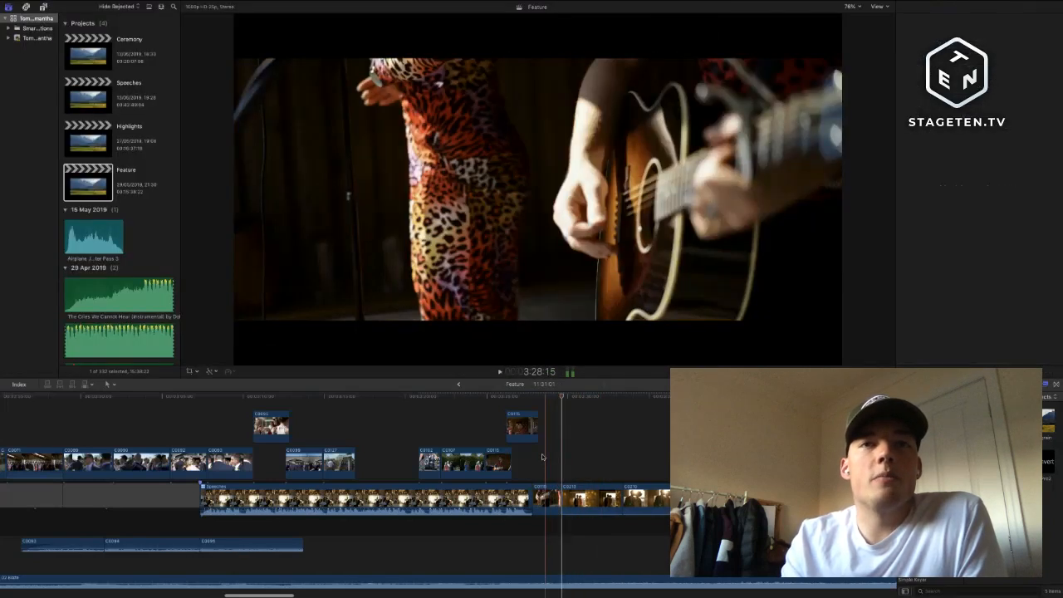
key("space")
key("space")
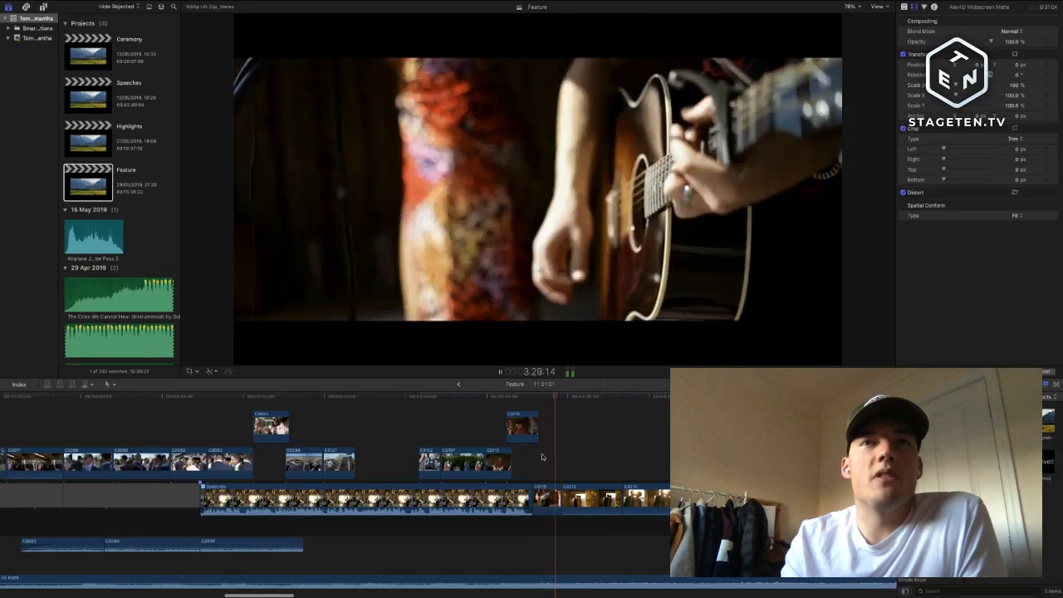
- Take the three kissing-couple clips out of the main storyline after the guitar close-up and park them as connected clips further along the timeline
key("super+minus")
key("super+minus")
scroll(567, 482, "right", 2)
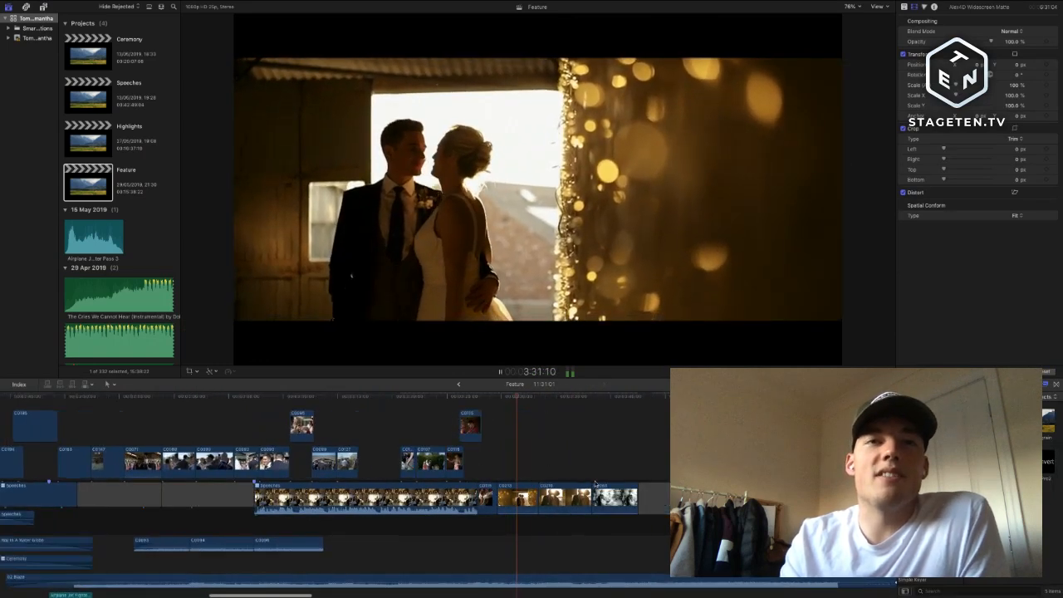
left_click_drag(529, 473, 608, 505)
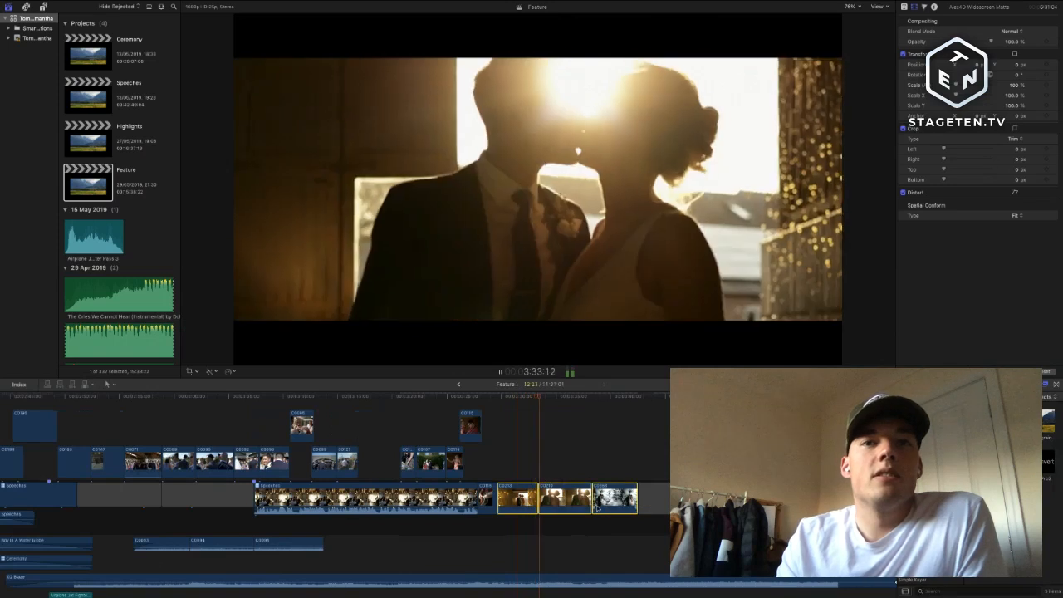
key("BackSpace")
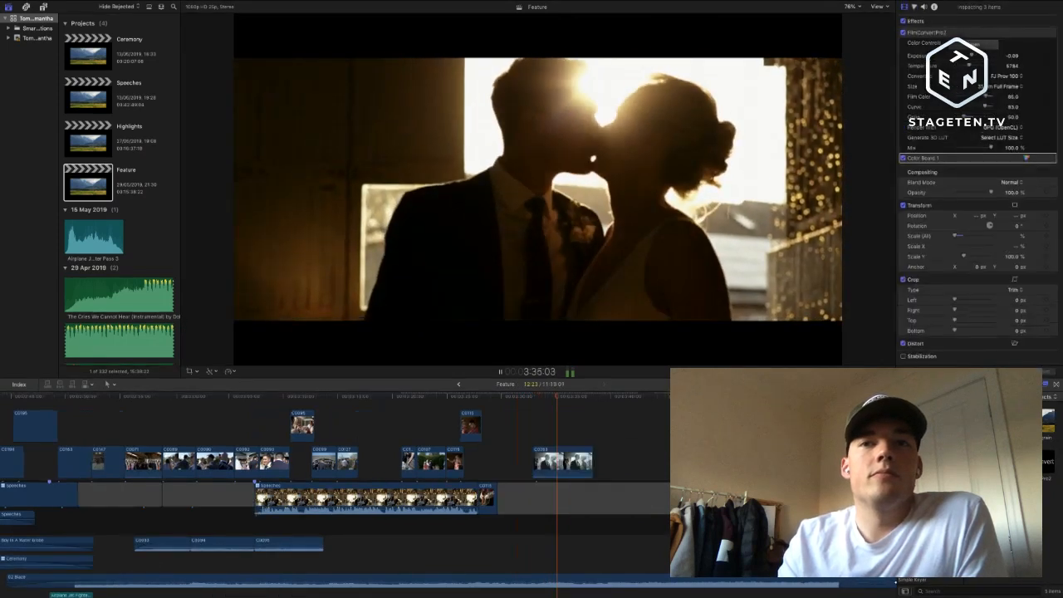
key("super+minus")
key("super+minus")
key("super+minus")
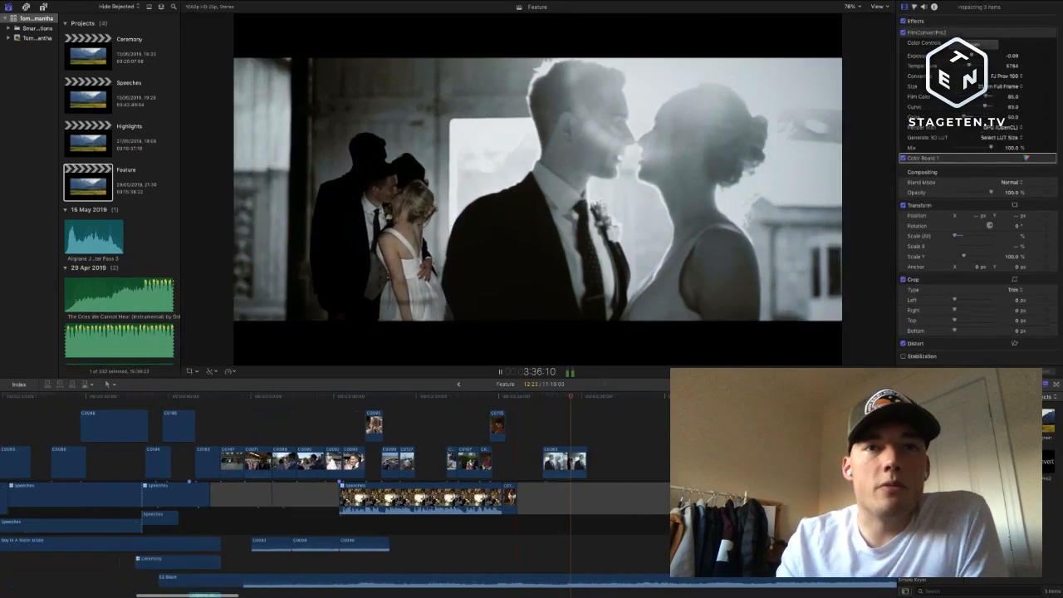
key("space")
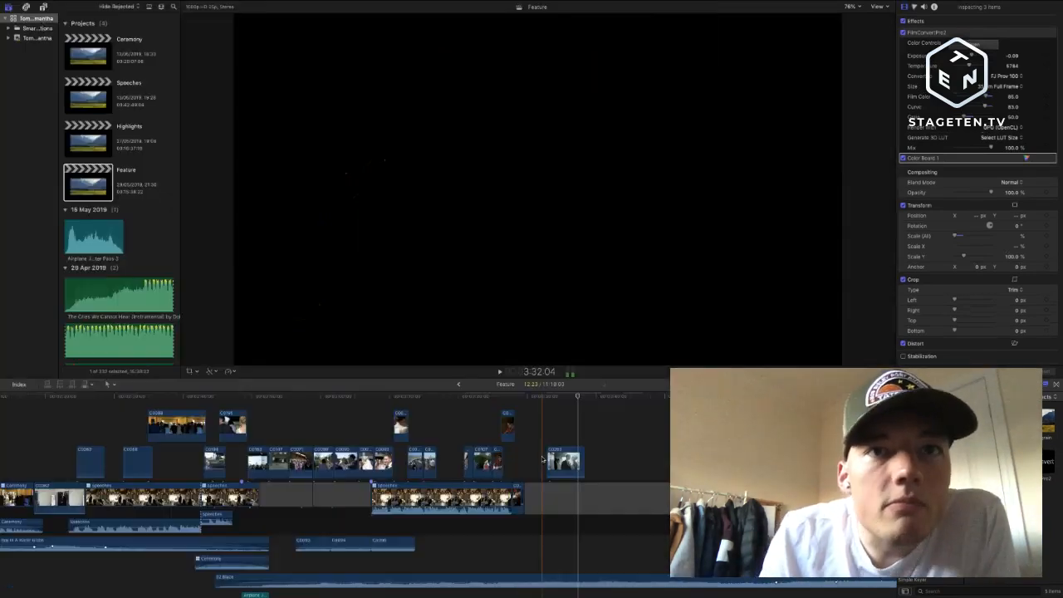
- Move the three musician and crowd clips from around 5:35 into the main storyline after the guitar close-up and play them
scroll(543, 460, "right", 3)
scroll(543, 459, "right", 3)
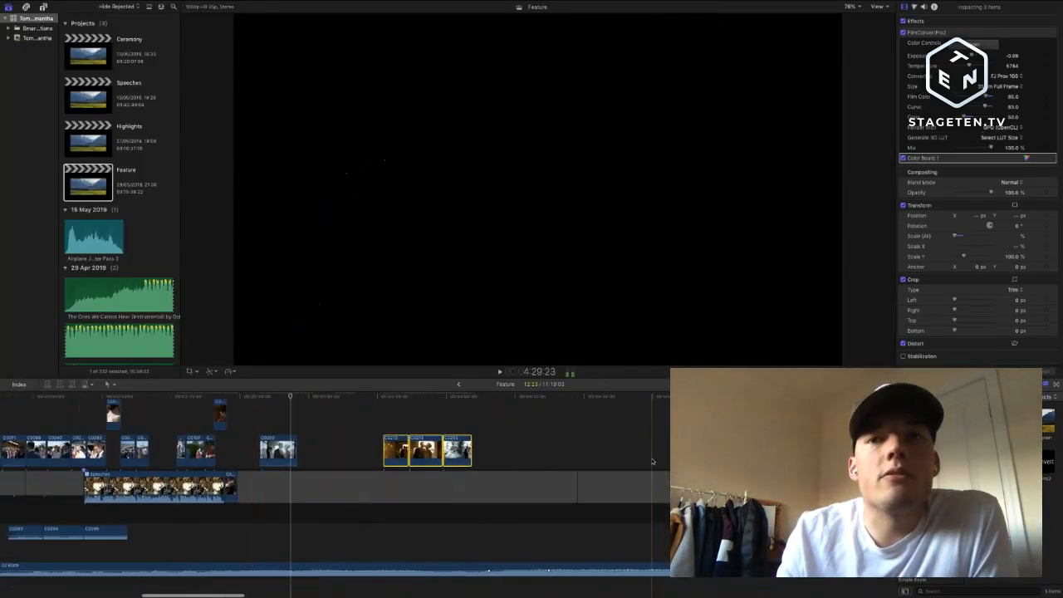
scroll(652, 461, "right", 7)
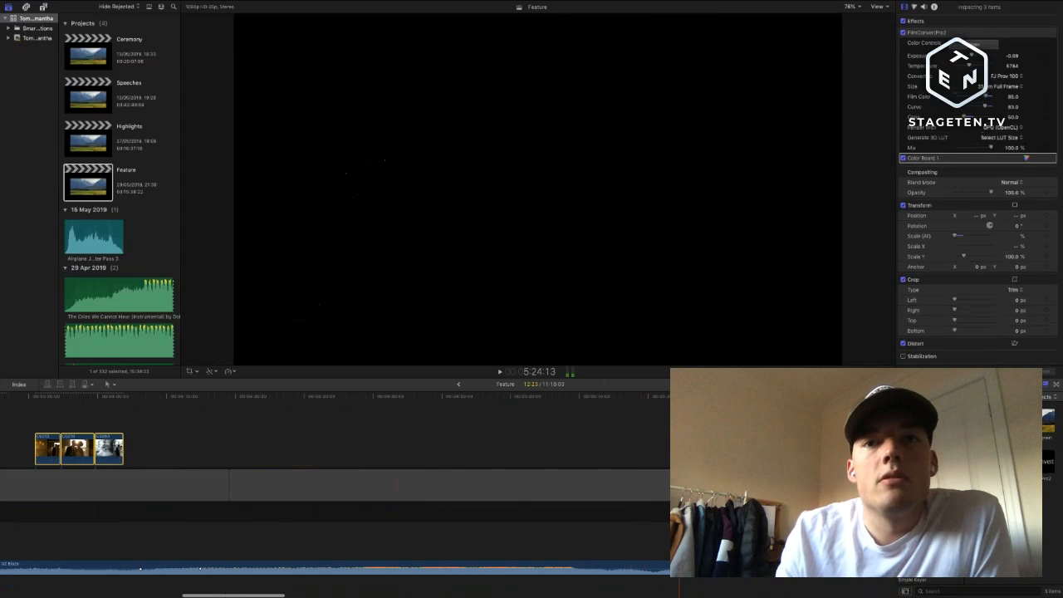
key("super+minus")
key("space")
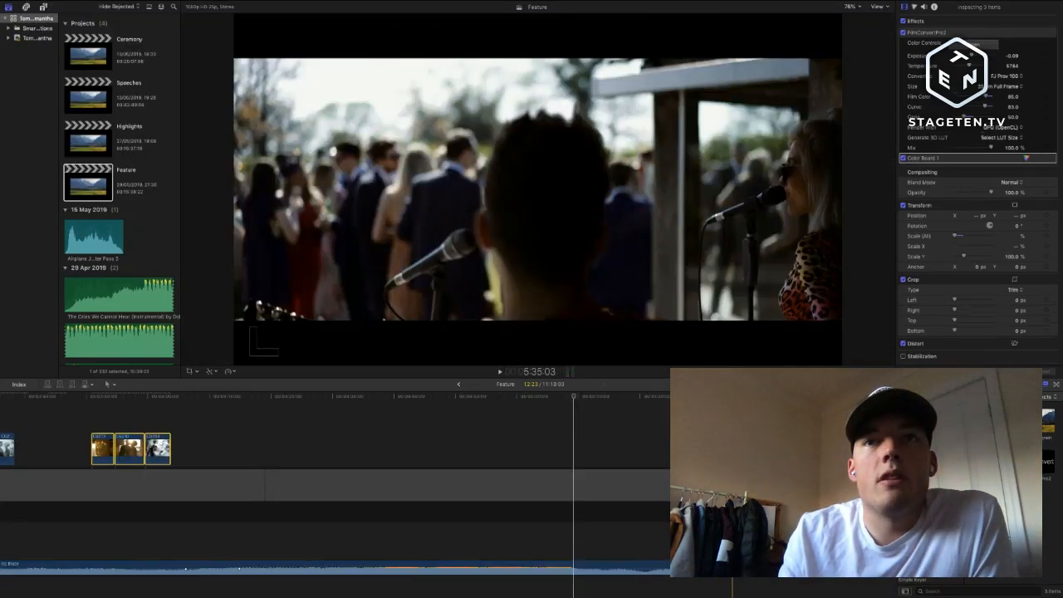
key("space")
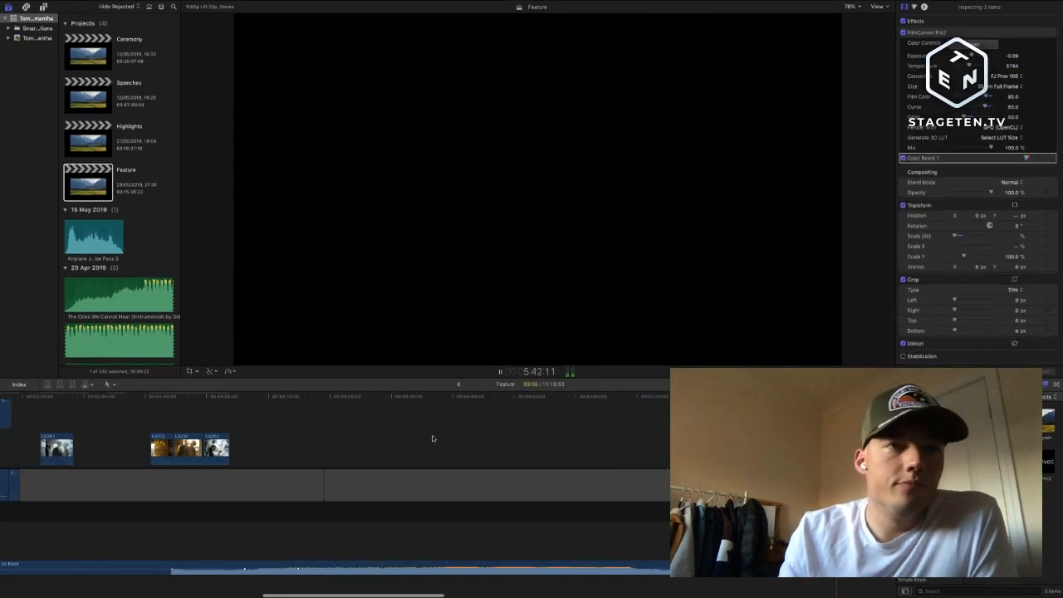
scroll(382, 438, "left", 2)
scroll(382, 439, "left", 8)
key("space")
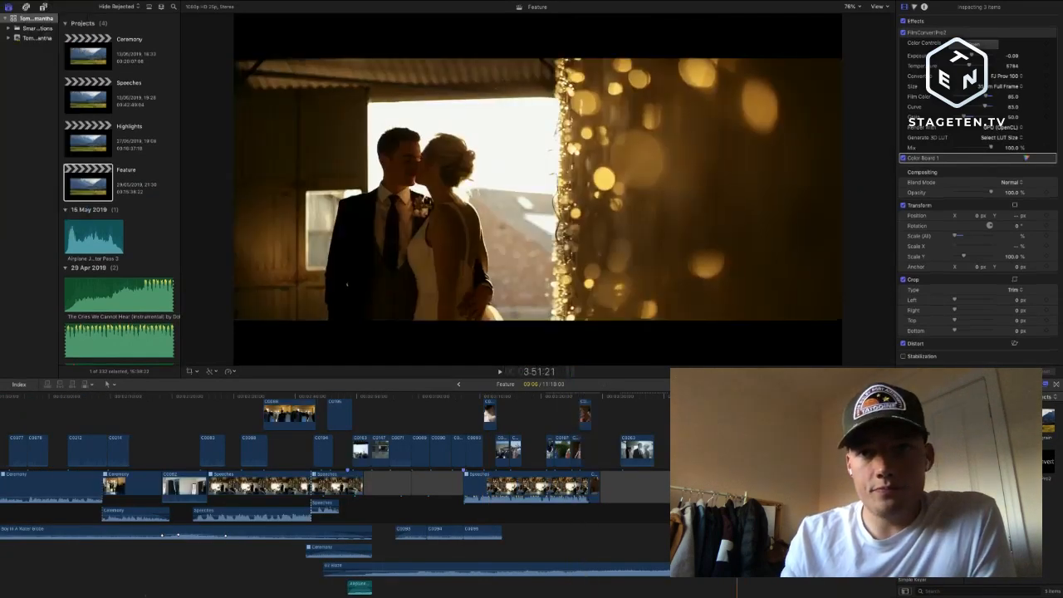
scroll(333, 482, "right", 4)
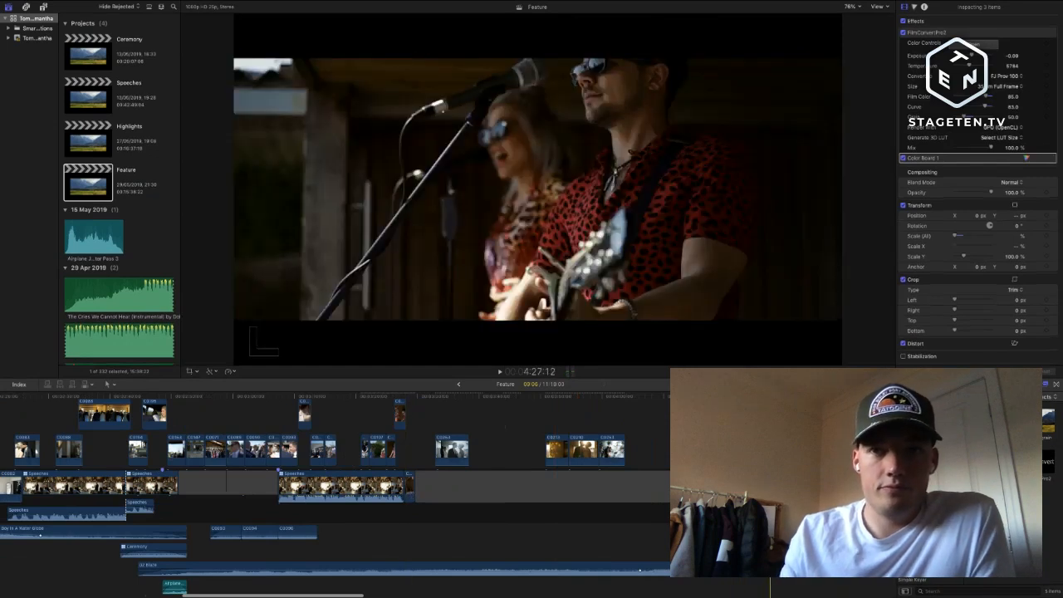
left_click_drag(438, 484, 419, 484)
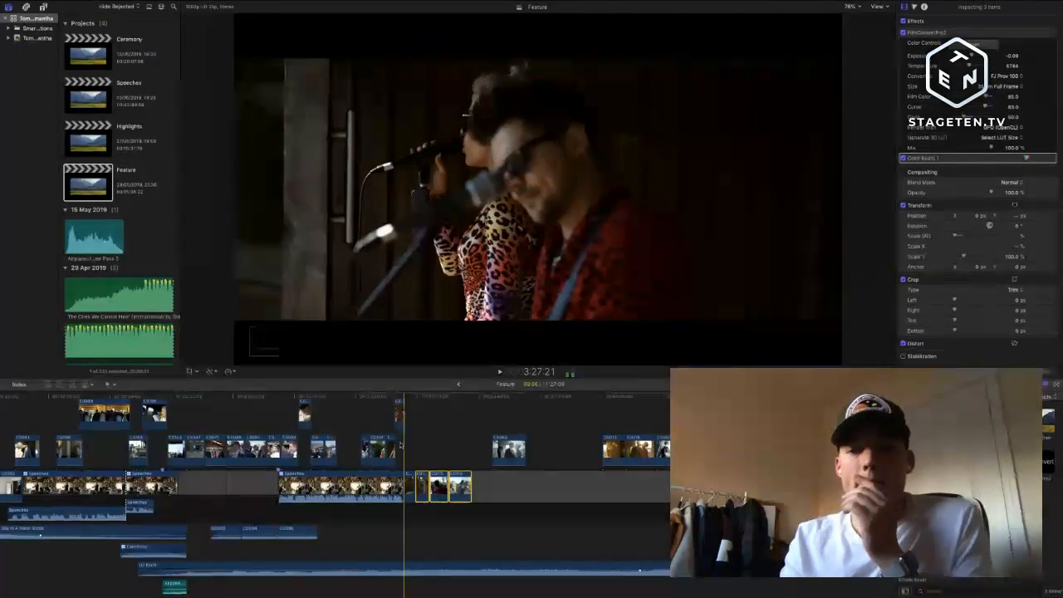
key("space")
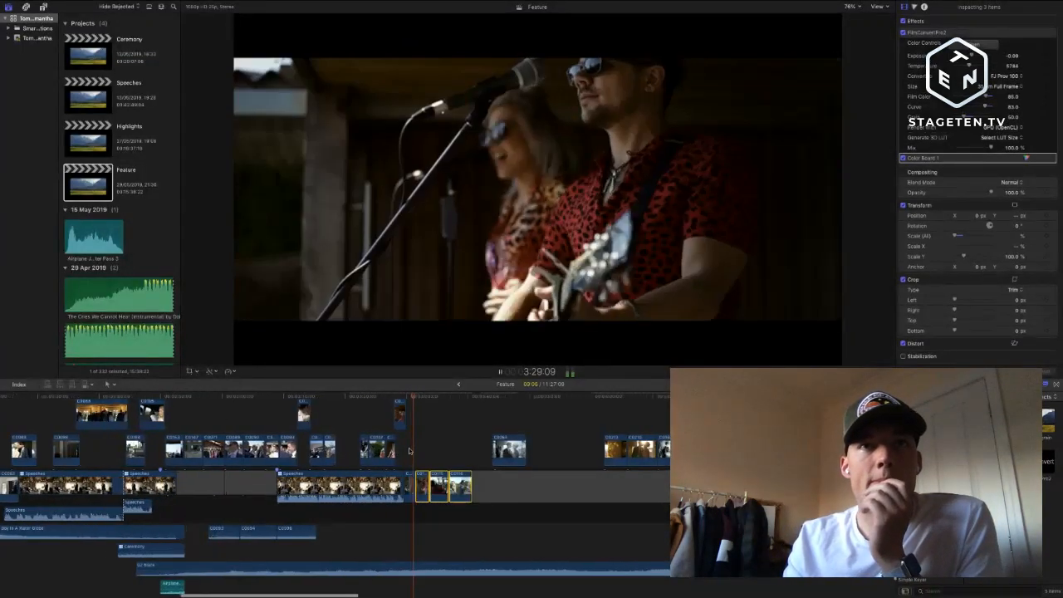
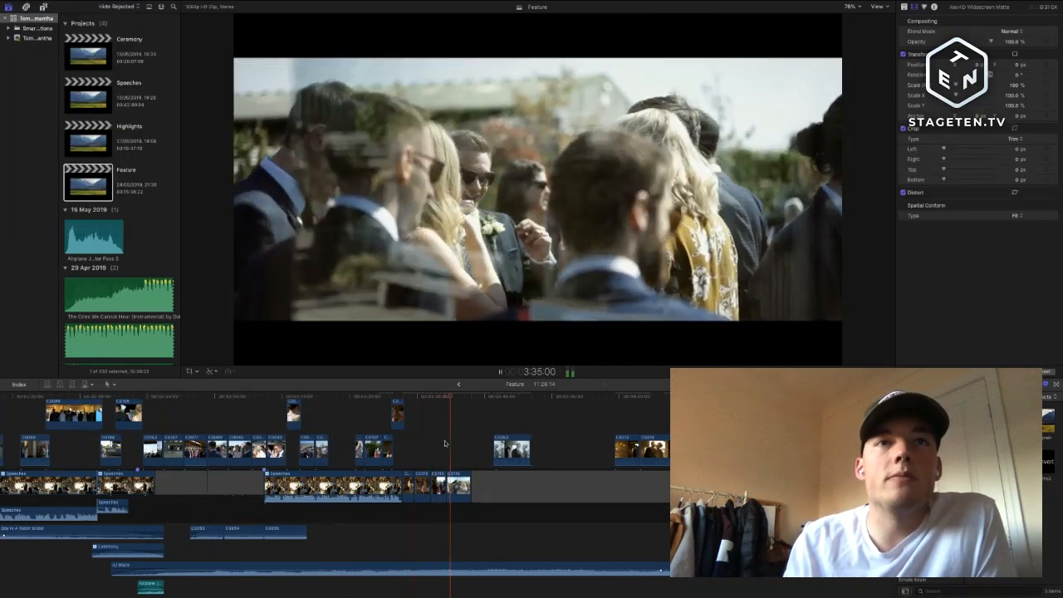
- Shorten the start and end of the last crowd clip in the main storyline and play through it
scroll(447, 455, "up", 2)
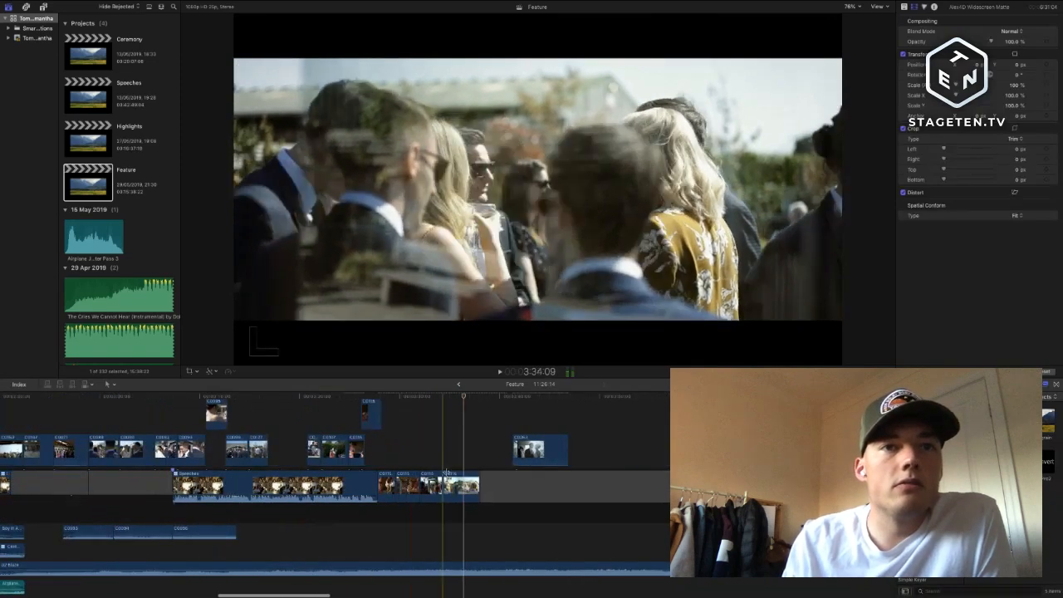
left_click_drag(451, 487, 457, 487)
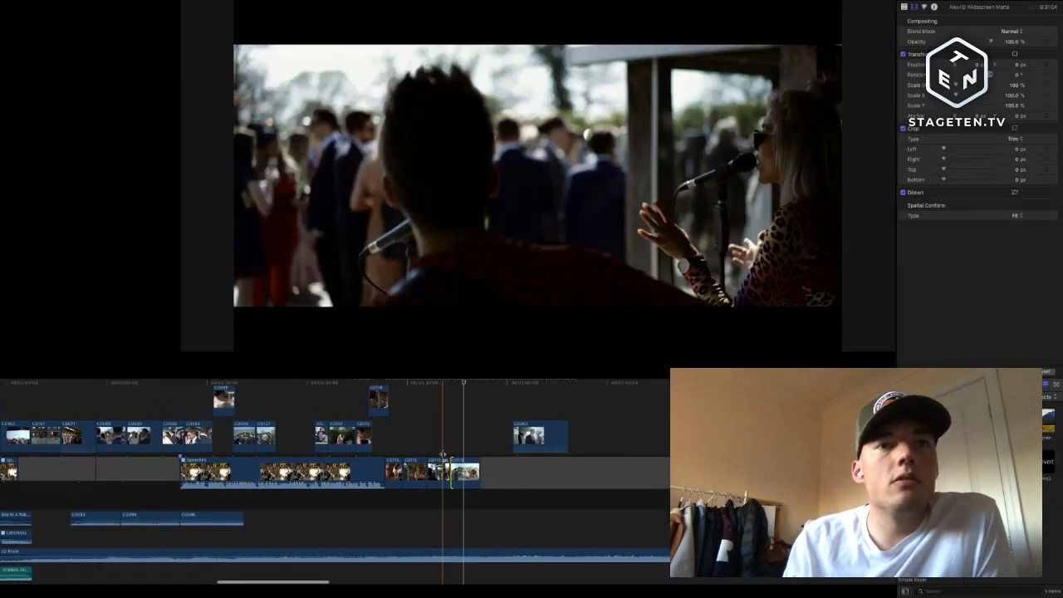
key("space")
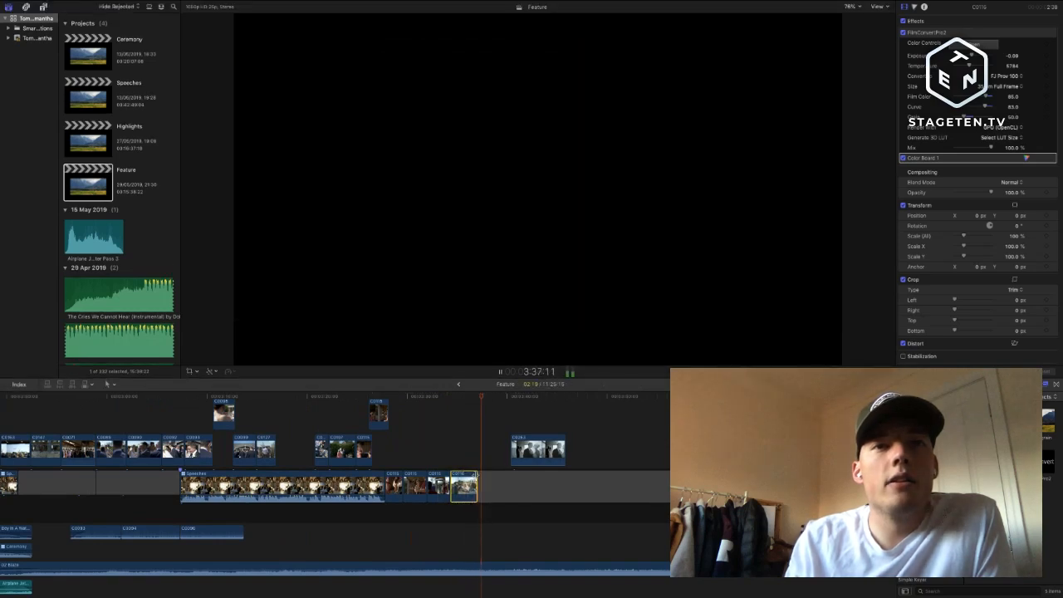
left_click_drag(476, 475, 469, 475)
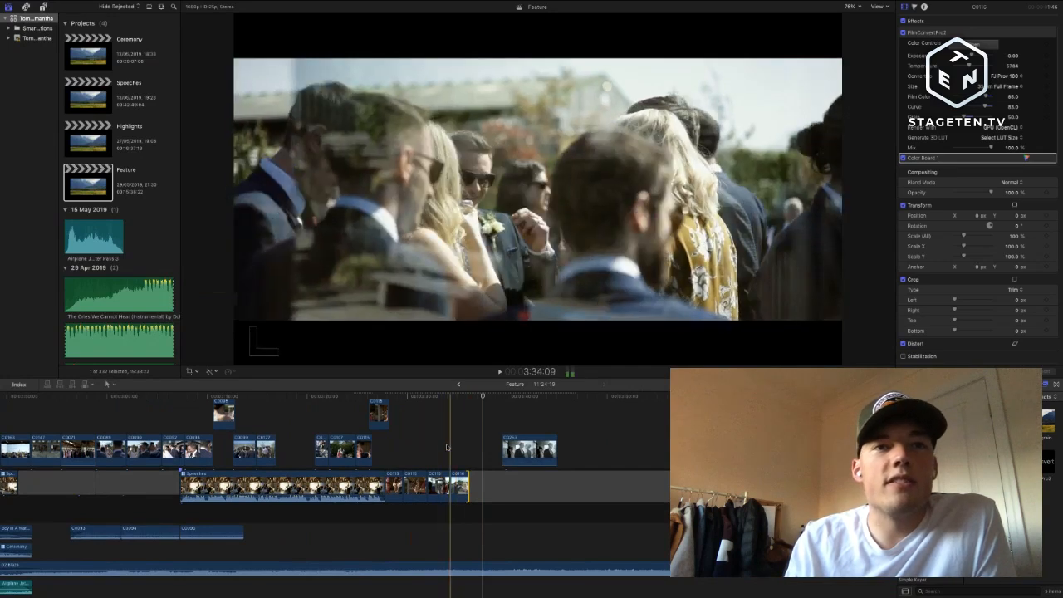
key("space")
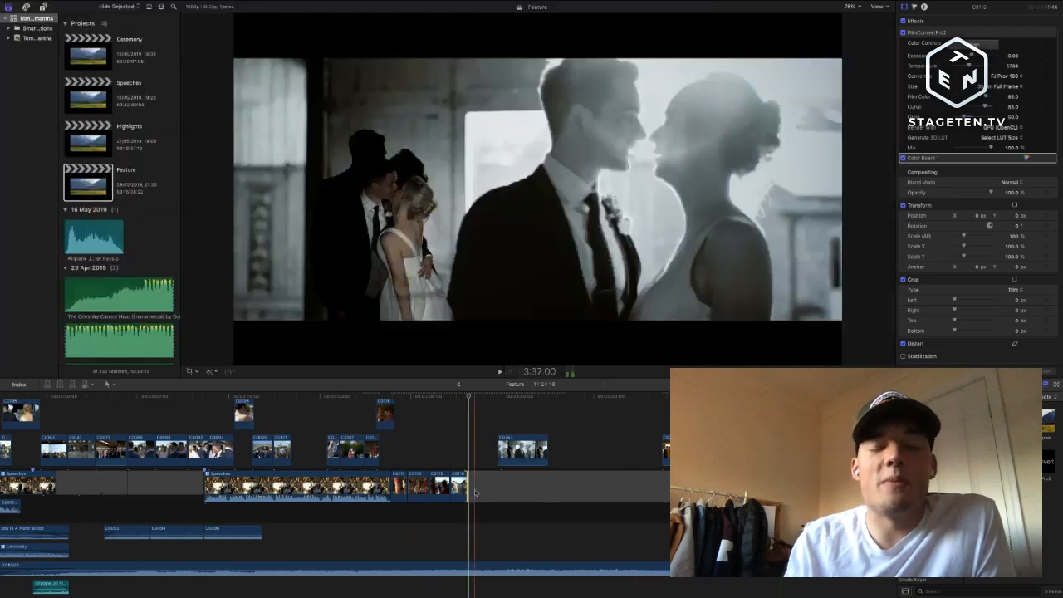
- Move the four connected couple clips into the main storyline after the last crowd clip, shortening the gap in front of them
key("super+minus")
key("super+minus")
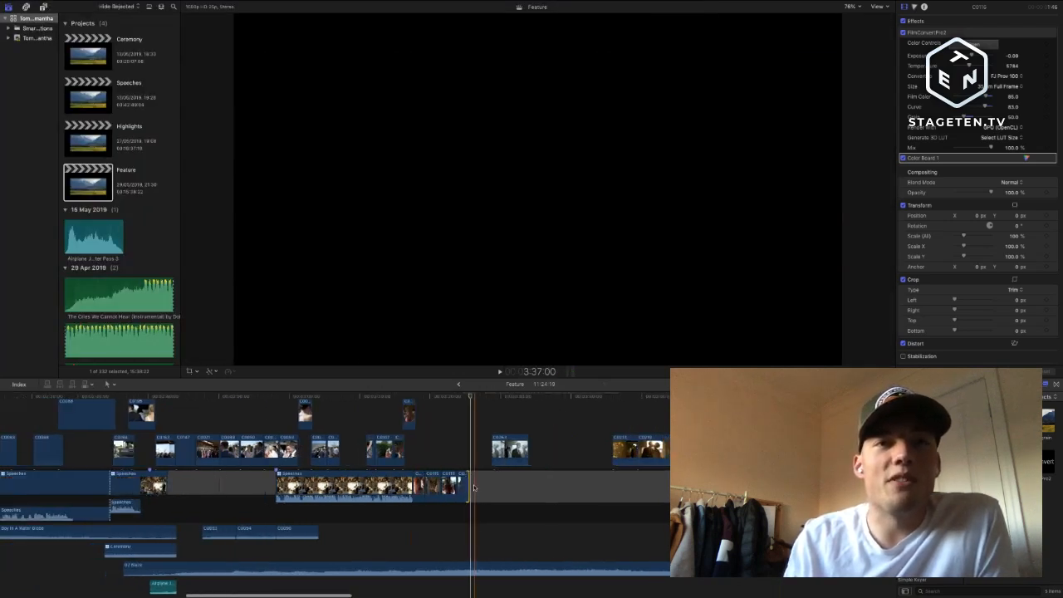
left_click_drag(471, 448, 666, 455)
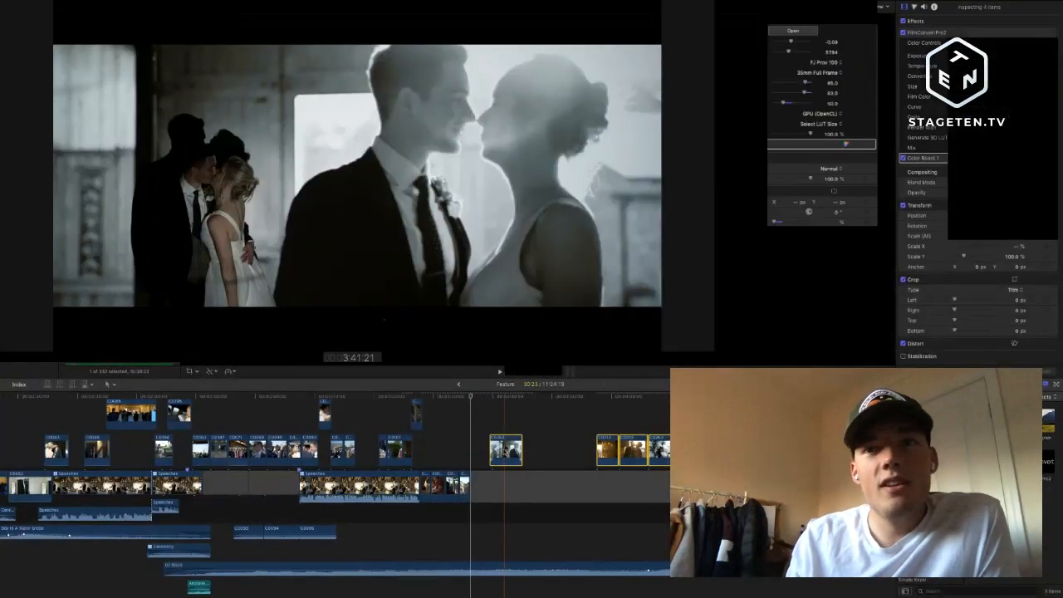
key("super+z")
key("super+minus")
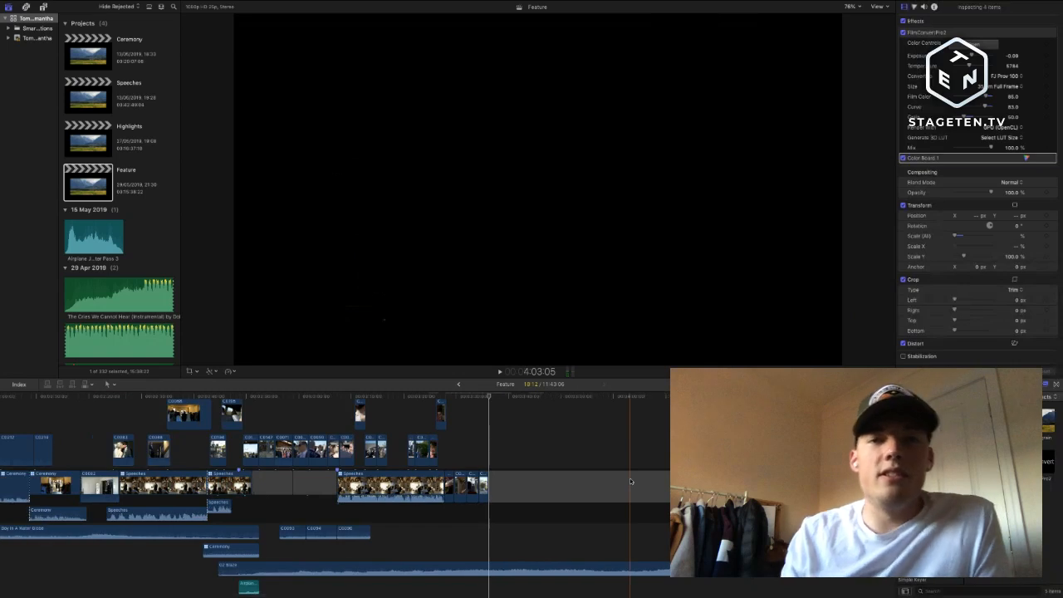
left_click_drag(746, 486, 522, 484)
scroll(522, 484, "right", 5)
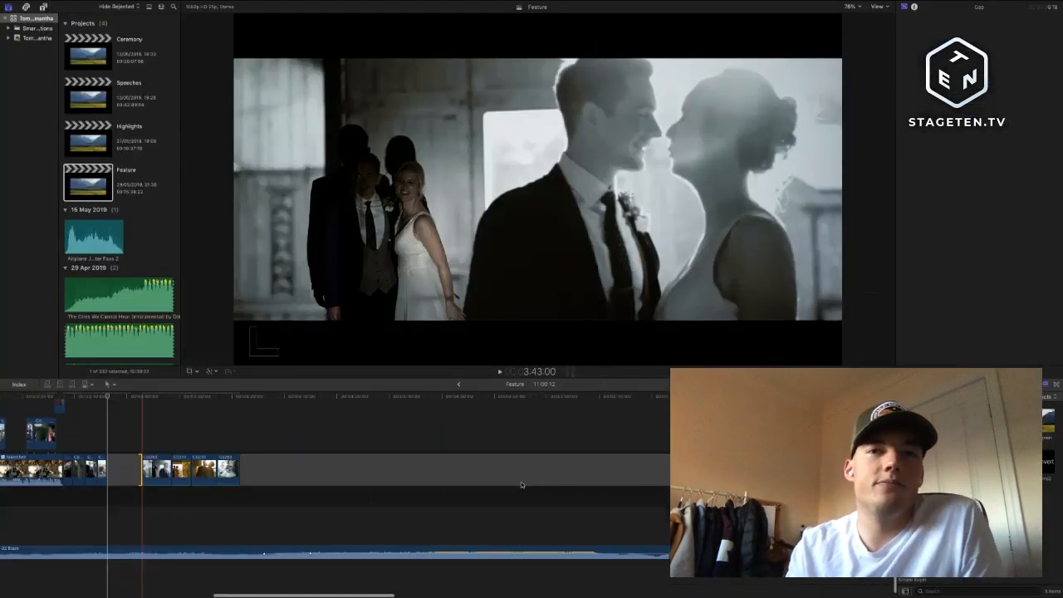
- Move the two later Speeches clips earlier, end to end above the gap that follows the couple clips
key("super+minus")
scroll(522, 485, "up", 2)
scroll(522, 485, "right", 5)
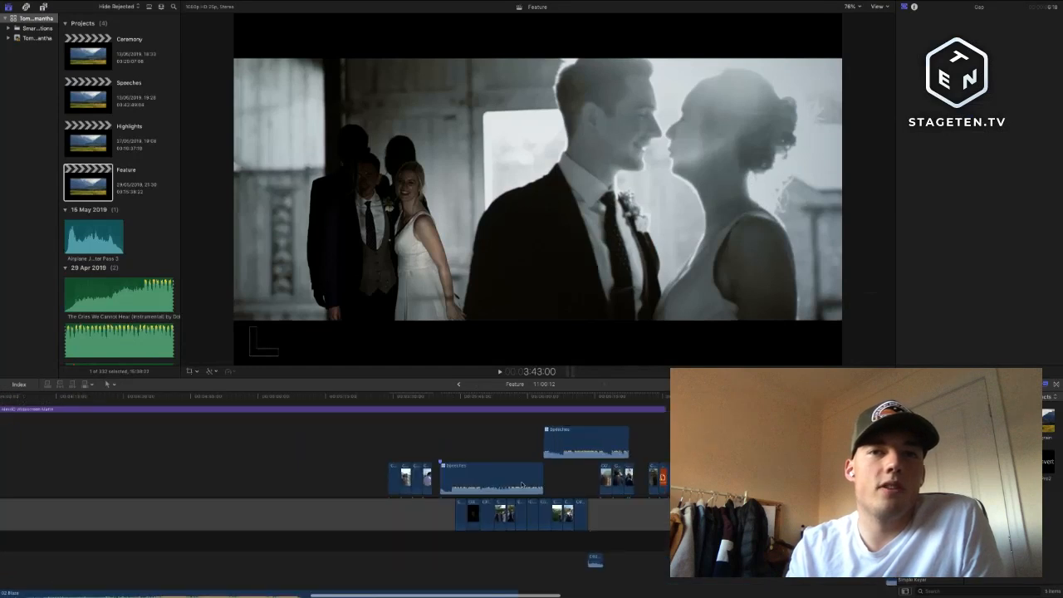
scroll(549, 483, "right", 3)
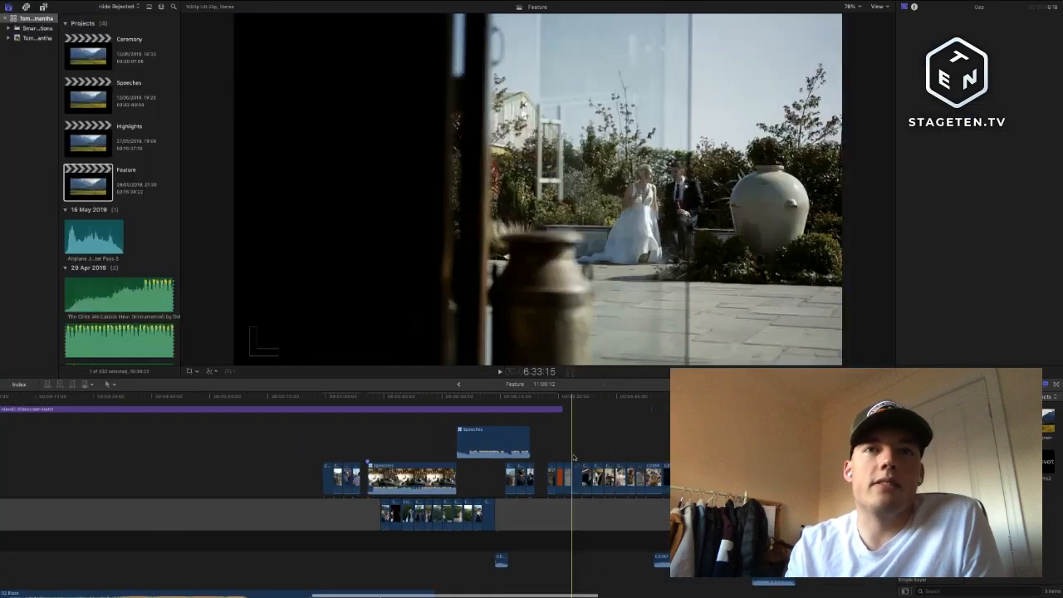
scroll(627, 462, "right", 15)
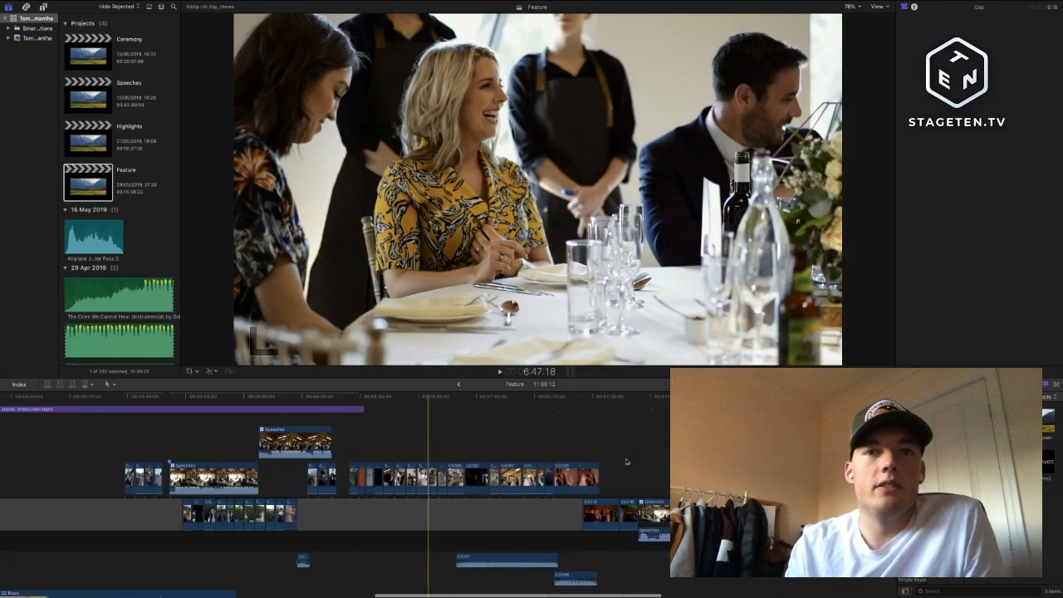
scroll(627, 461, "left", 15)
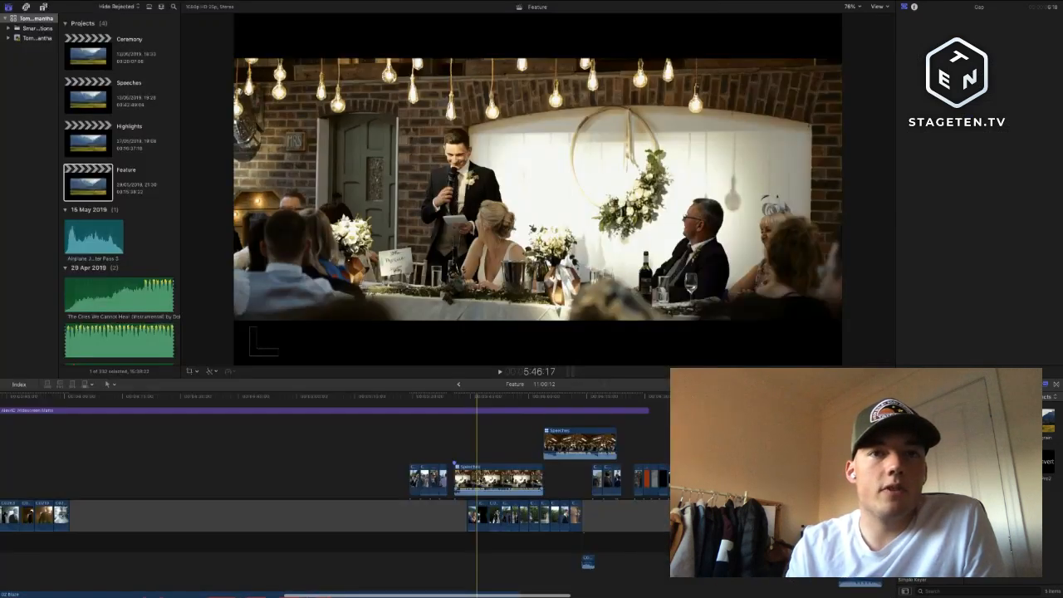
left_click(580, 444)
left_click_drag(552, 470, 238, 474)
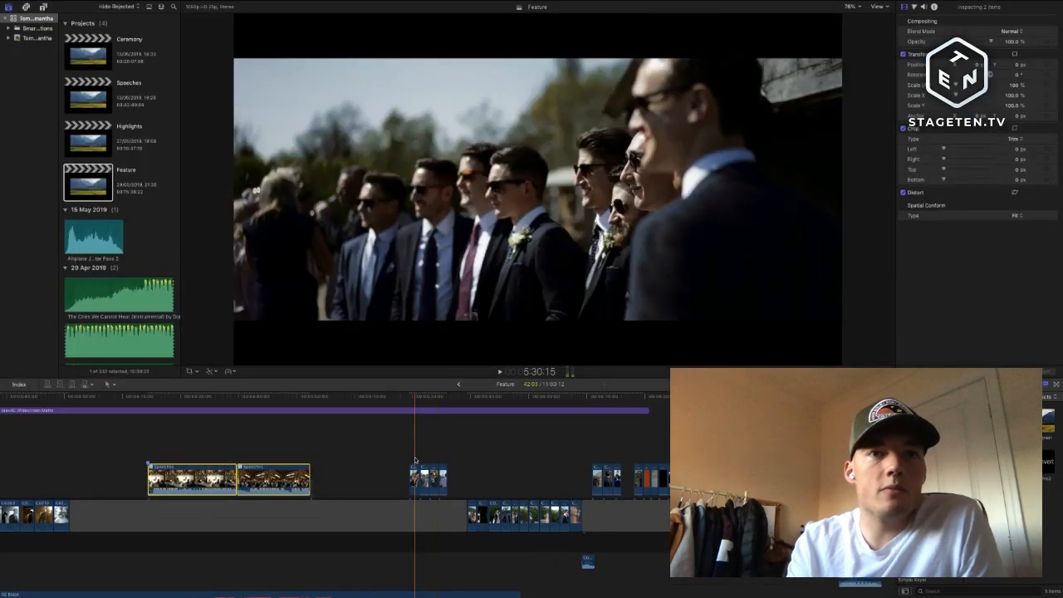
- Play the connected guest clips after the two moved Speeches clips and delete all except the laughing men in sunglasses
key("space")
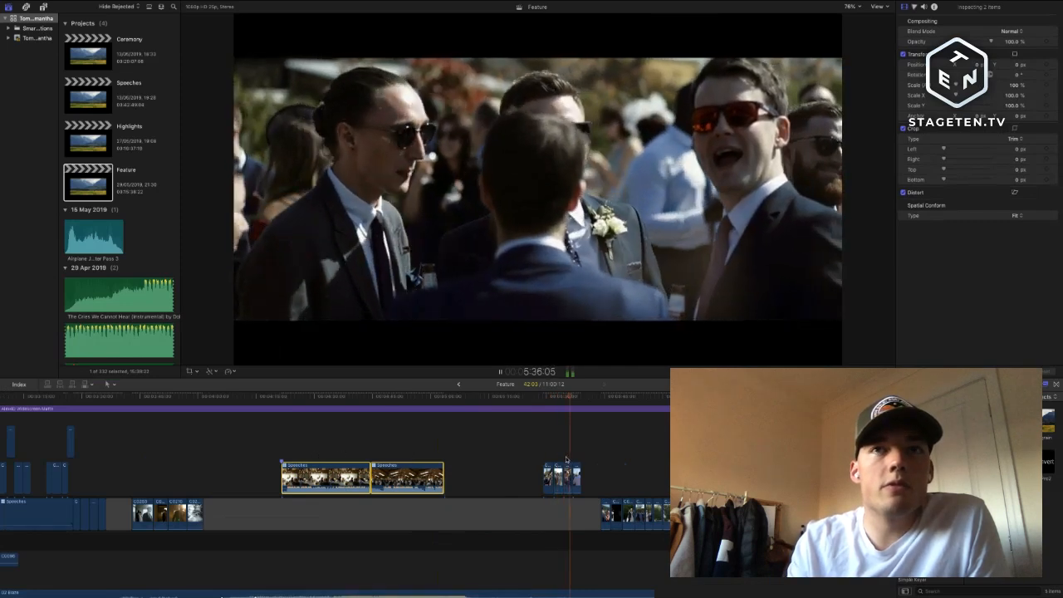
key("space")
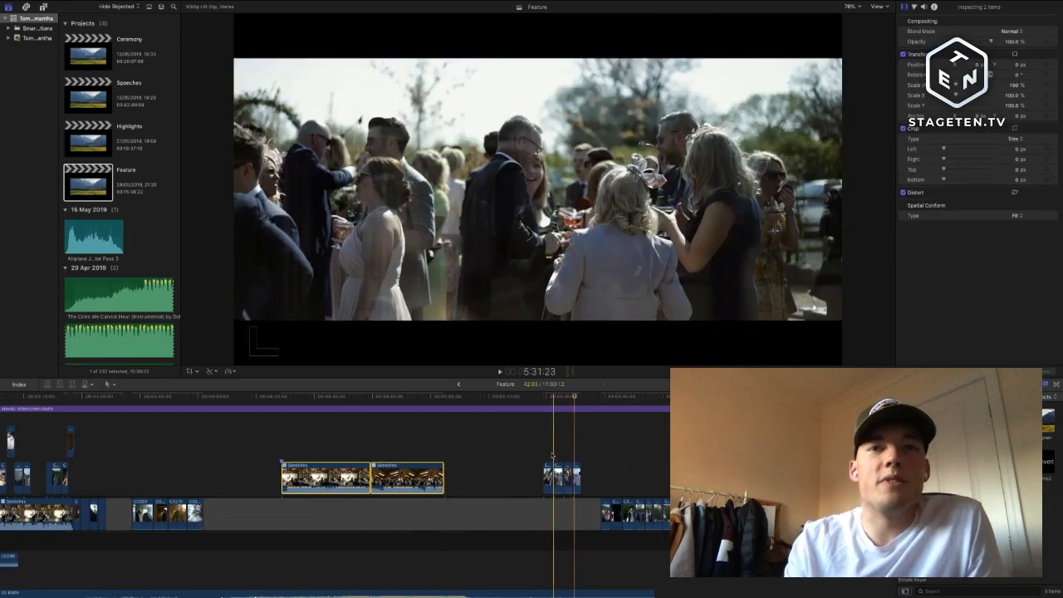
left_click(549, 463)
key("Delete")
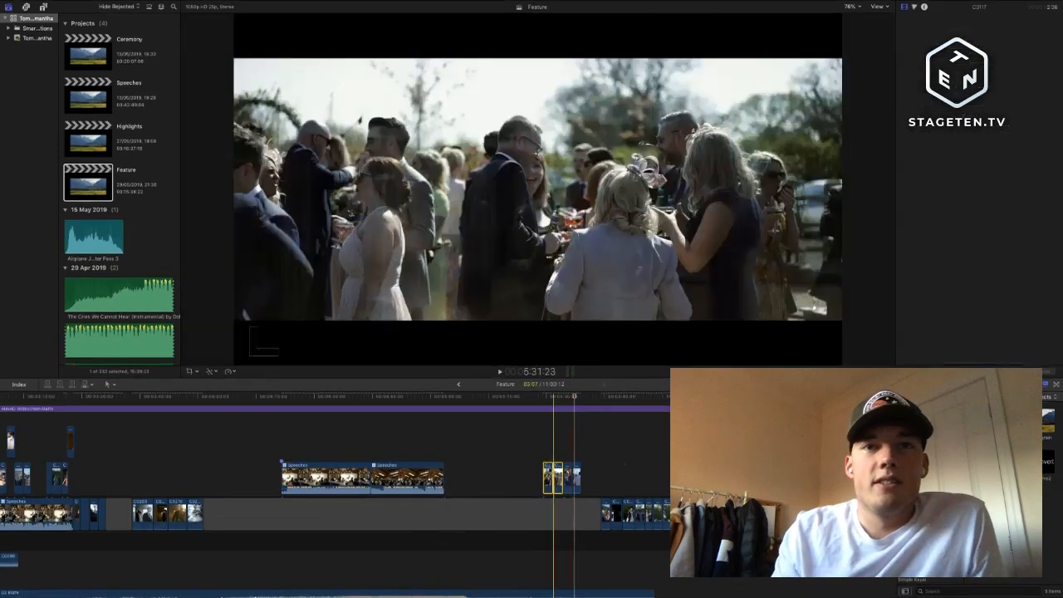
left_click(557, 470)
key("Delete")
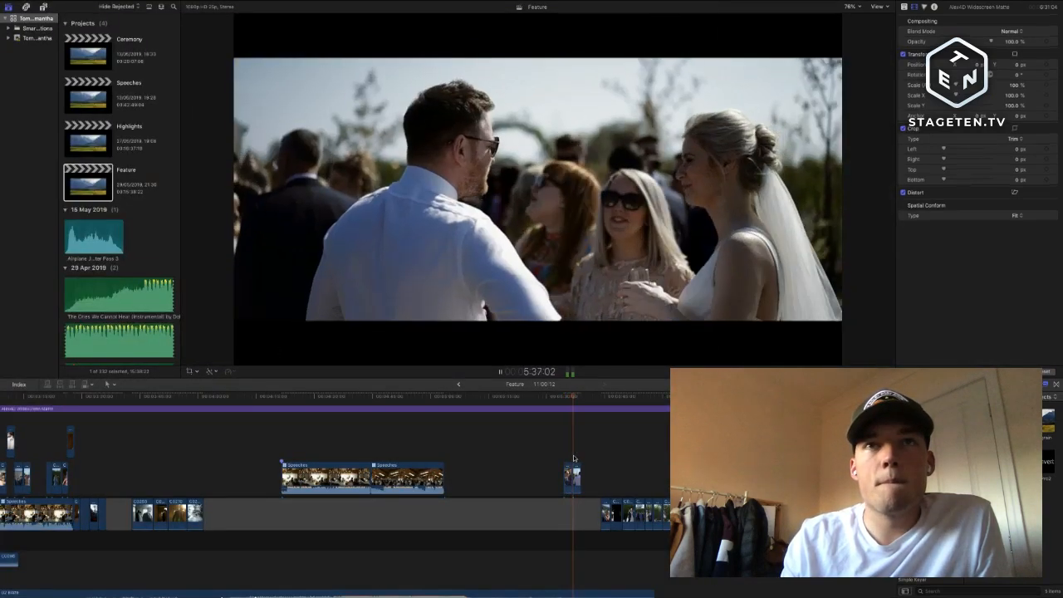
key("Delete")
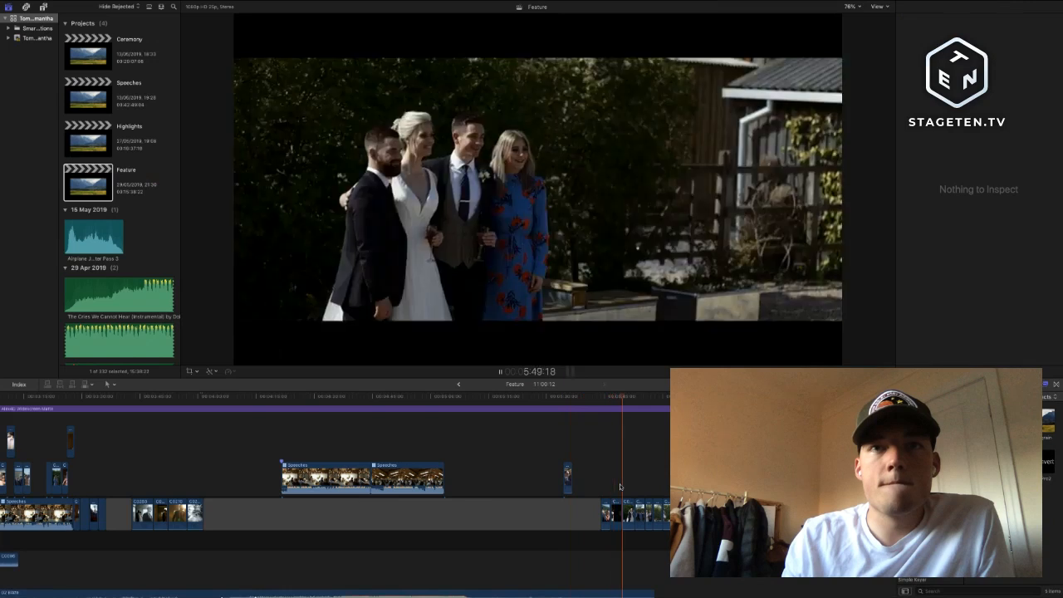
- Delete two of the group-photo clips from the main storyline after the remaining guest clip
left_click(632, 507)
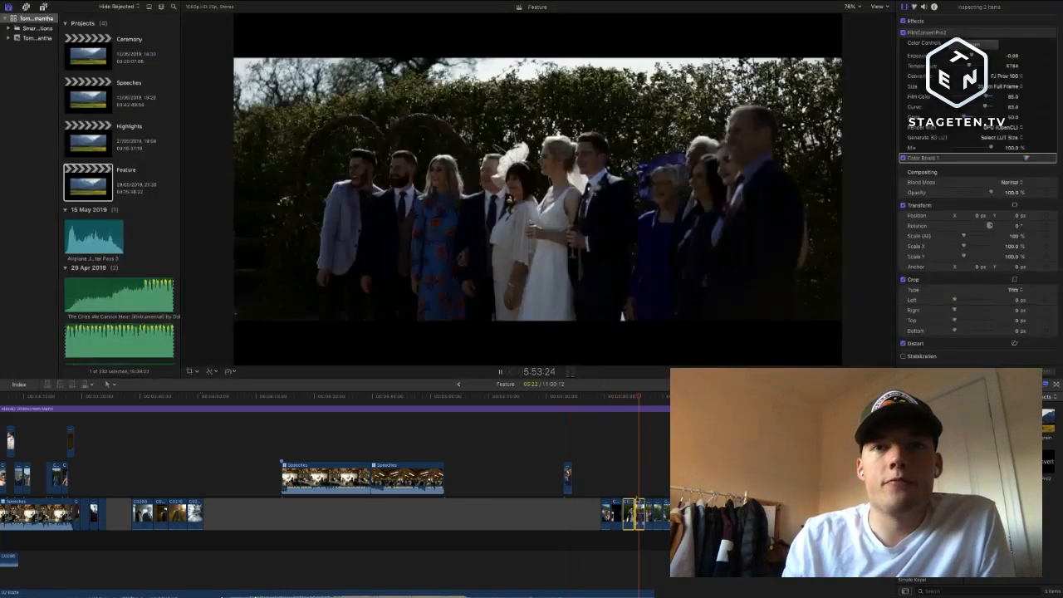
key("Delete")
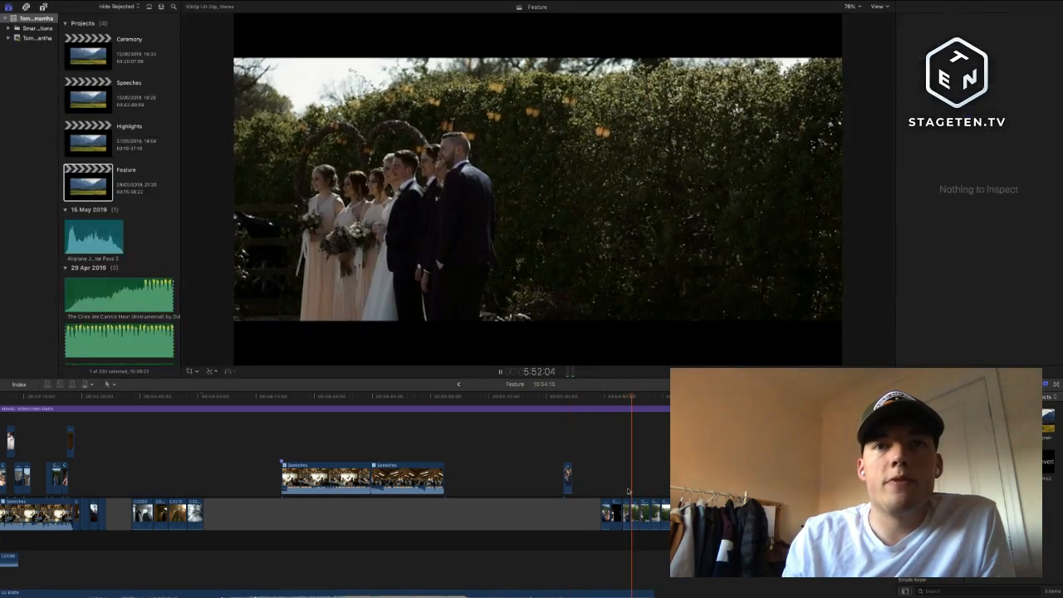
- Play the connected guest clips after the group photos and delete the Missing File clip together with the clip right after it
left_click(640, 508)
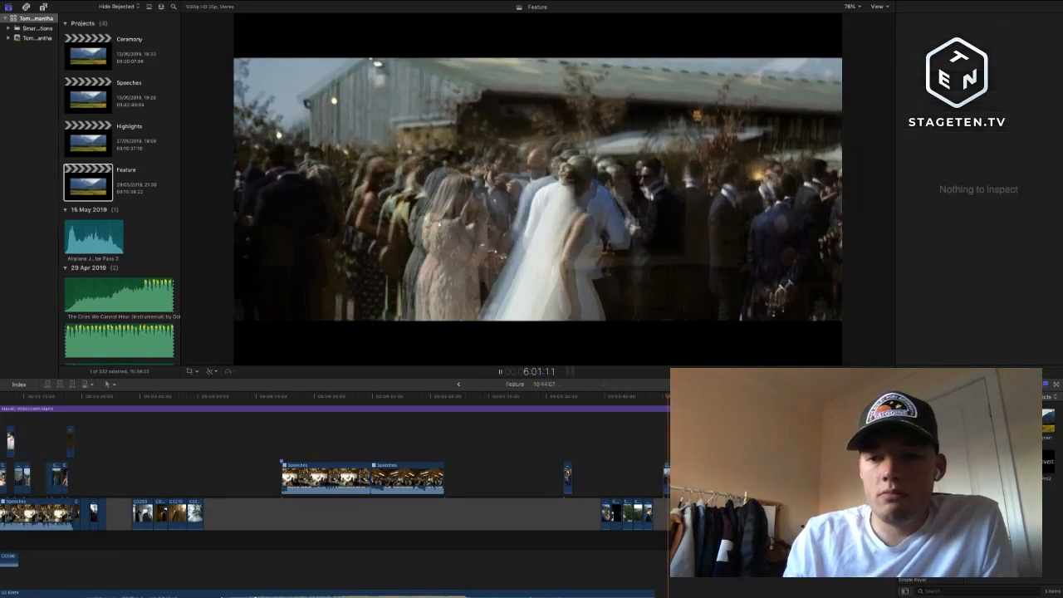
key("space")
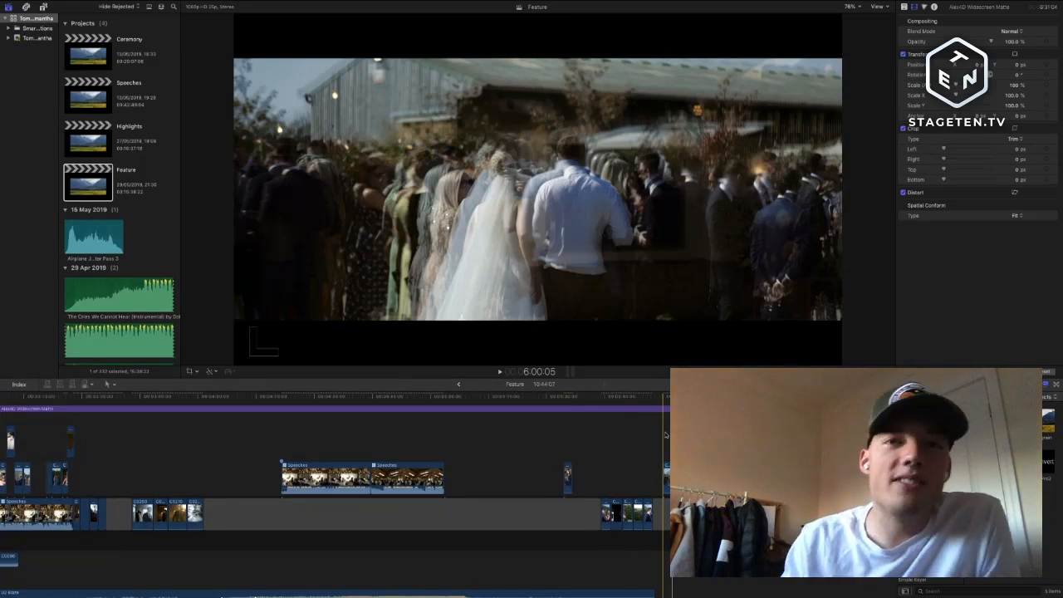
key("space")
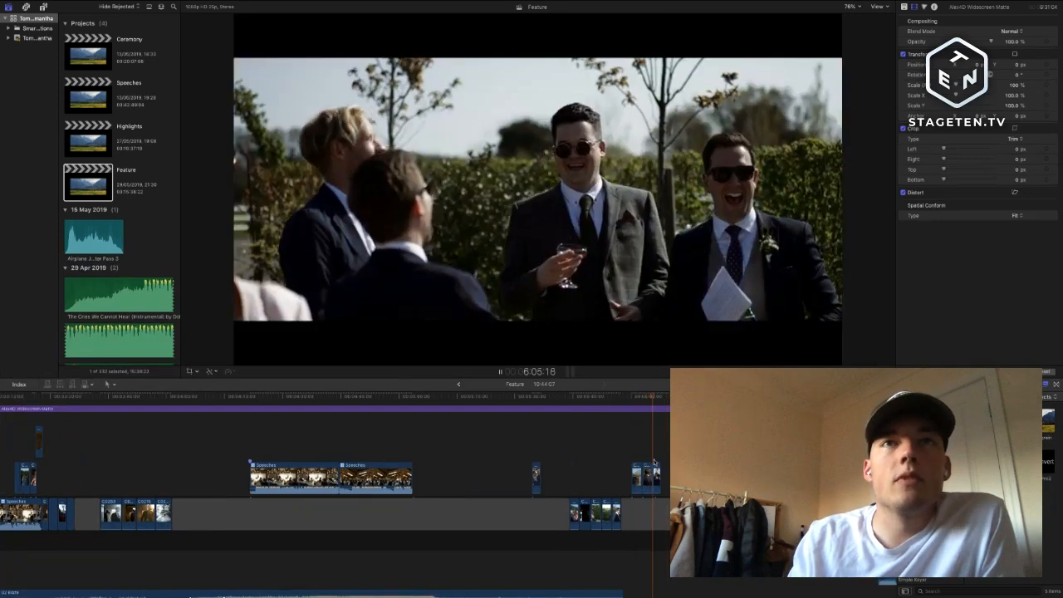
left_click(657, 470)
scroll(659, 458, "right", 1)
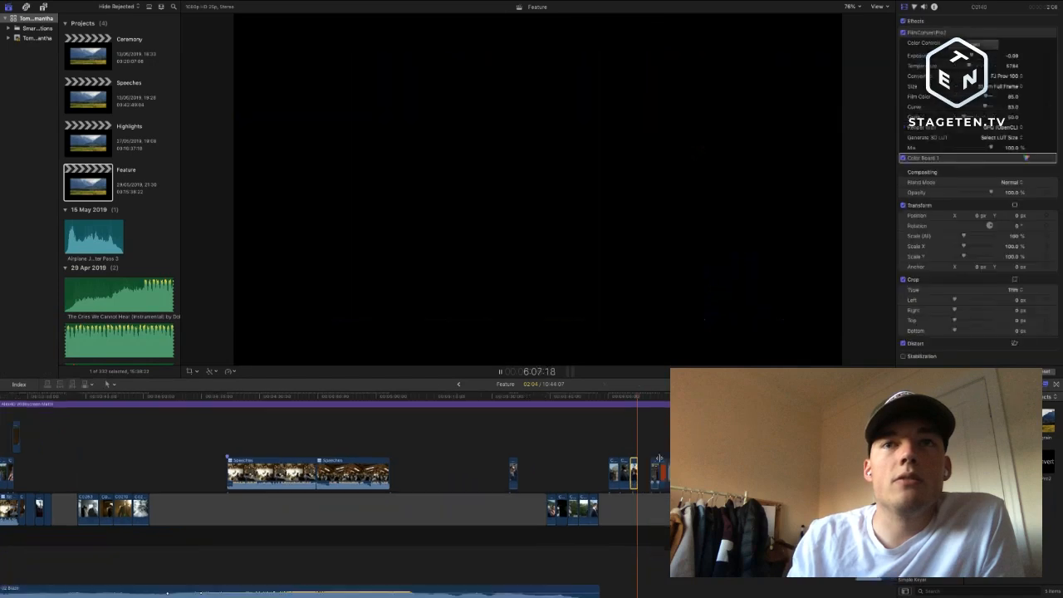
left_click(653, 447)
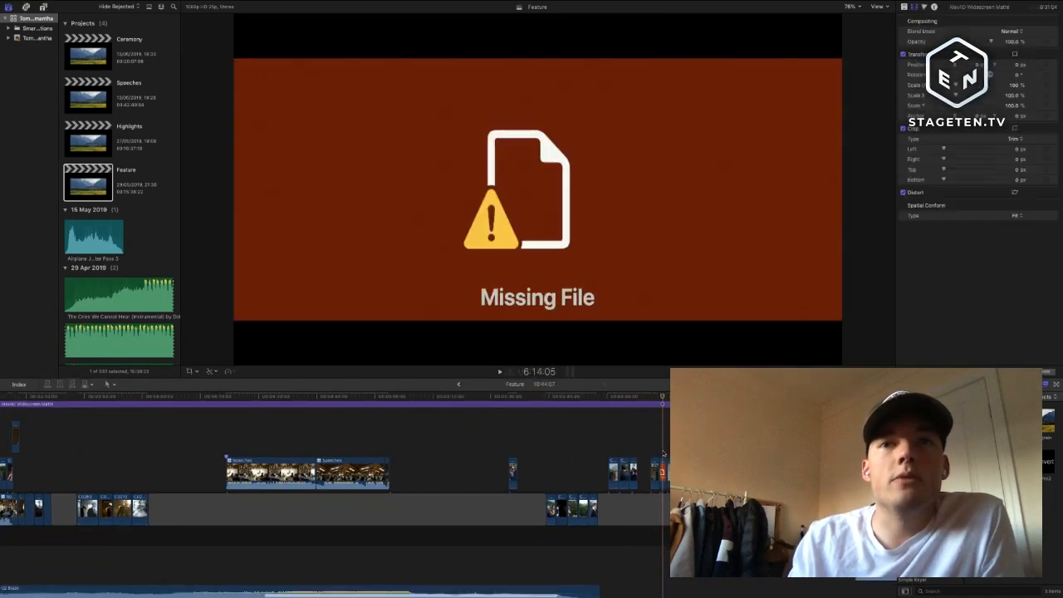
scroll(663, 455, "up", 3)
scroll(663, 459, "up", 4)
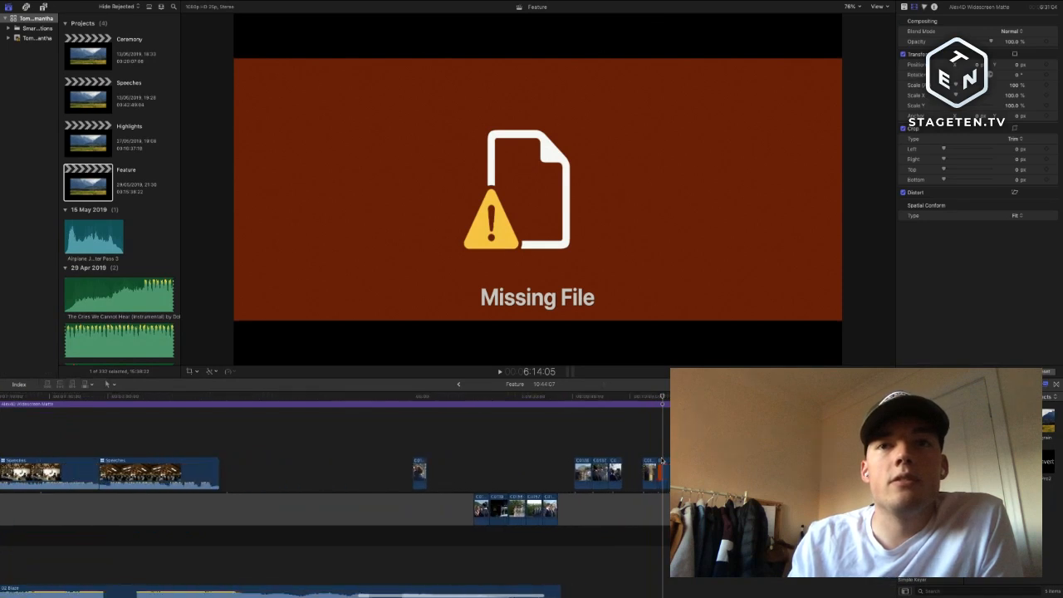
left_click(665, 473)
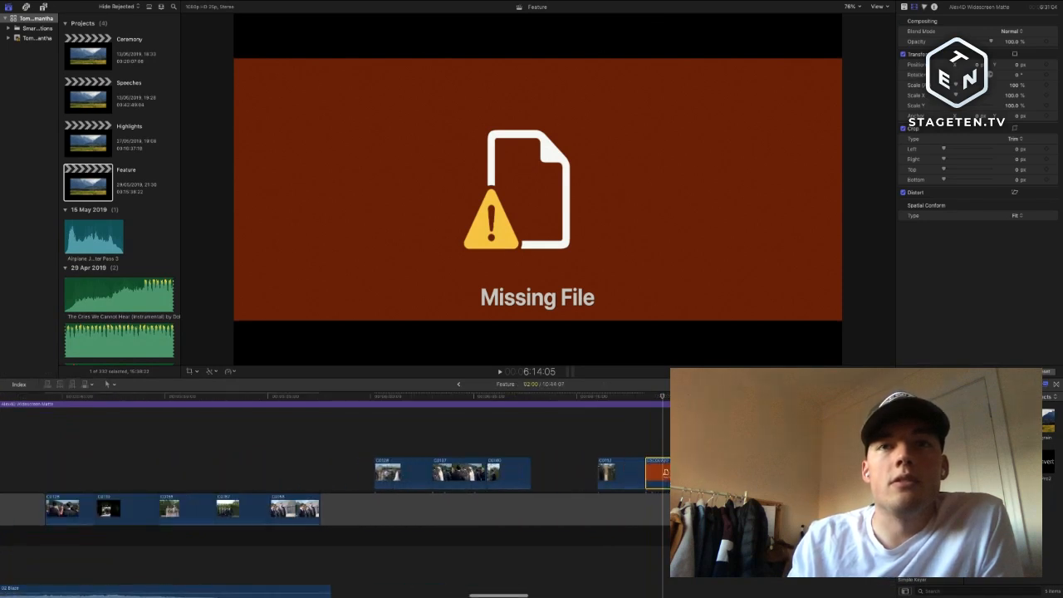
left_click(702, 472, "shift")
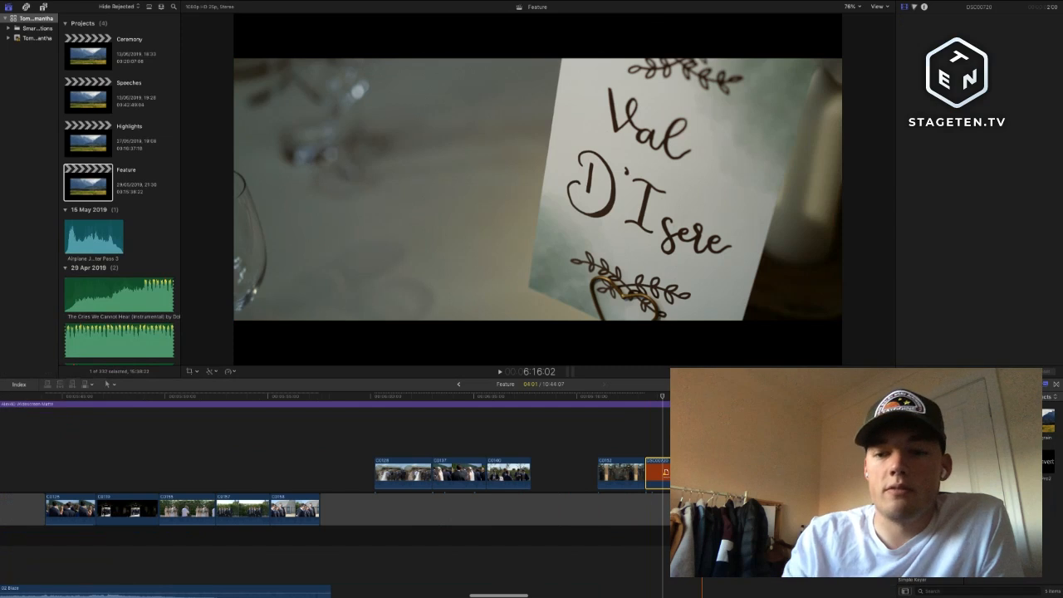
key("BackSpace")
- Move the connected clip of the laughing men in sunglasses into the main storyline, directly in front of the group-photo clips
key("super+minus")
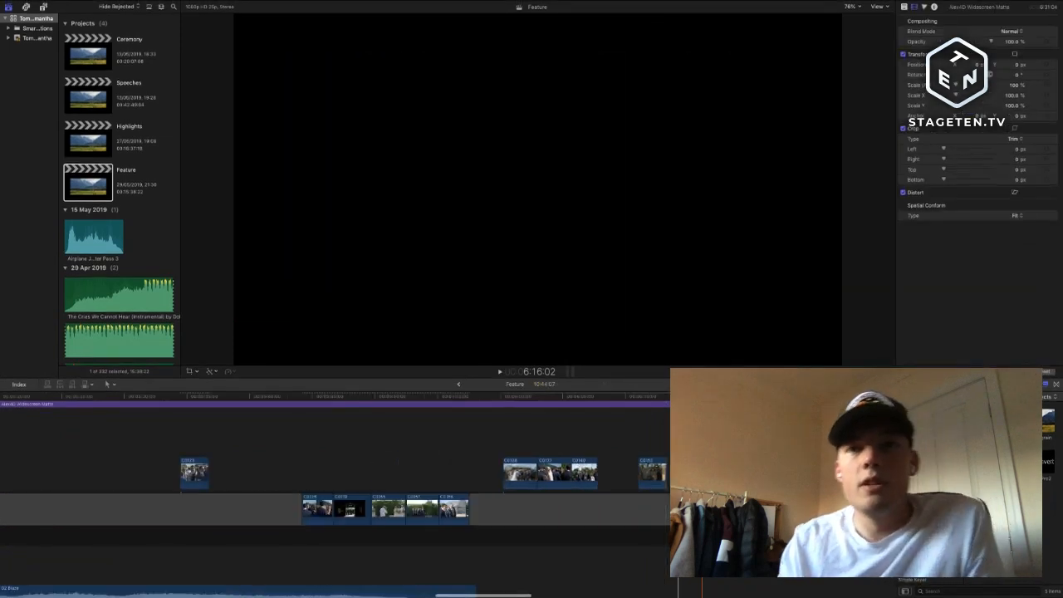
key("super+minus")
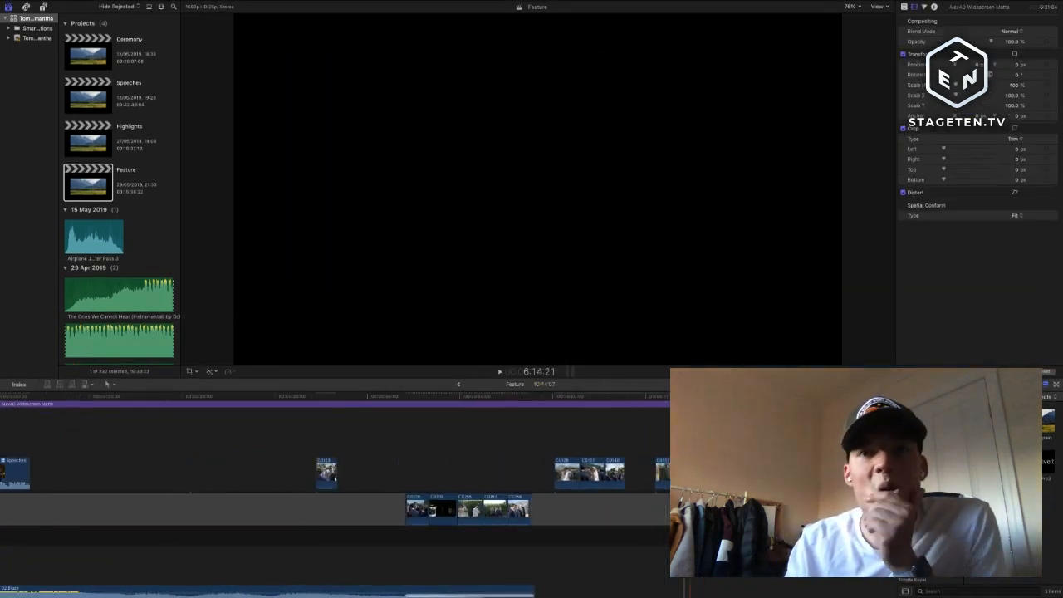
key("super+minus")
key("super+minus")
key("super+minus")
key("super+minus")
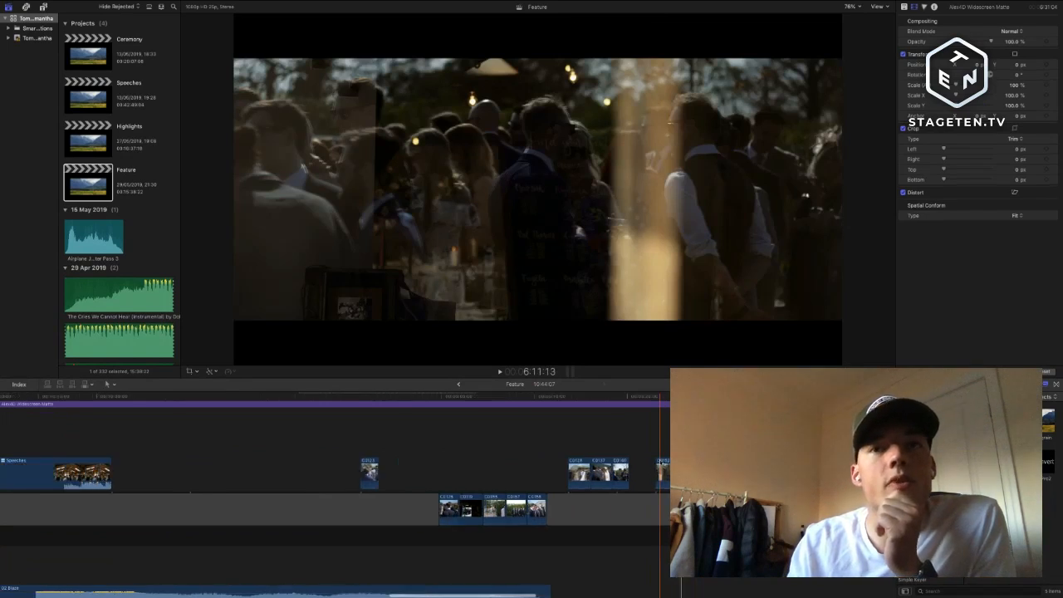
scroll(661, 463, "left", 5)
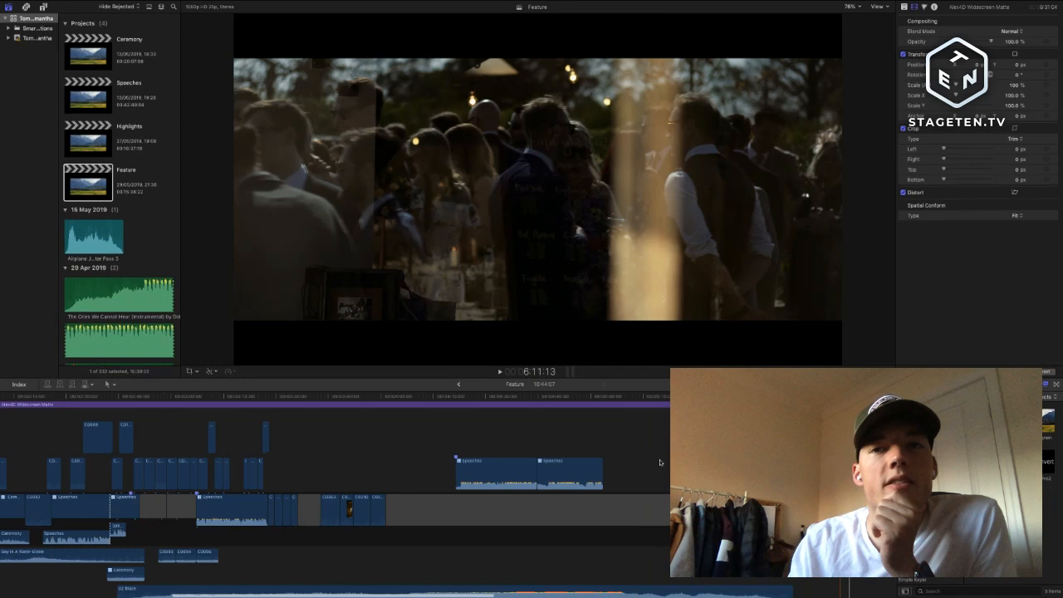
scroll(660, 463, "right", 2)
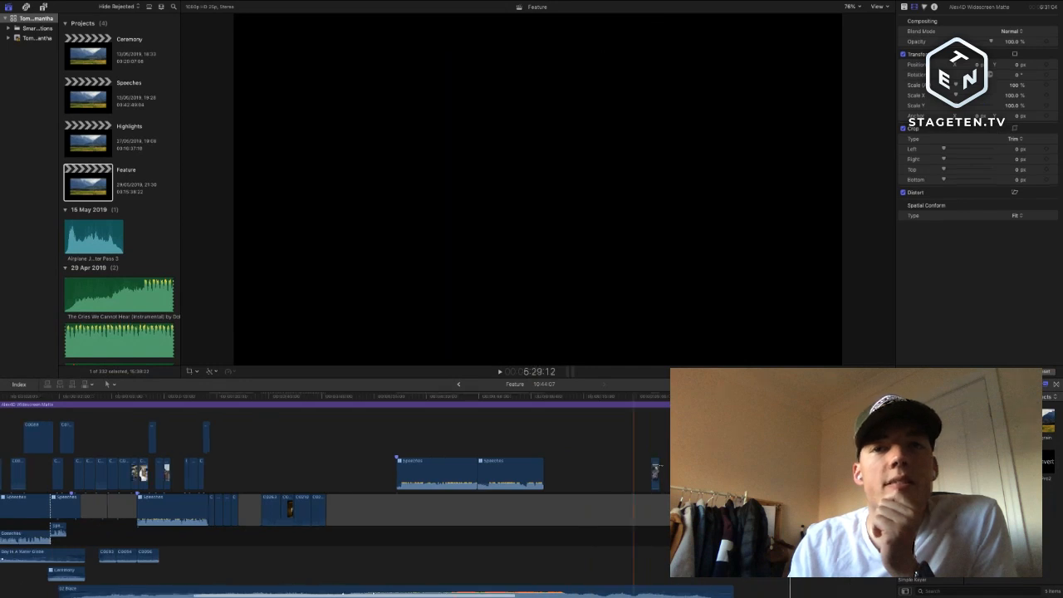
scroll(659, 467, "right", 1)
left_click_drag(624, 470, 657, 507)
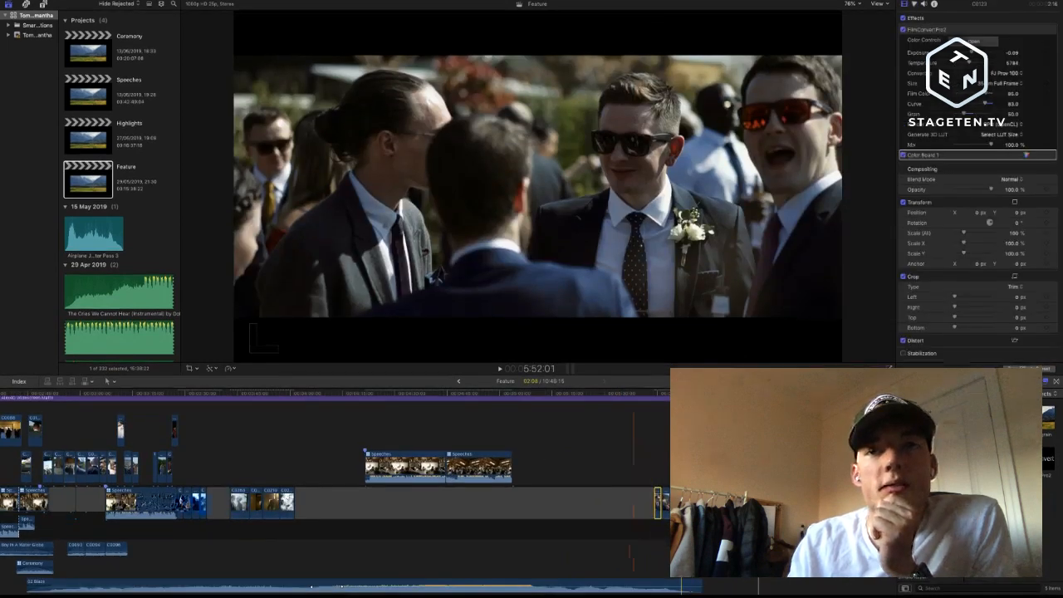
- Move the connected guest clips into the main storyline after the group-photo clips, shortening the gap behind them
scroll(656, 507, "right", 3)
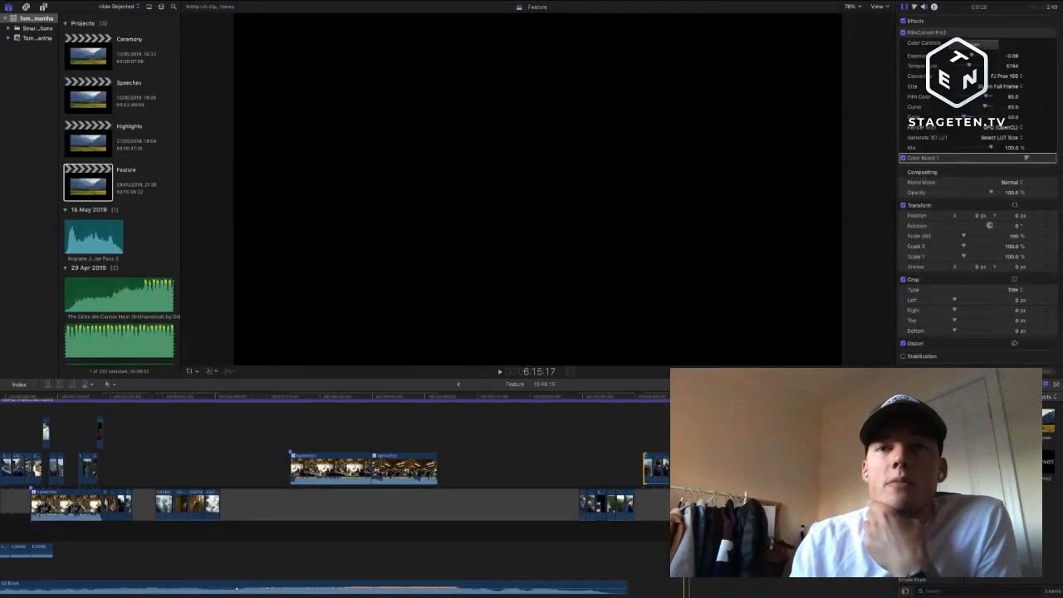
left_click_drag(689, 440, 643, 504)
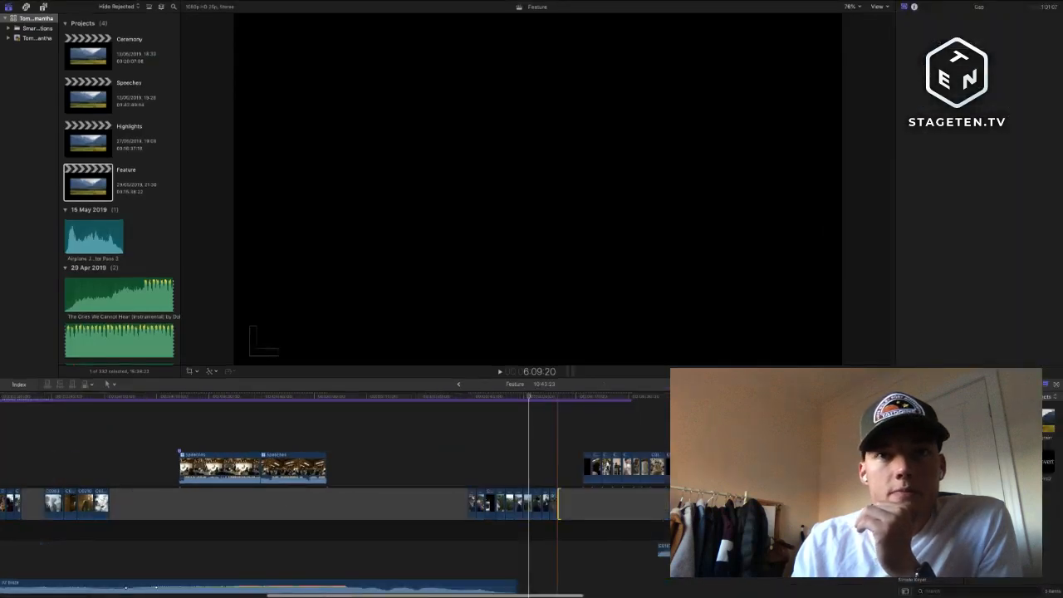
- Look over the start of the timeline and inspect the Boy In A Water Globe music track
scroll(504, 525, "down", 10)
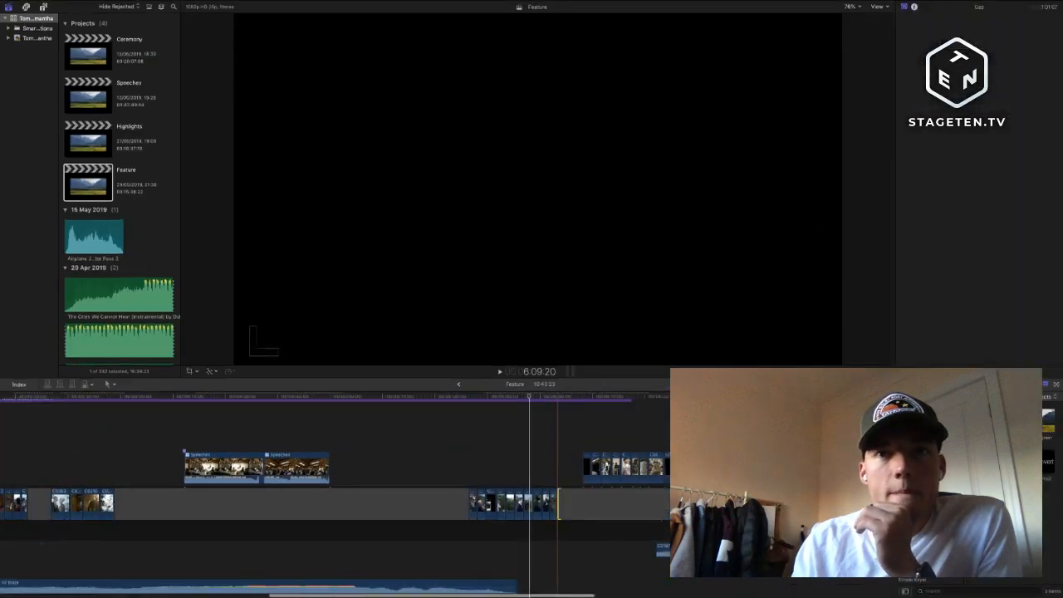
scroll(505, 525, "down", 2)
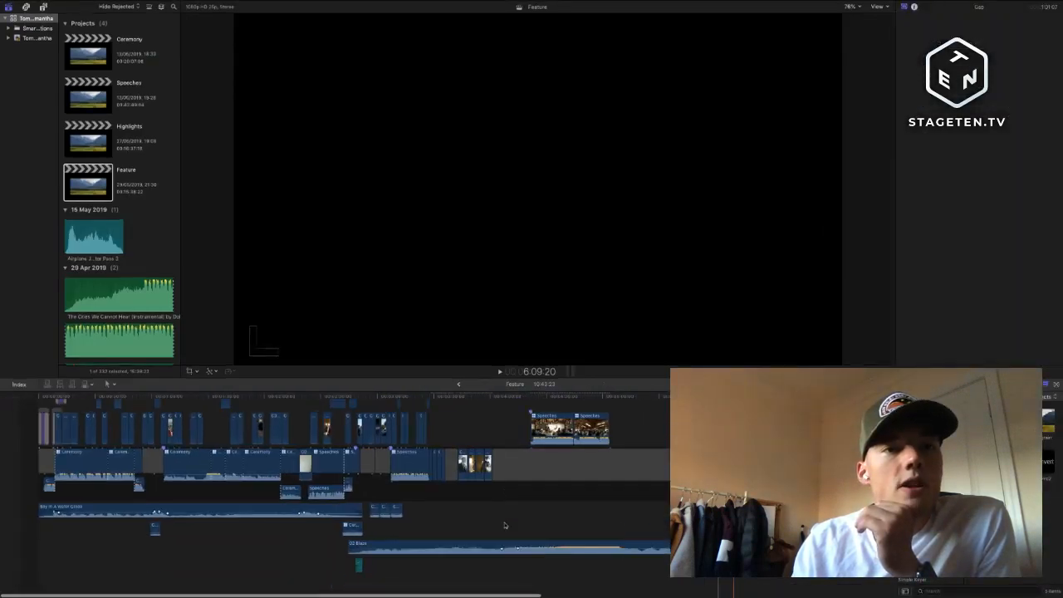
left_click(408, 547)
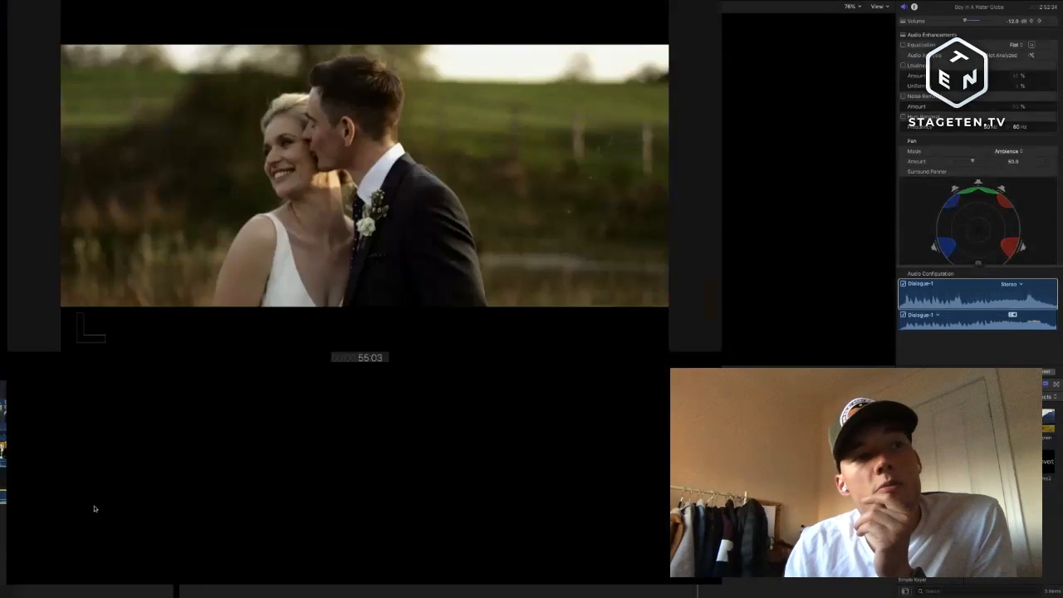
left_click(50, 511)
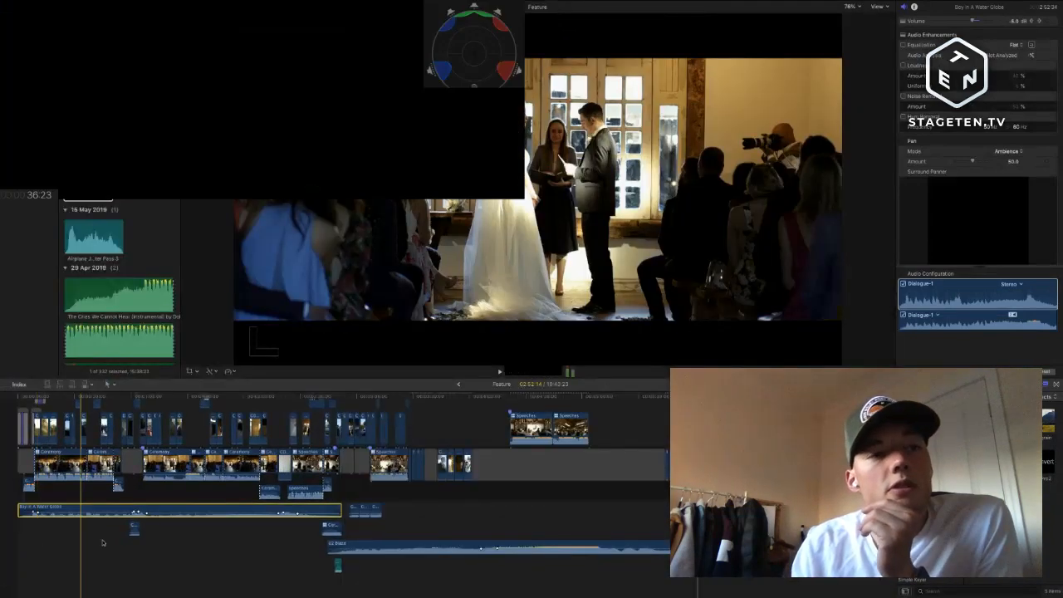
- Play the connected barn reception clips after the main-storyline guest clips and delete the first of them
scroll(520, 508, "right", 5)
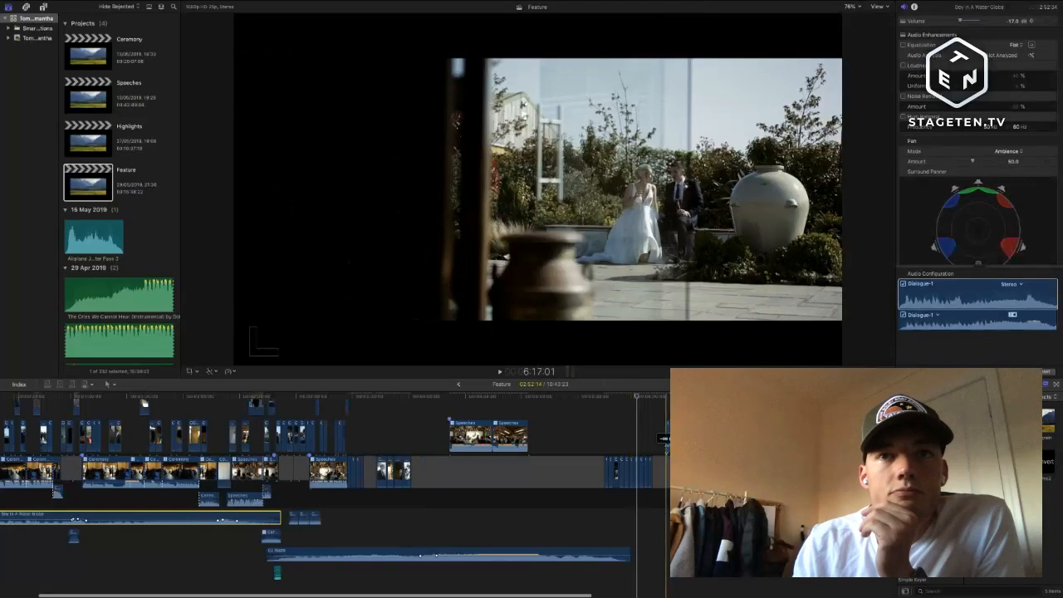
scroll(656, 446, "right", 3)
key("space")
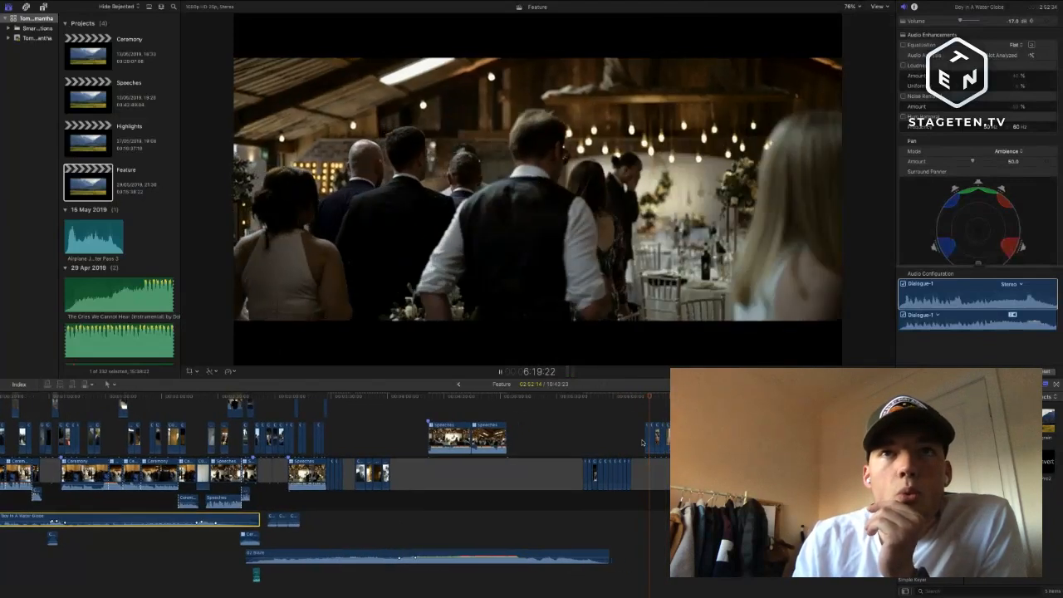
left_click(644, 441)
key("BackSpace")
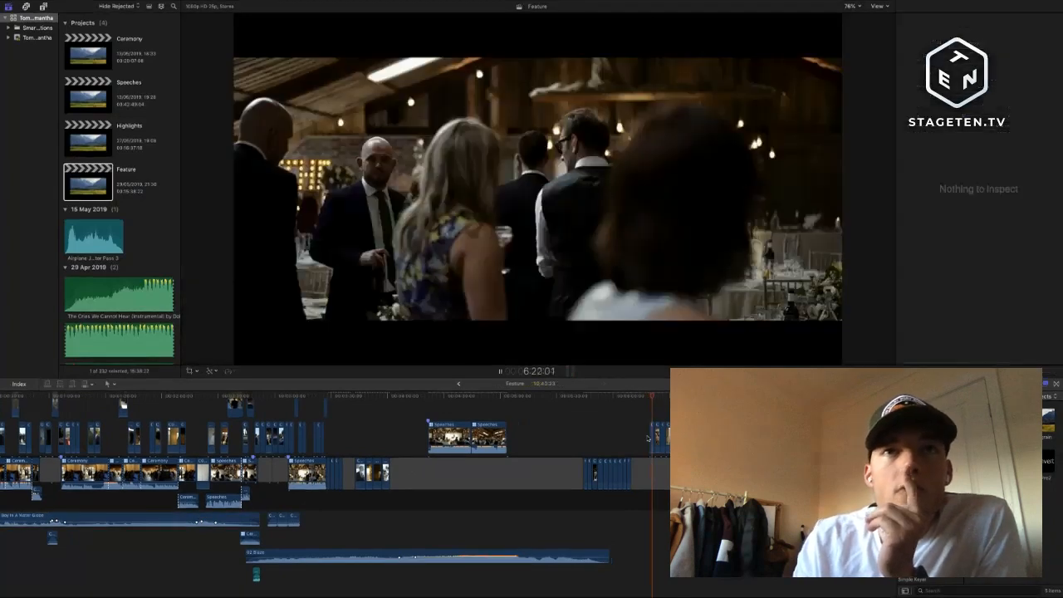
key("space")
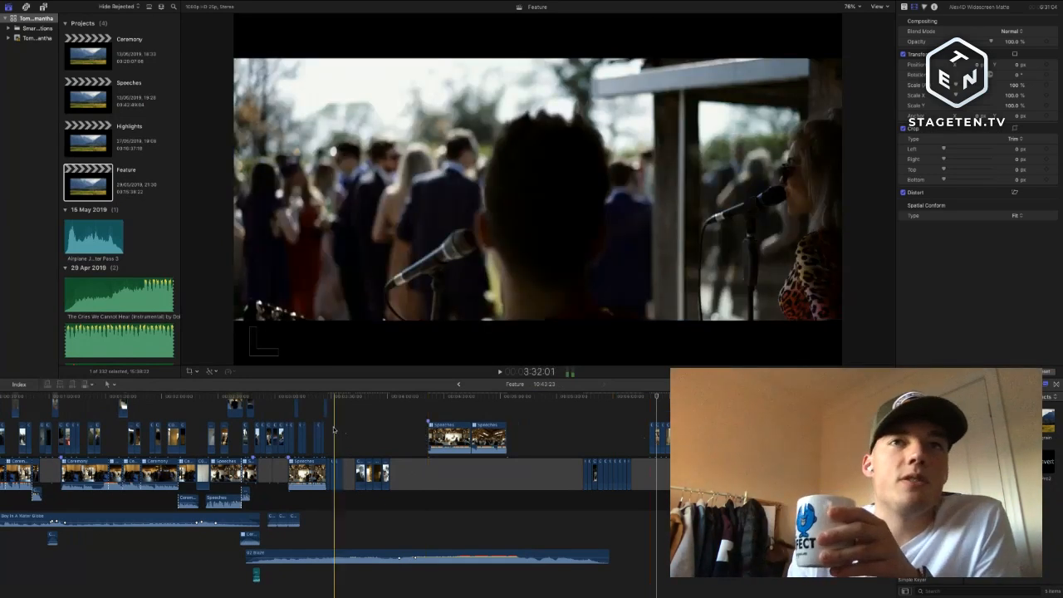
- Play from the musician clips into the first moved Speeches clip and add a marker to the 02 Blaze music at 4:38:18
key("space")
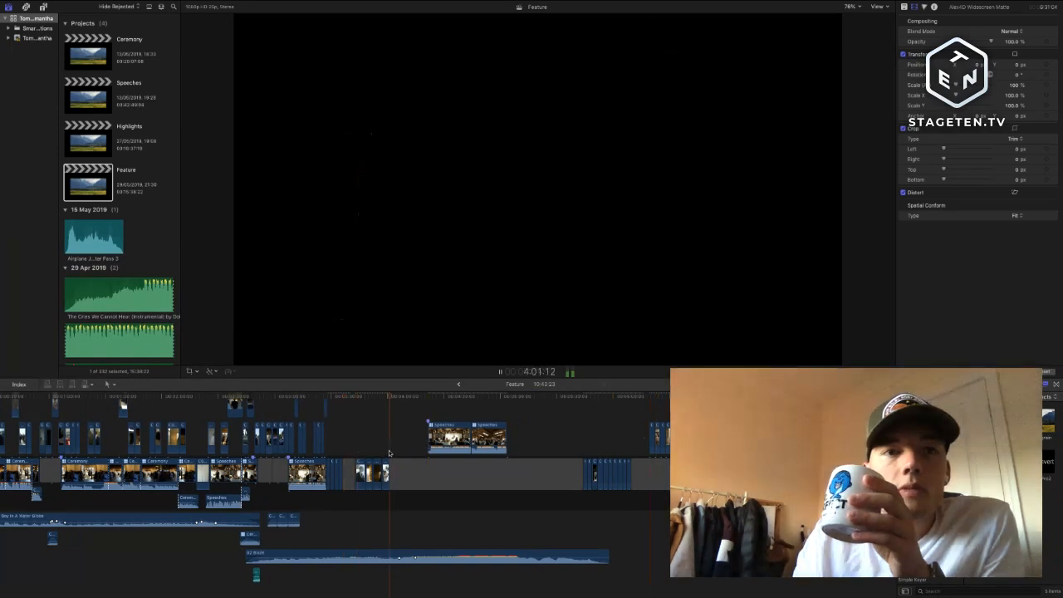
left_click(390, 459)
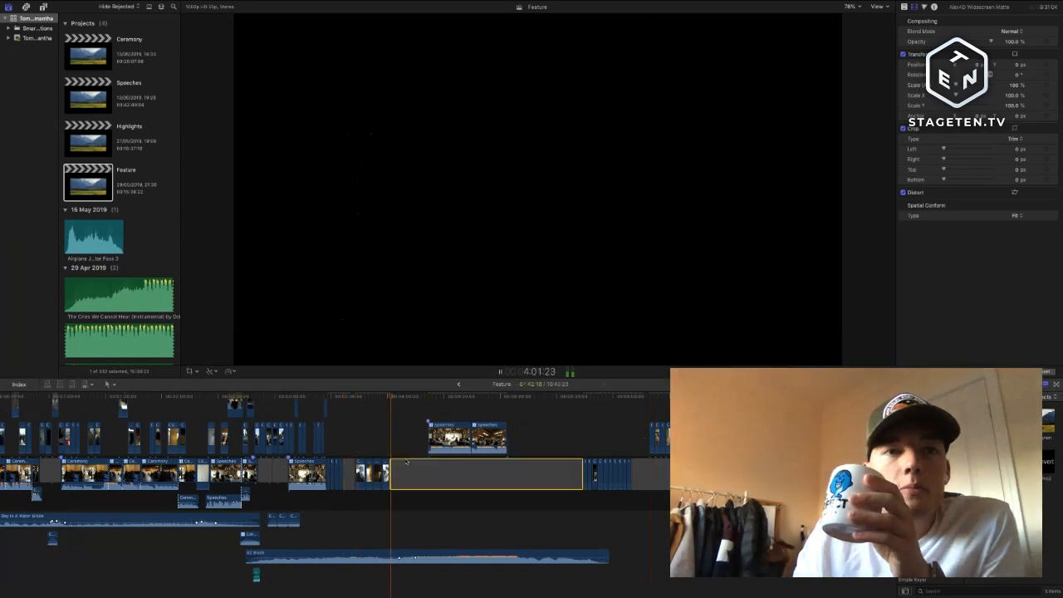
left_click(403, 453)
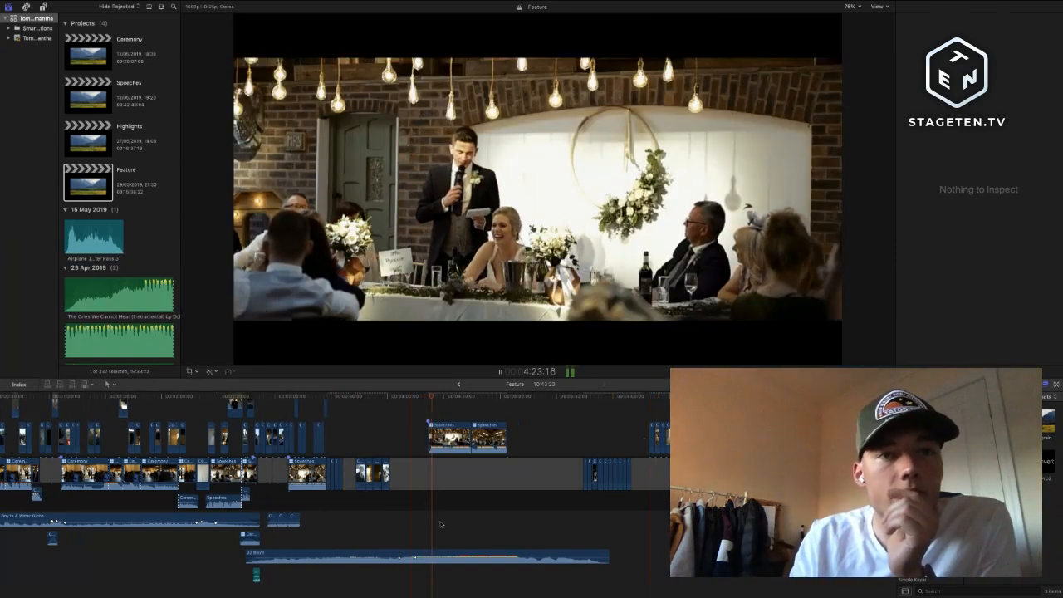
key("space")
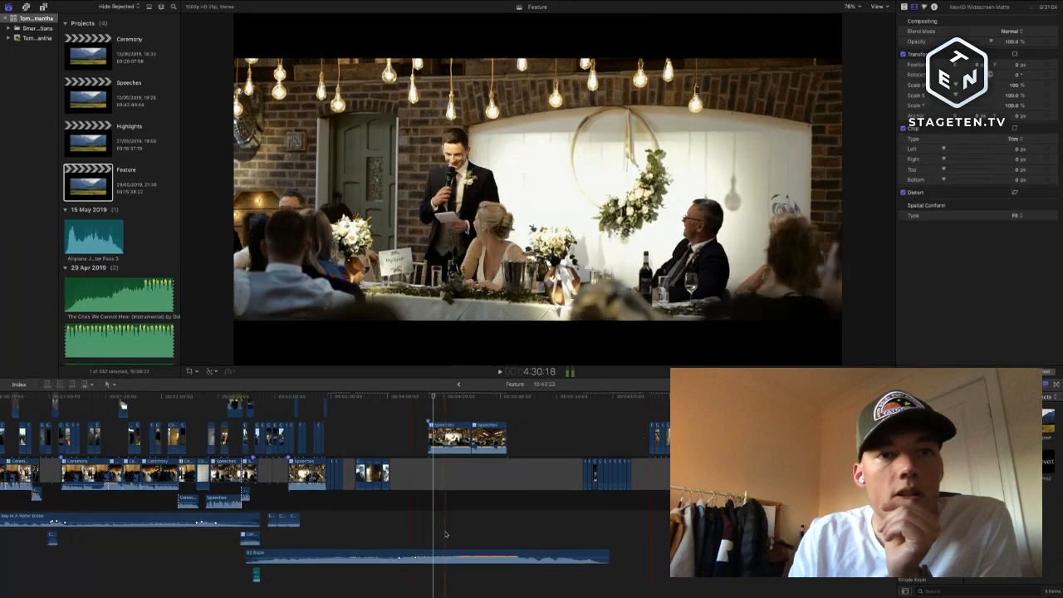
key("space")
left_click(446, 554)
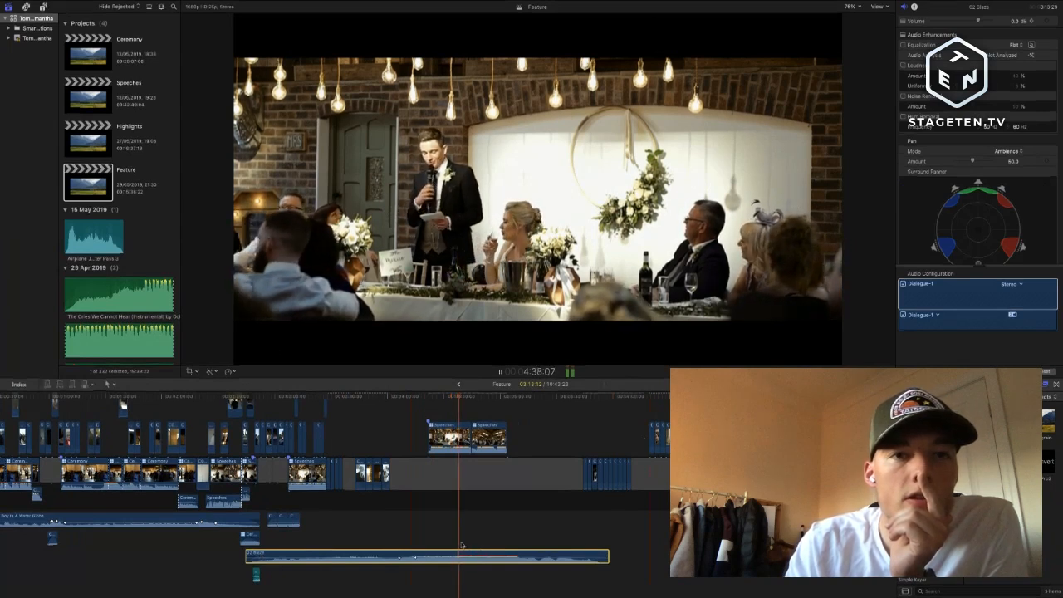
key("space")
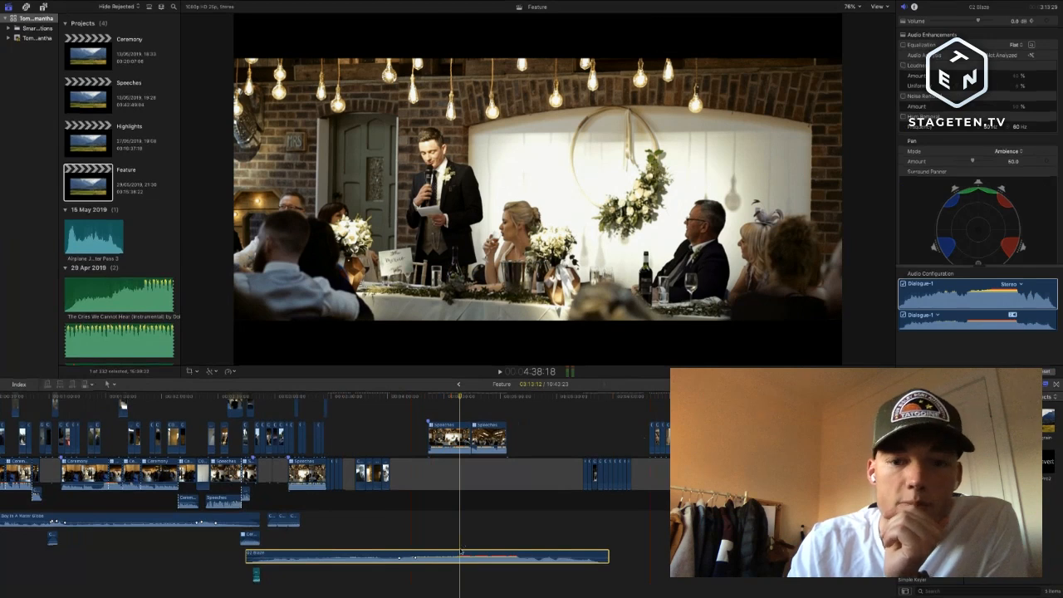
key("super+=")
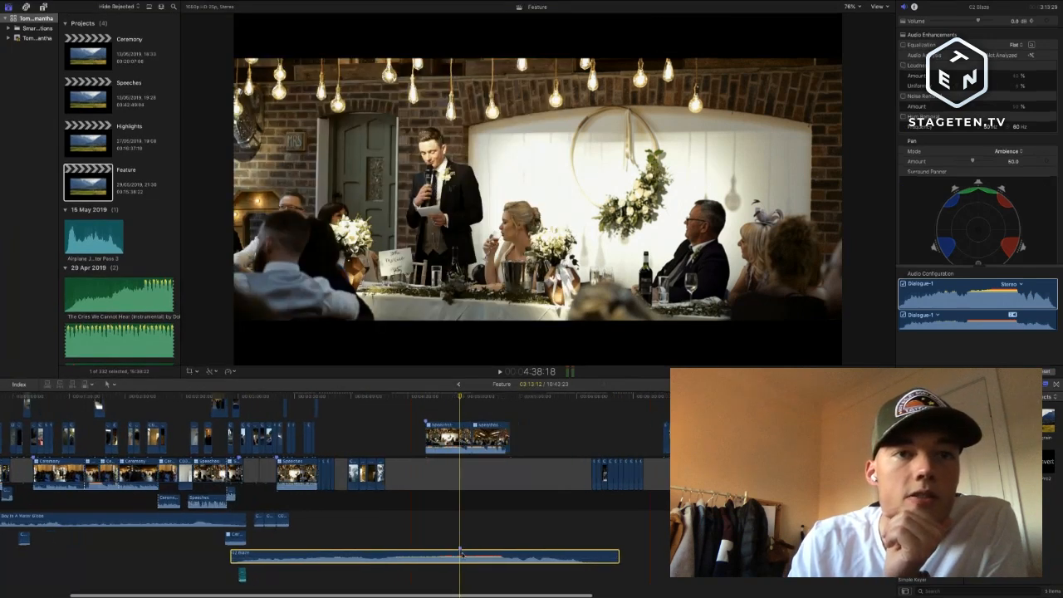
- Check the stretch around the moved Speeches clips and replay the section at the guitar clip against the music
key("super+=")
key("super+=")
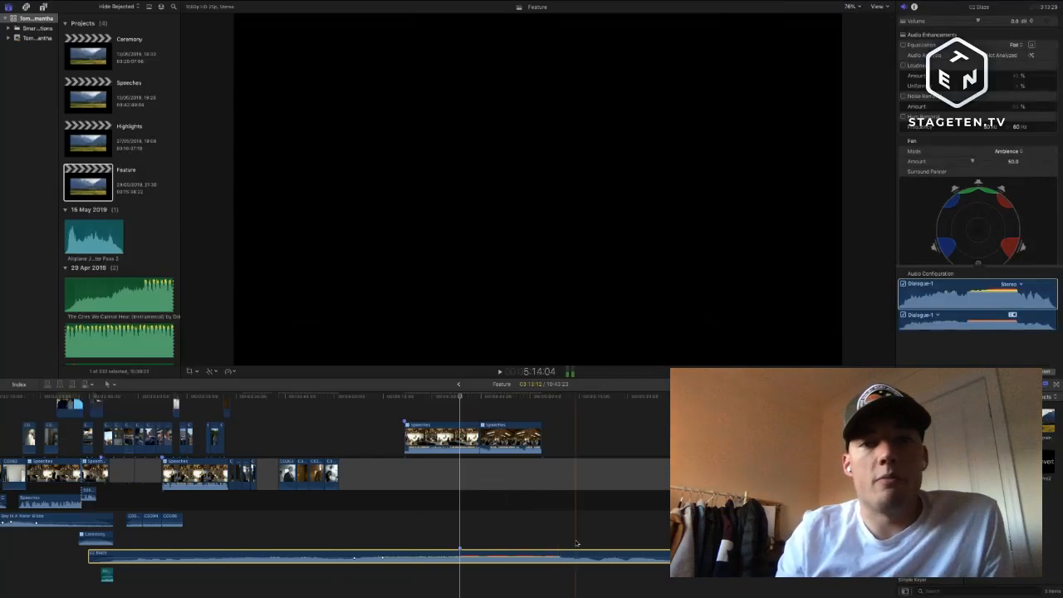
left_click(611, 538)
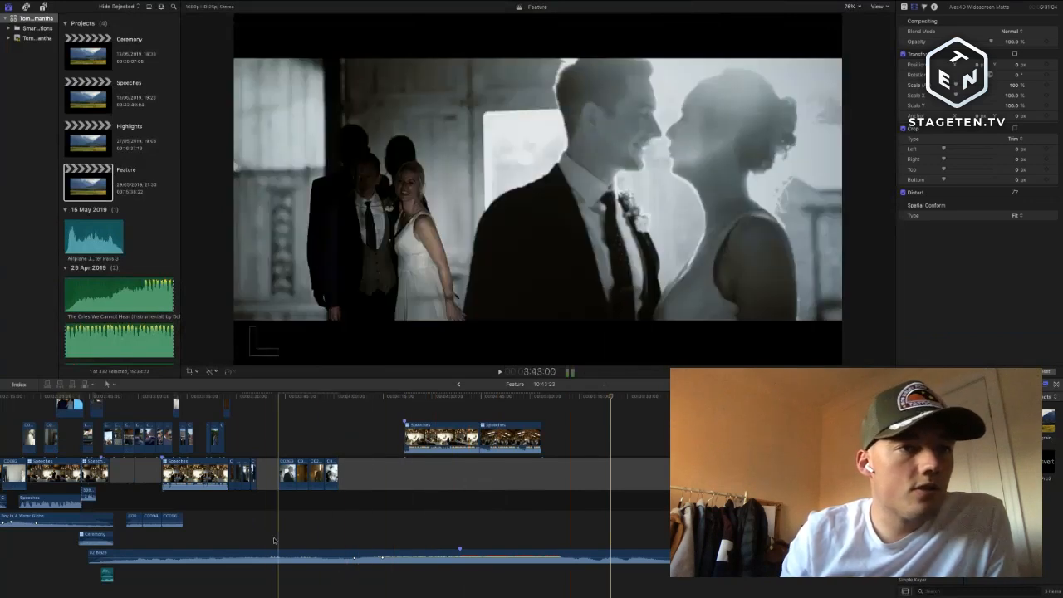
key("space")
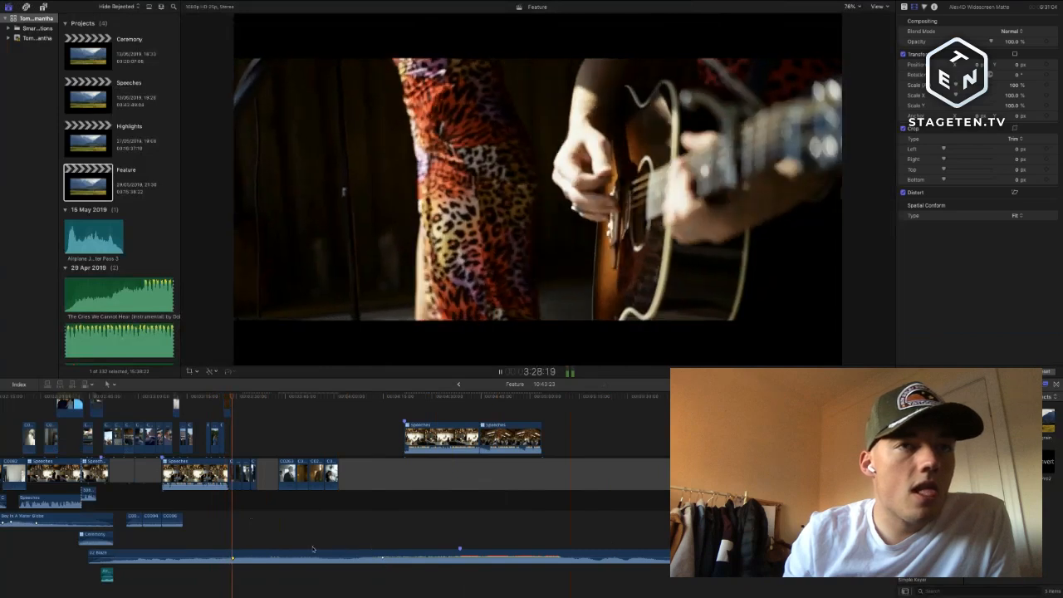
key("space")
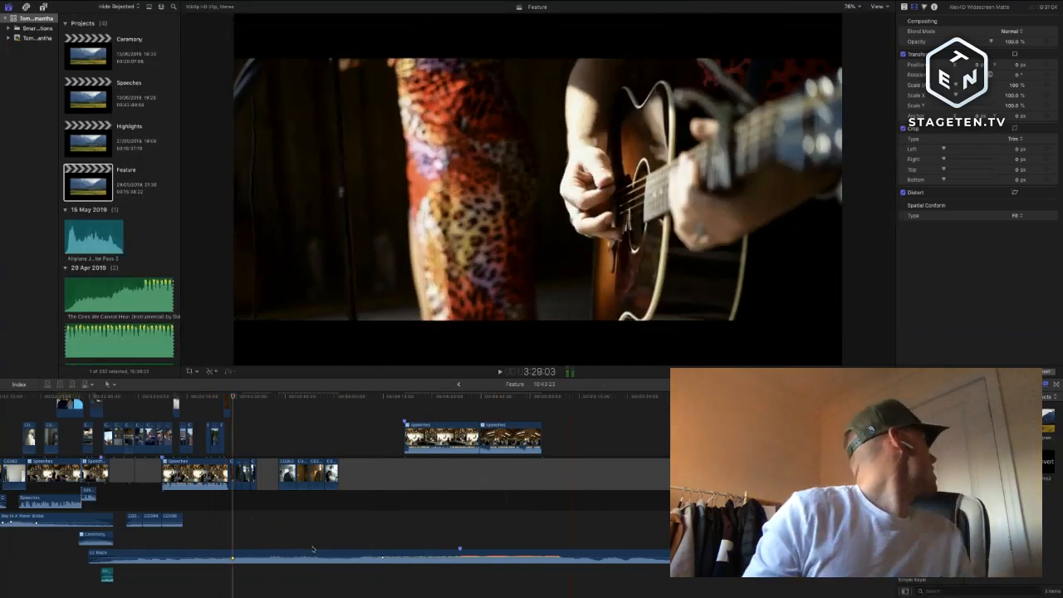
- Move the two connected Speeches clips into the main storyline, directly ahead of the couple clips
key("space")
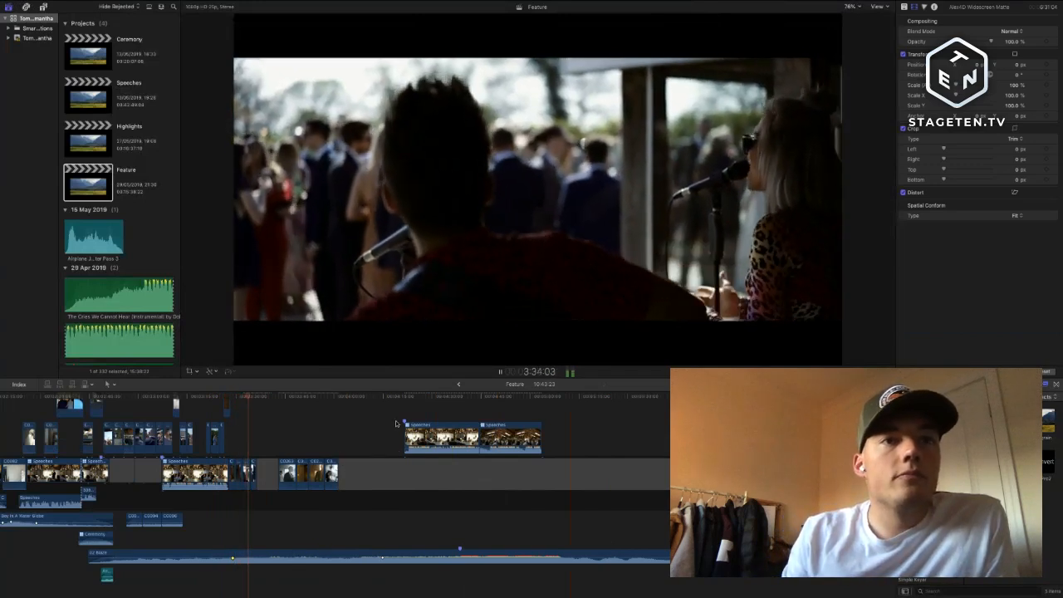
left_click_drag(400, 426, 541, 456)
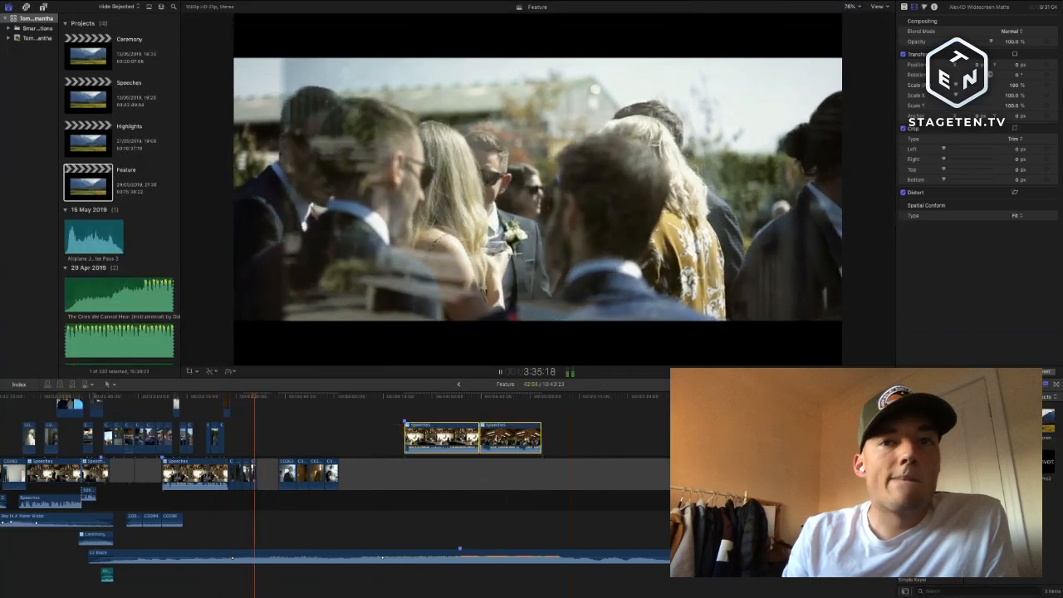
left_click_drag(468, 441, 306, 472)
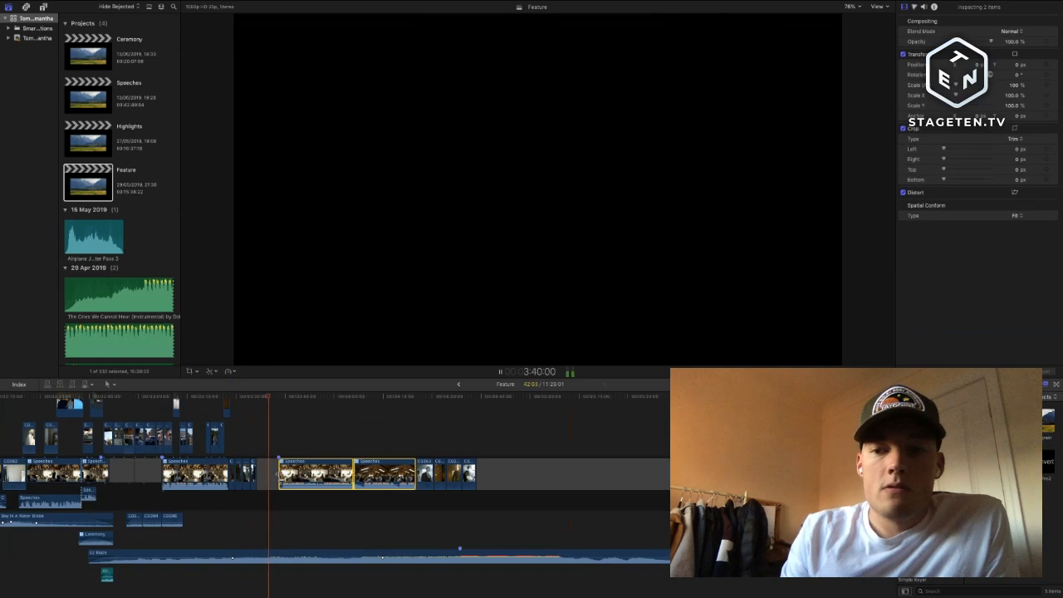
- Shorten the gap ahead of the first moved Speeches clip to 1:21 and replay the change from the musician clips
scroll(278, 474, "up", 1)
left_click_drag(273, 475, 267, 475)
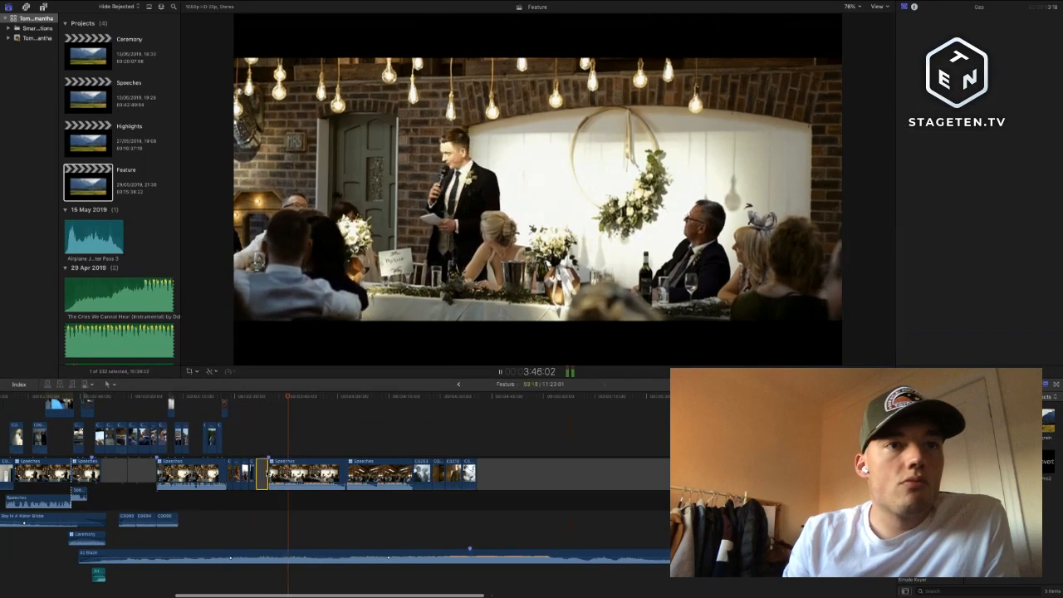
left_click_drag(267, 475, 260, 475)
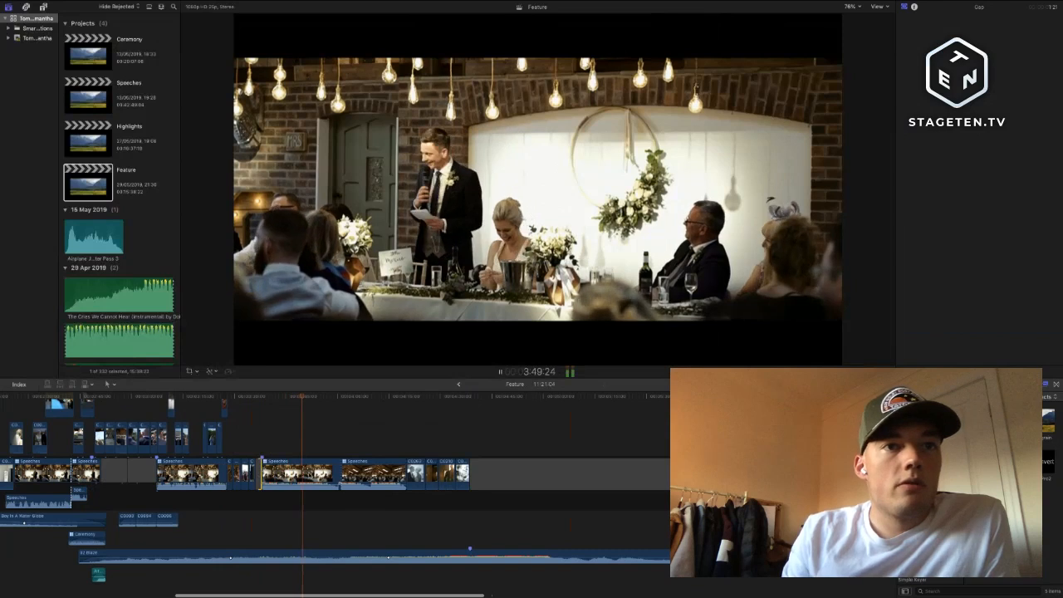
left_click(374, 437)
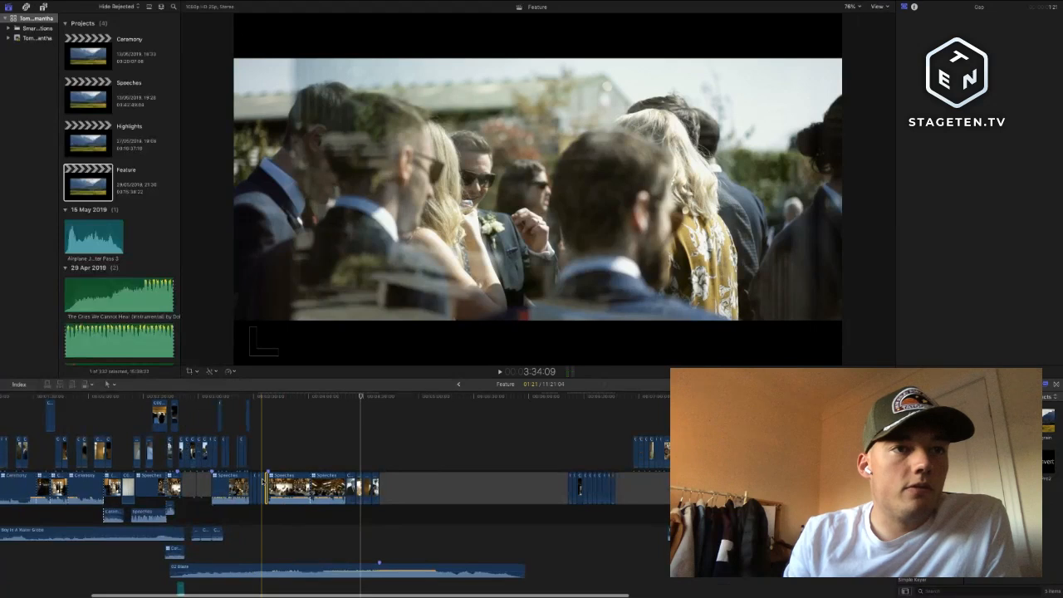
scroll(262, 480, "up", 3)
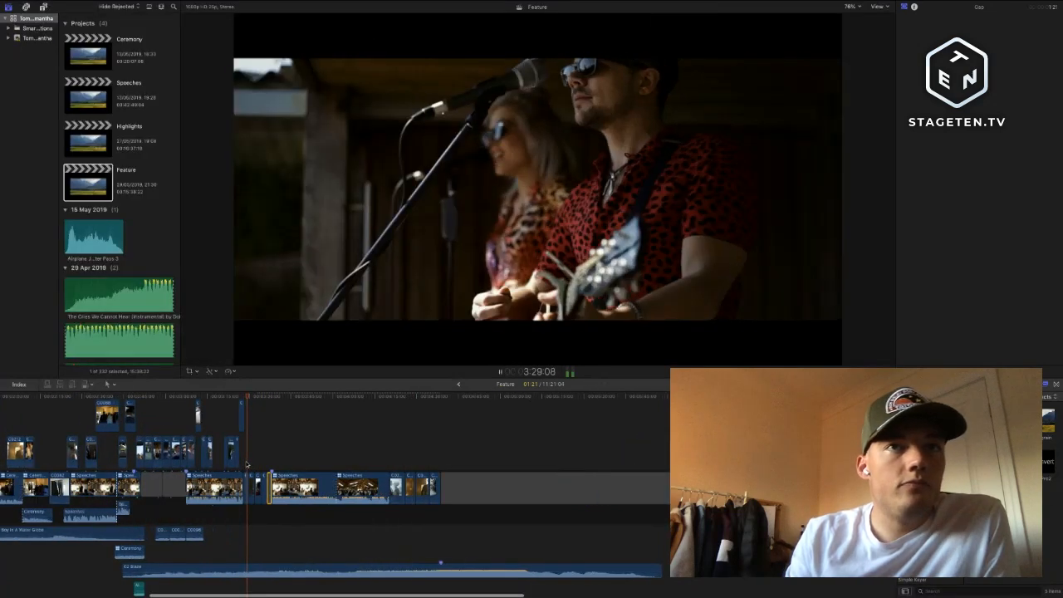
scroll(249, 467, "up", 2)
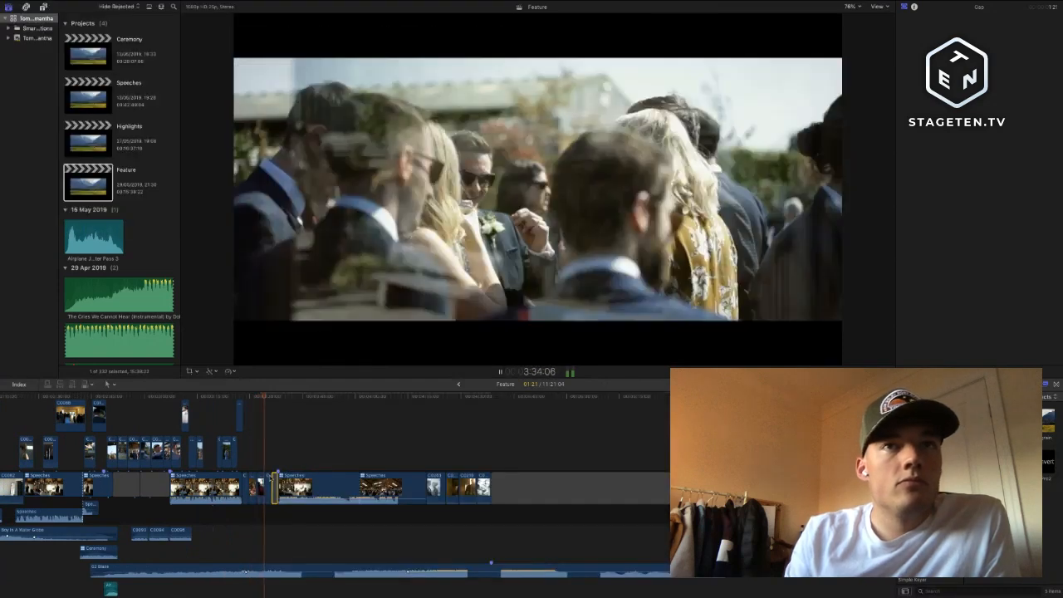
key("super+minus")
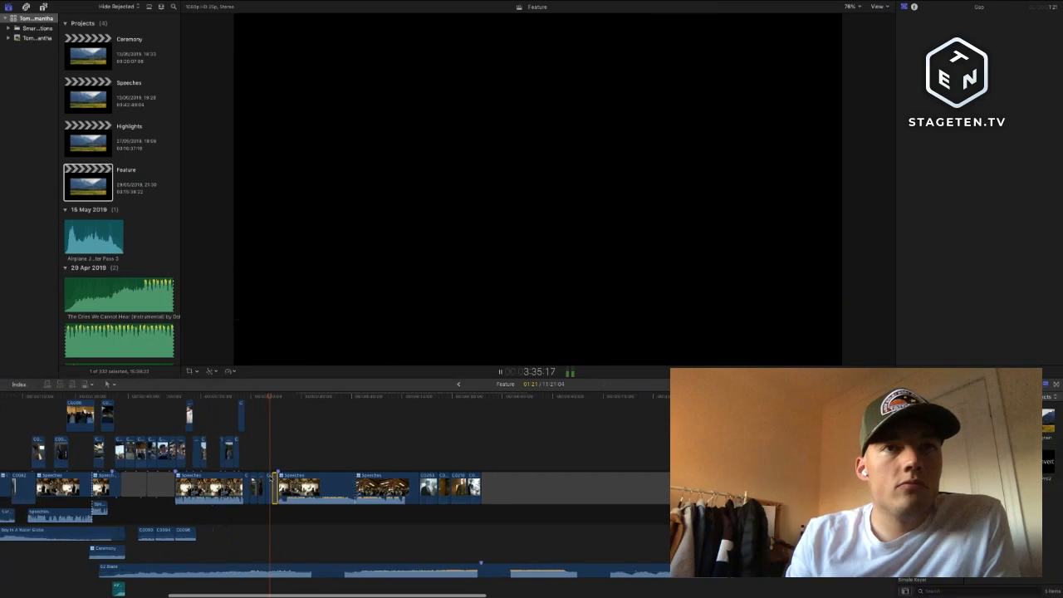
key("space")
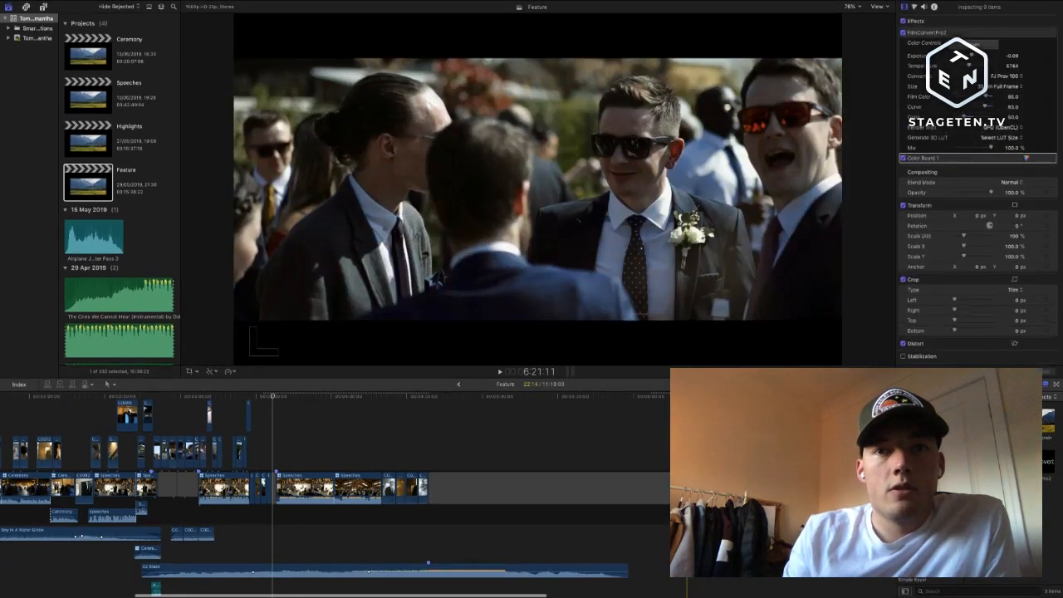
- Move the nine guest clips from further along the main storyline to connect around 3:36, at the start of the moved Speeches section
left_click_drag(681, 487, 270, 458)
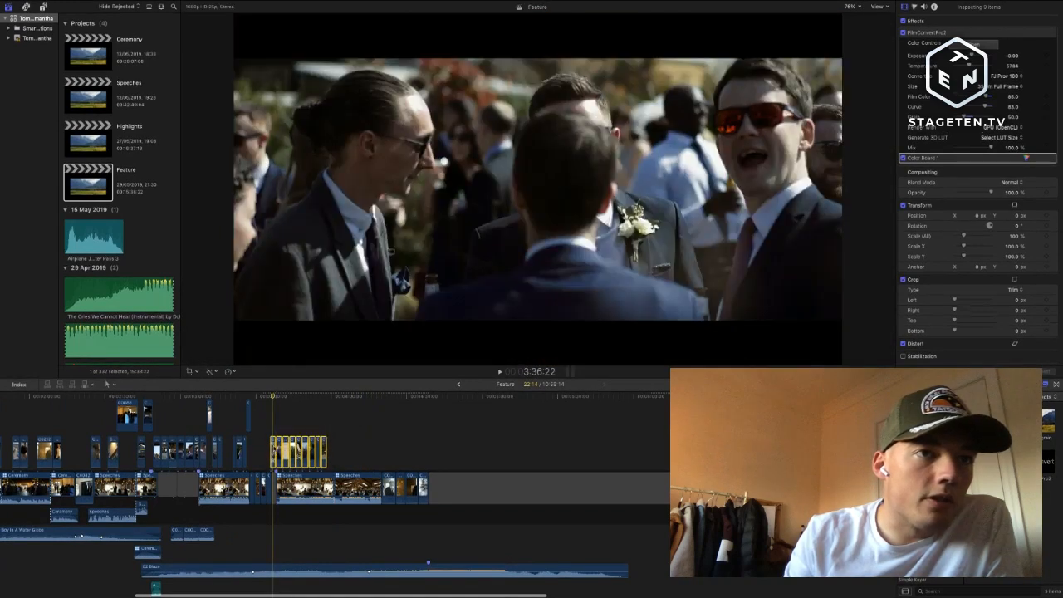
key("super+equal")
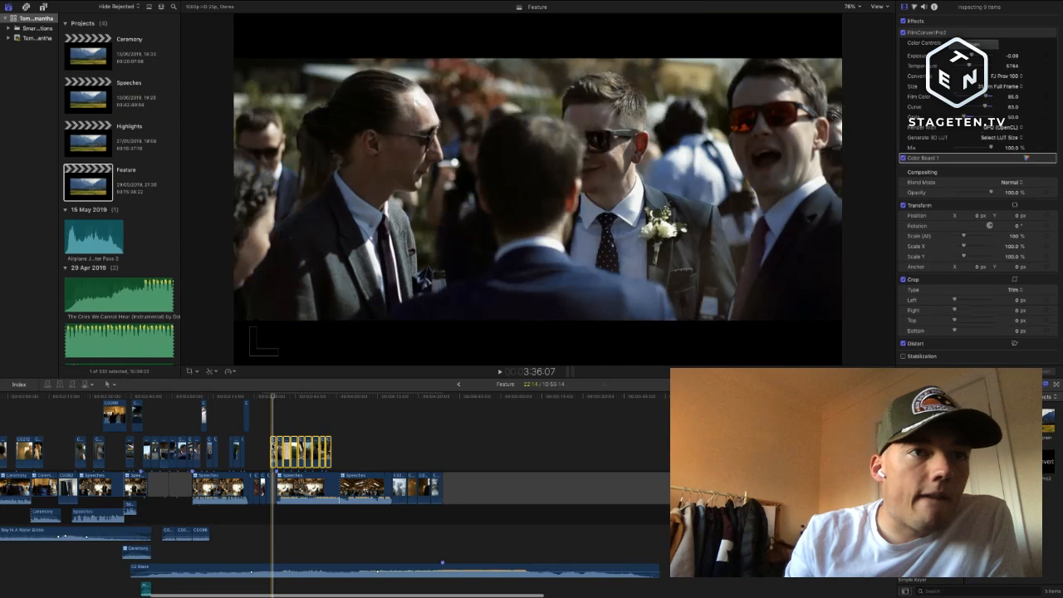
left_click_drag(271, 457, 272, 457)
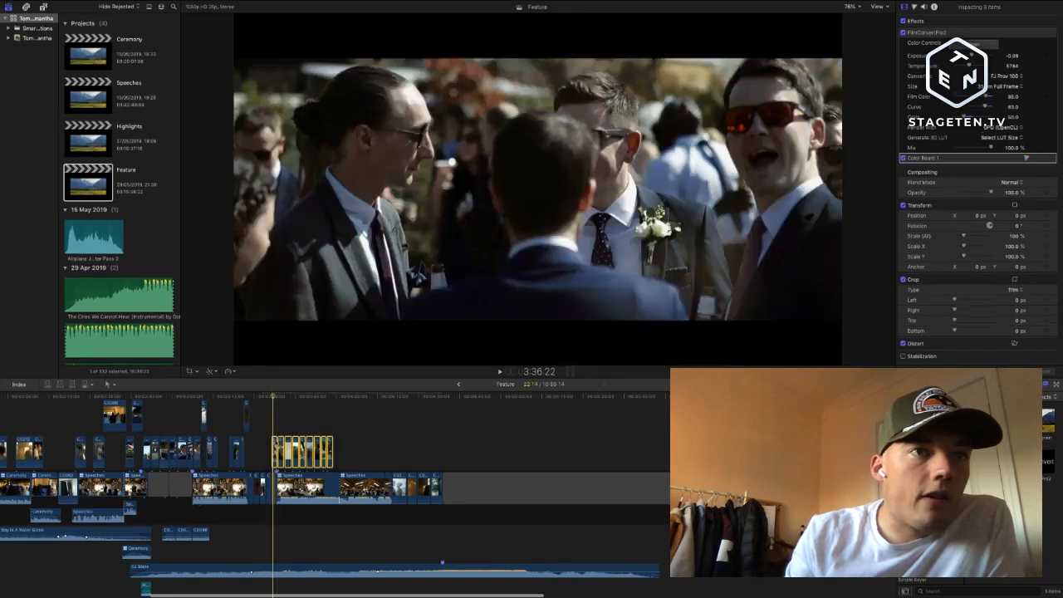
- Spread the connected guest clips over the moved Speeches section into spaced groups of two, three, two and two
left_click(276, 422)
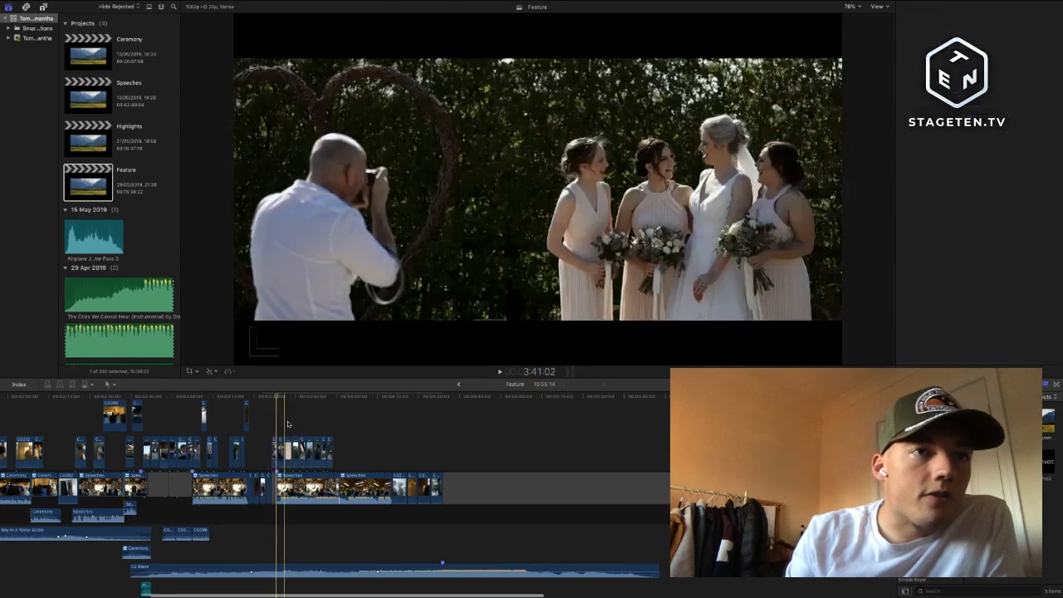
left_click_drag(288, 422, 300, 448)
key("space")
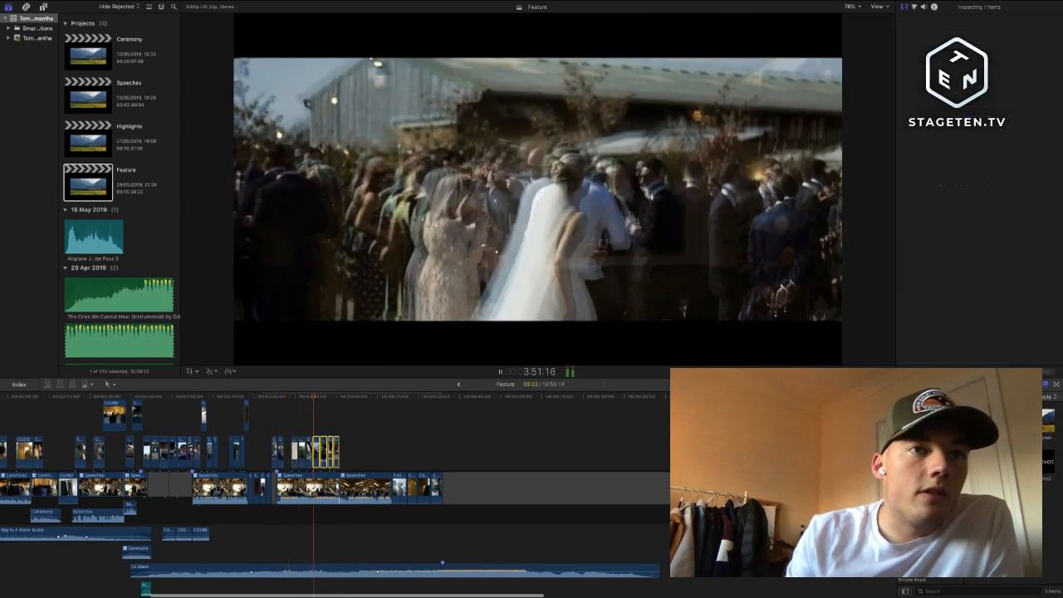
left_click_drag(329, 450, 349, 440)
key("space")
left_click(338, 428)
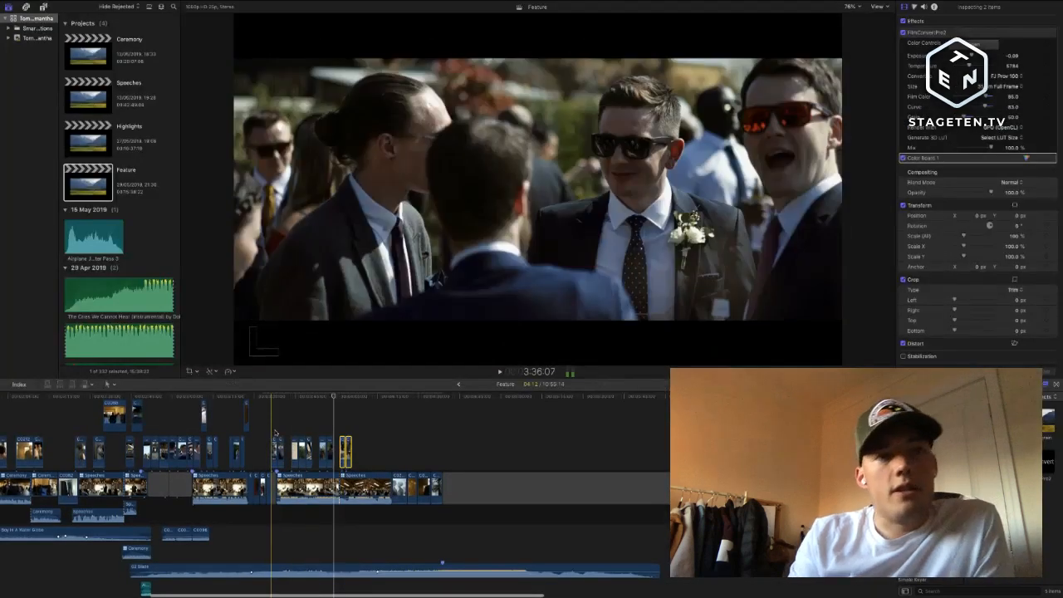
- Replay the spaced guest clips over the Speeches section and check the transition into the couple's silhouette clips
left_click(276, 433)
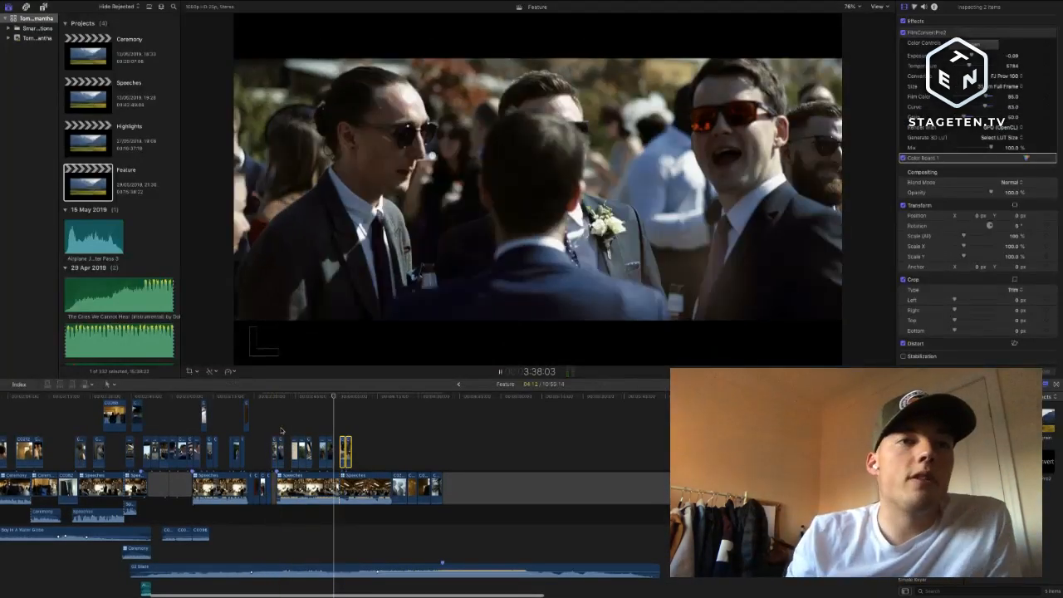
key("space")
scroll(287, 428, "up", 3)
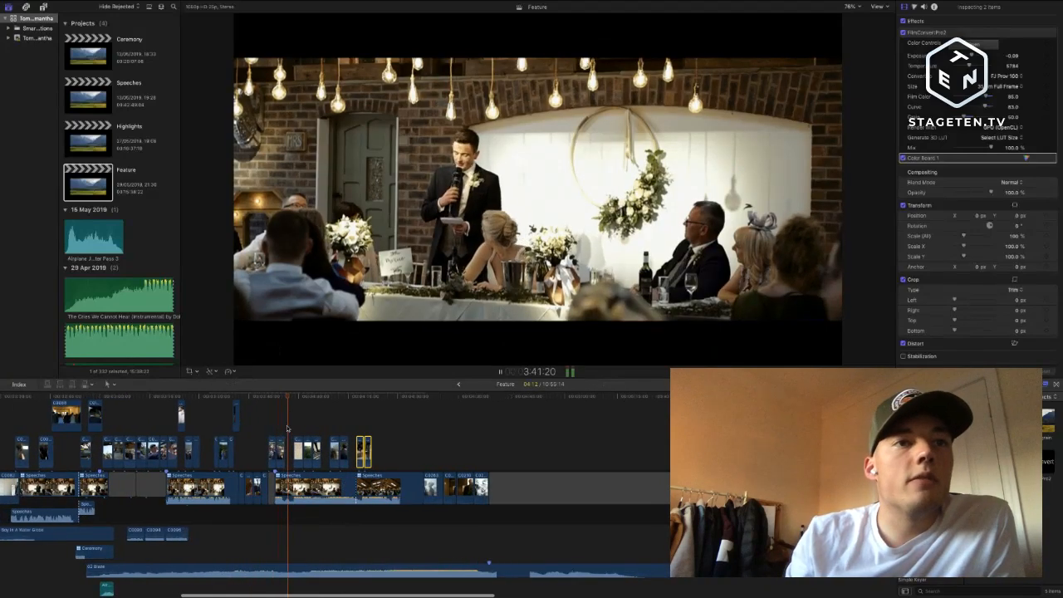
key("space")
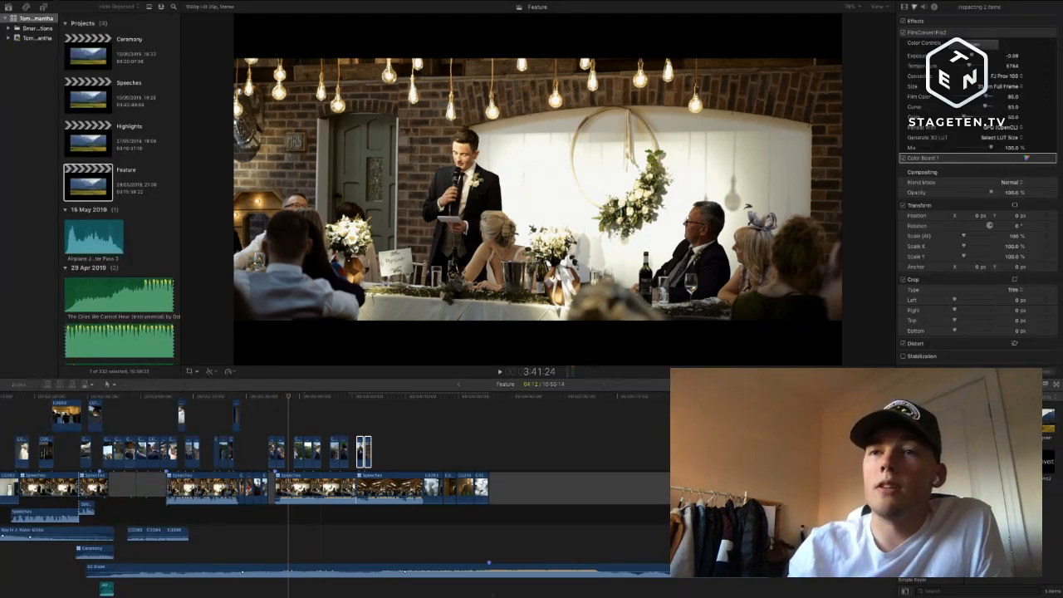
key("super+Tab")
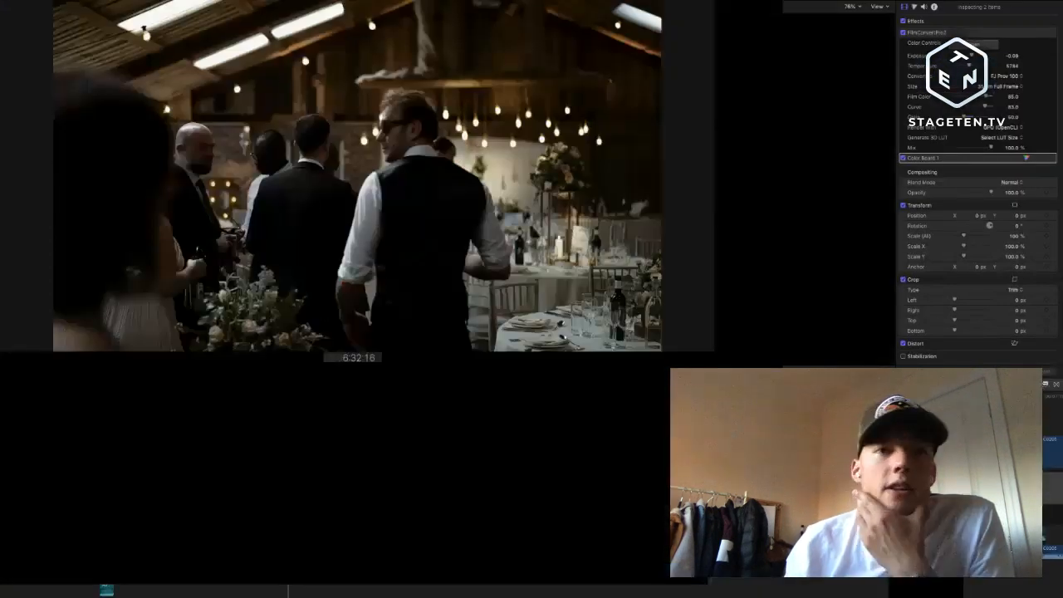
key("super+minus")
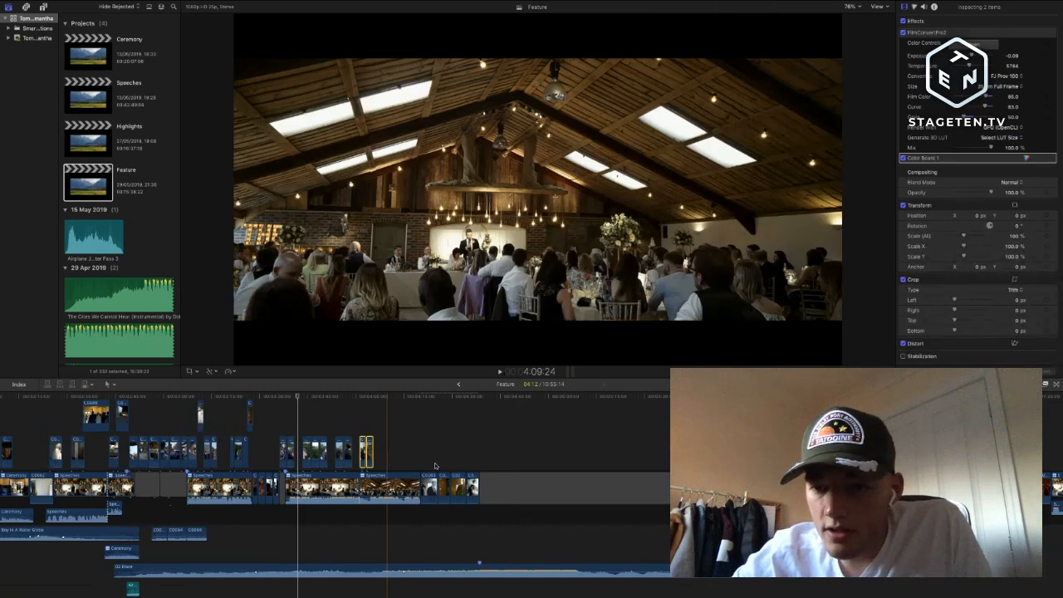
key("space")
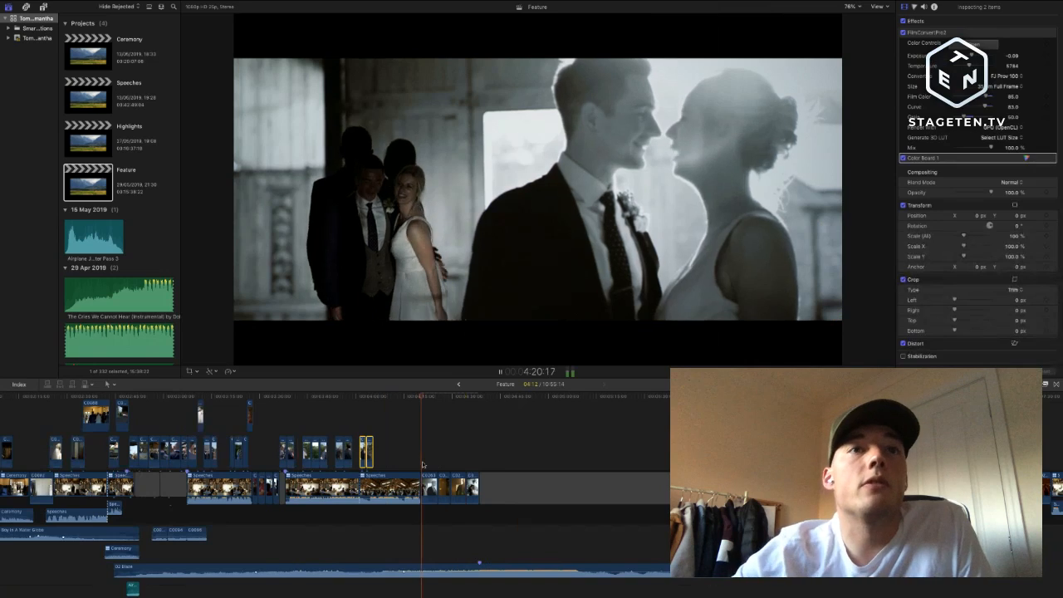
key("space")
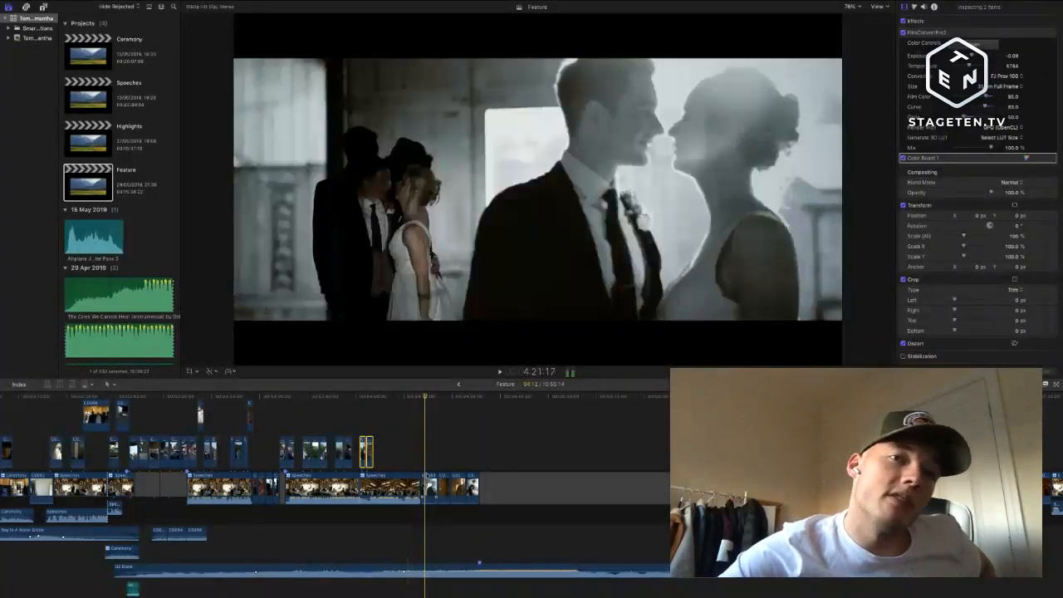
key("space")
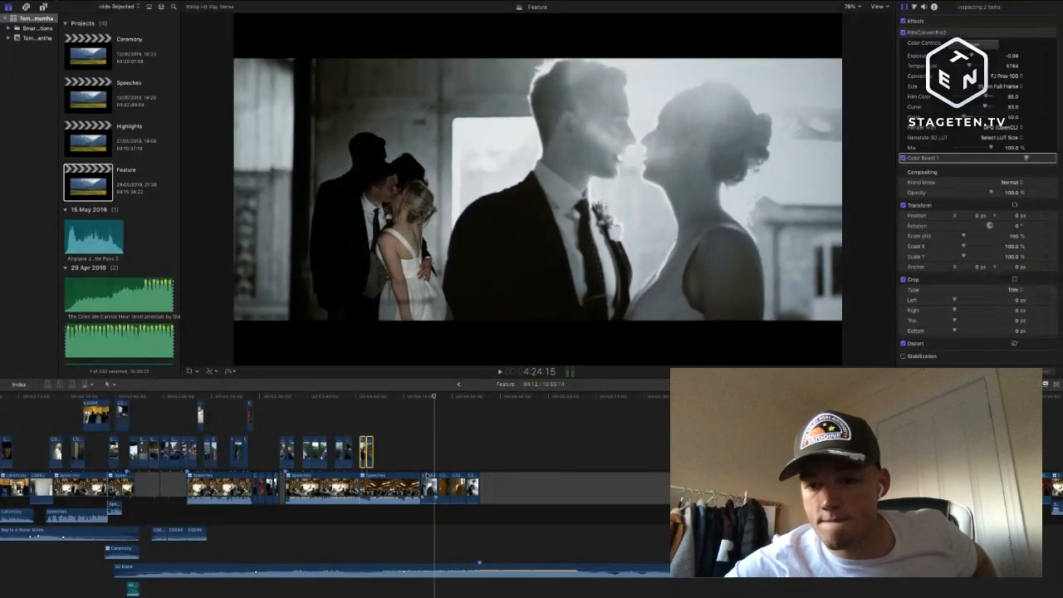
key("space")
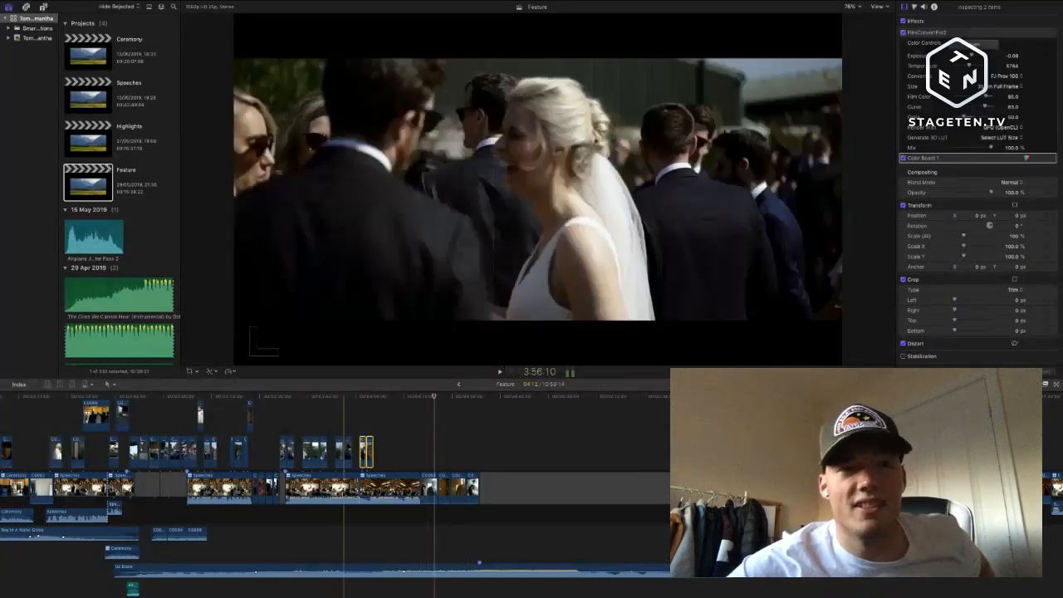
- Play from the start of the spaced guest clips and shift the group of three, starting with the bridesmaids' photo shot, 1:06 later
key("space")
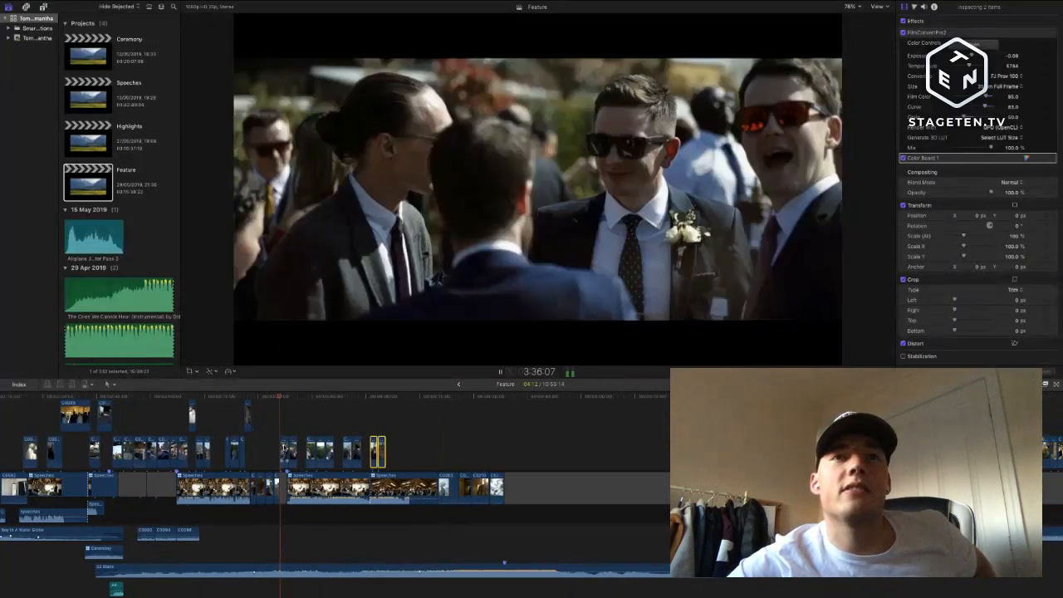
scroll(285, 447, "up", 3)
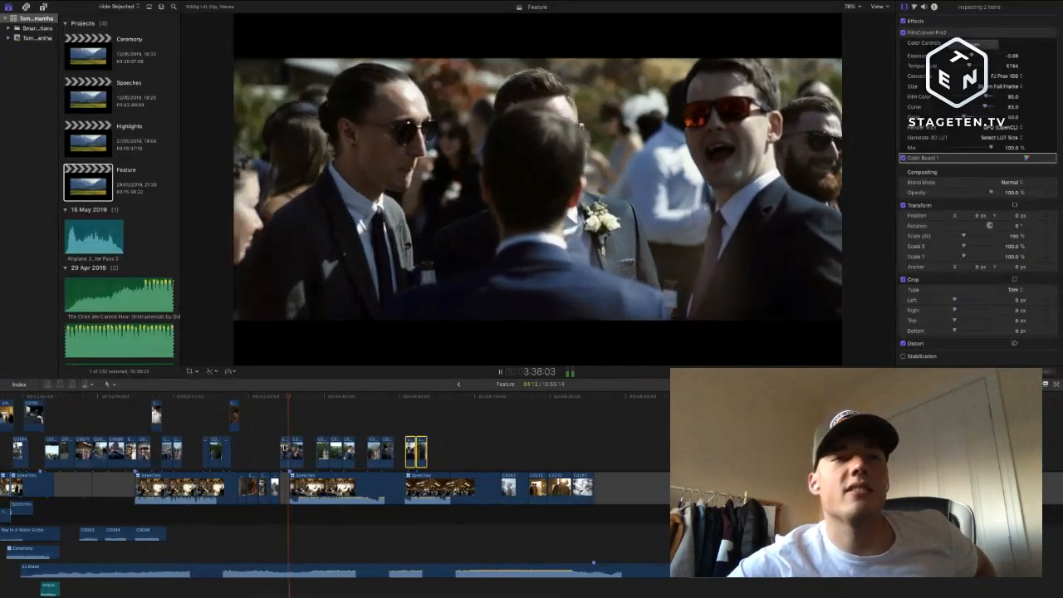
scroll(294, 430, "up", 3)
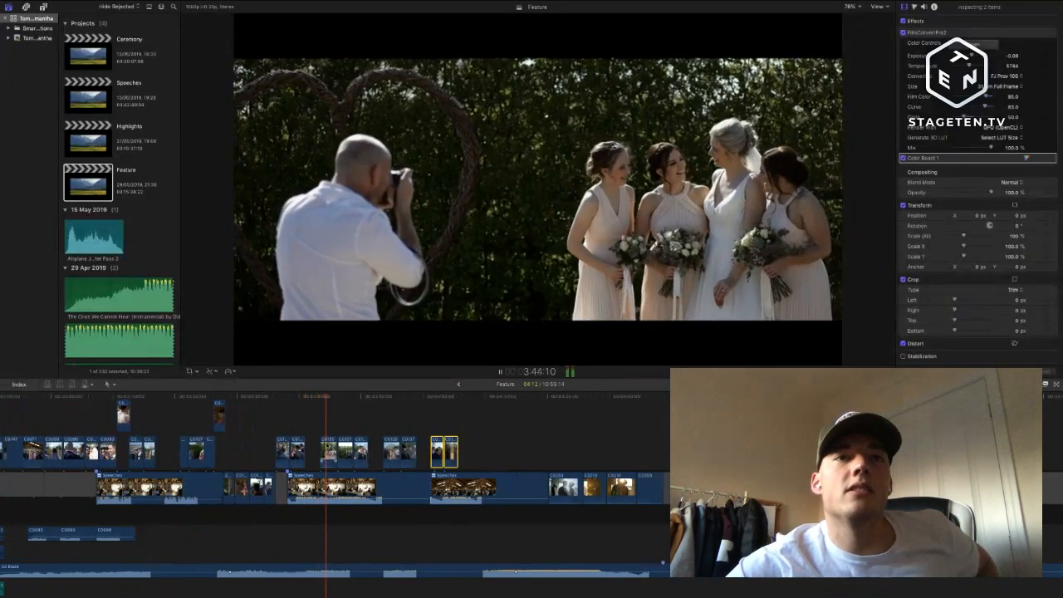
scroll(319, 438, "up", 3)
left_click_drag(316, 432, 340, 451)
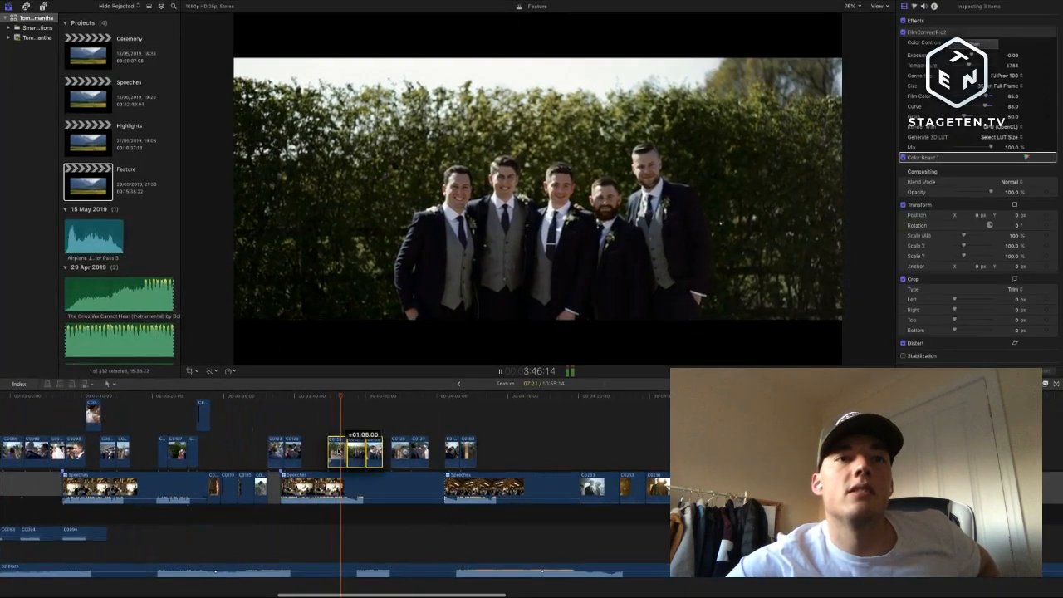
- Trim the end of the posed groomsmen clip to 3:49:11 and move the following groomsmen clip up against it
left_click(314, 425)
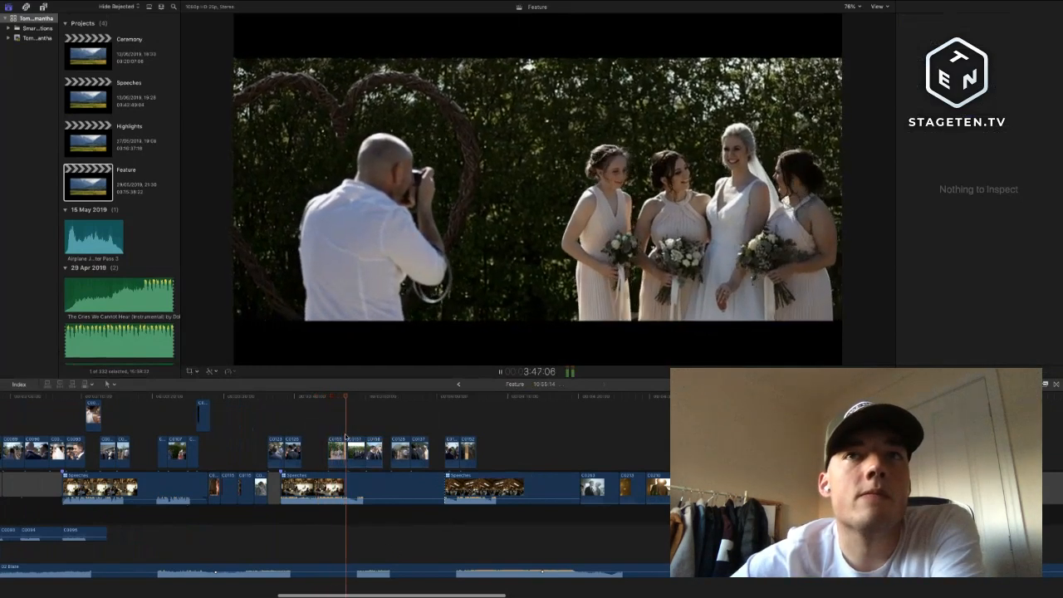
key("super+=")
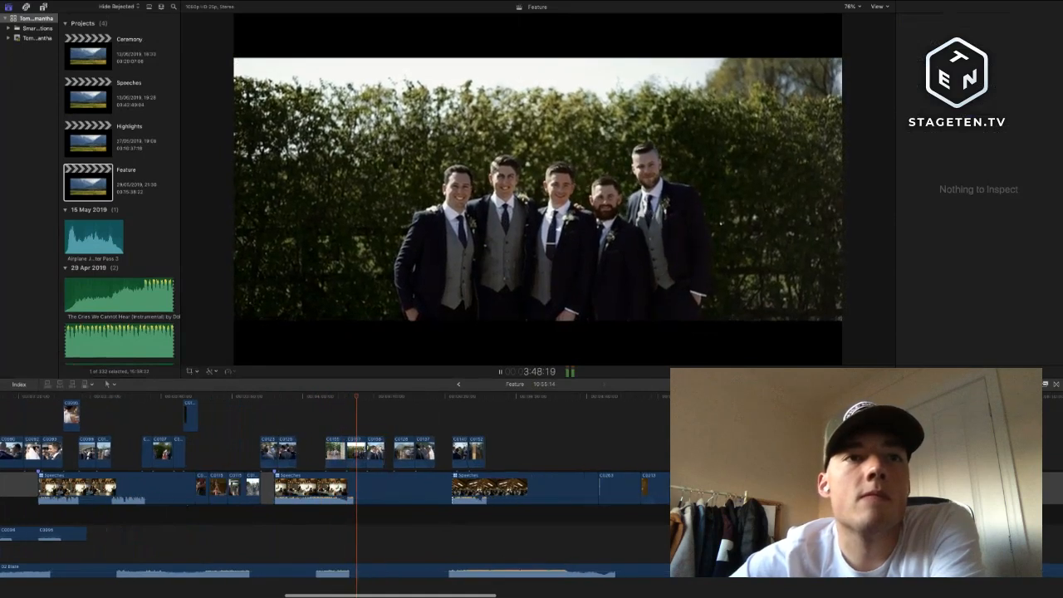
key("super+=")
key("space")
key("super+4")
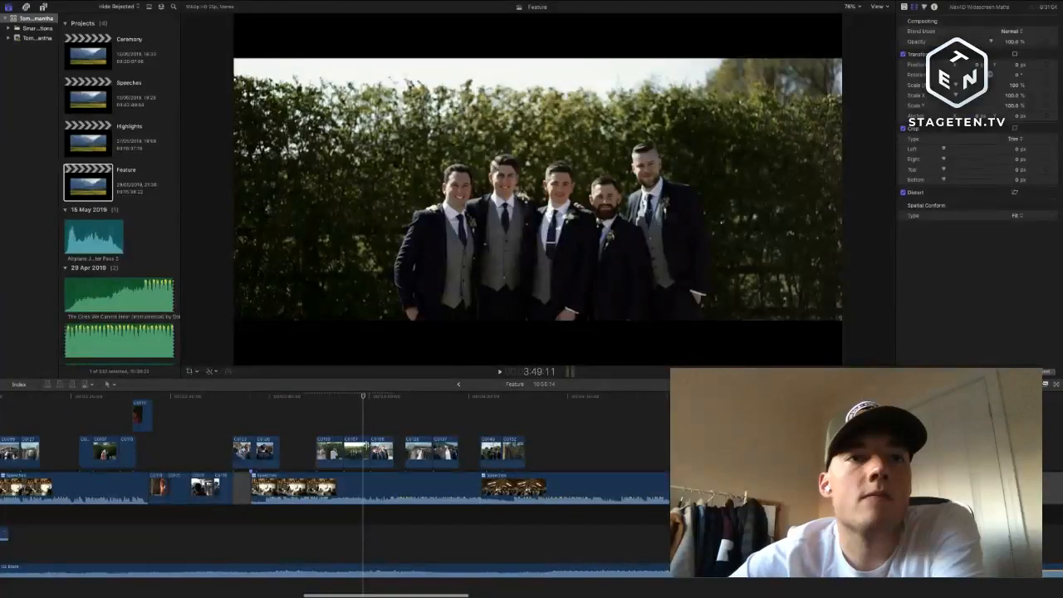
key("super+7")
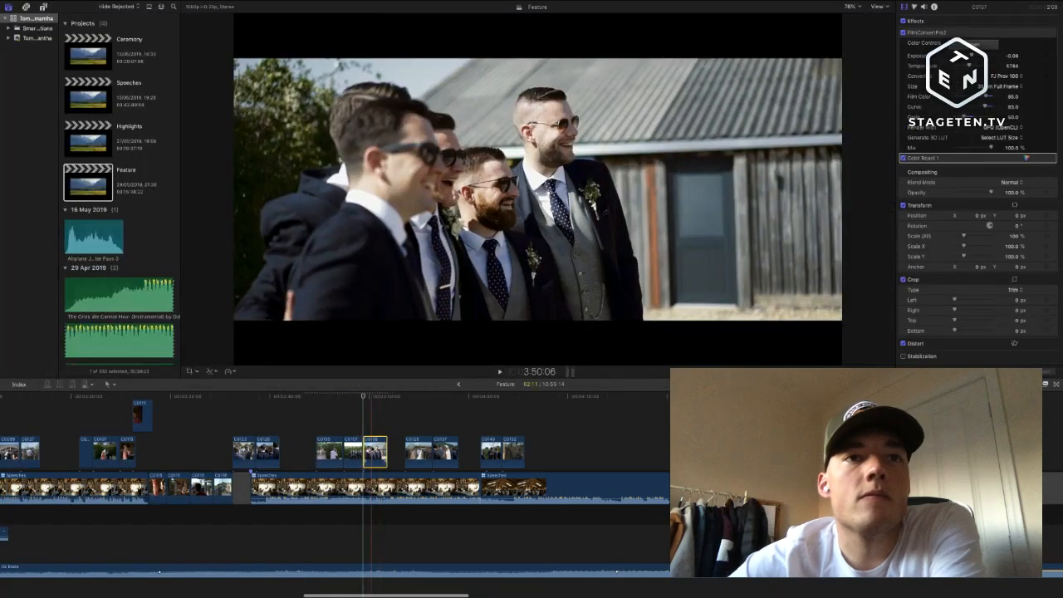
- Move the connected bride clip pair earlier to overlap the groomsmen shot, and butt the laughing guests clip against the pair's end
key("space")
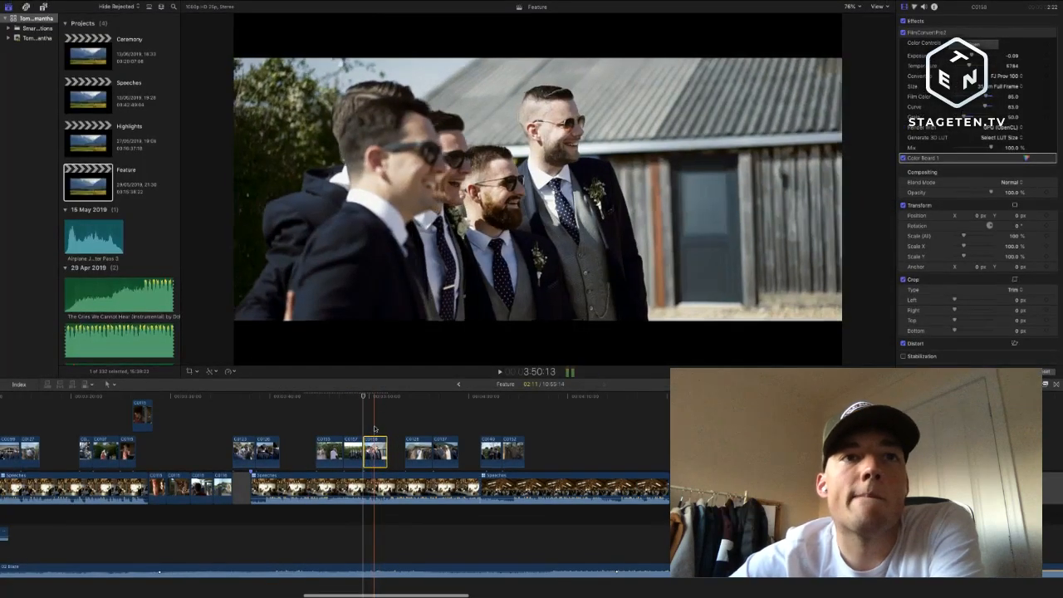
mouse_move(386, 439)
left_mouse_down()
mouse_move(377, 439)
mouse_move(440, 454)
mouse_move(392, 453)
left_mouse_up()
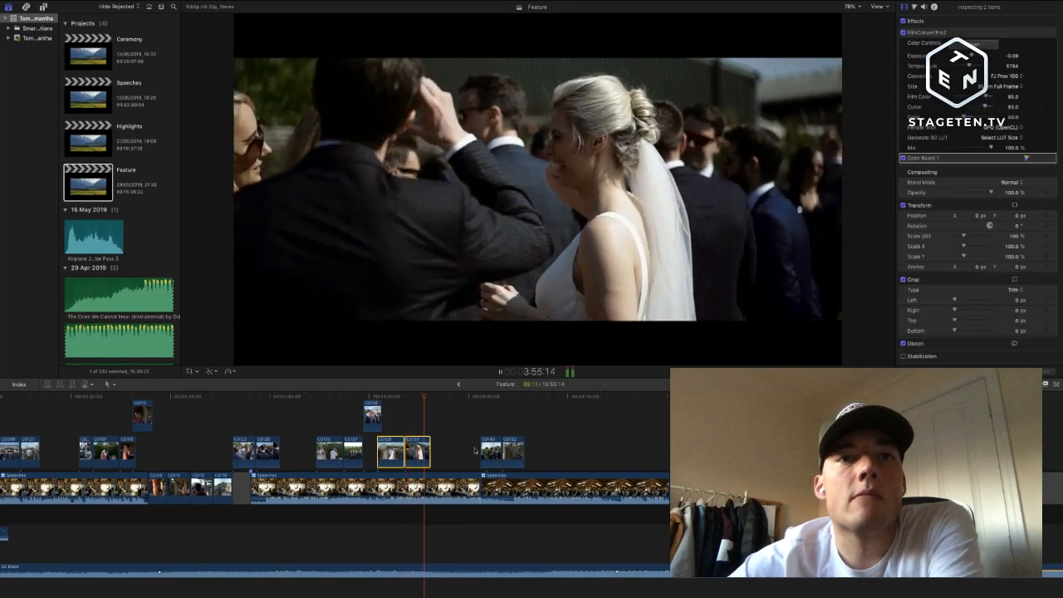
left_click_drag(464, 440, 503, 457)
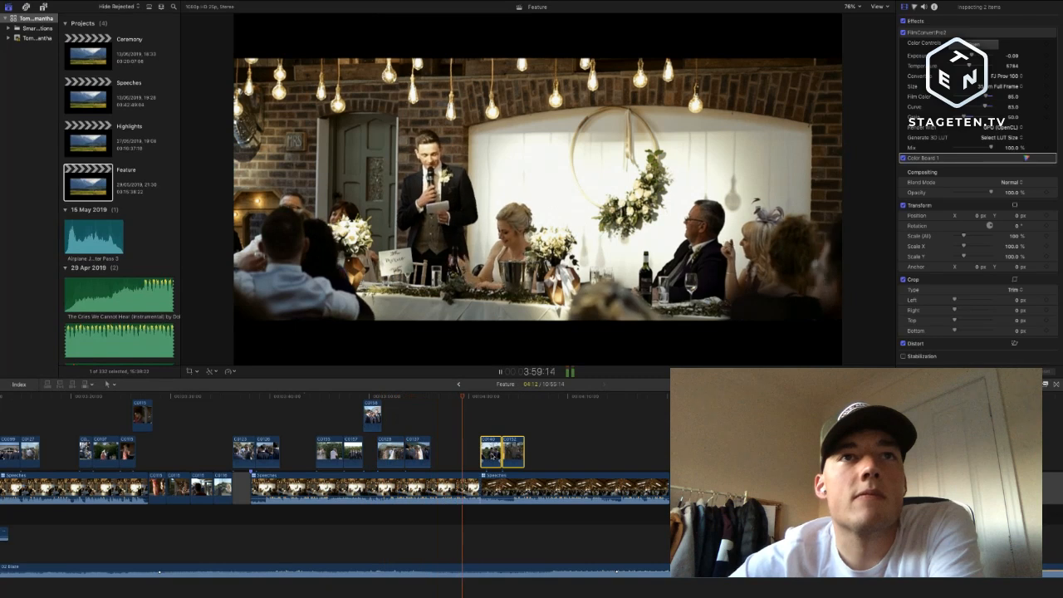
key("space")
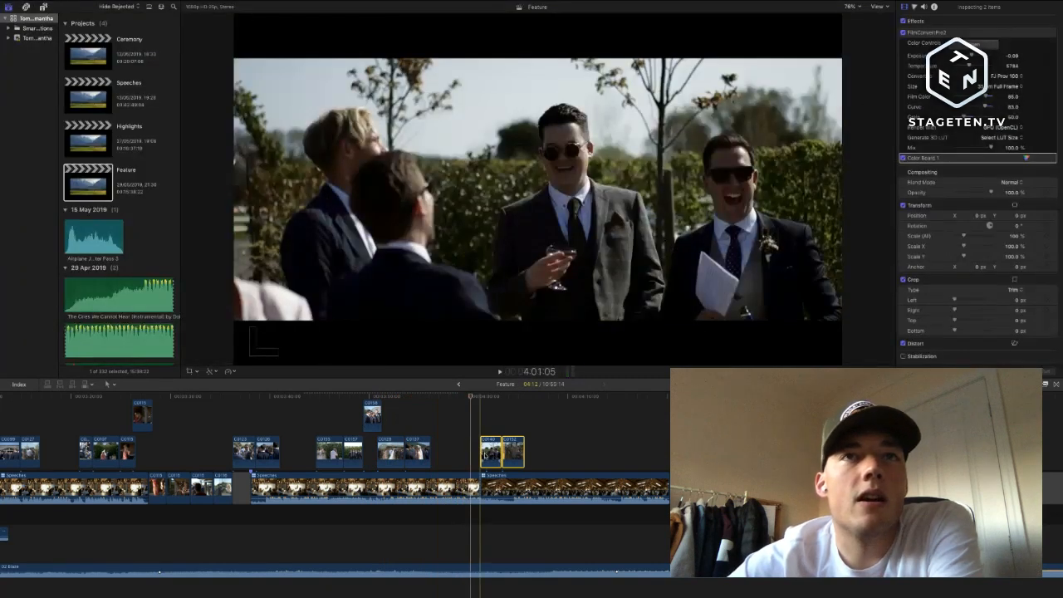
left_click(487, 429)
left_click_drag(485, 445, 431, 432)
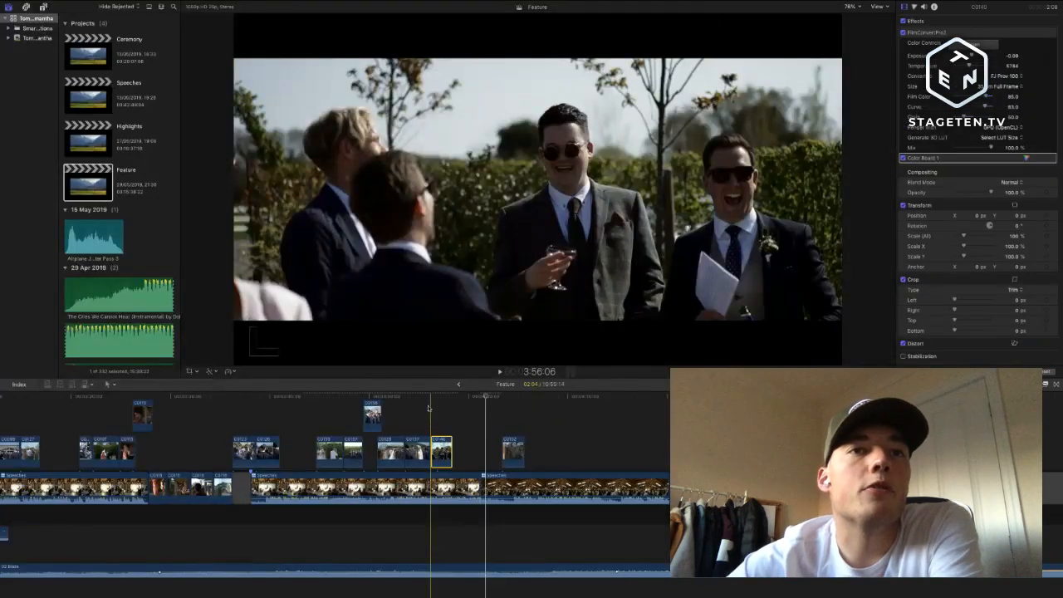
key("space")
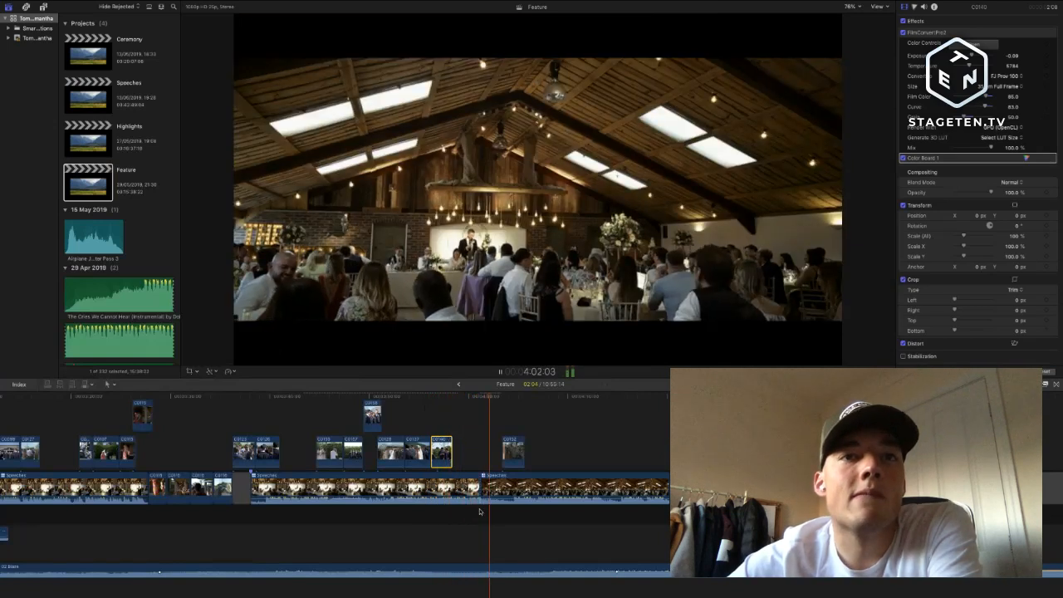
- Roll the cut between the two Speeches clips slightly later and move the C0152 clip against the end of the connected clips
left_click(483, 489)
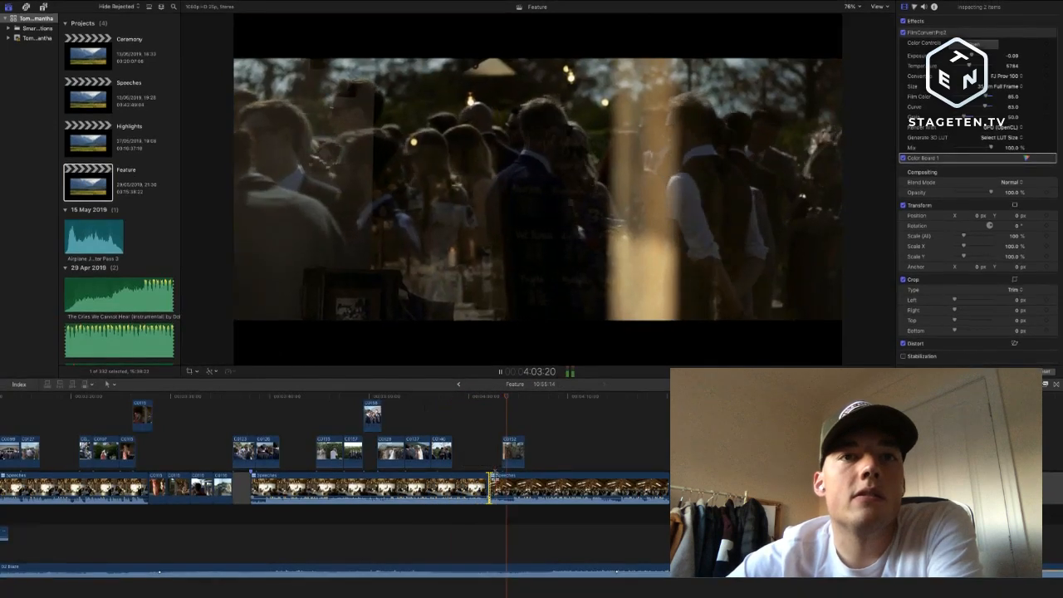
left_click_drag(512, 455, 463, 453)
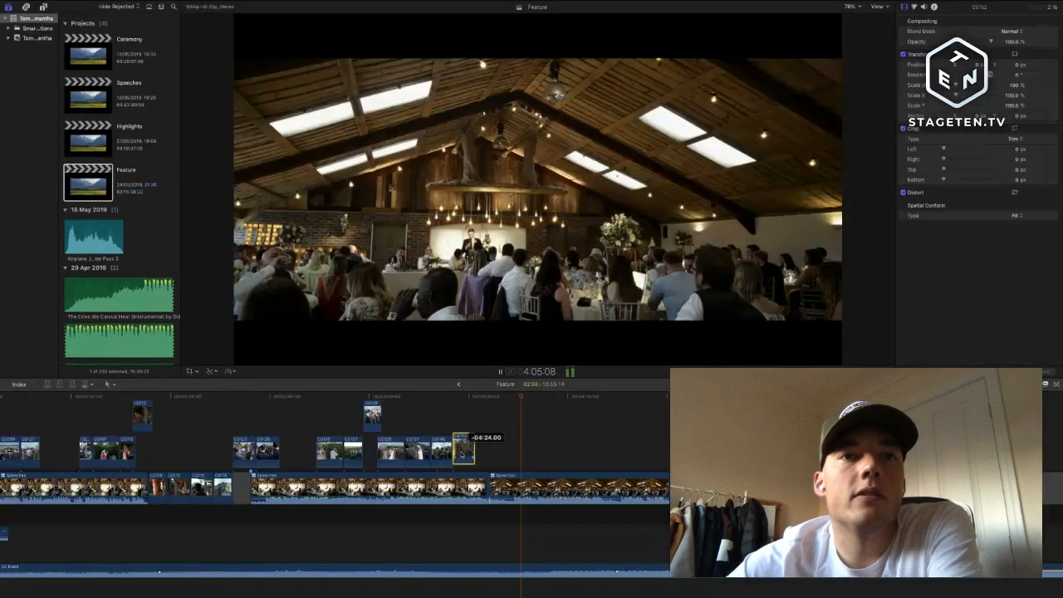
- Shorten the end of the C0152 clip slightly and roll the cut between the two Speeches clips later again
left_click(446, 425)
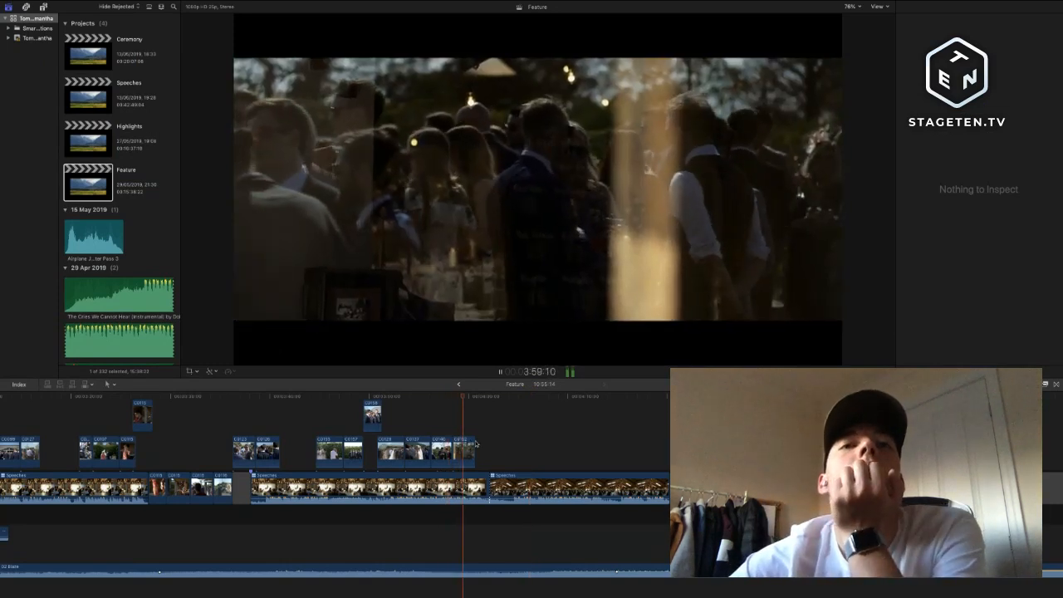
left_click(473, 441)
left_click_drag(473, 442, 468, 445)
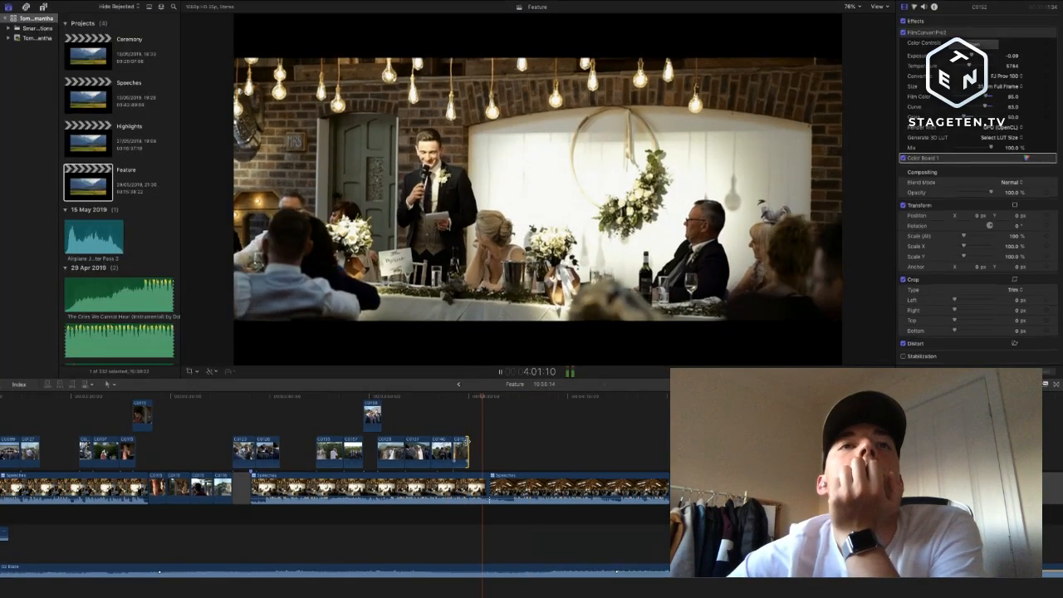
left_click_drag(489, 486, 495, 486)
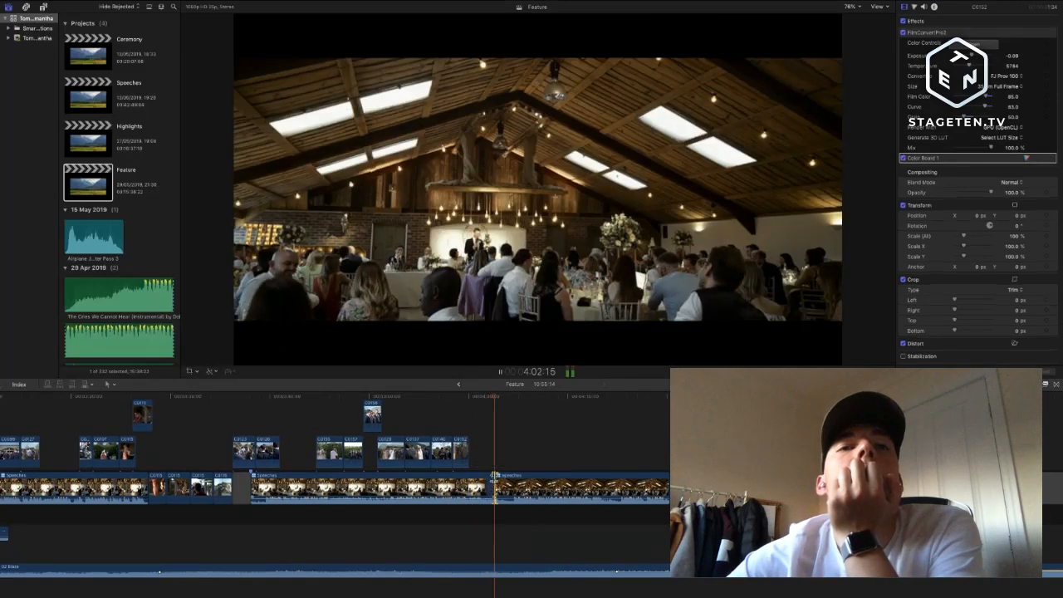
- Delete the long gap clip following the couple's silhouette shots and trim the start of the remaining gap
key("super+minus")
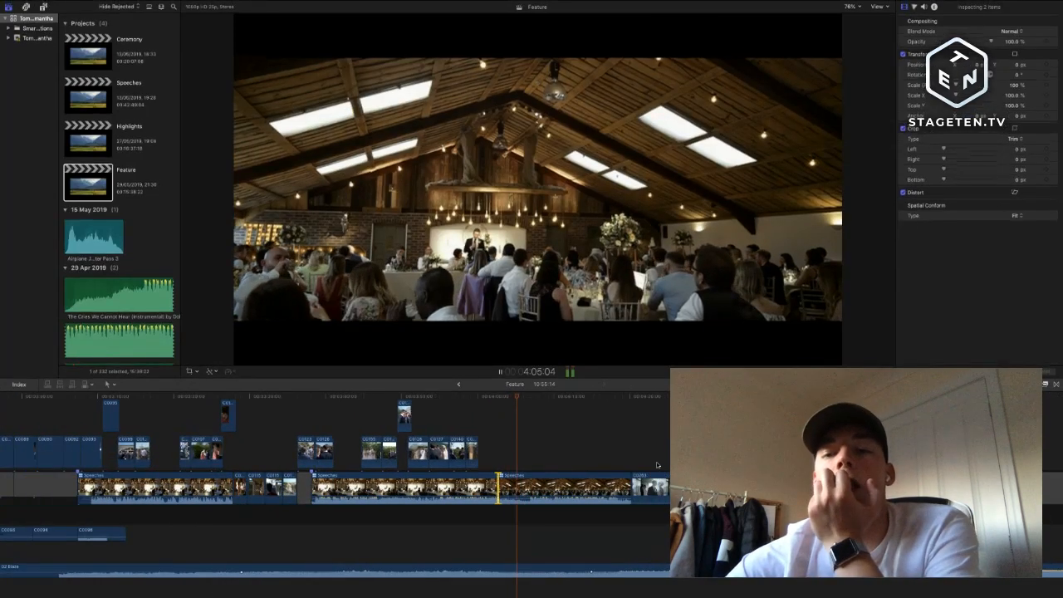
key("space")
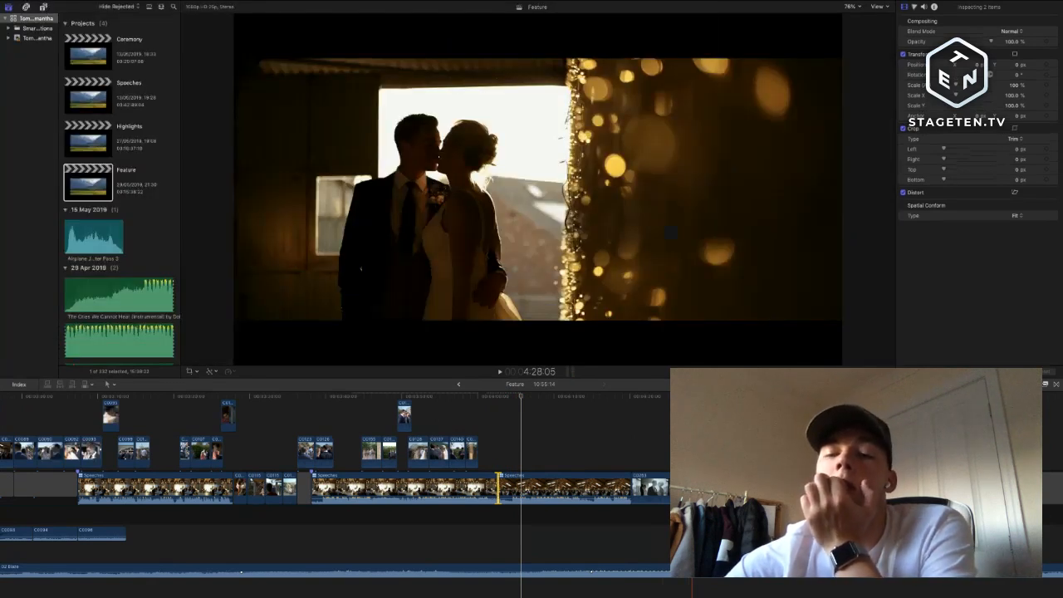
scroll(274, 490, "right", 10)
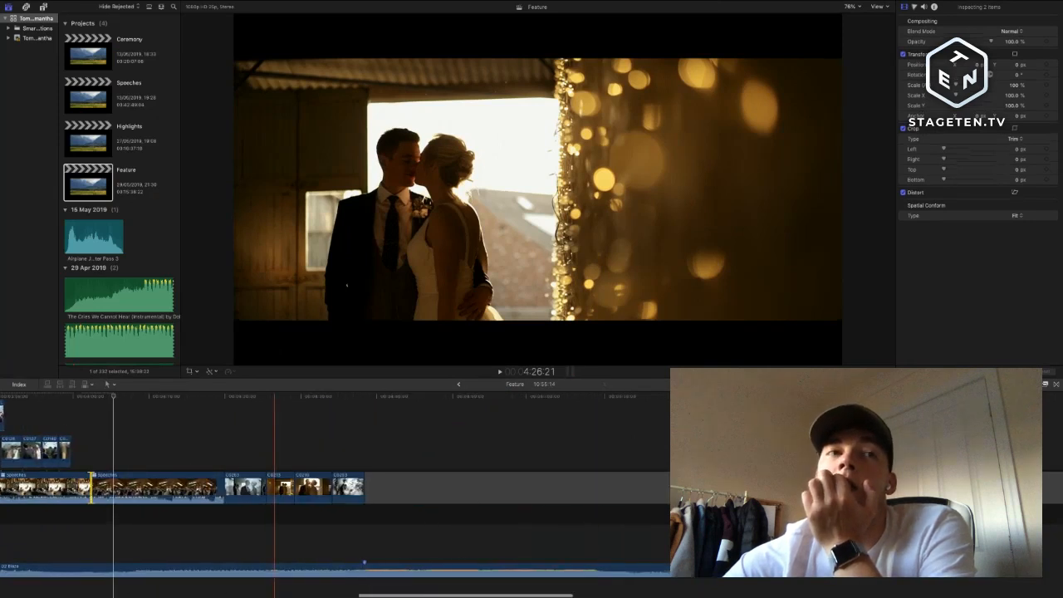
key("super+minus")
key("super+minus")
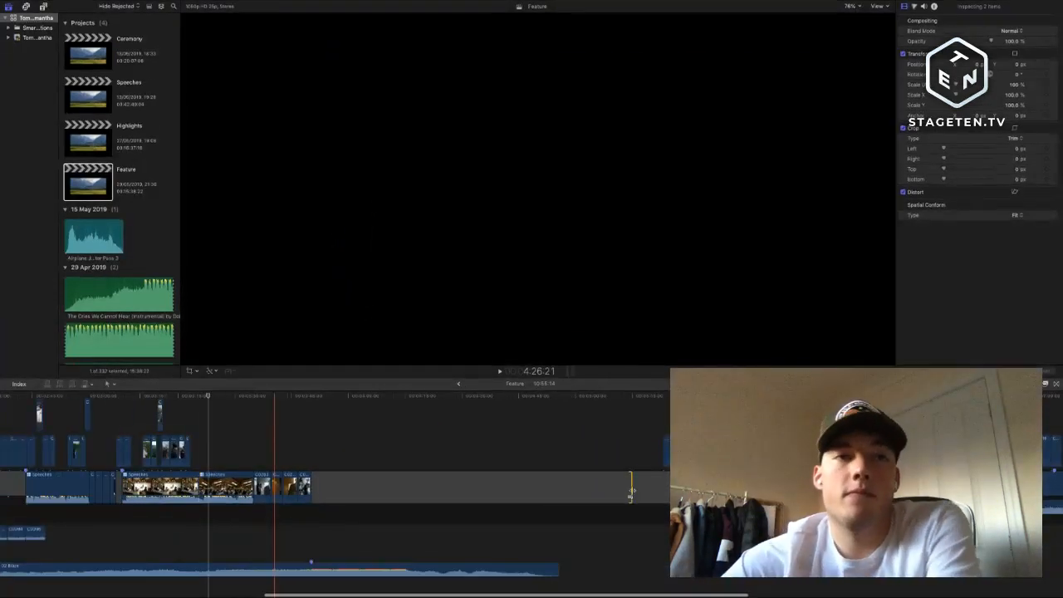
left_click(621, 492)
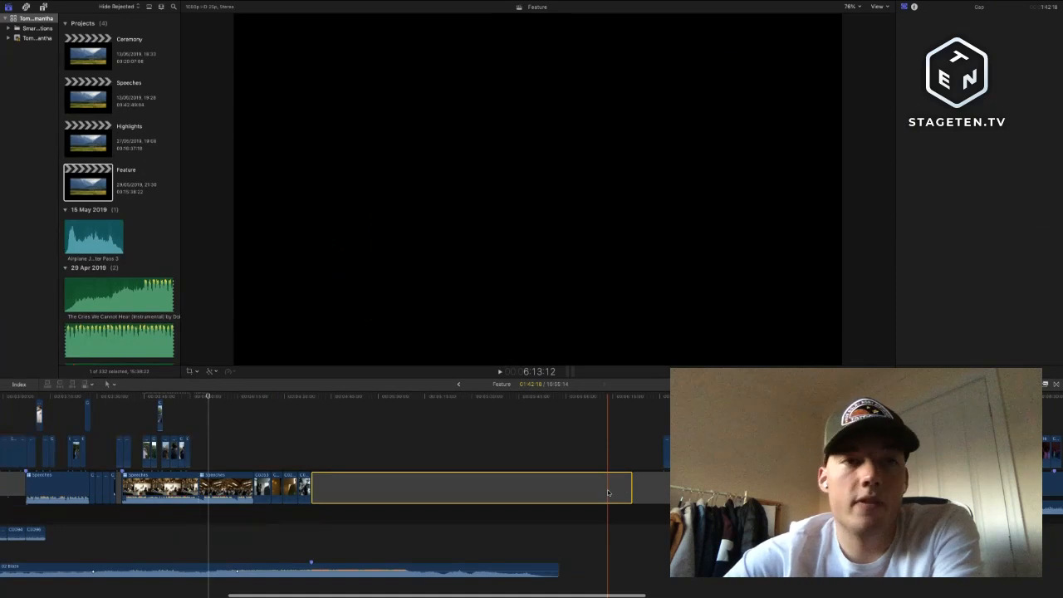
key("BackSpace")
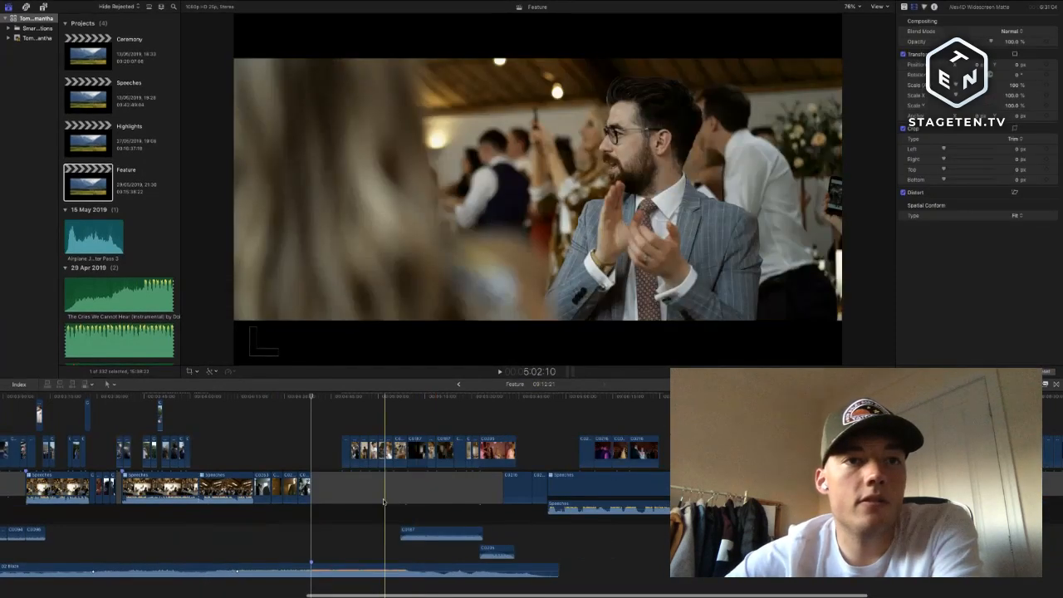
scroll(382, 502, "left", 2)
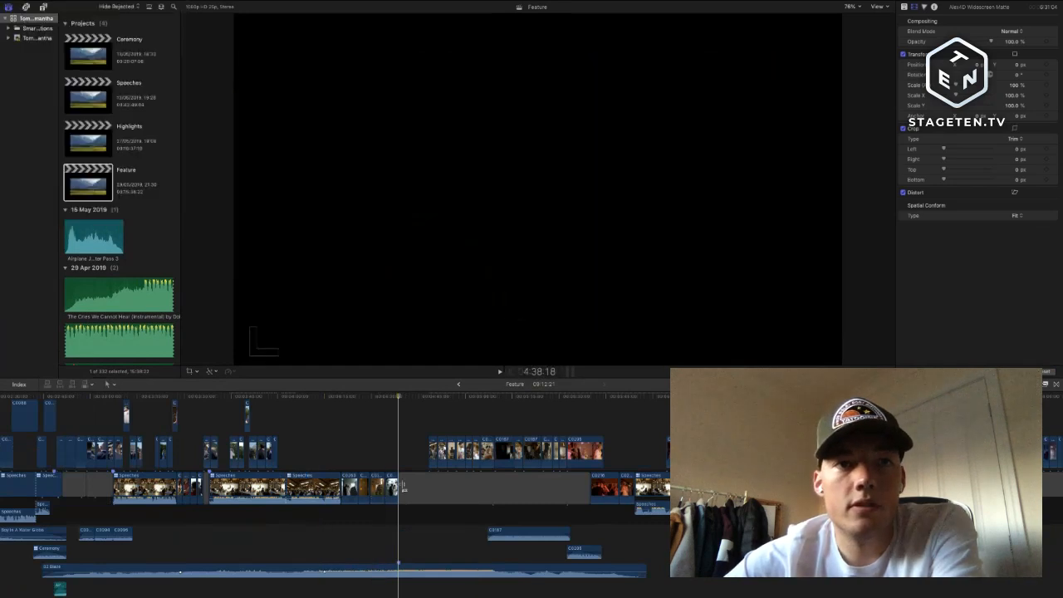
left_click_drag(402, 487, 412, 486)
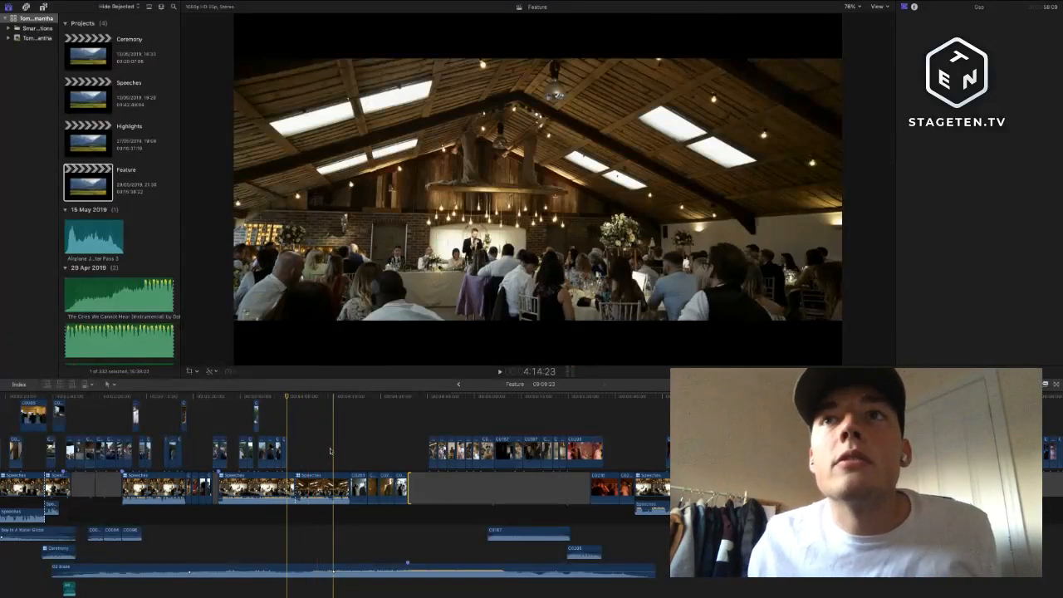
- Play back the groom's speech around the cut between the two Speeches clips to review its pacing and coverage
left_click(332, 396)
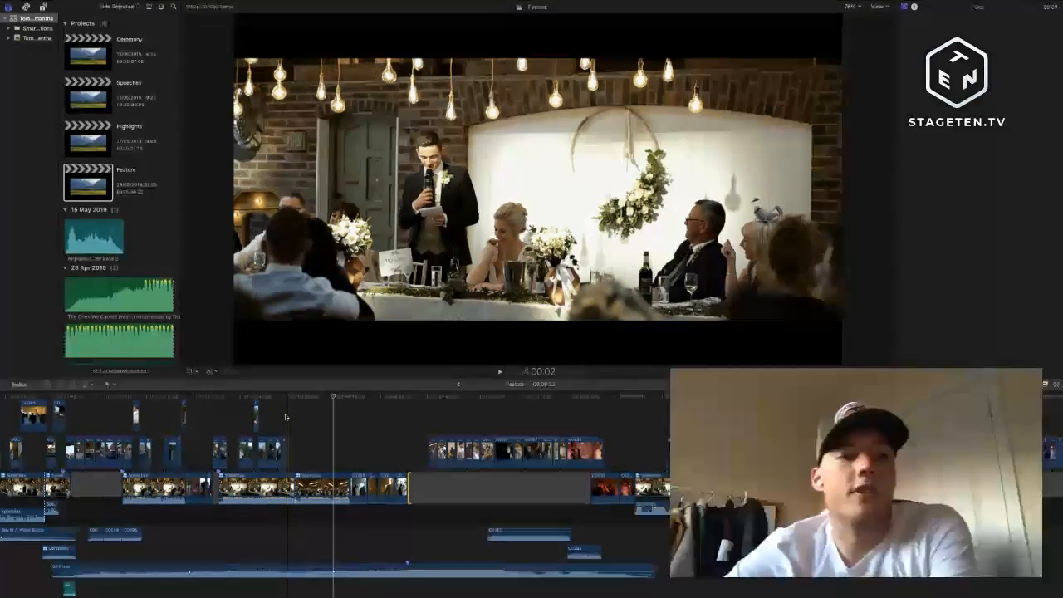
key("space")
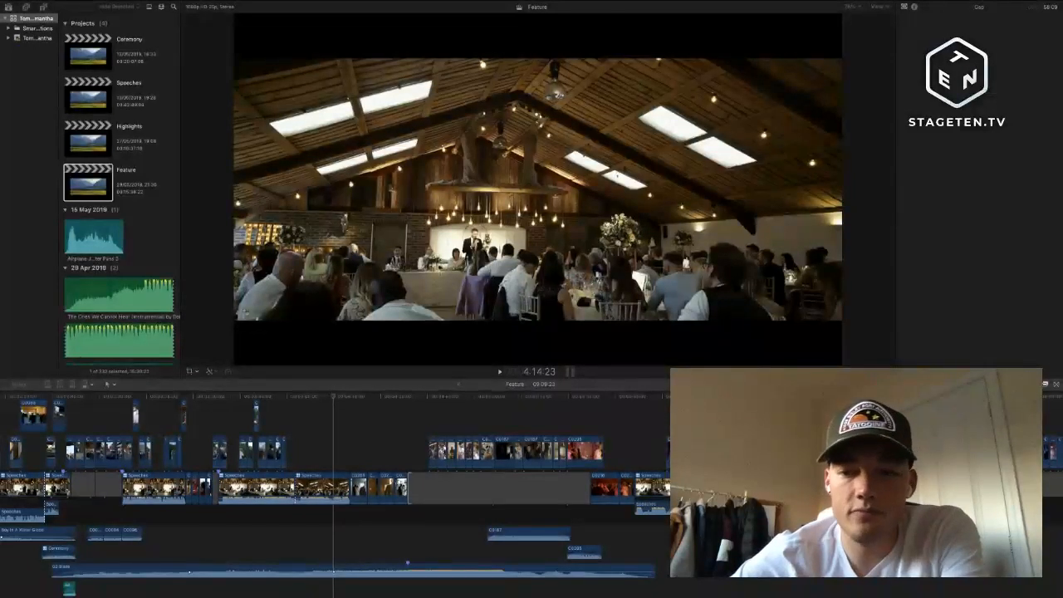
left_click(322, 441)
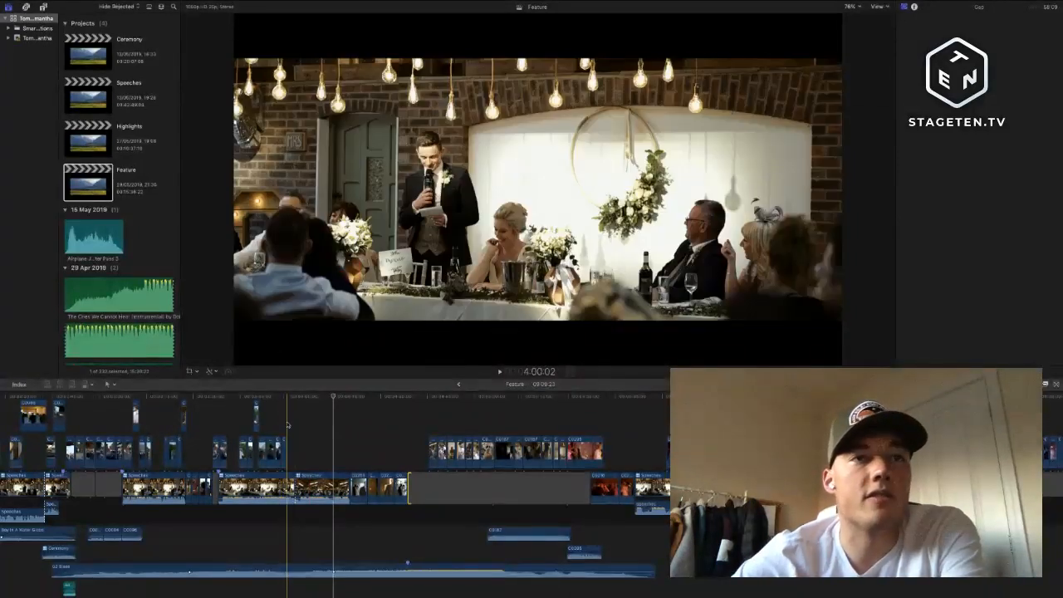
key("space")
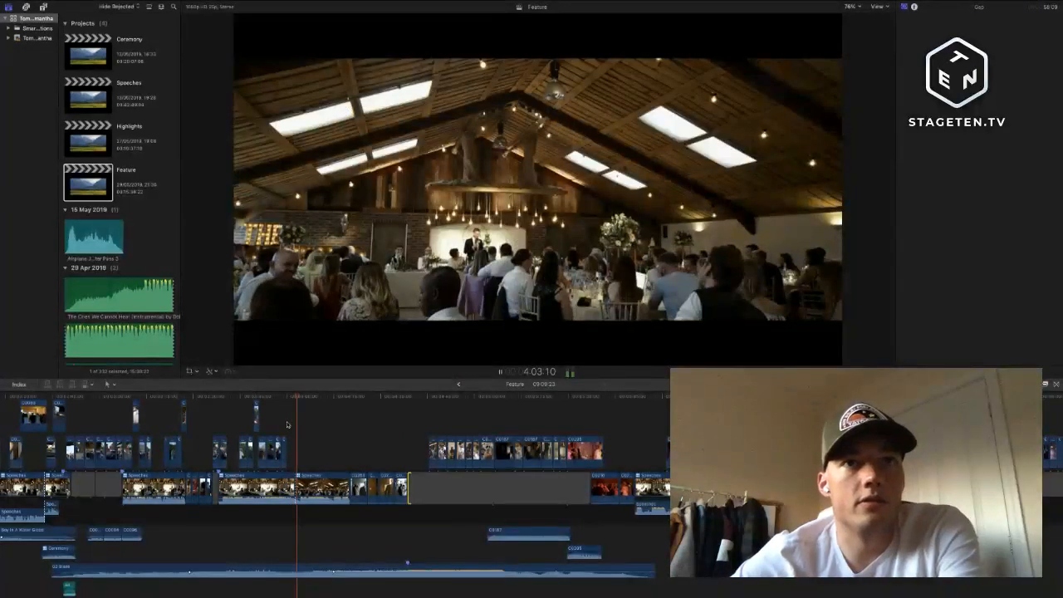
key("space")
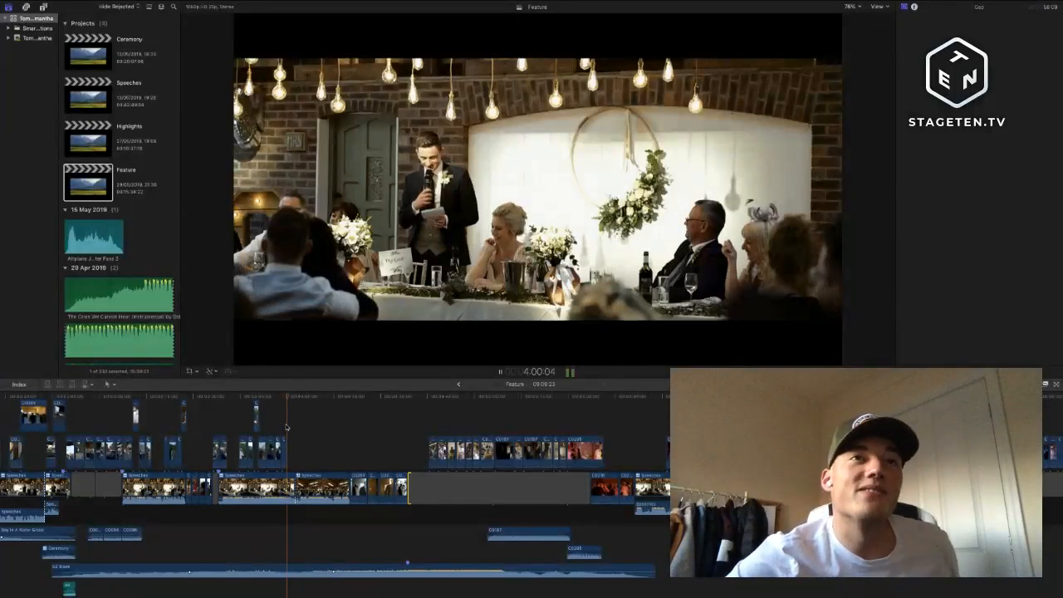
key("space")
scroll(285, 427, "up", 1)
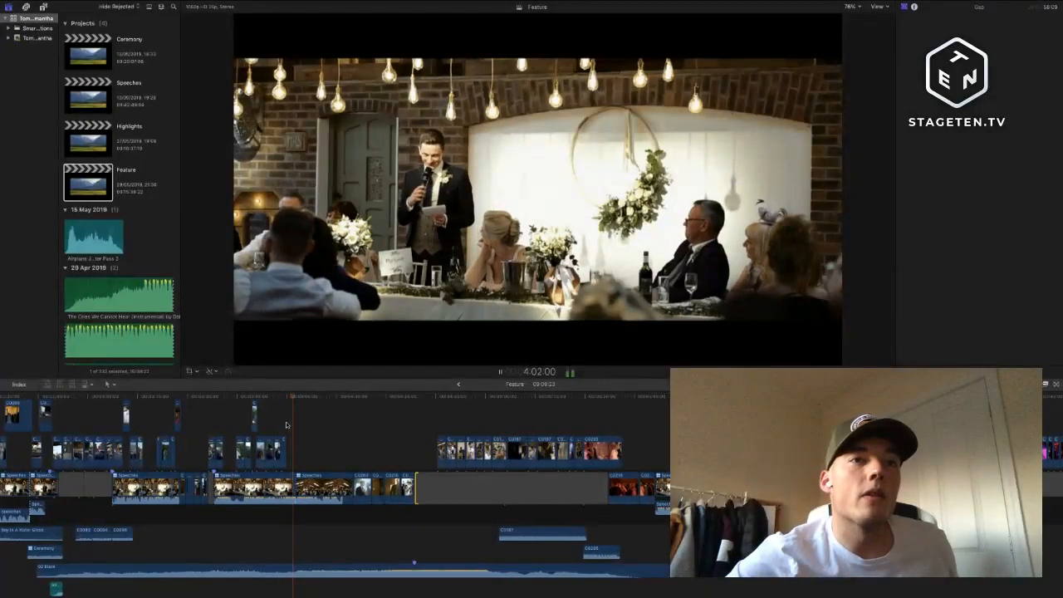
key("c")
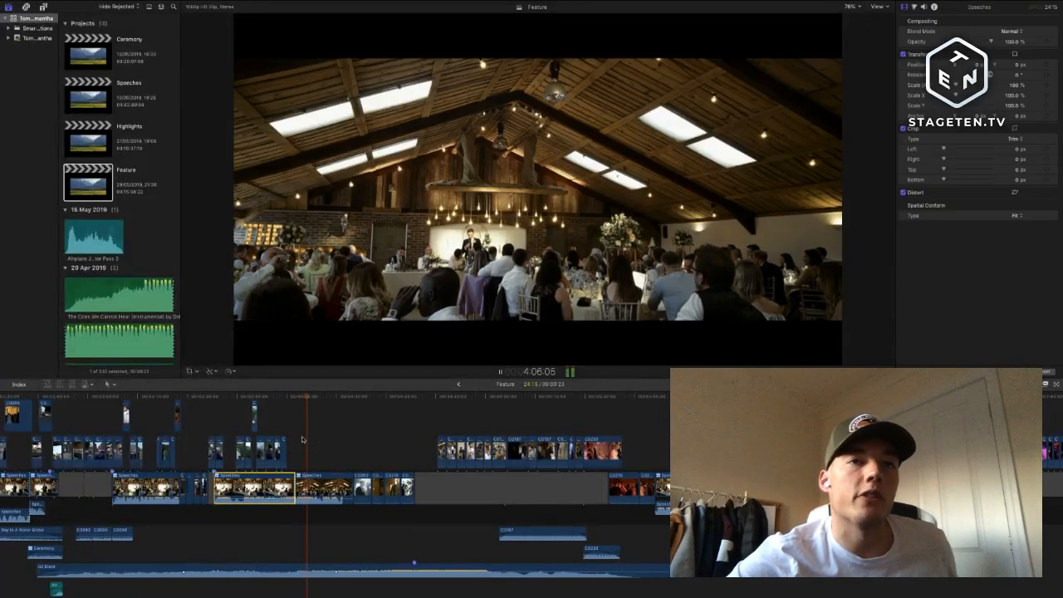
left_click(353, 445)
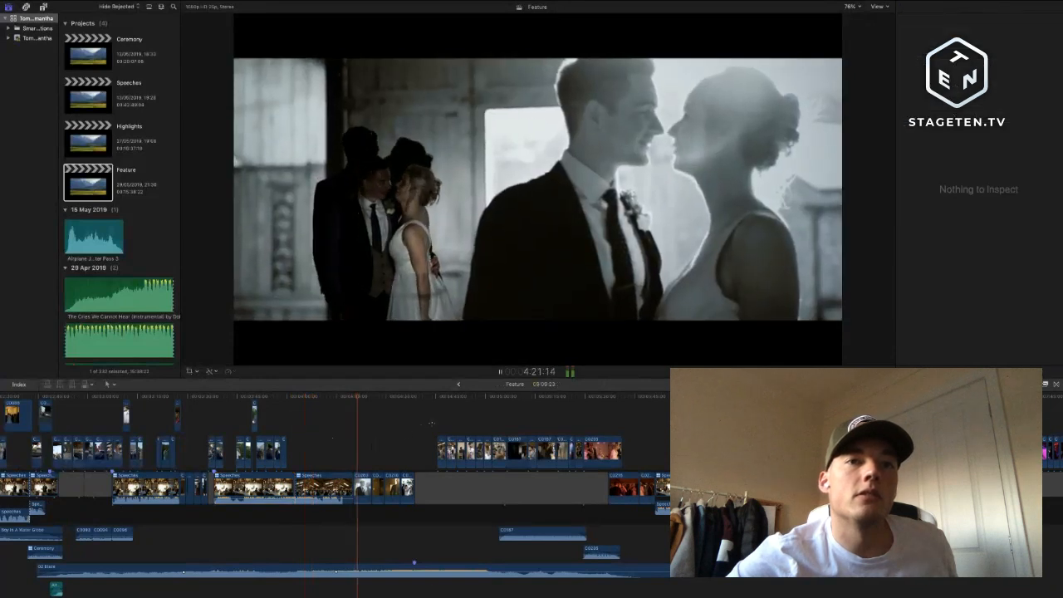
- Move the first five guest clips from above the later gap to above the start of the second Speeches clip
left_click(434, 427)
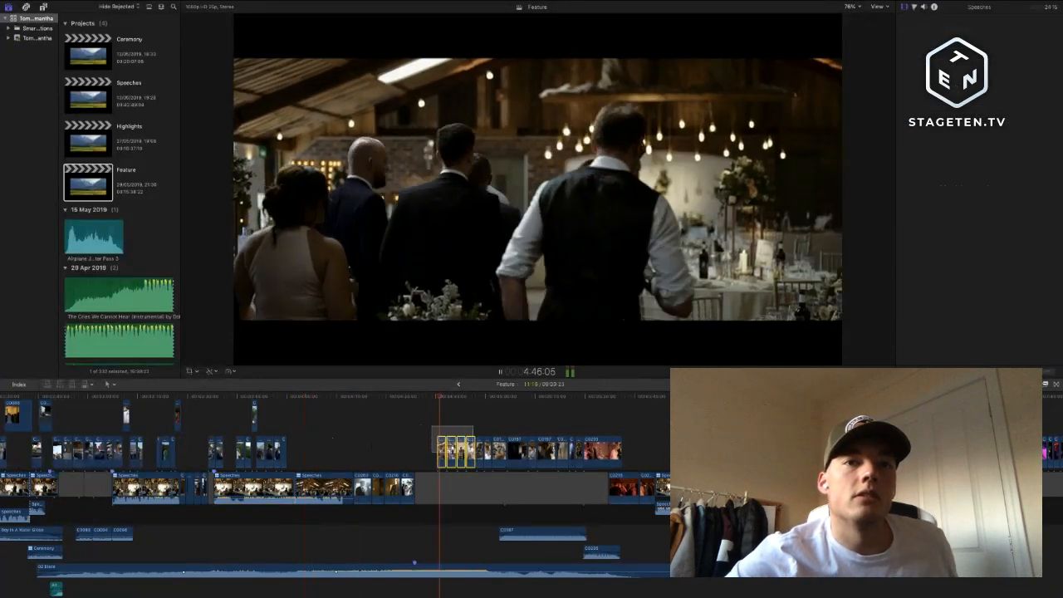
left_click(455, 451)
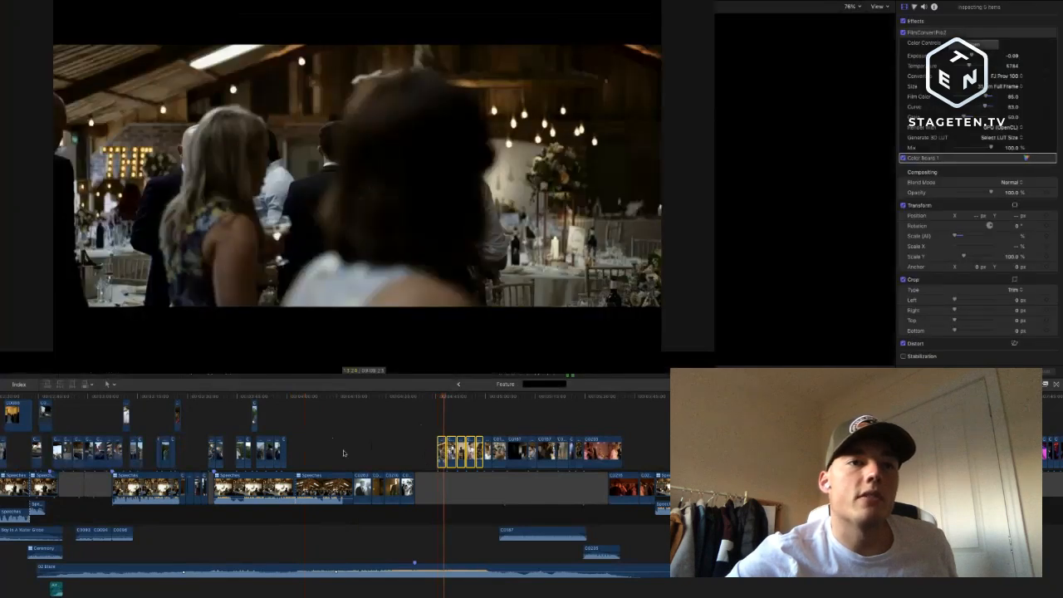
left_click_drag(465, 451, 325, 451)
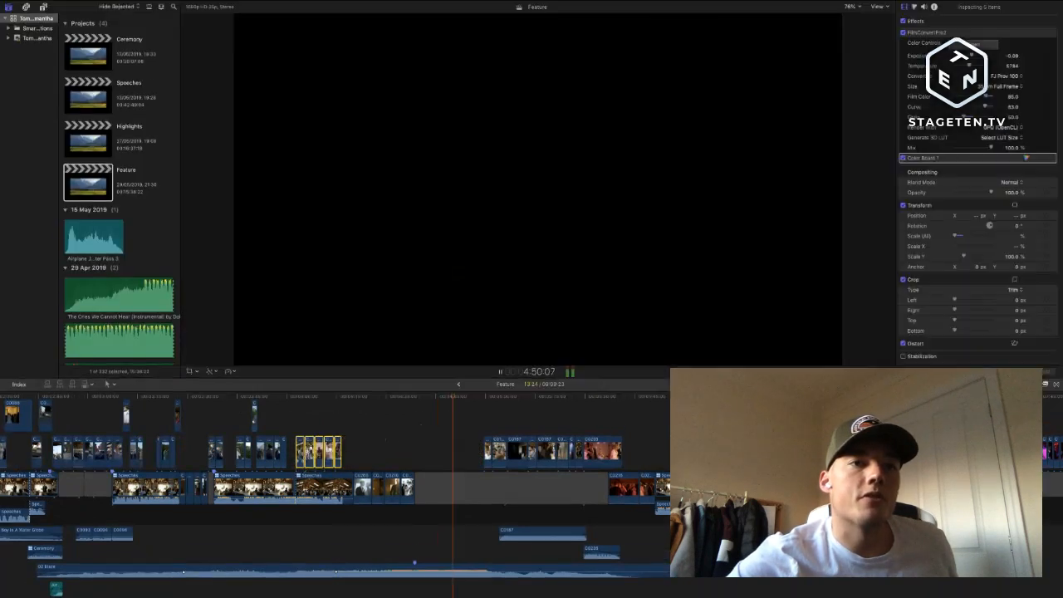
- Play back the guest cutaways over the second Speeches clip and delete the last three of the five
left_click(293, 413)
scroll(293, 414, "up", 3)
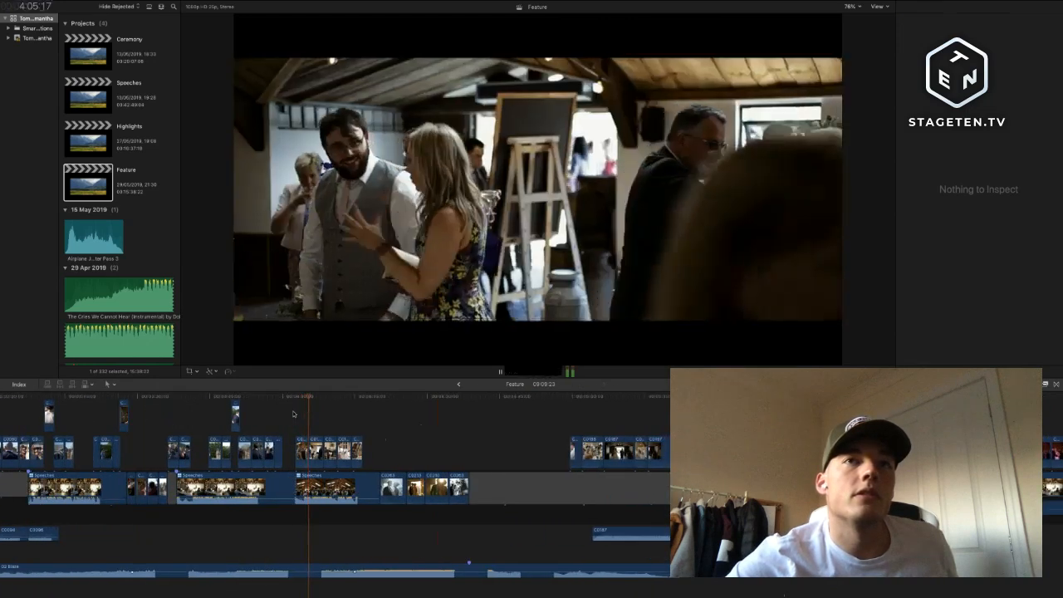
scroll(314, 436, "up", 1)
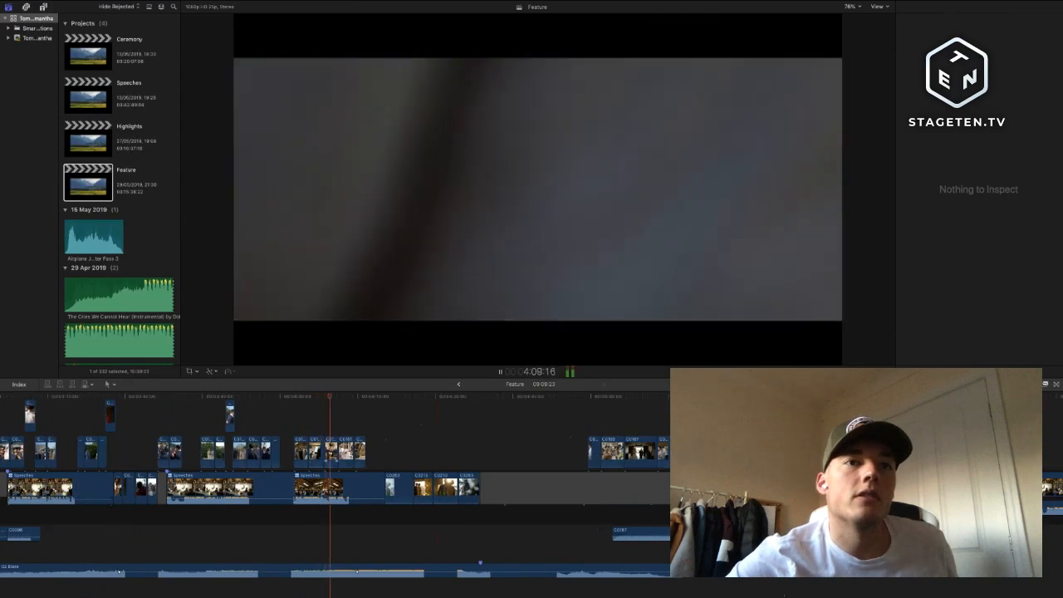
left_click(331, 452)
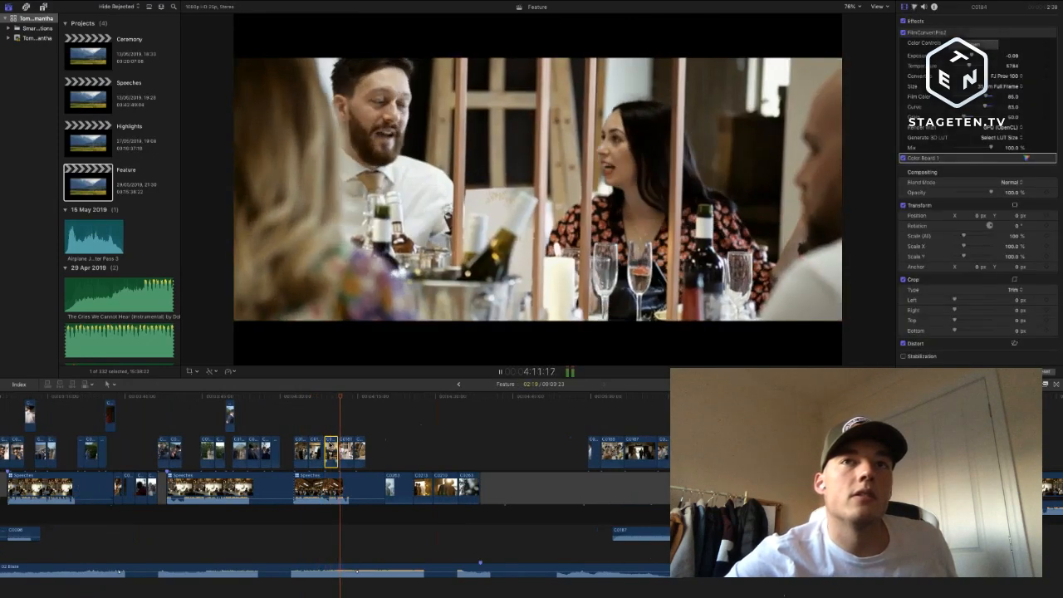
key("Delete")
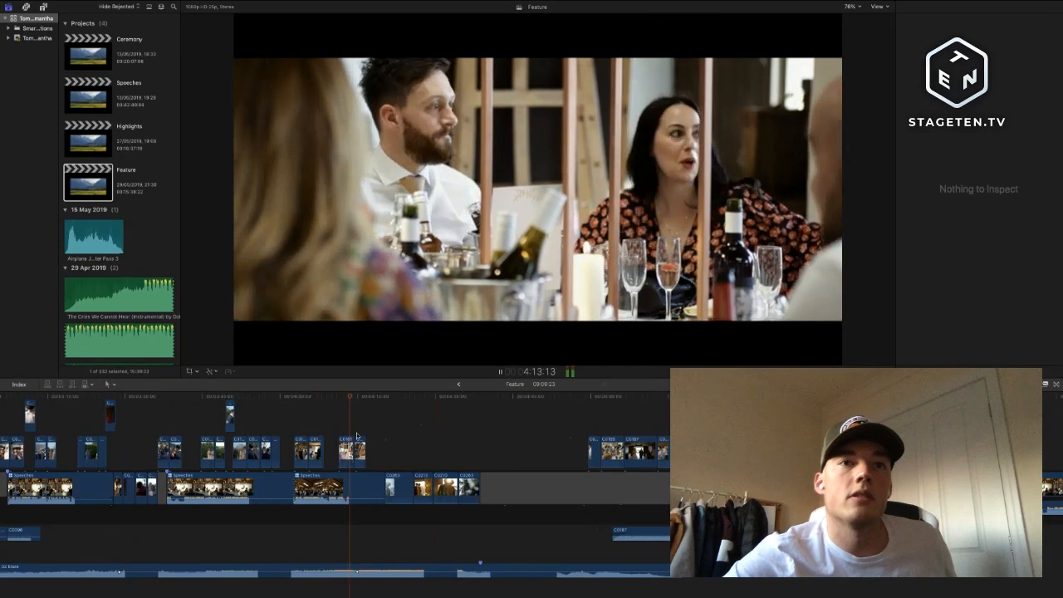
left_click(354, 447)
key("Delete")
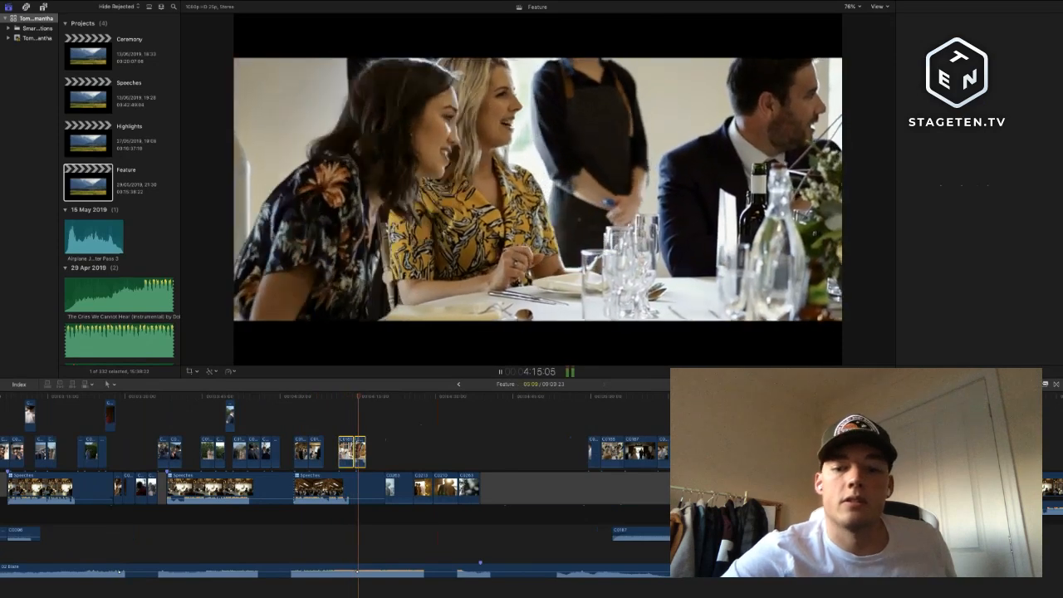
key("space")
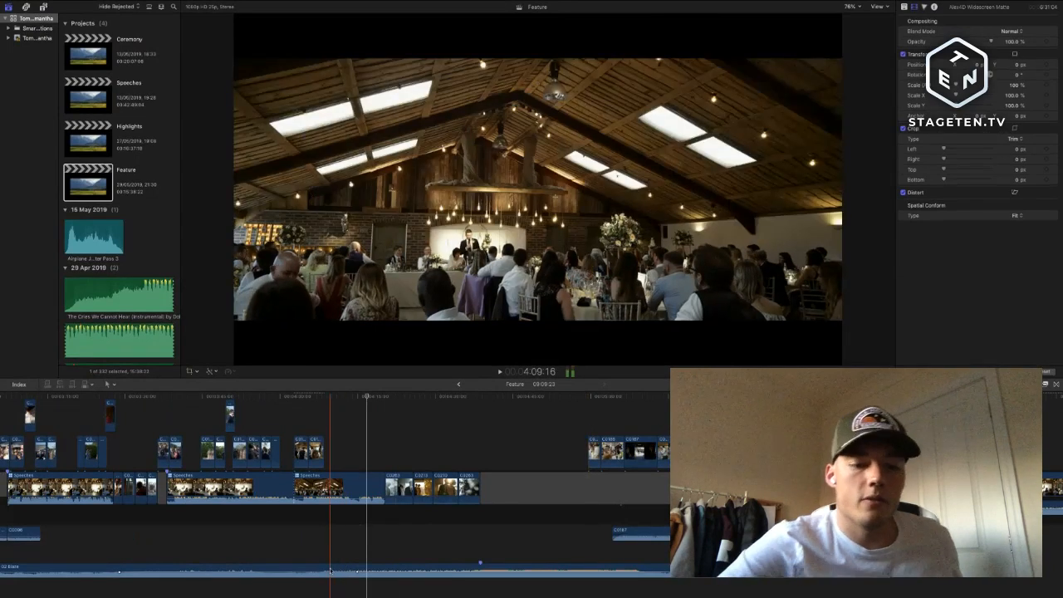
- Lower the music volume across a range beneath the second Speeches clip and play back the result
left_click_drag(307, 570, 368, 575)
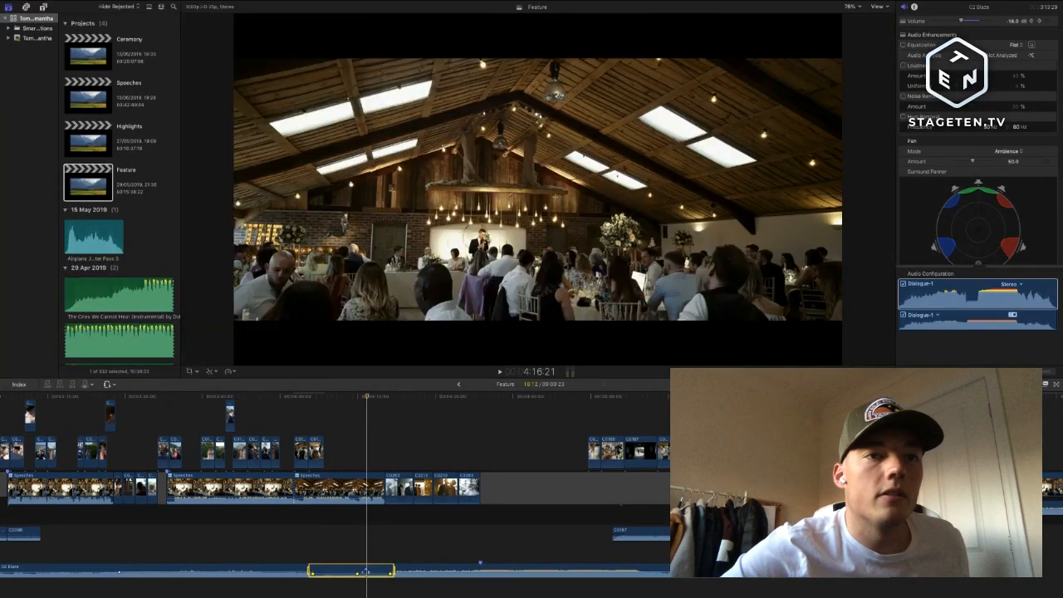
left_click(310, 549)
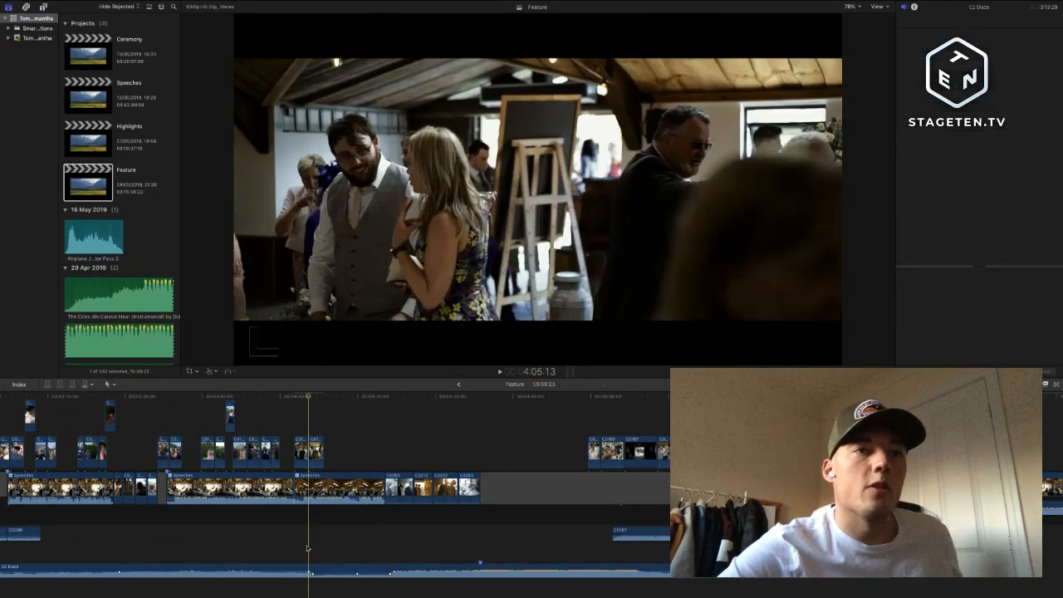
key("space")
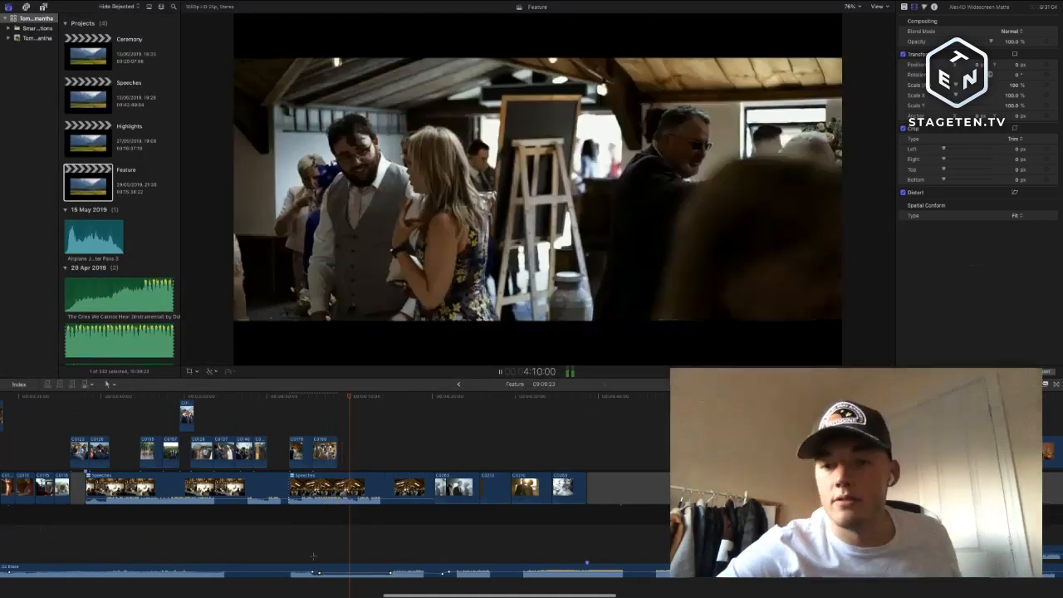
left_click(313, 556)
key("space")
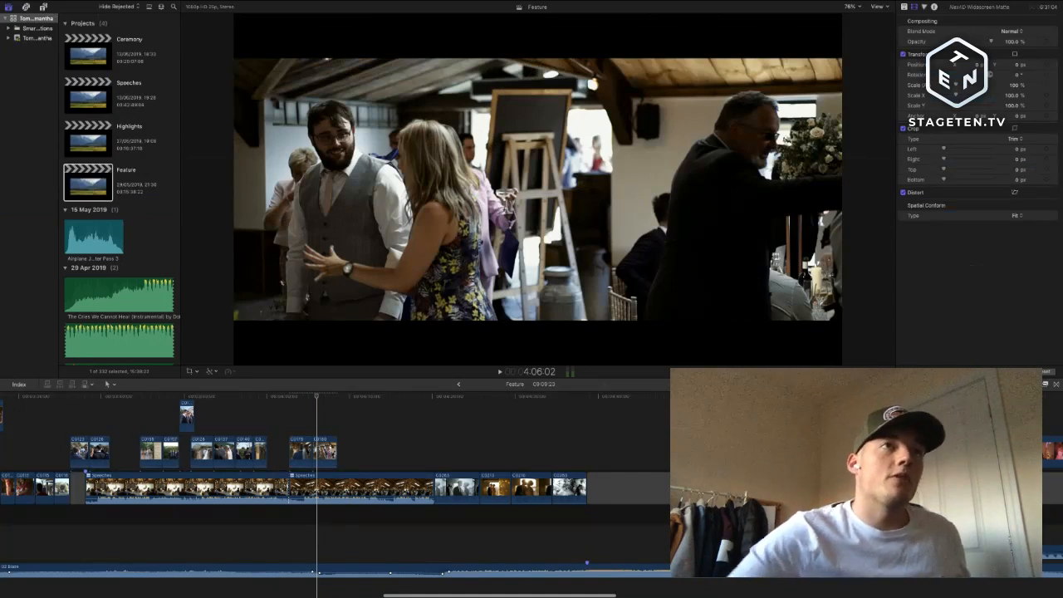
key("shift+super+f")
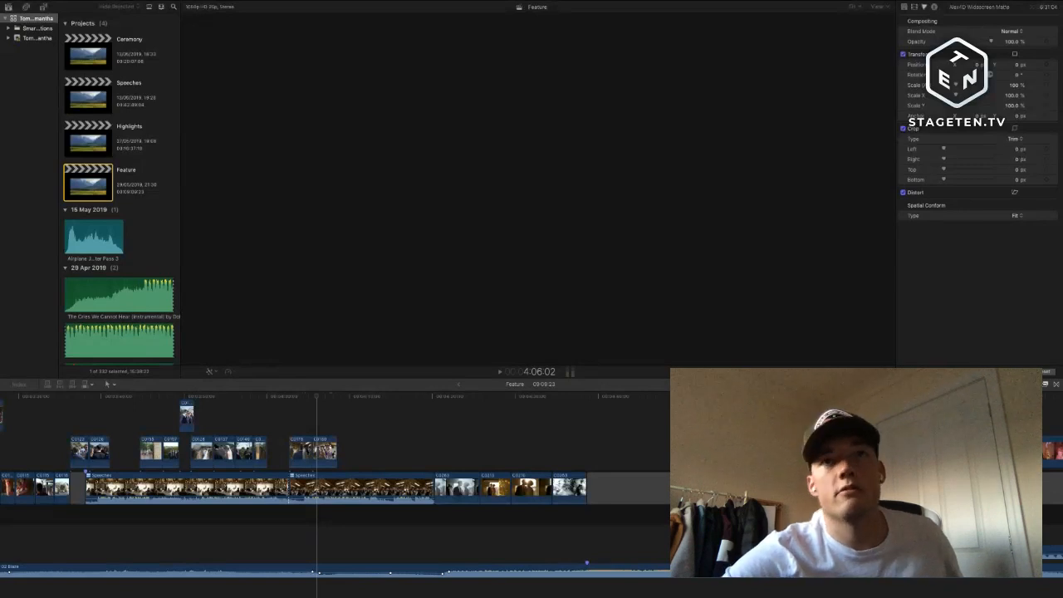
left_click(599, 144)
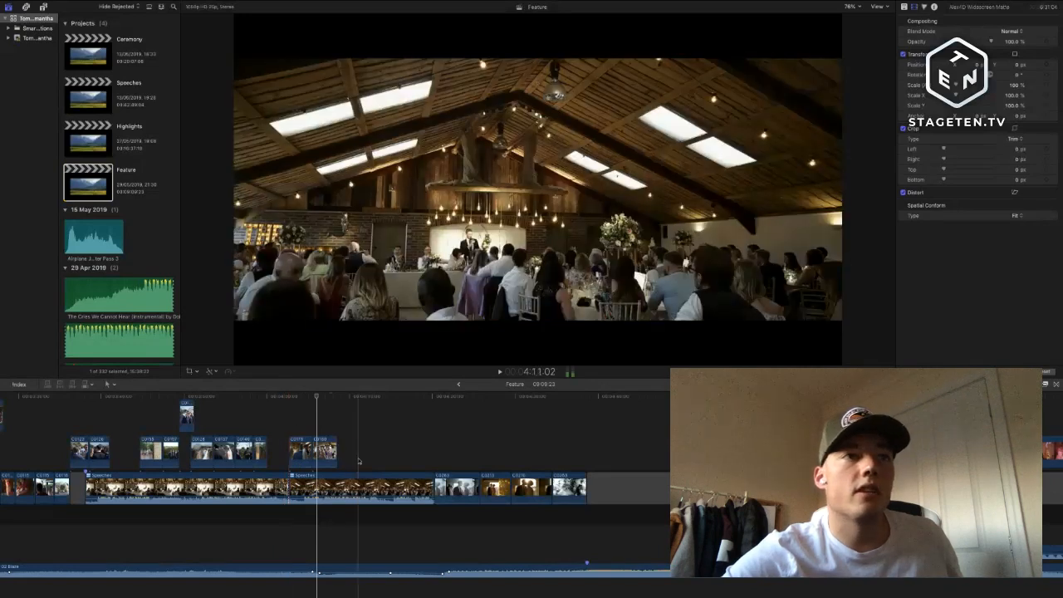
key("super+Tab")
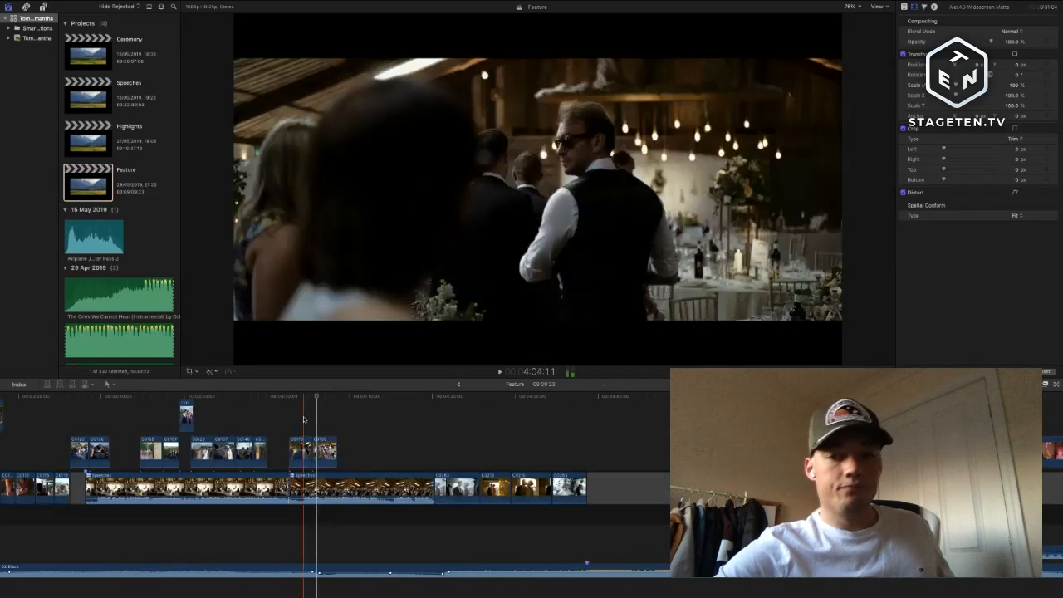
- Play back the cut between the two Speeches clips and roll it much later into the second clip
key("space")
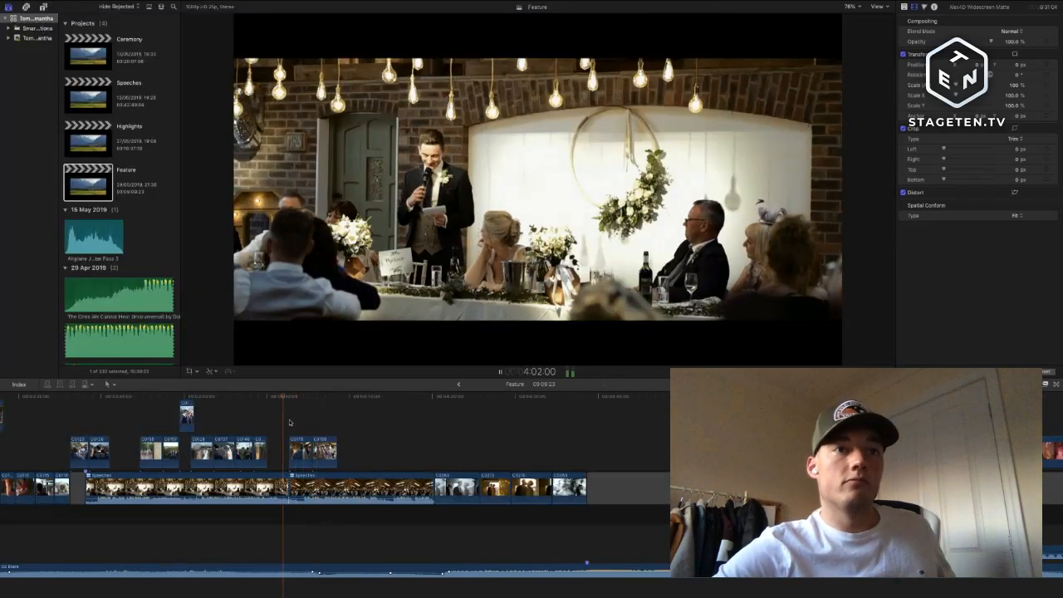
scroll(290, 423, "up", 1)
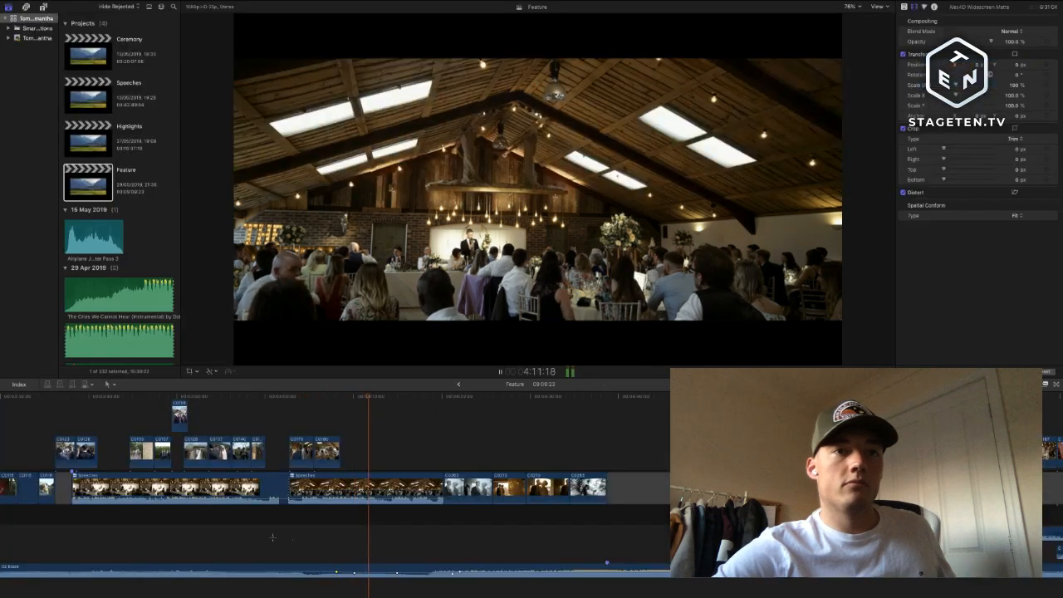
left_click(272, 538)
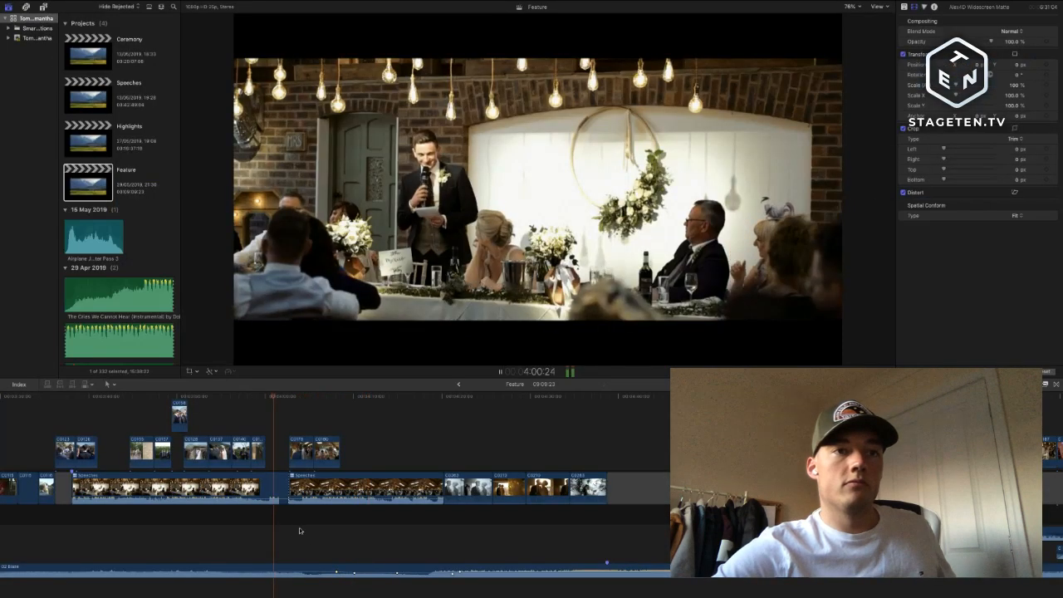
left_click_drag(289, 497, 410, 506)
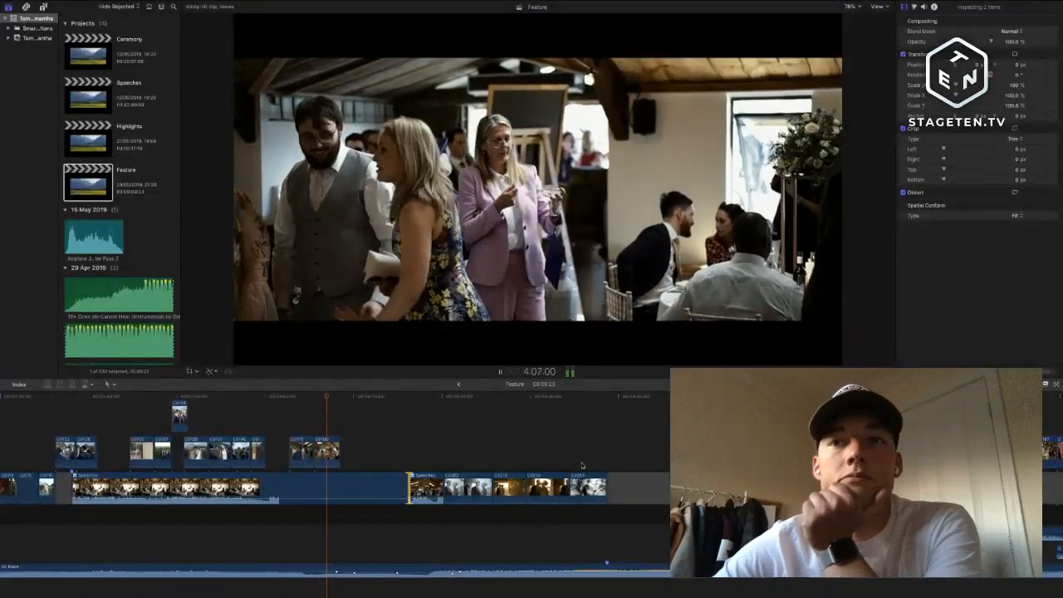
- Play back the couple's entrance clip above the long gap to review it
scroll(582, 465, "right", 1)
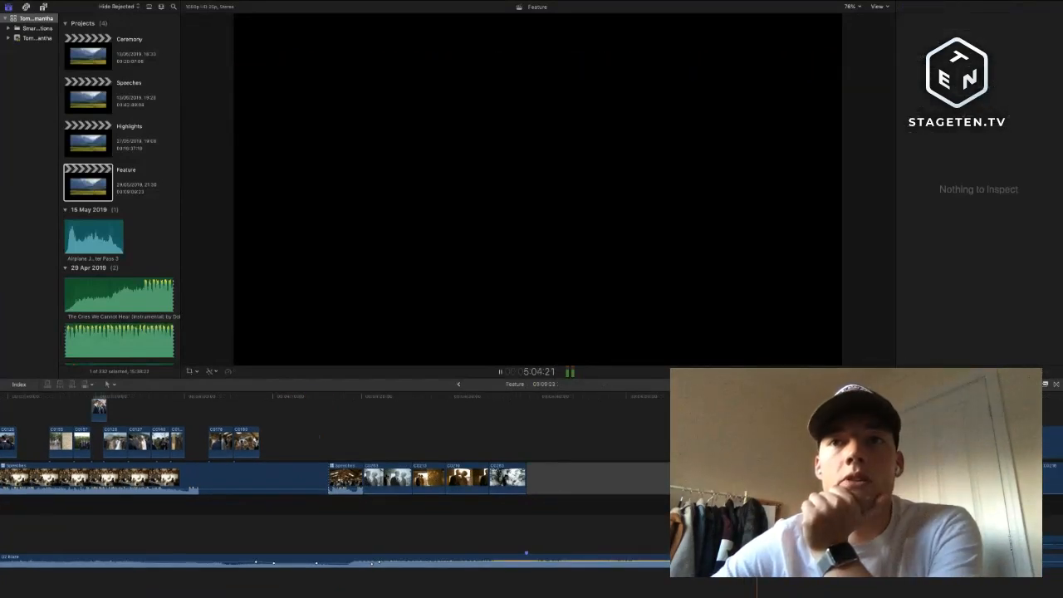
scroll(333, 465, "right", 2)
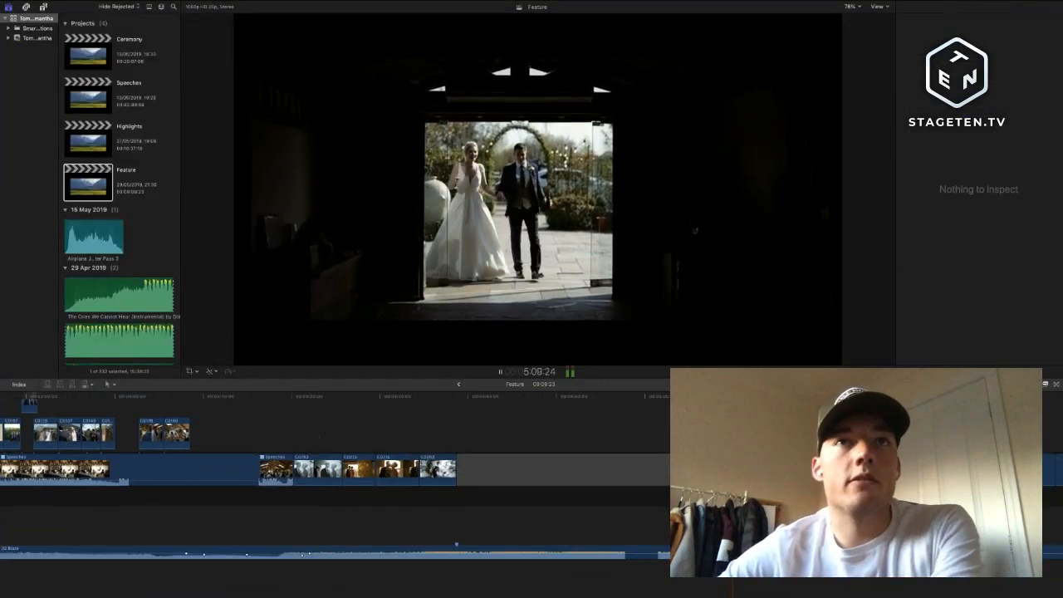
key("space")
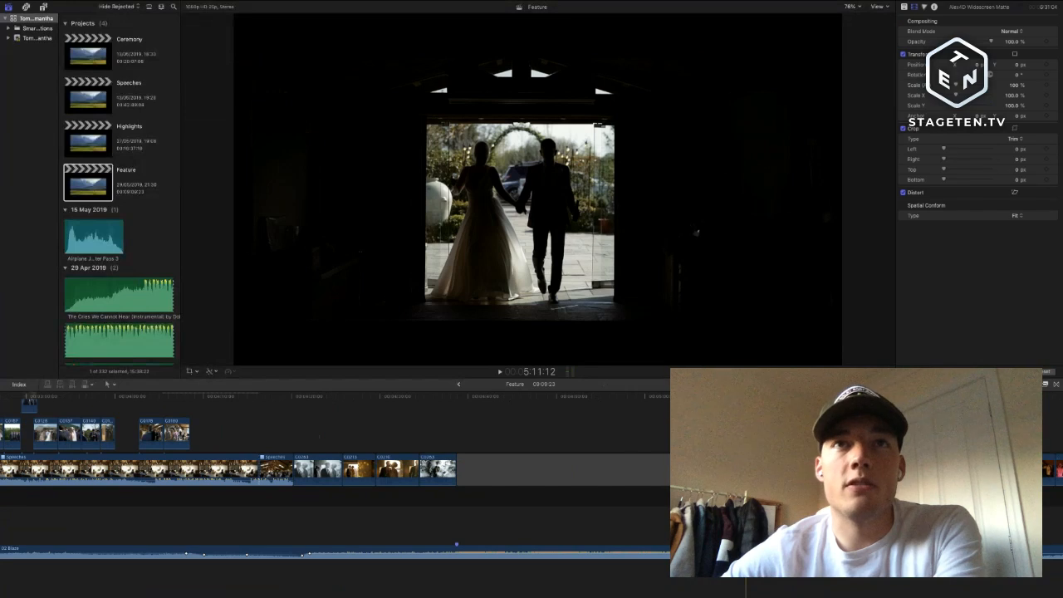
key("space")
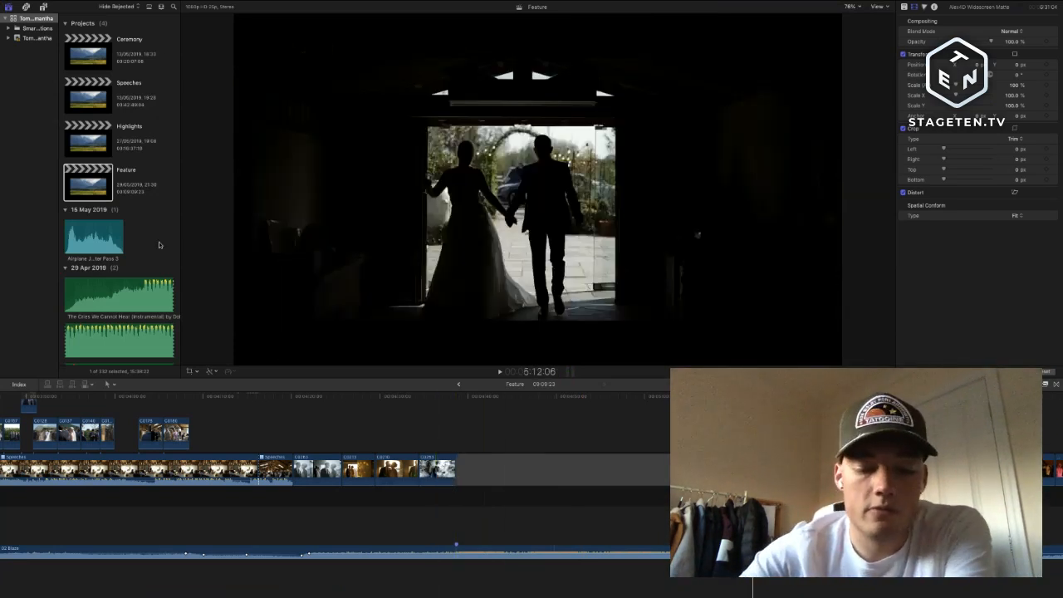
key("shift+super+f")
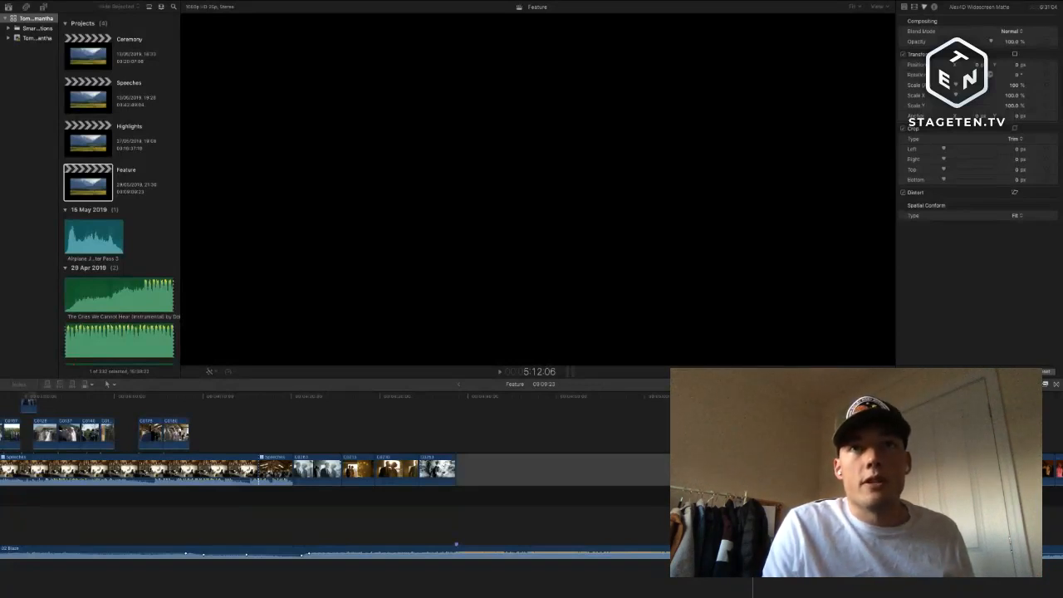
left_click(600, 144)
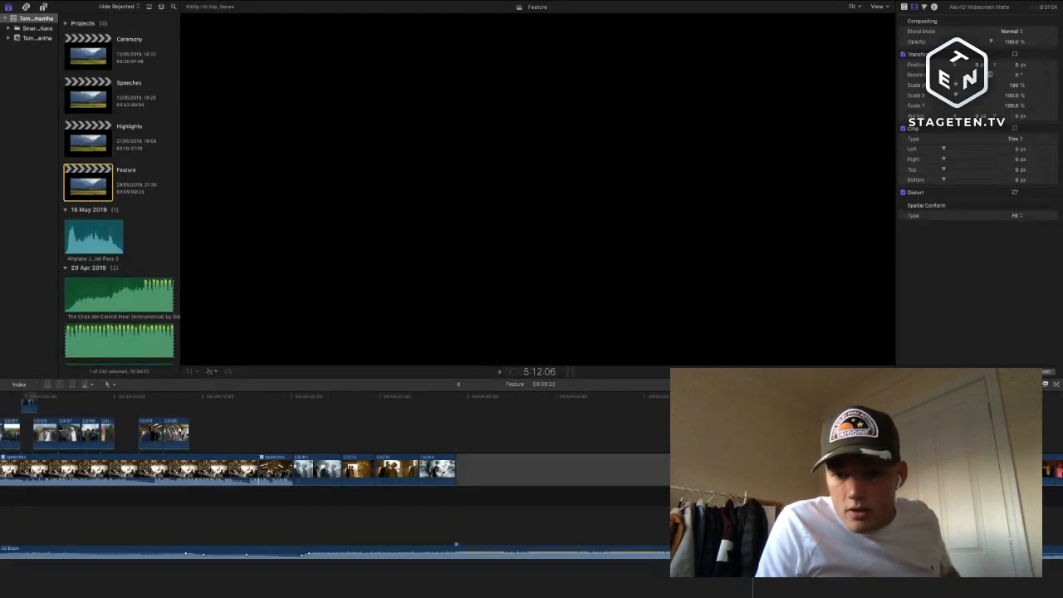
key("Escape")
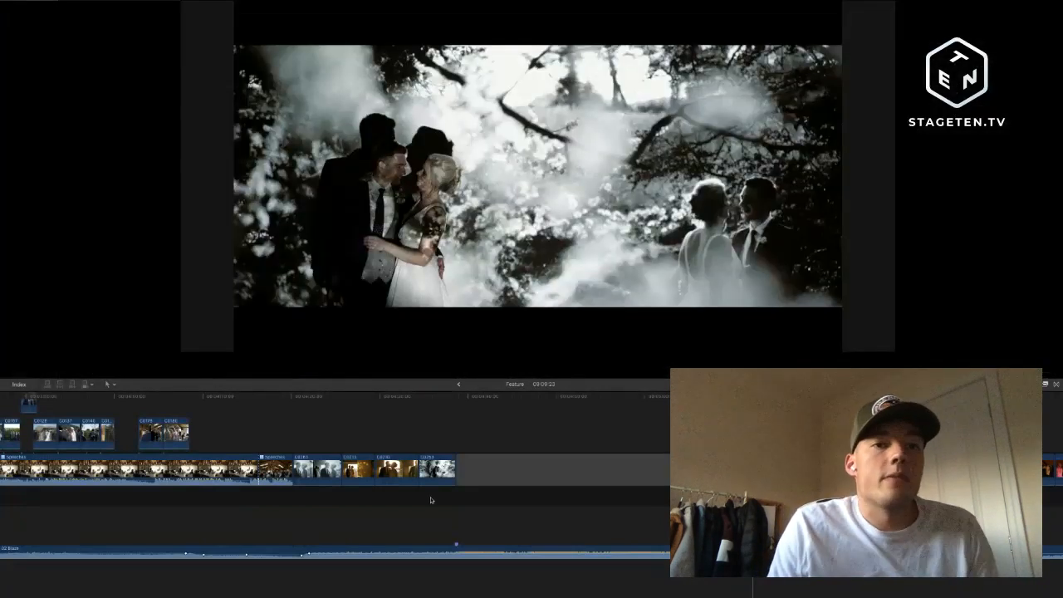
key("super+Tab")
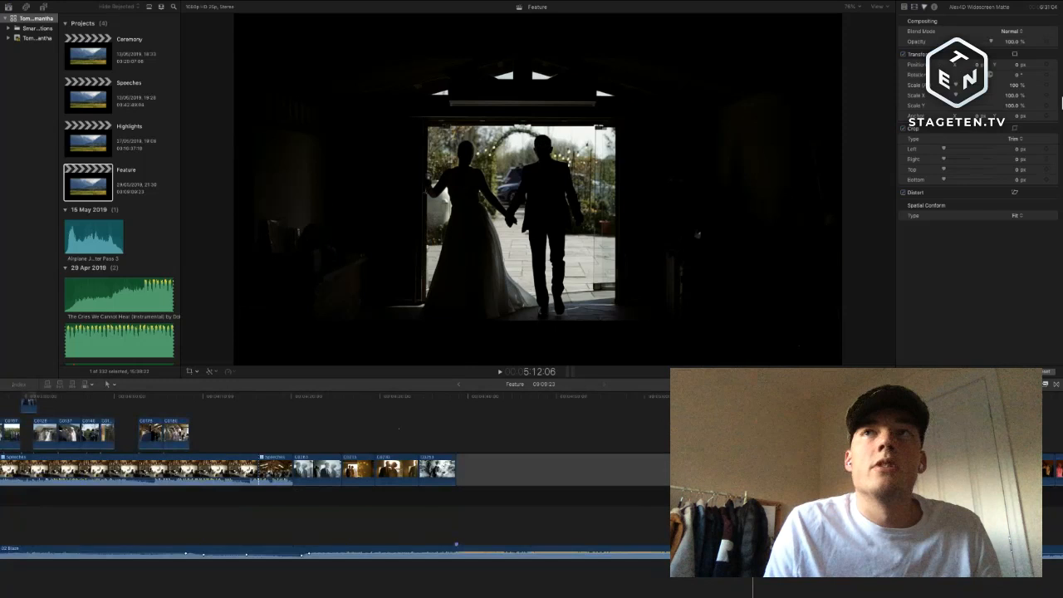
- Review the couple's silhouette shots, the end of the groom's speech and the entrance clips above the gap
left_click(489, 566)
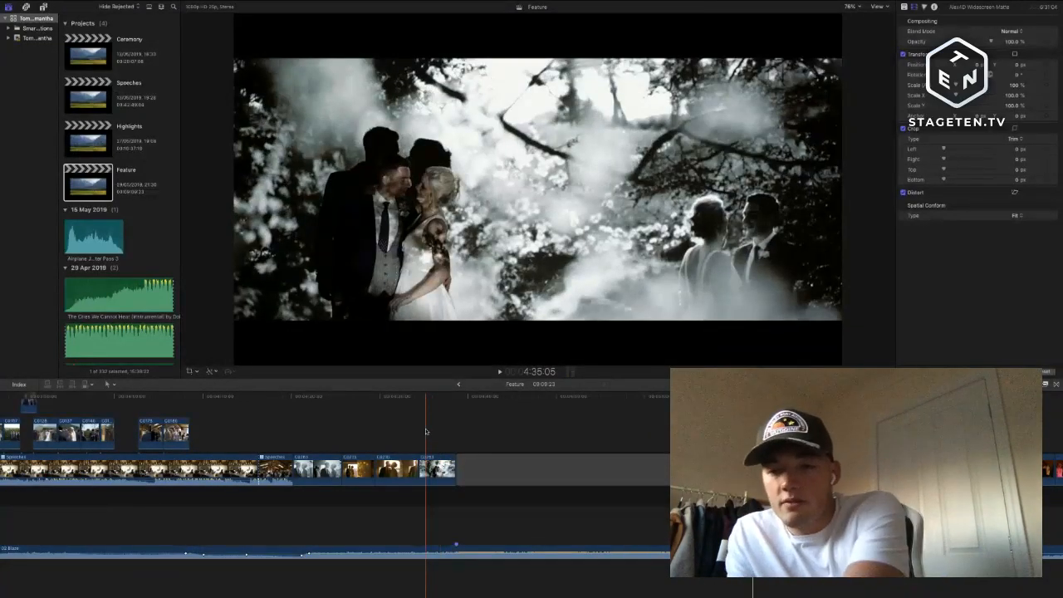
key("space")
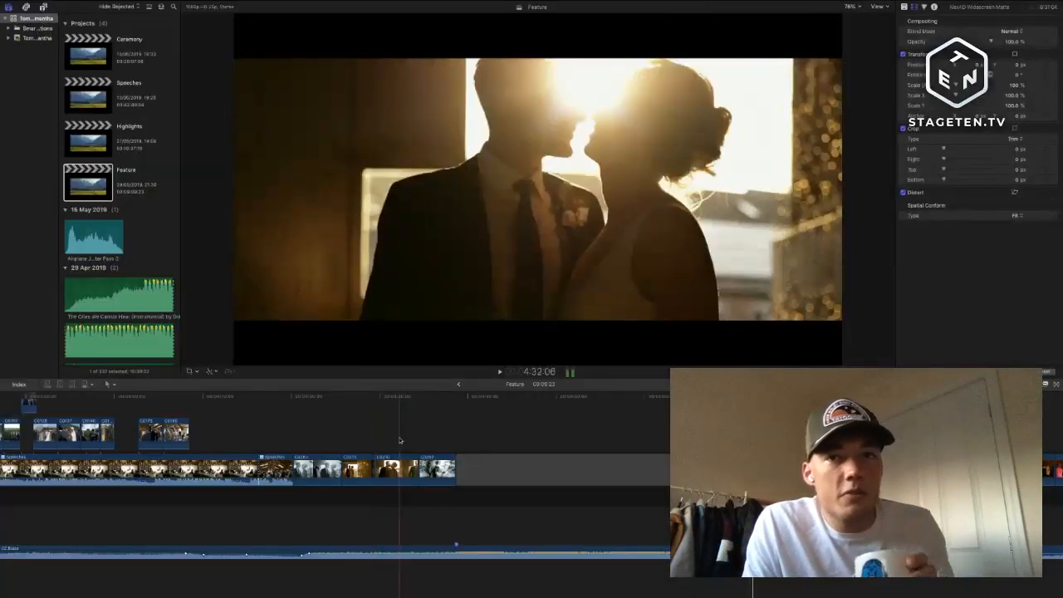
key("space")
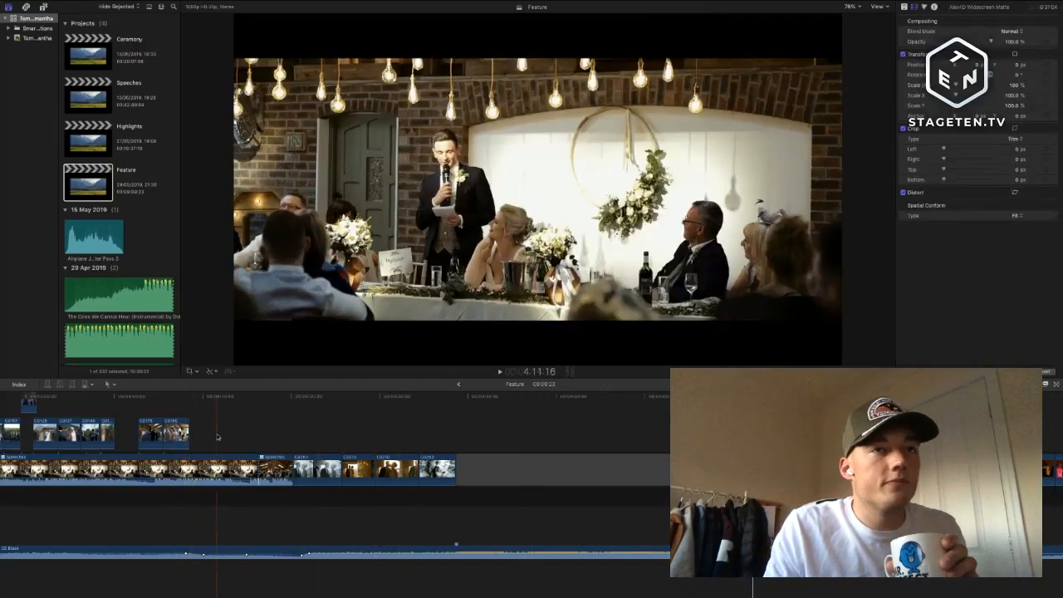
scroll(237, 437, "up", 2)
scroll(237, 437, "left", 3)
key("space")
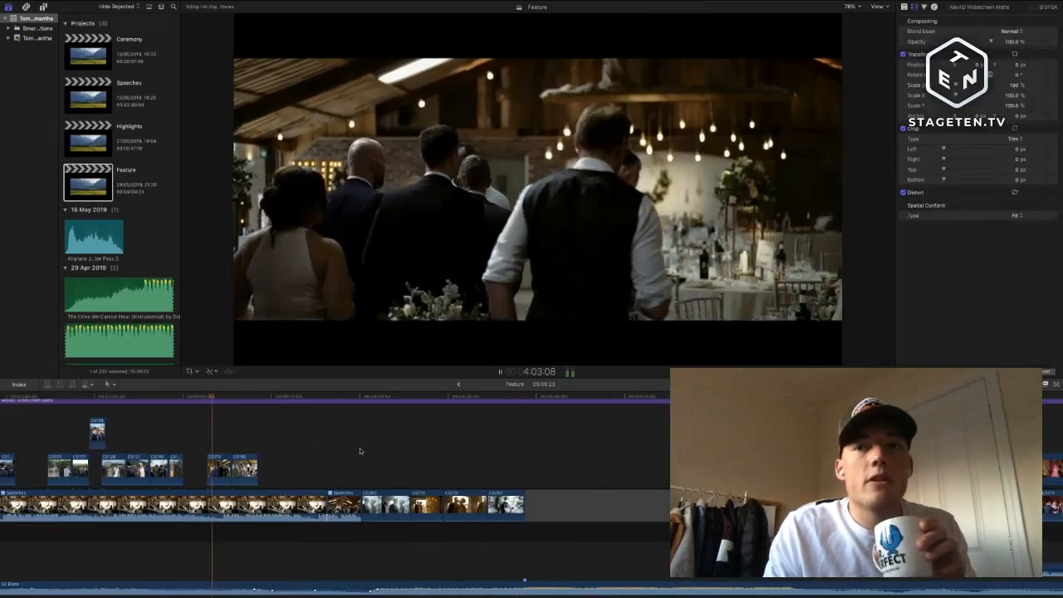
scroll(360, 451, "right", 3)
key("space")
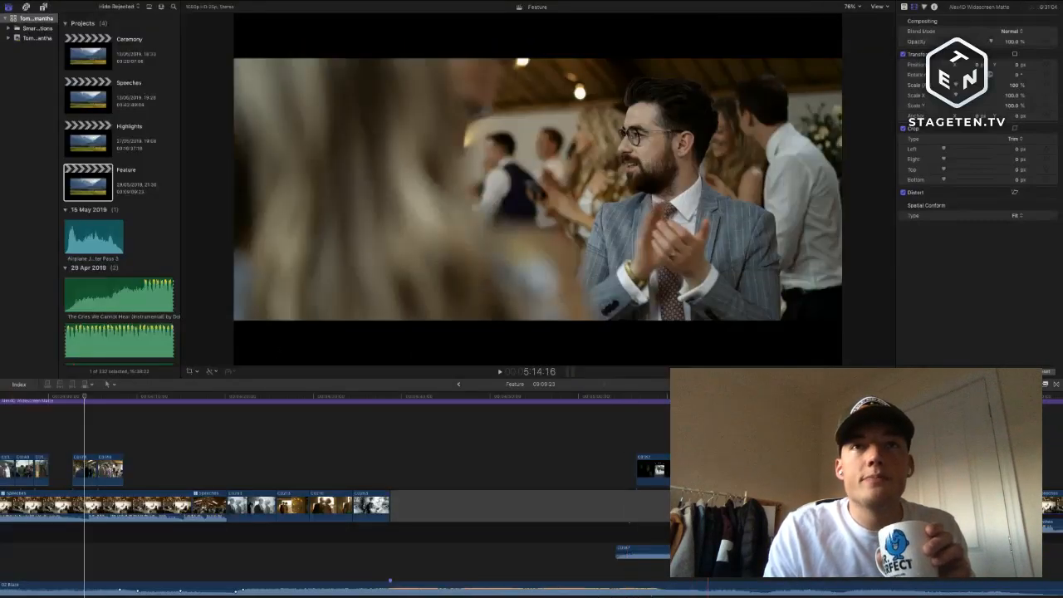
- Move the couple's entrance clips and their separate audio clip from the gap to just after the two remaining guest cutaways
left_click_drag(655, 431, 790, 465)
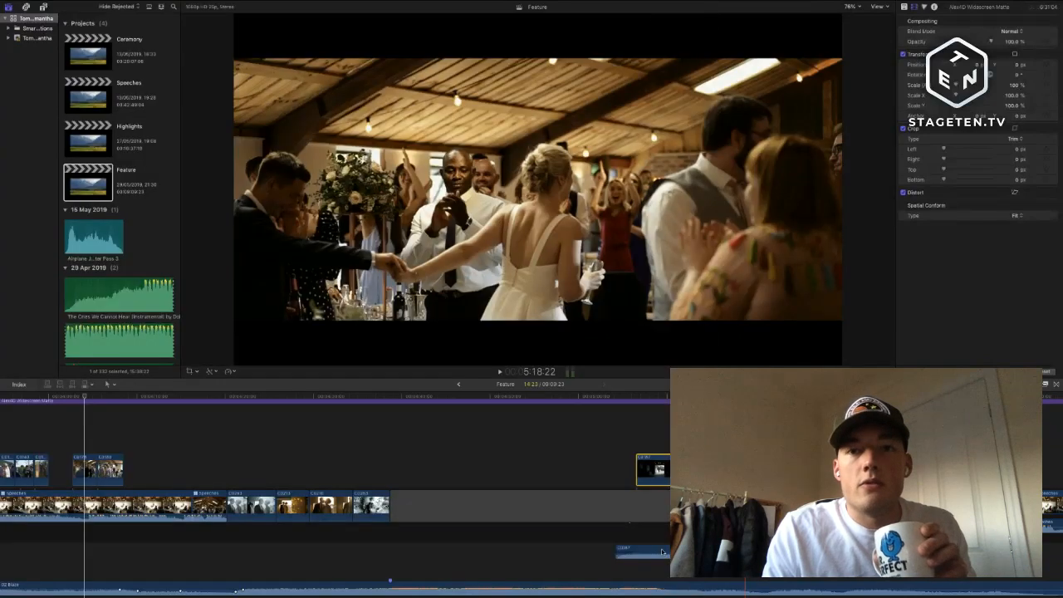
left_click(663, 552, "super")
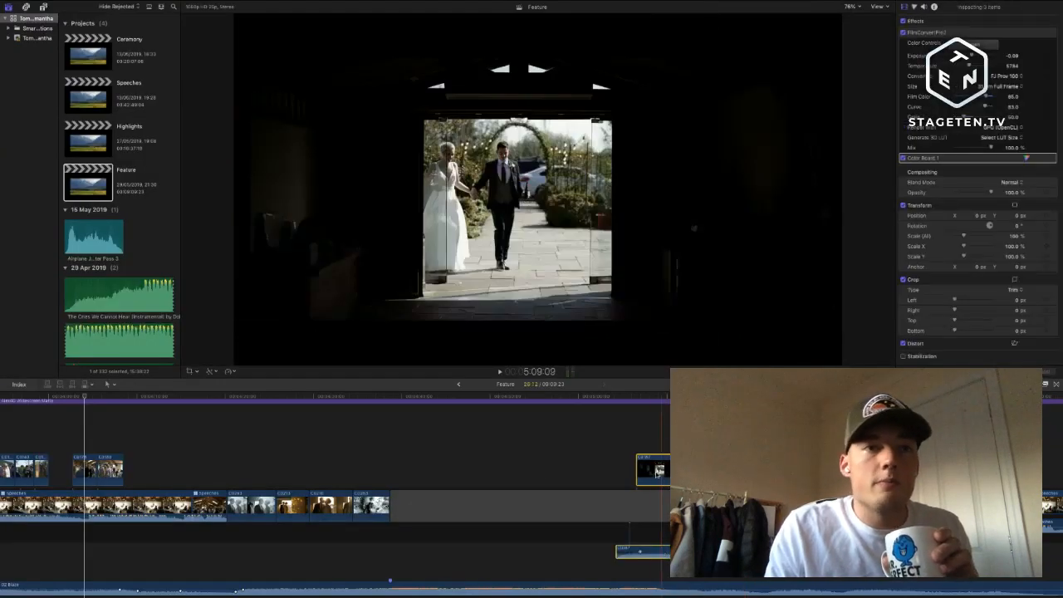
left_click_drag(659, 471, 140, 471)
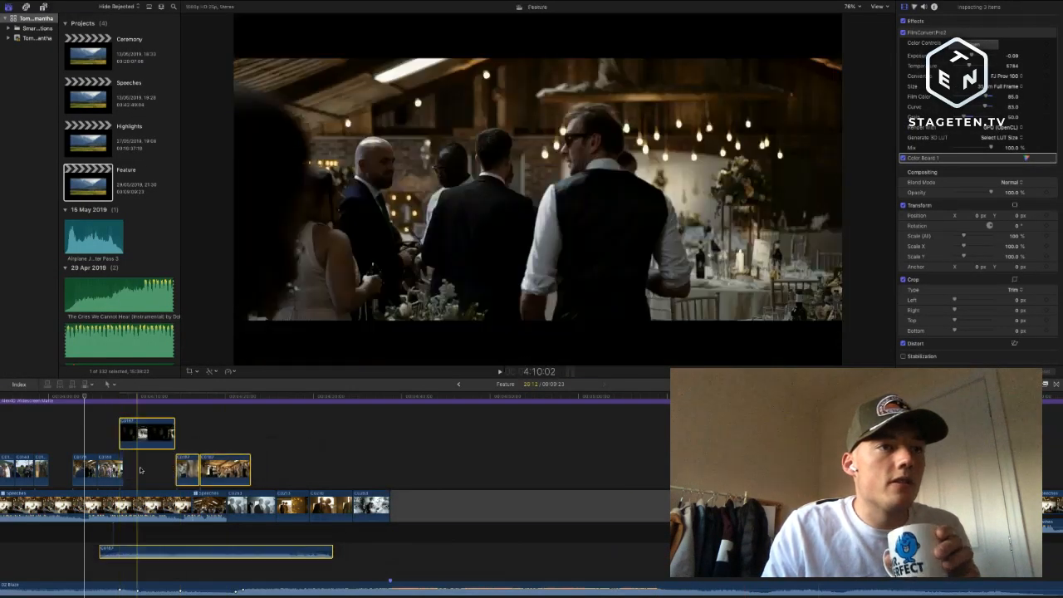
left_click(146, 441)
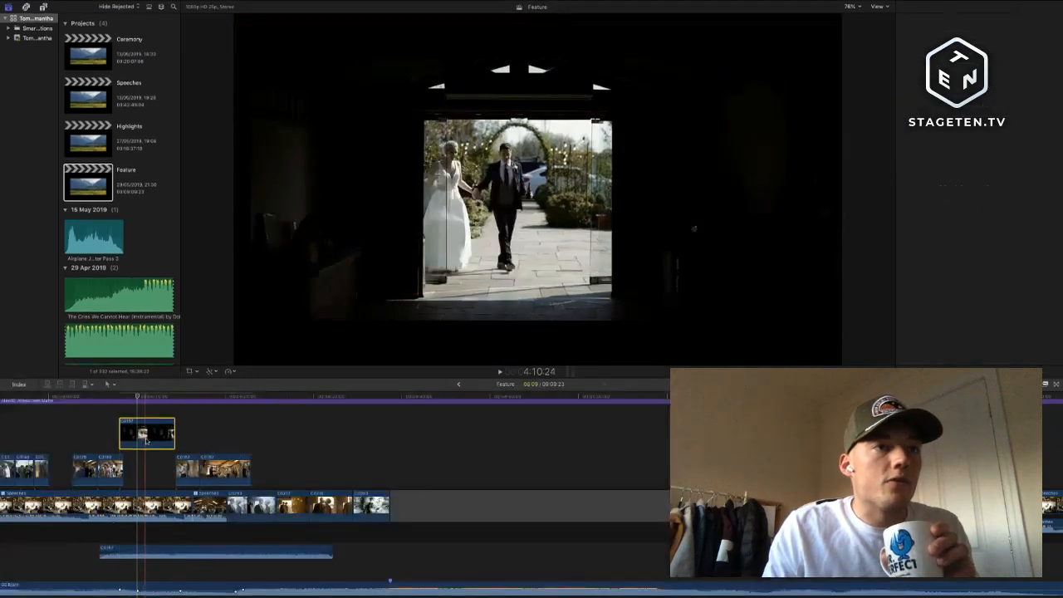
left_click_drag(147, 441, 151, 441)
key("super+z")
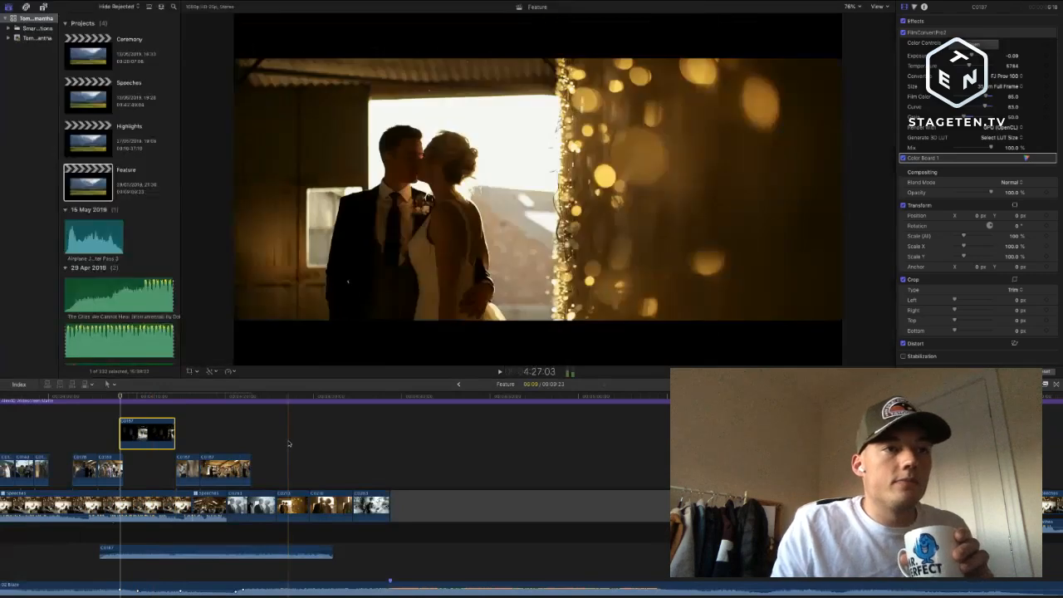
- Undo the last move and place the couple's entrance clips with their audio directly after the two guest cutaways, in the same lane
key("super+z")
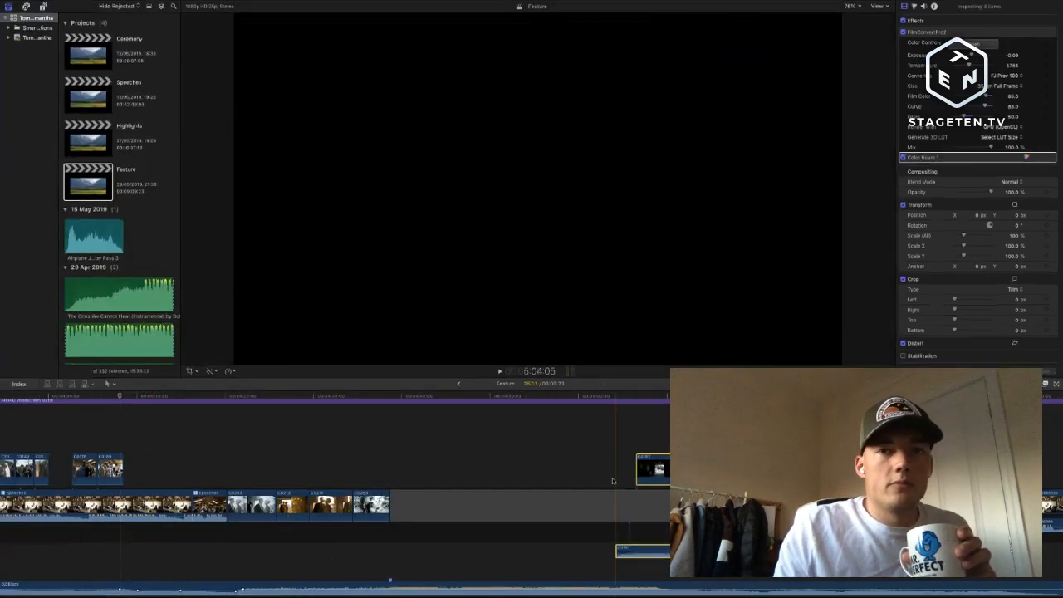
left_click_drag(647, 471, 133, 471)
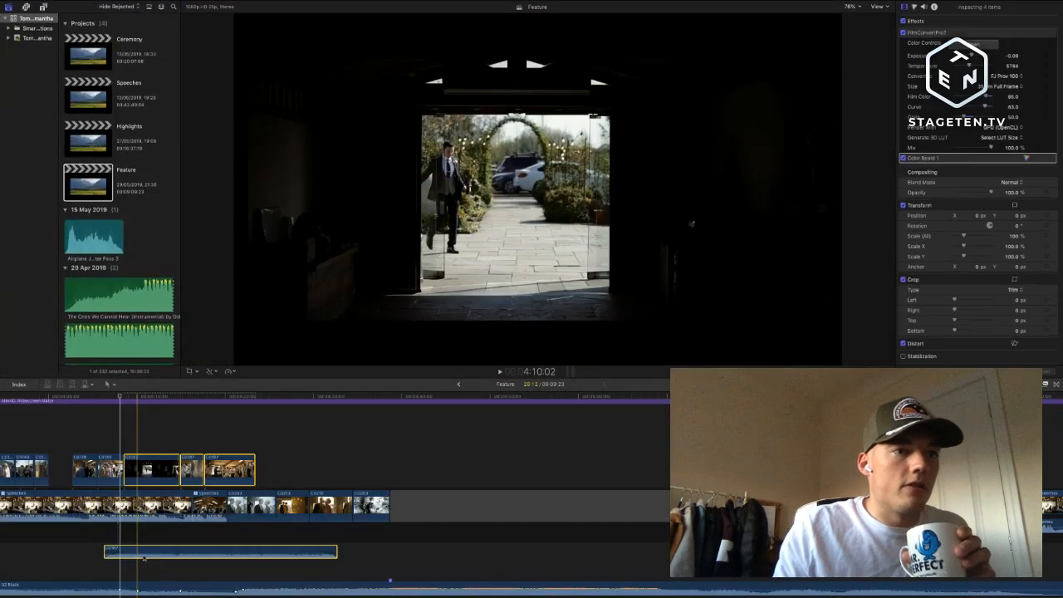
left_click(150, 566)
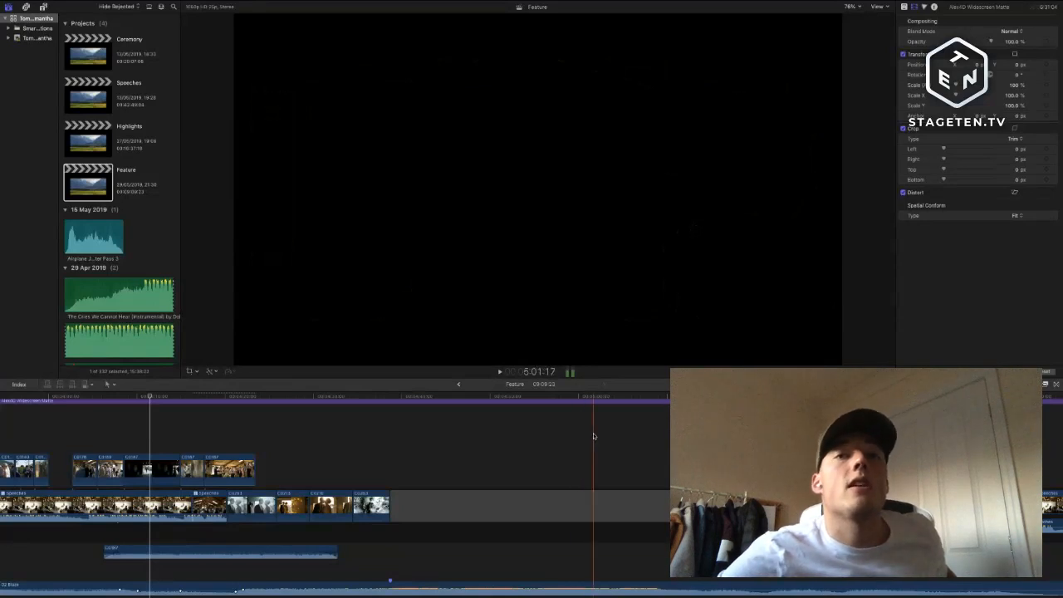
- Examine the Highlights project's whole timeline for comparison and return to the Feature project
scroll(594, 436, "down", 4)
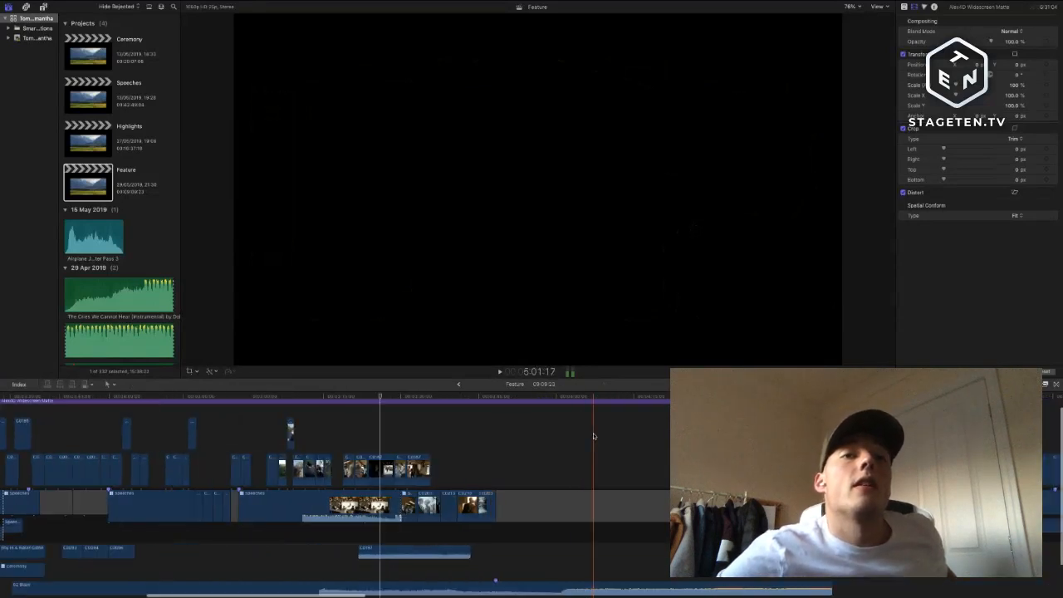
scroll(594, 436, "down", 5)
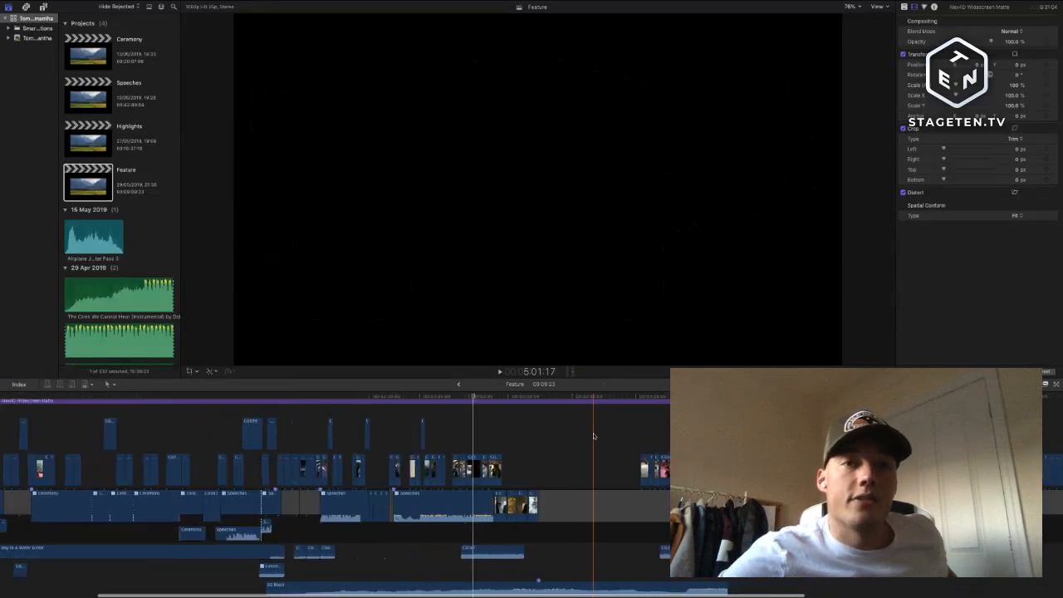
scroll(593, 436, "down", 5)
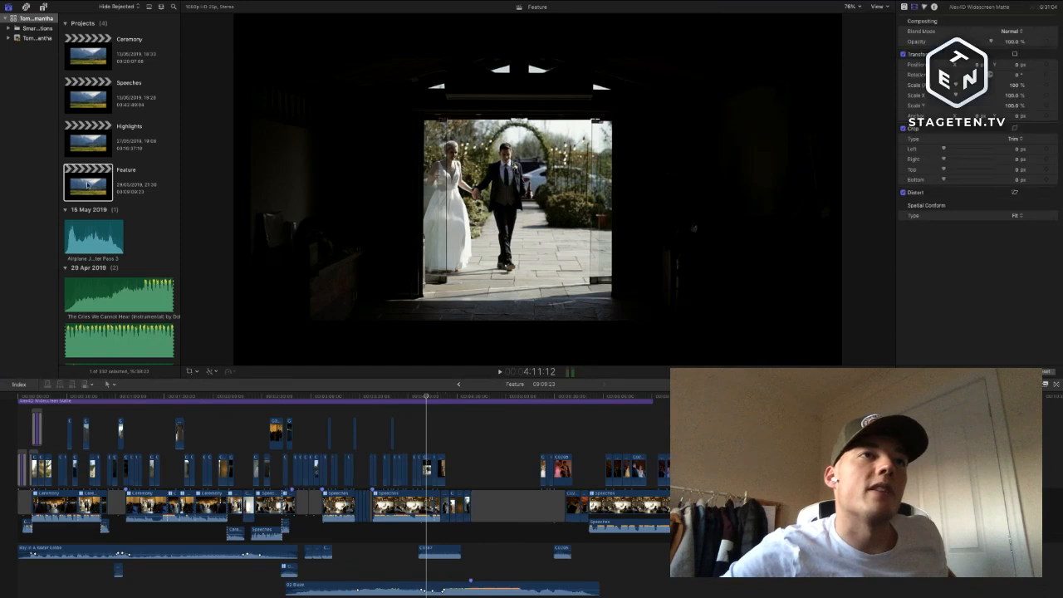
left_click(85, 132)
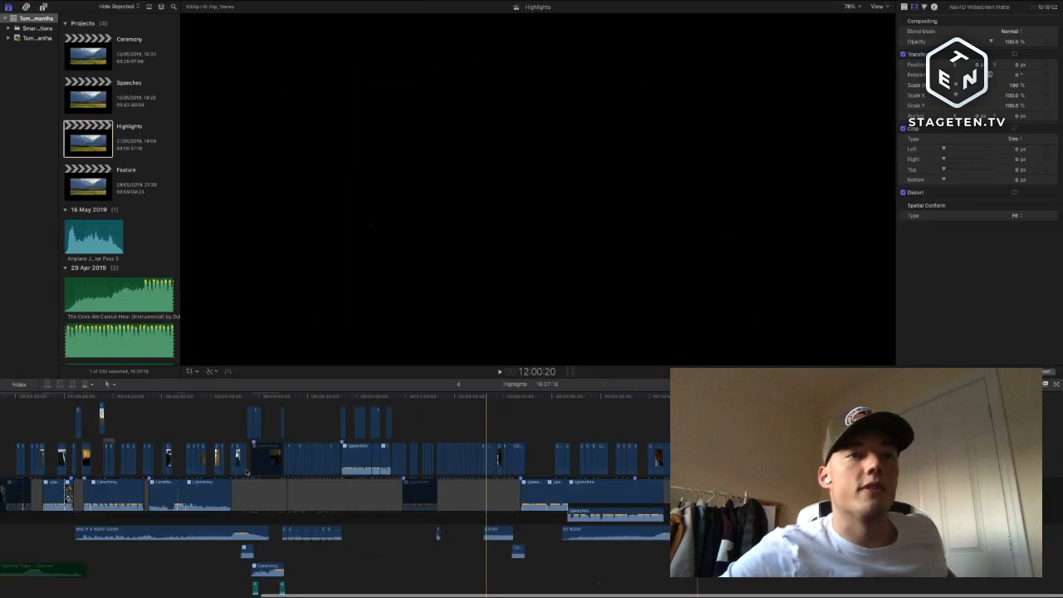
scroll(193, 480, "left", 5)
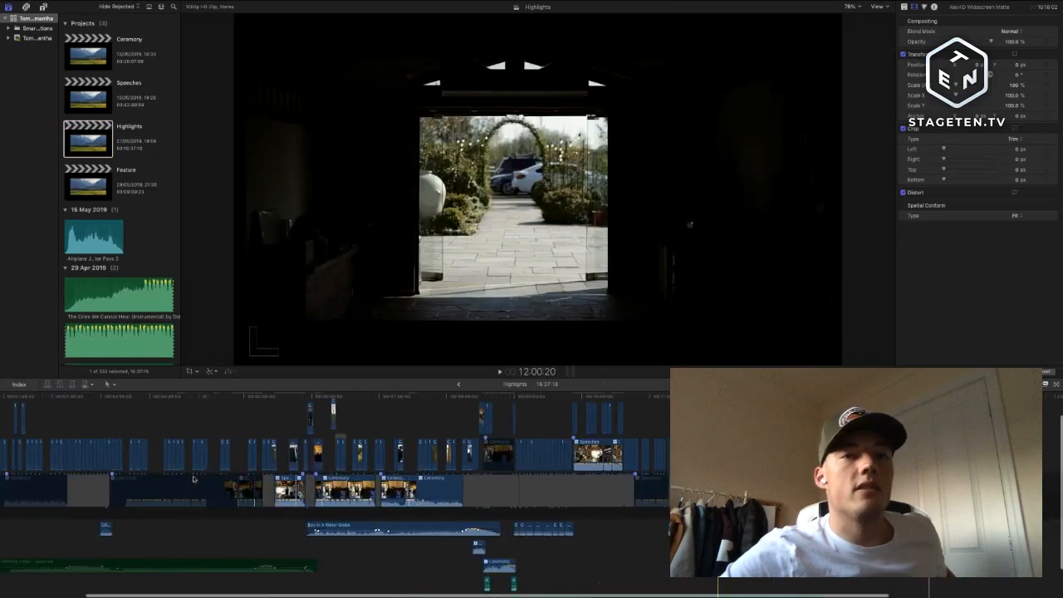
key("super+minus")
key("super+minus")
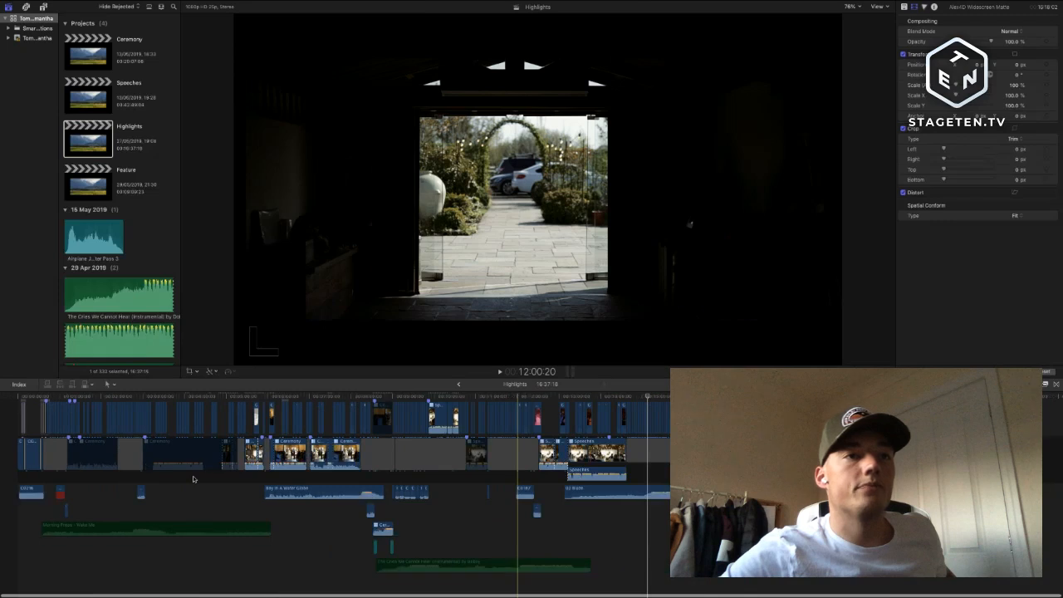
scroll(193, 479, "up", 1)
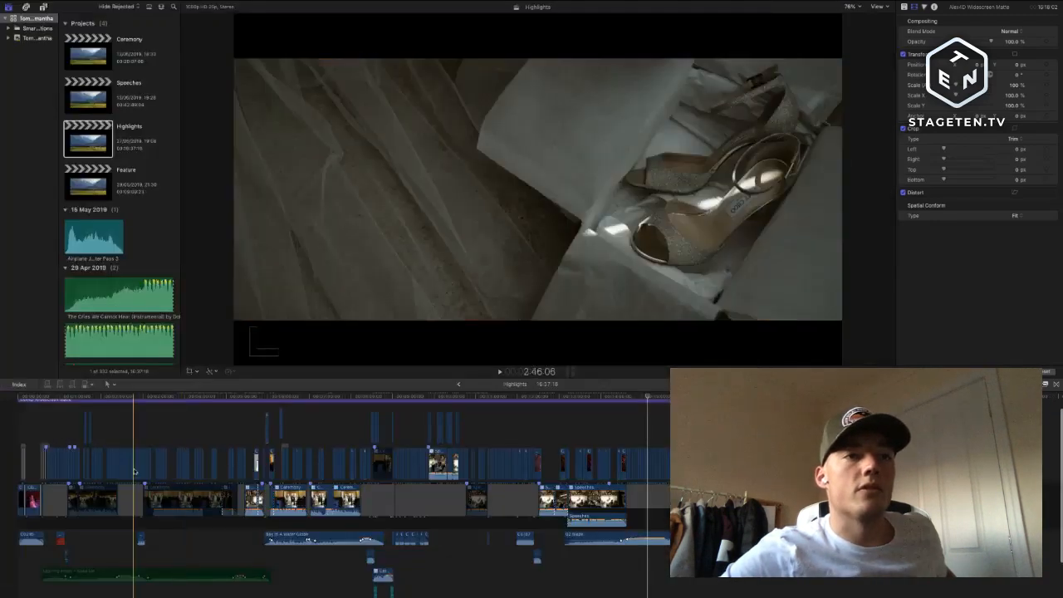
scroll(510, 476, "down", 1)
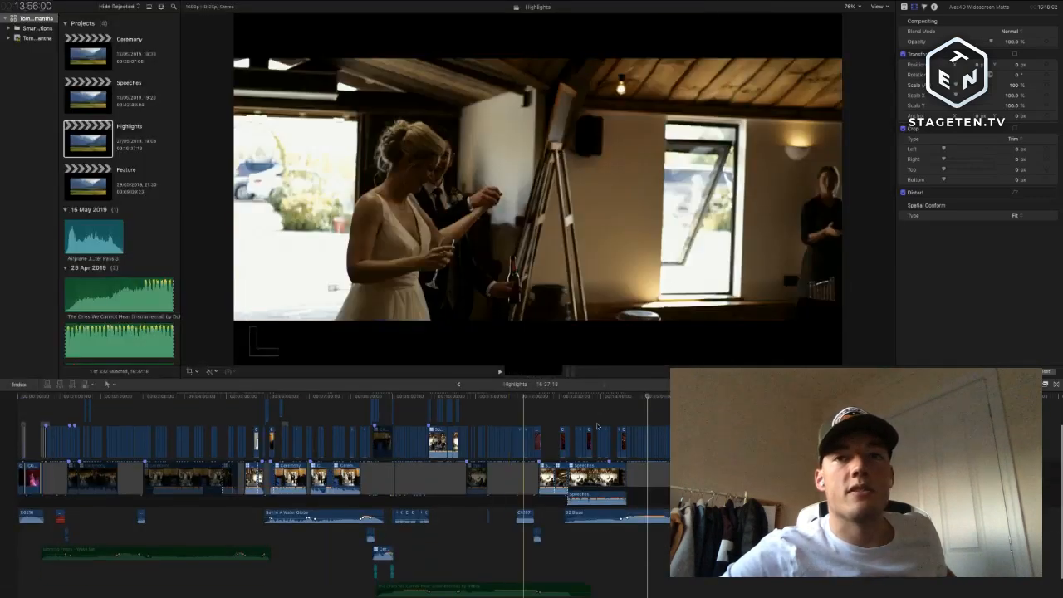
scroll(539, 506, "up", 1)
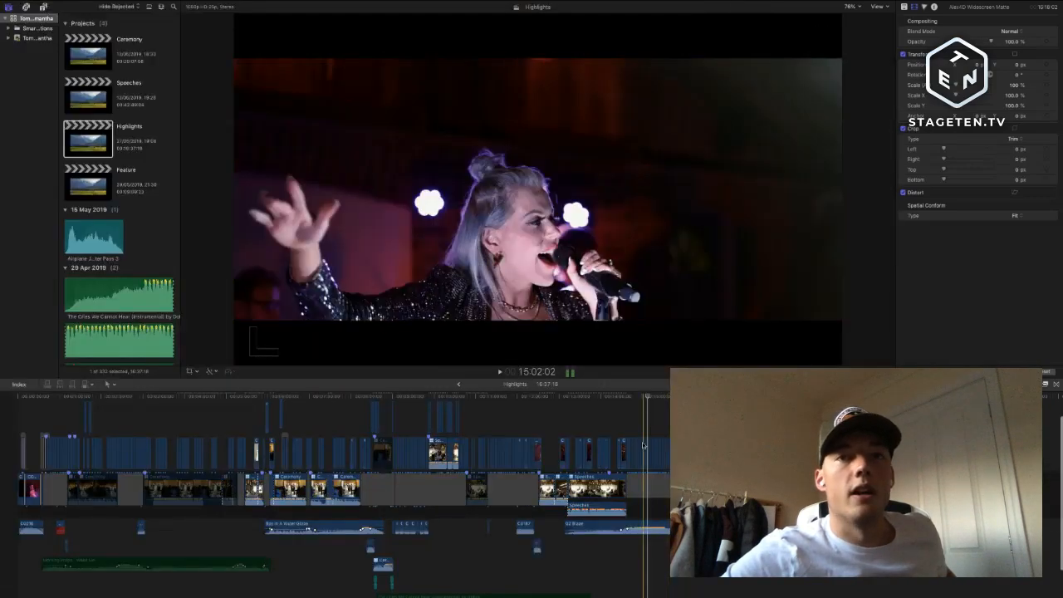
left_click(80, 182)
double_click(81, 182)
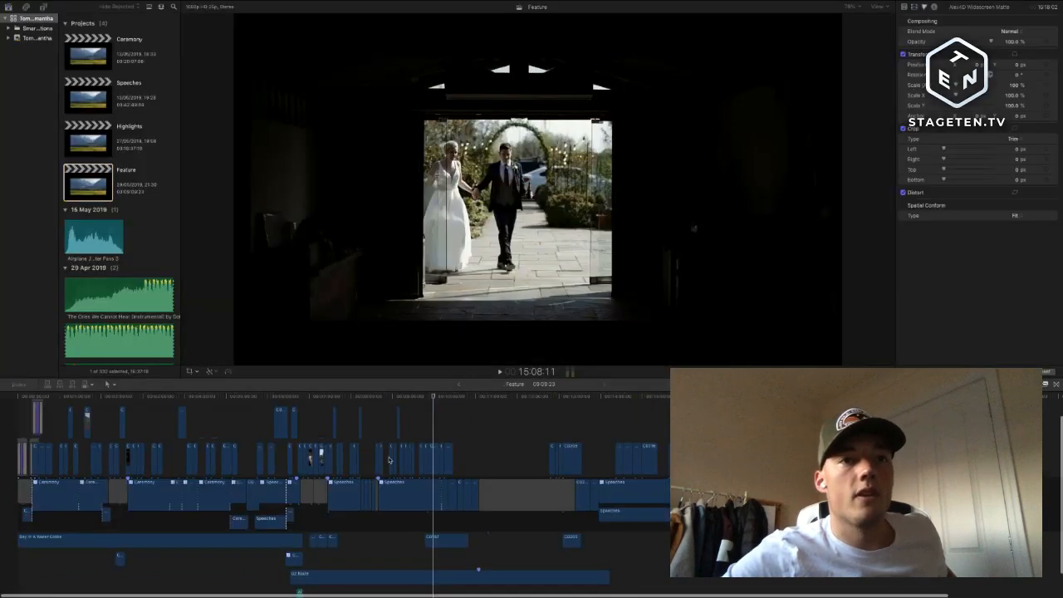
- Show the audio settings of the groom's Speeches clip and examine its equalization and Dialogue surround panning
scroll(458, 465, "right", 1)
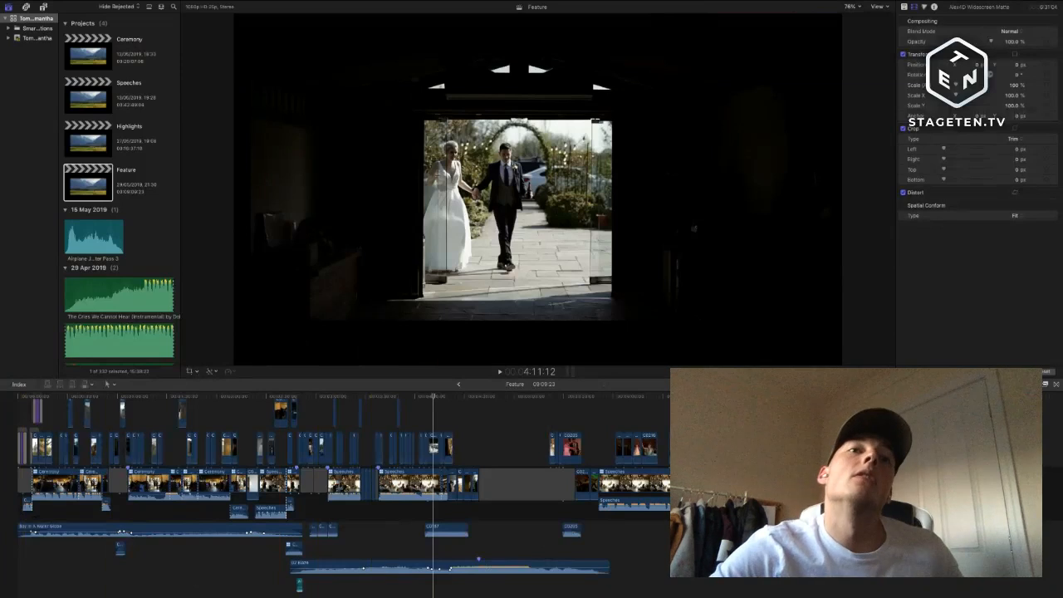
left_click(411, 484)
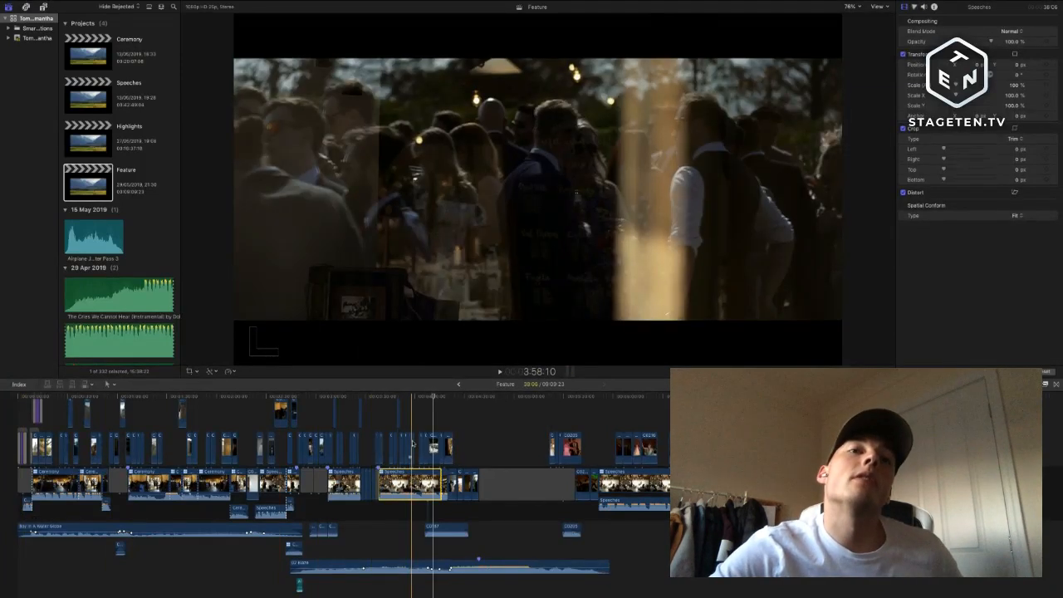
left_click(415, 397)
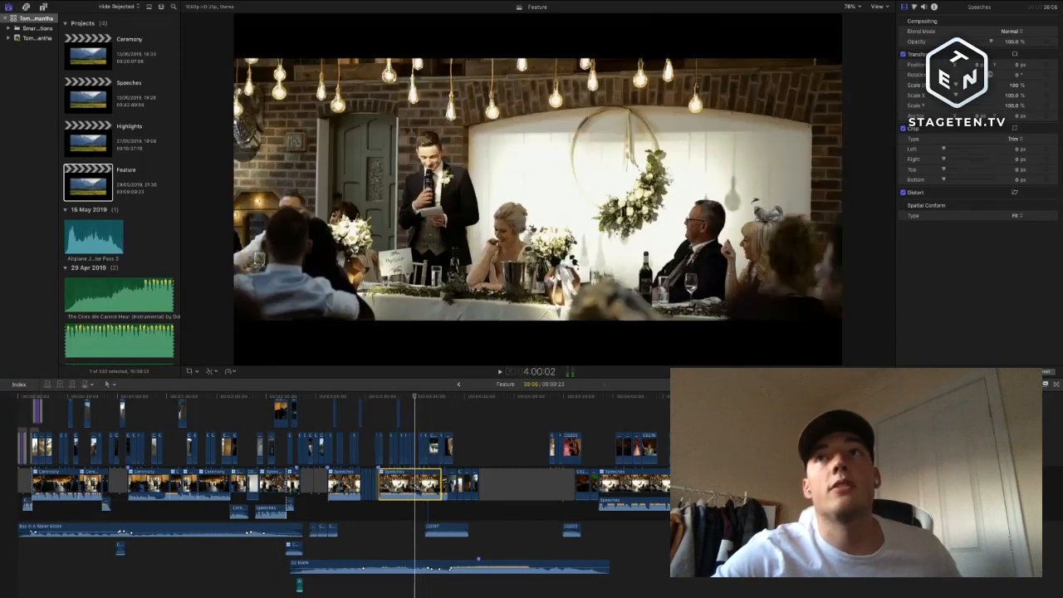
left_click(923, 6)
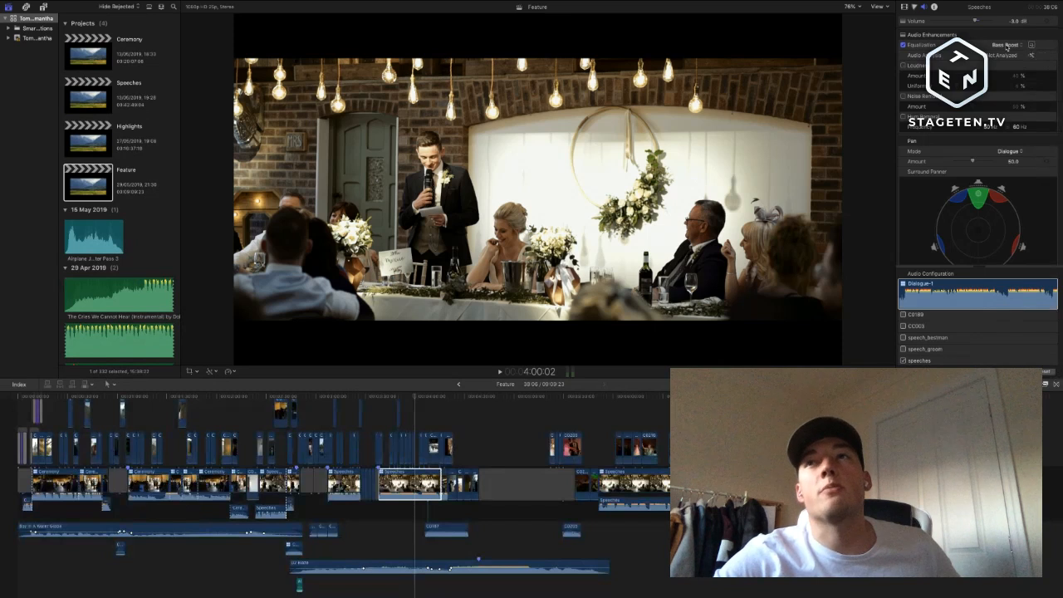
scroll(999, 114, "down", 1)
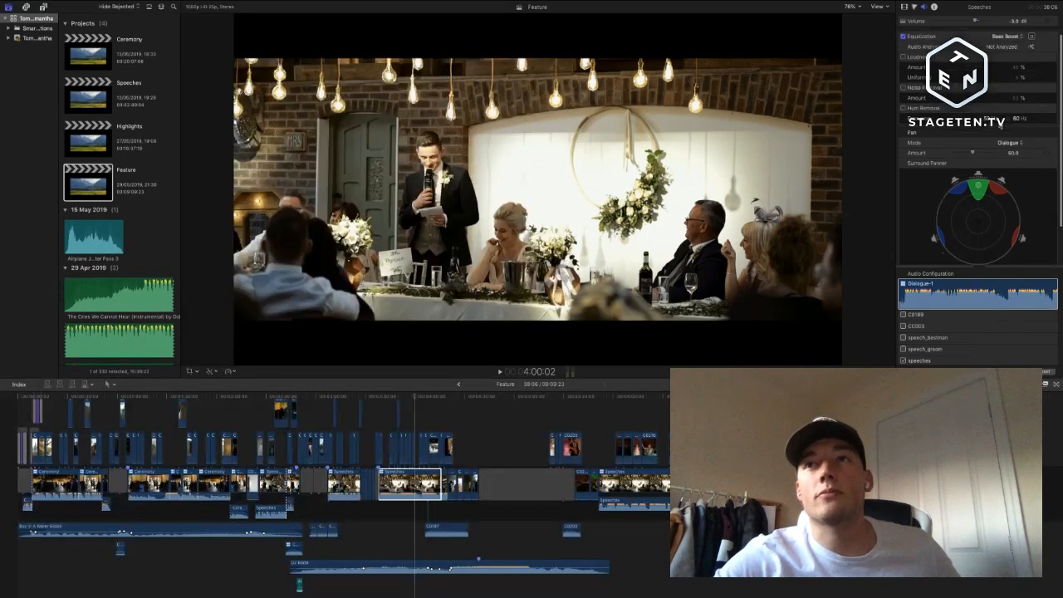
scroll(1001, 121, "up", 1)
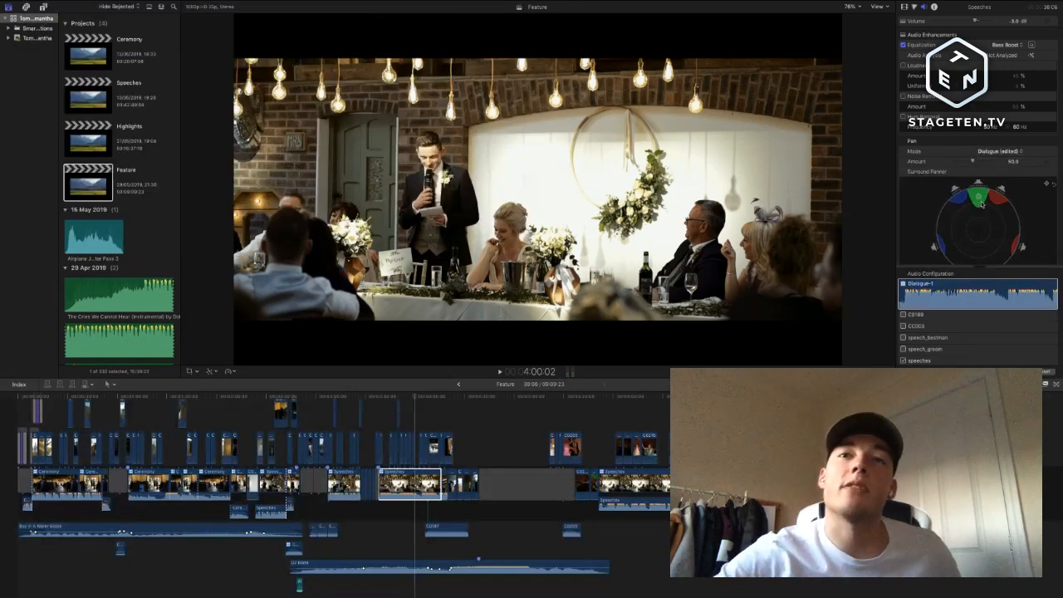
- Compare the music track's Ambience surround panning with the Dialogue panning of the groom's Speeches clip
left_click(413, 565)
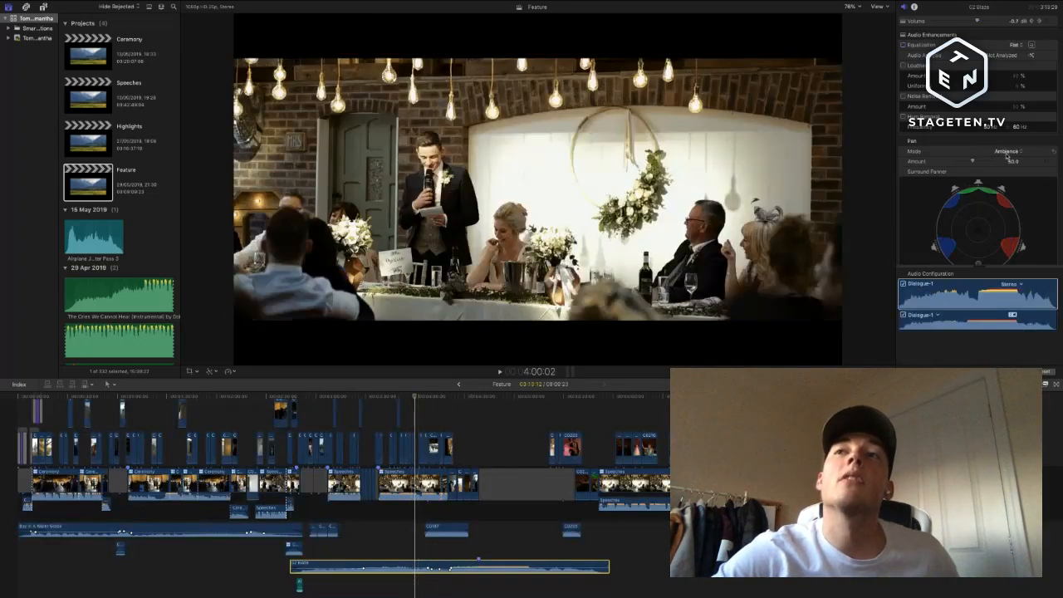
scroll(1000, 214, "down", 1)
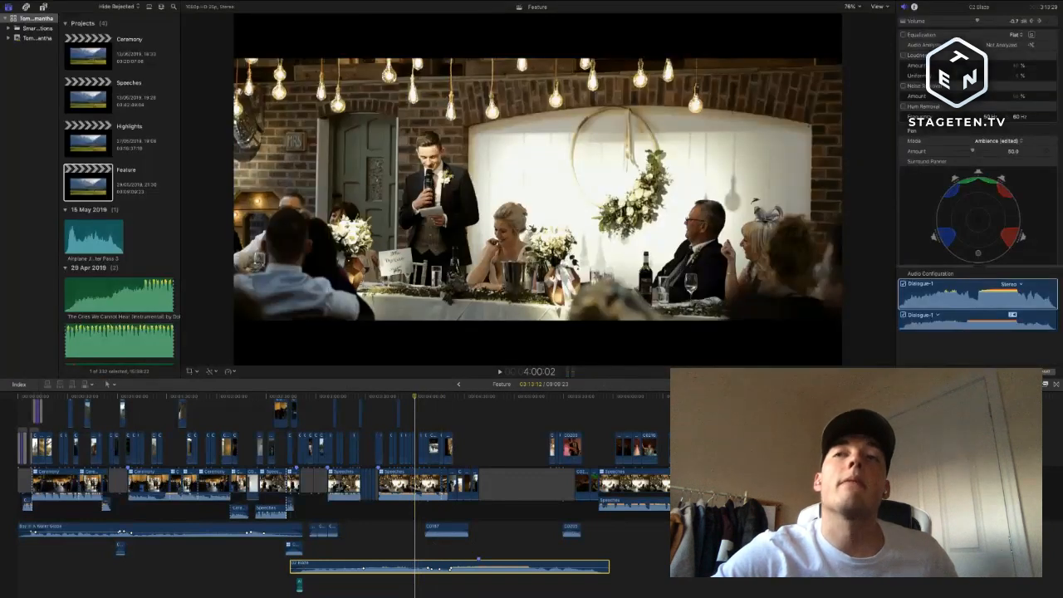
left_click(418, 487)
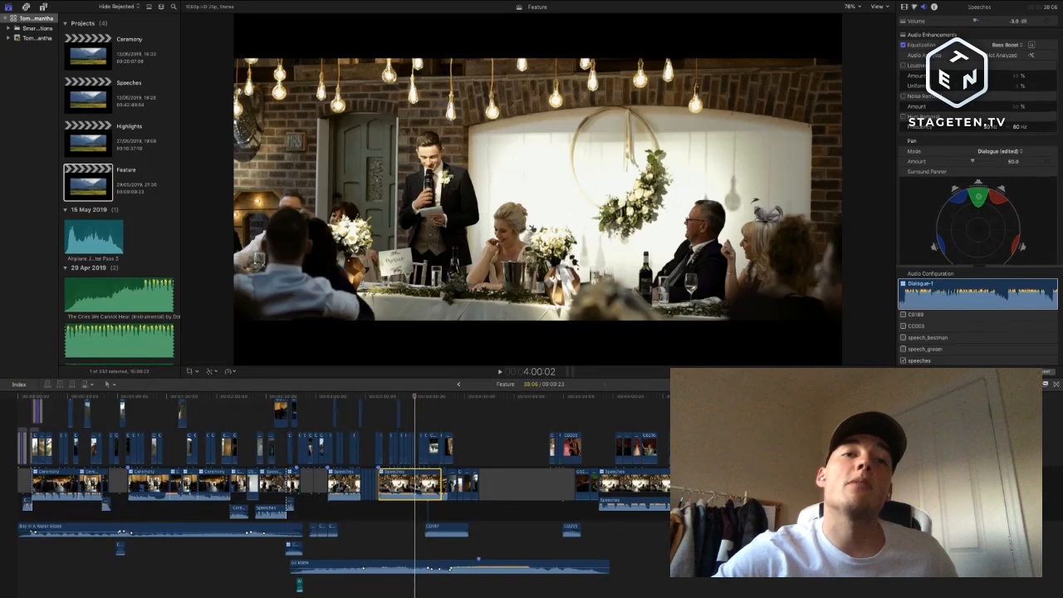
scroll(417, 487, "down", 2)
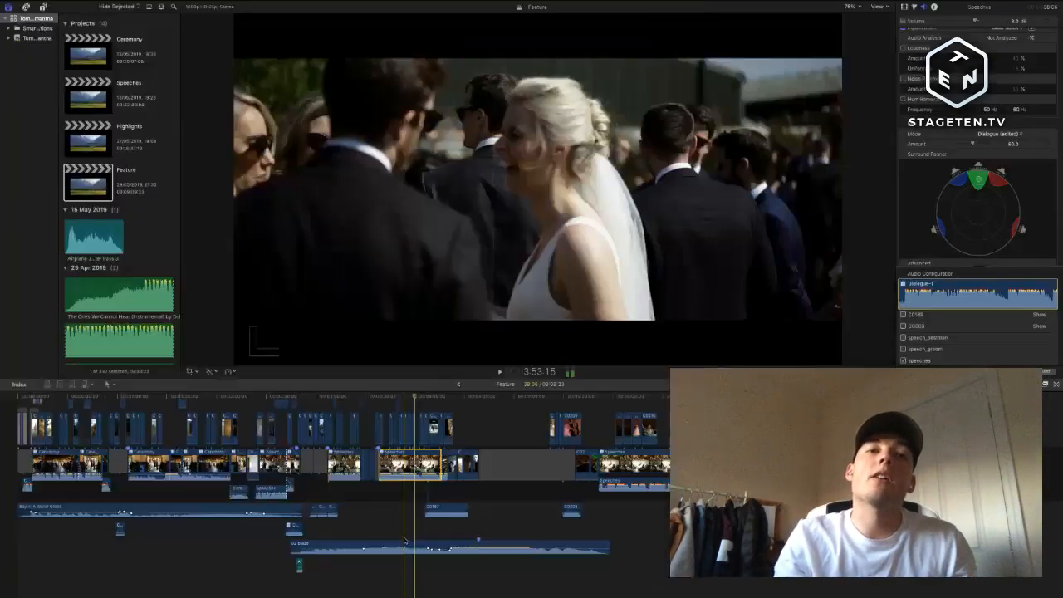
left_click(405, 544)
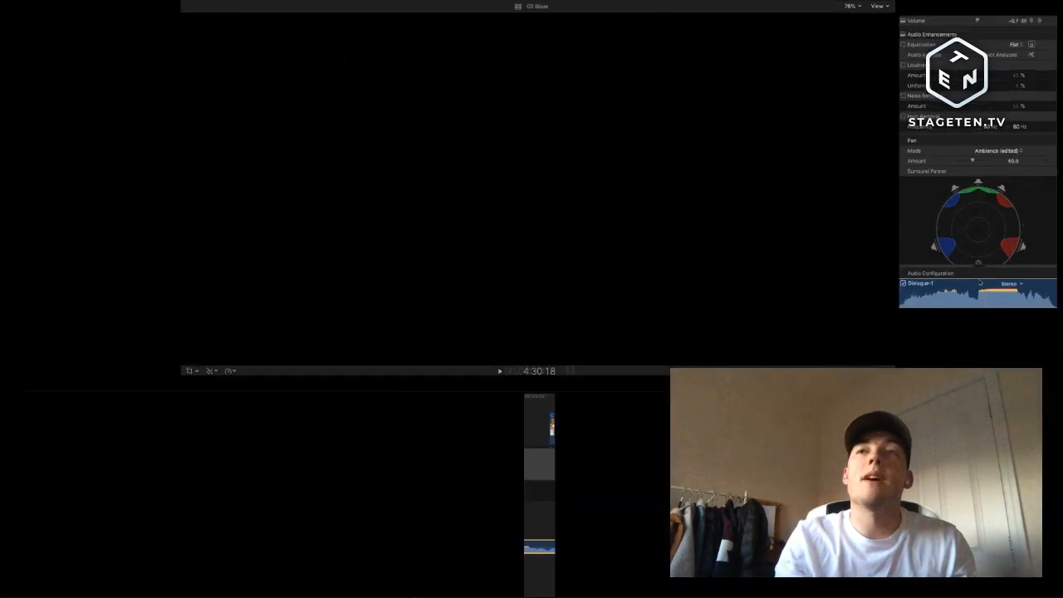
scroll(973, 256, "down", 3)
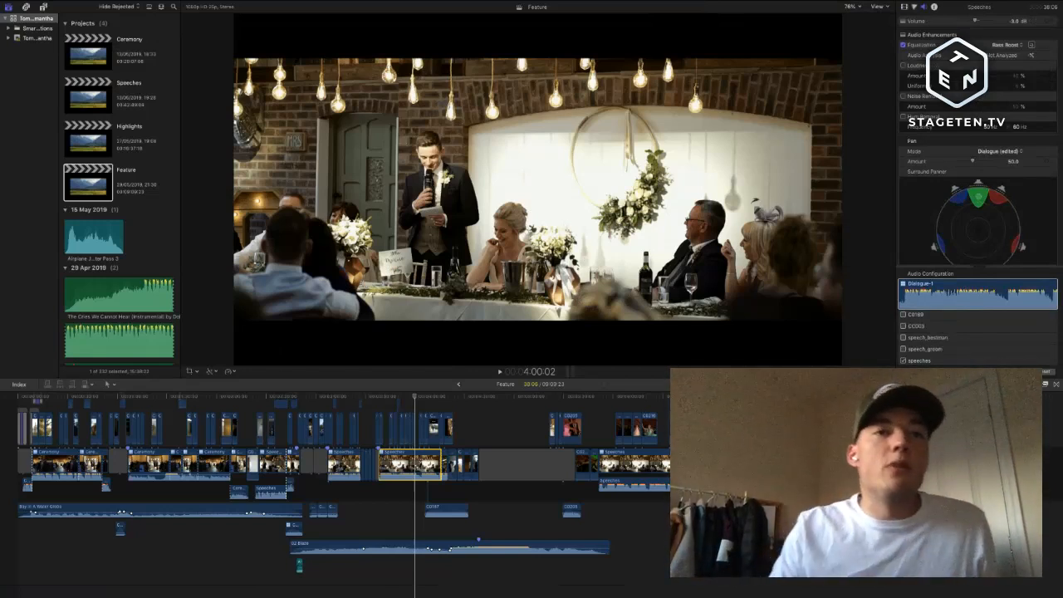
- Play back the end of the groom's speech from the guest cutaways through the couple's entrance clips
scroll(409, 445, "up", 3)
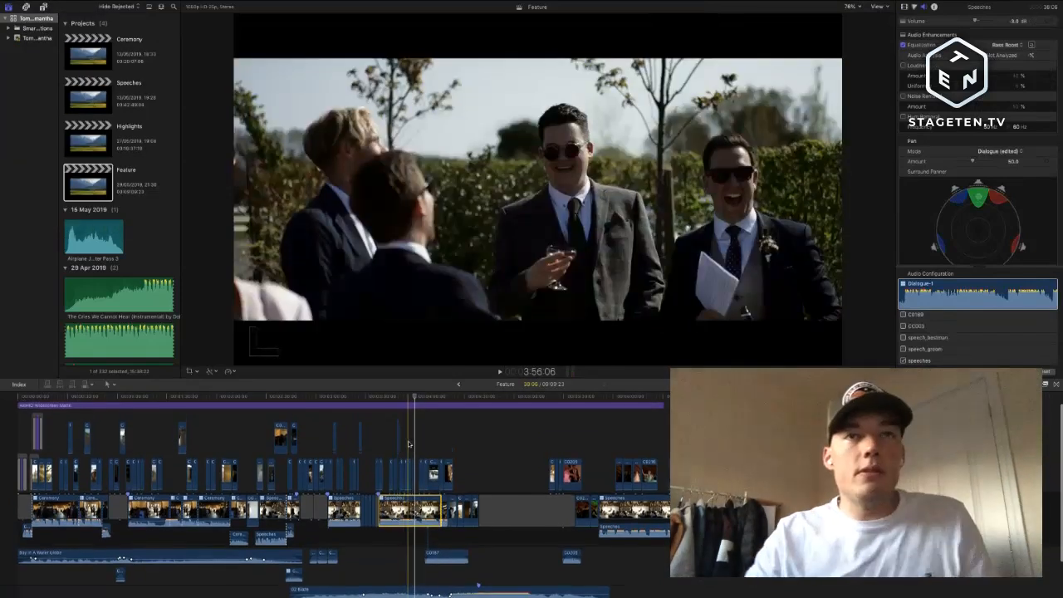
key("space")
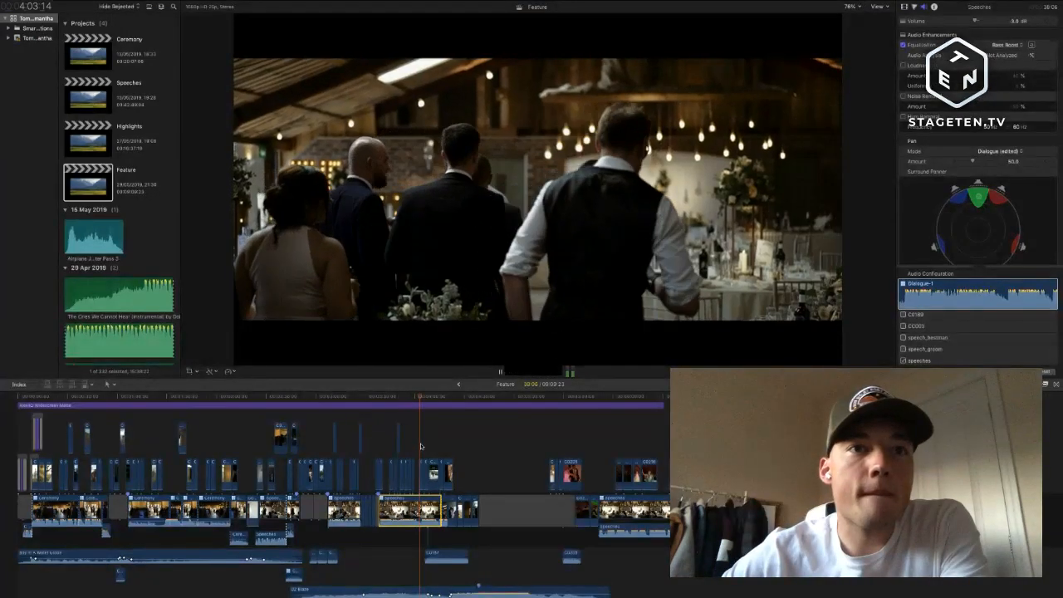
scroll(421, 446, "up", 3)
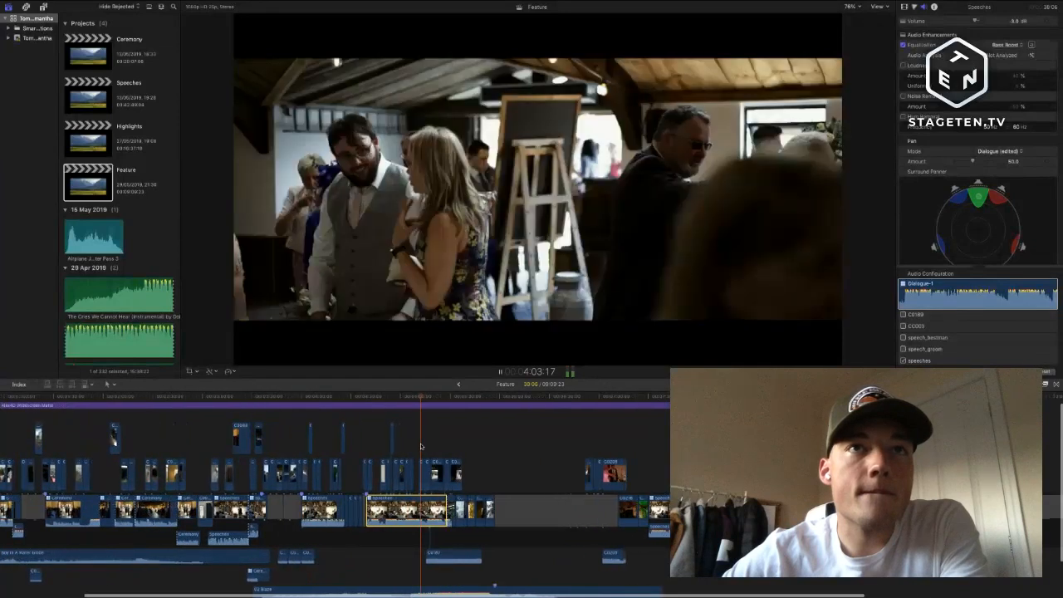
scroll(421, 447, "up", 3)
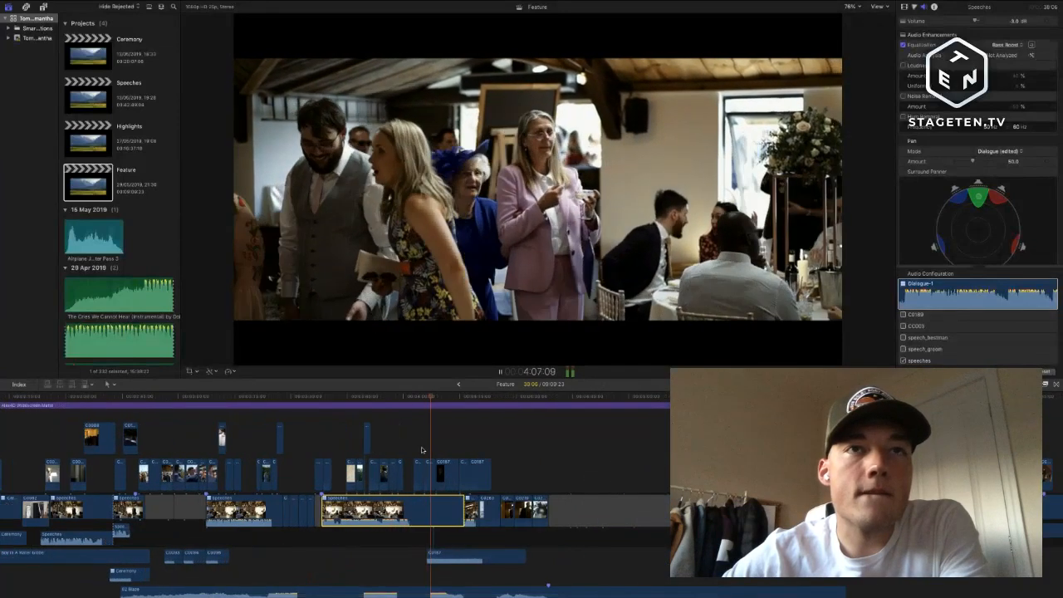
scroll(429, 461, "left", 1)
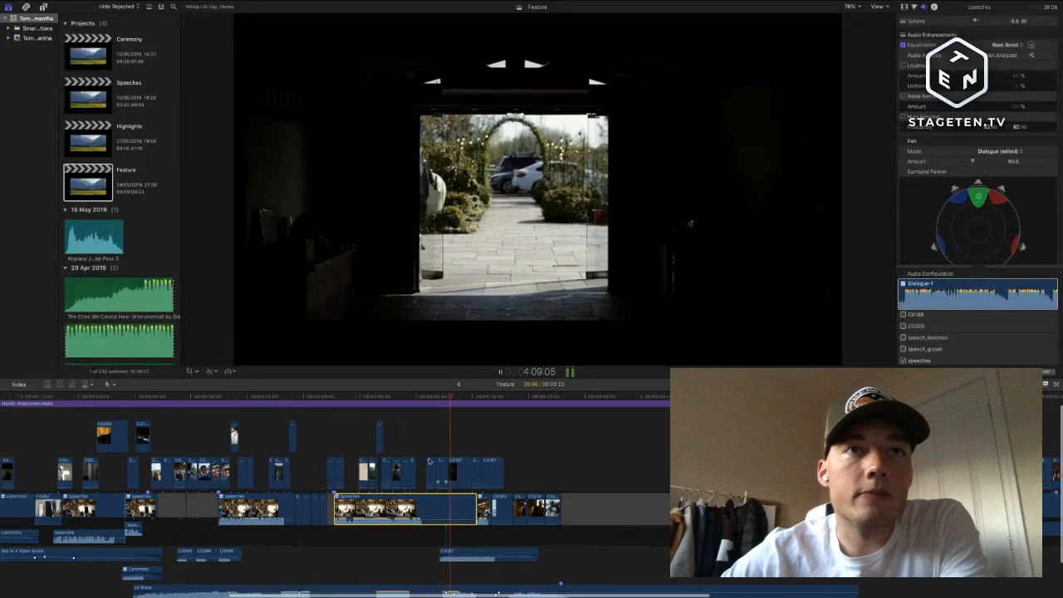
scroll(430, 461, "down", 2)
scroll(429, 461, "left", 1)
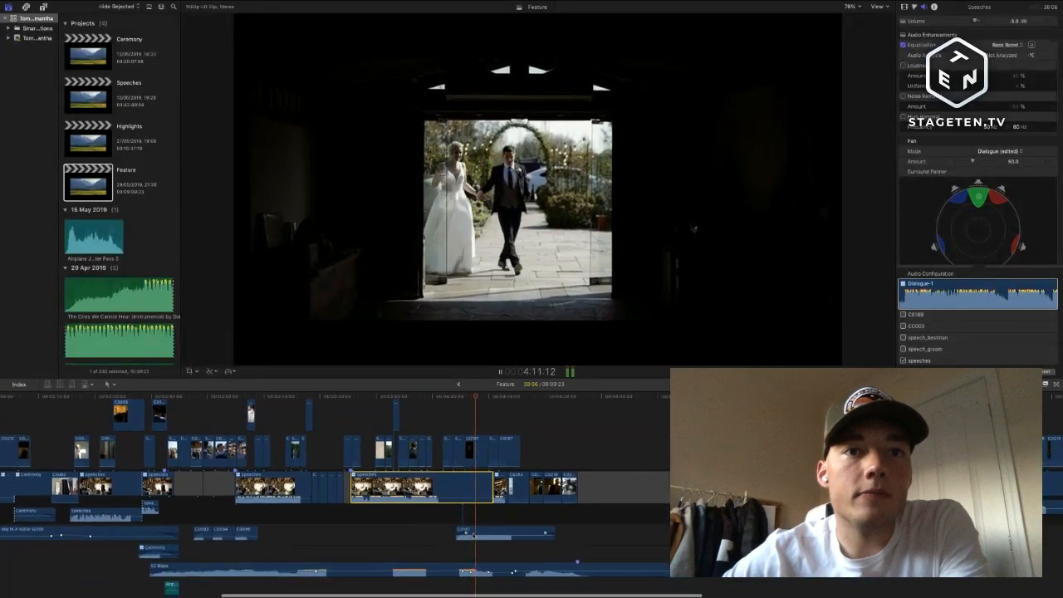
scroll(479, 499, "up", 2)
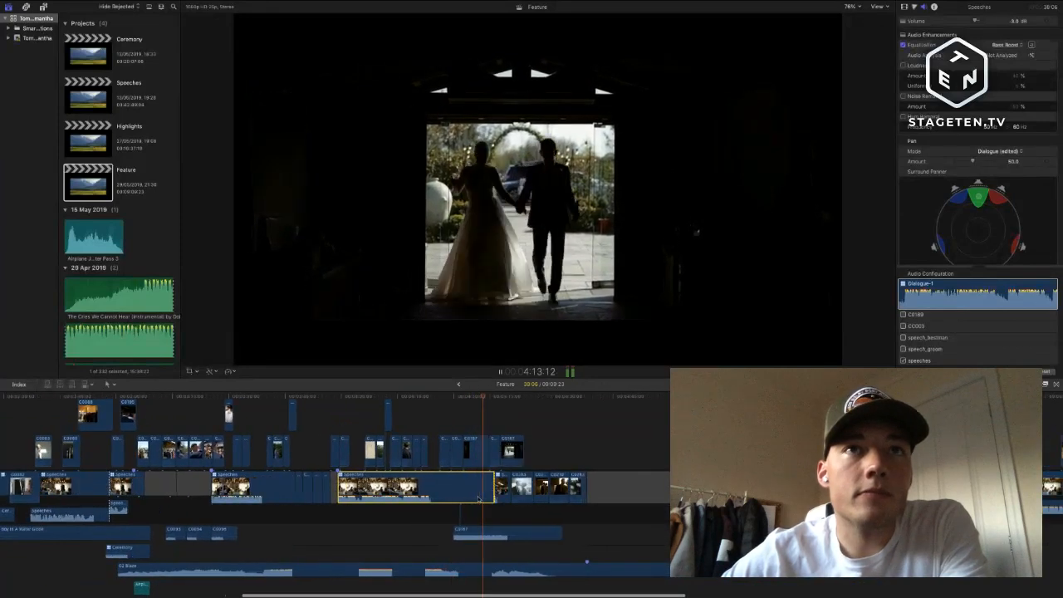
scroll(478, 498, "up", 2)
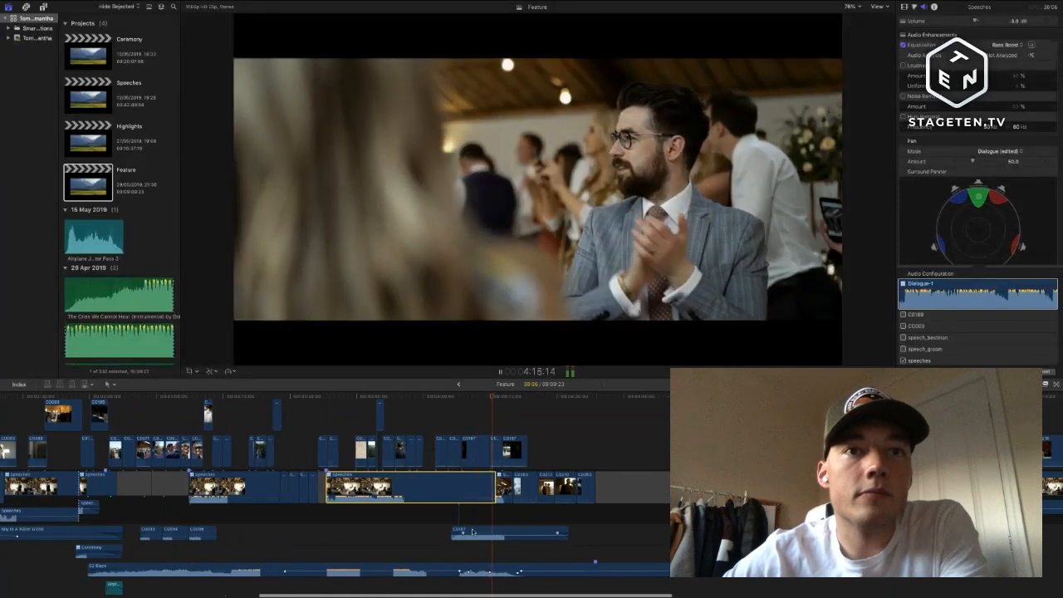
- Shift the entrance's separate audio clip slightly later beneath the groom's speech
left_click_drag(472, 531, 480, 534)
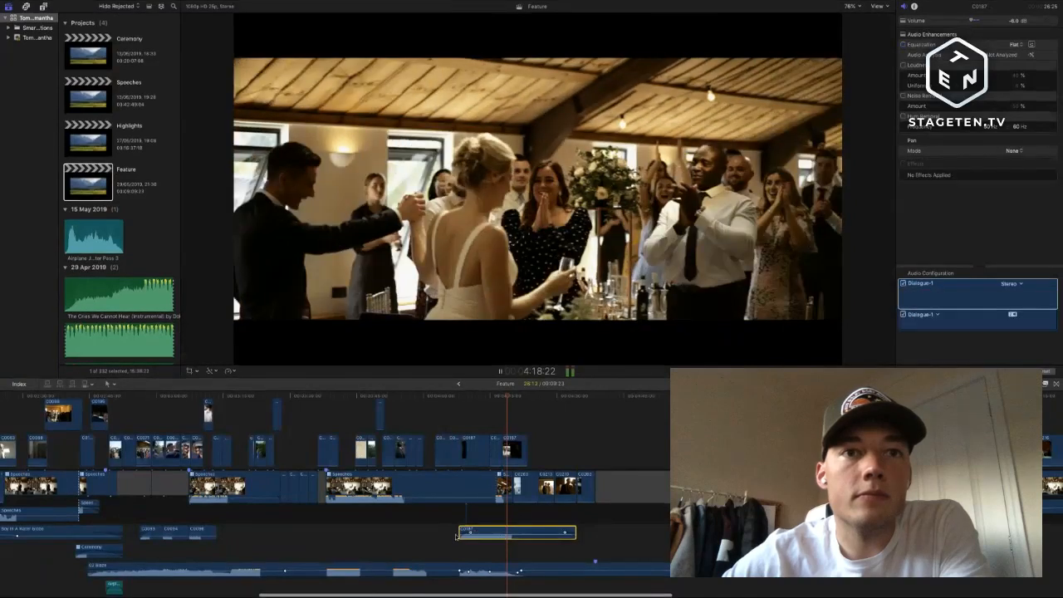
left_click(456, 536)
scroll(458, 535, "up", 2)
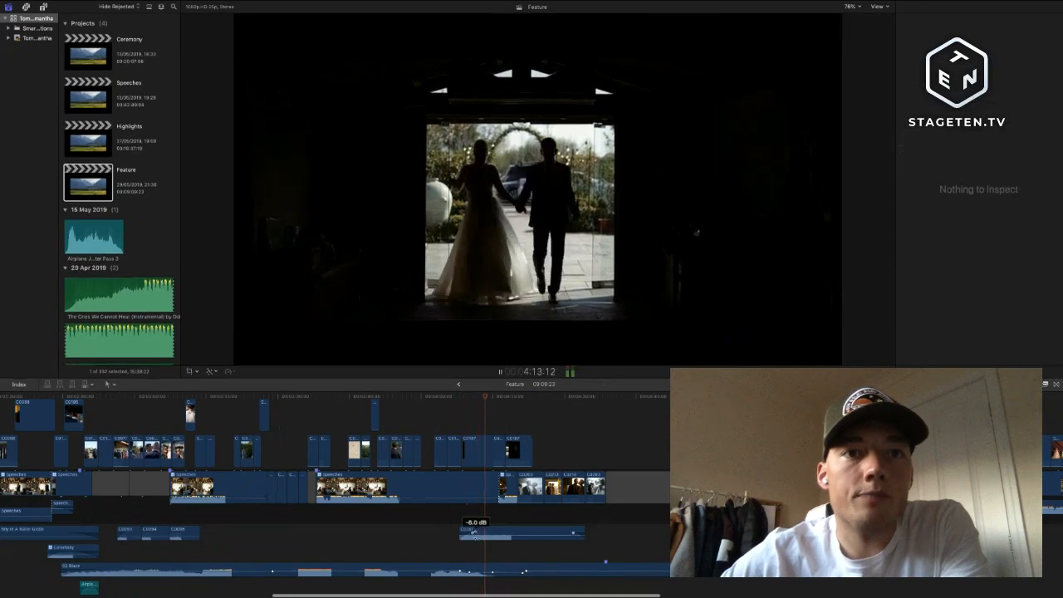
- Adjust the level of the entrance's separate audio clip and move the music track's 0 dB keyframe slightly earlier
left_click_drag(473, 532, 473, 535)
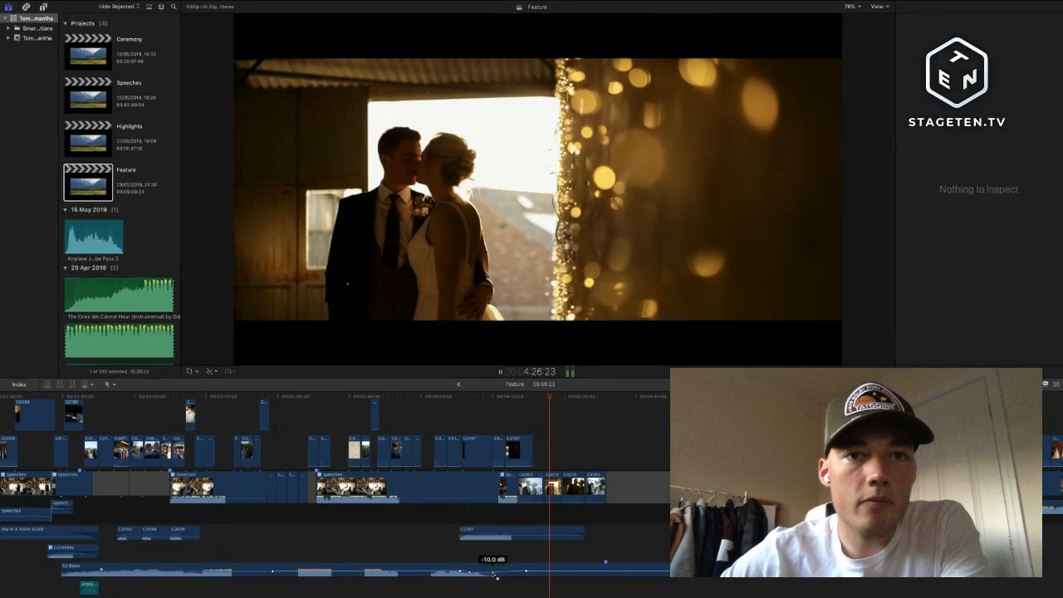
left_click(494, 573)
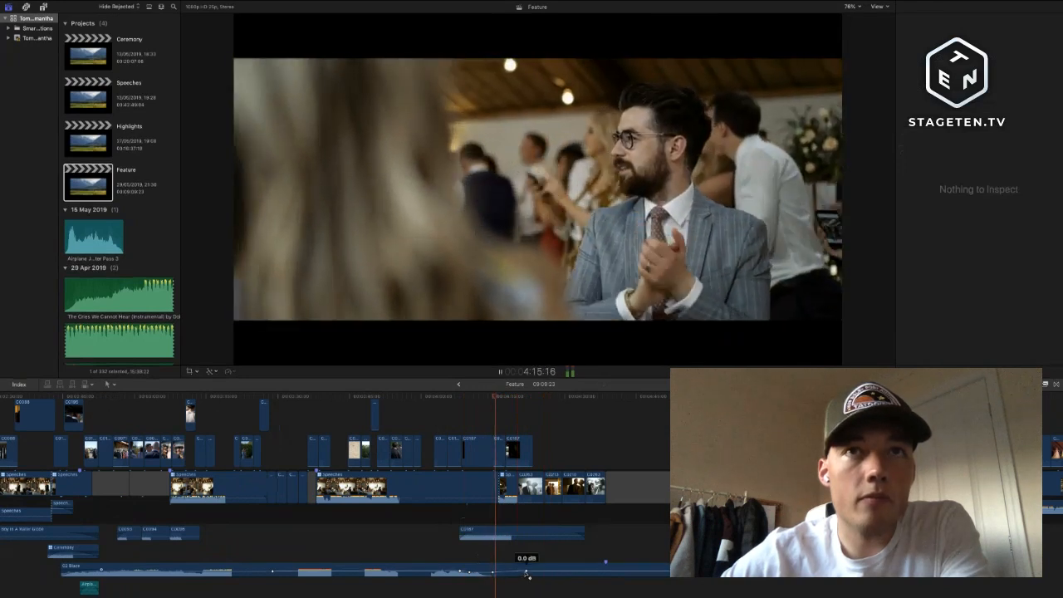
left_click_drag(527, 572, 515, 572)
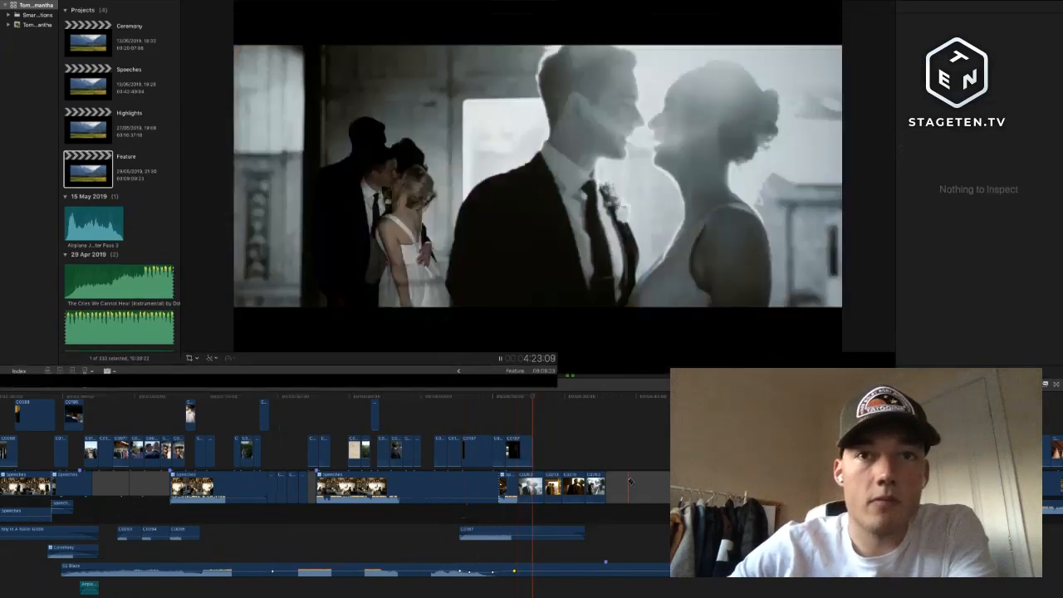
- Move the short gap piece after the couple's portrait clips to directly between the Speeches clip and those portraits
left_click(629, 481)
key("a")
left_click(618, 486)
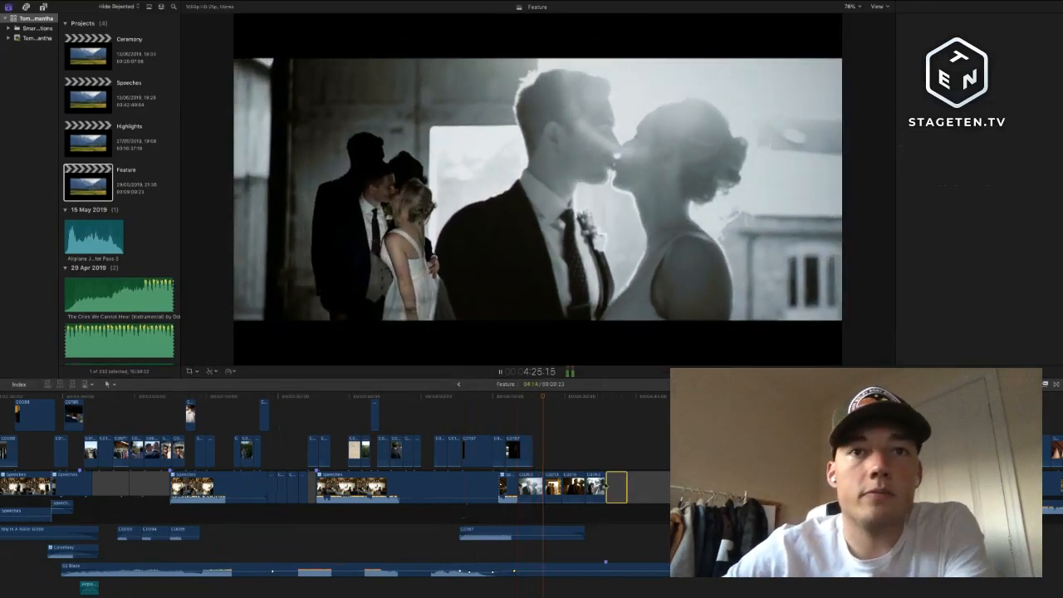
left_click_drag(613, 487, 525, 487)
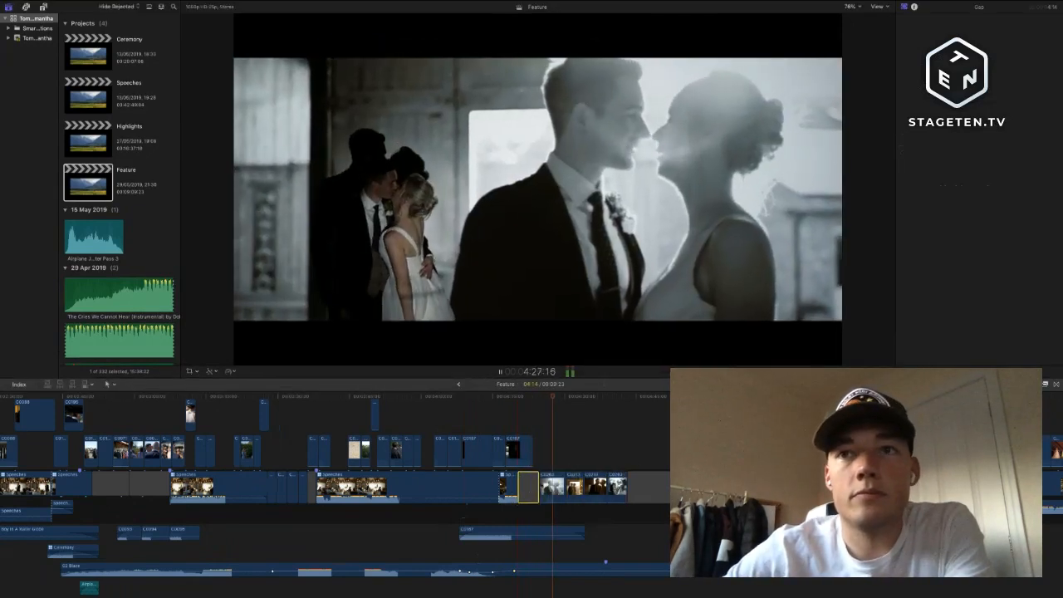
- Bring the two cake-cutting clips forward to the end of the groom's speech, inserting the longer one in the main storyline before the portraits
left_click(809, 515)
scroll(531, 435, "right", 2)
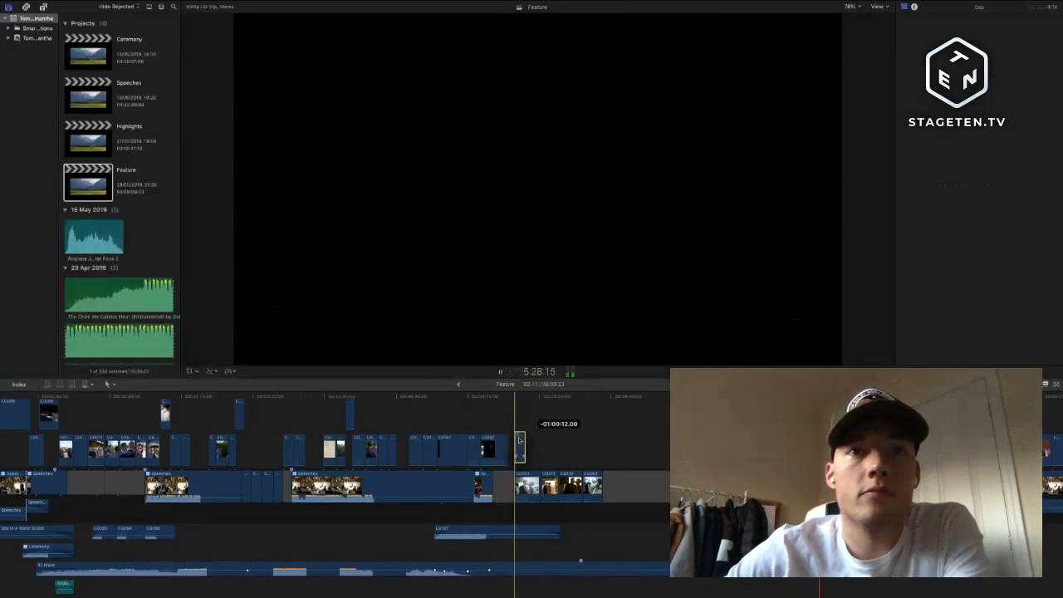
left_click(510, 437)
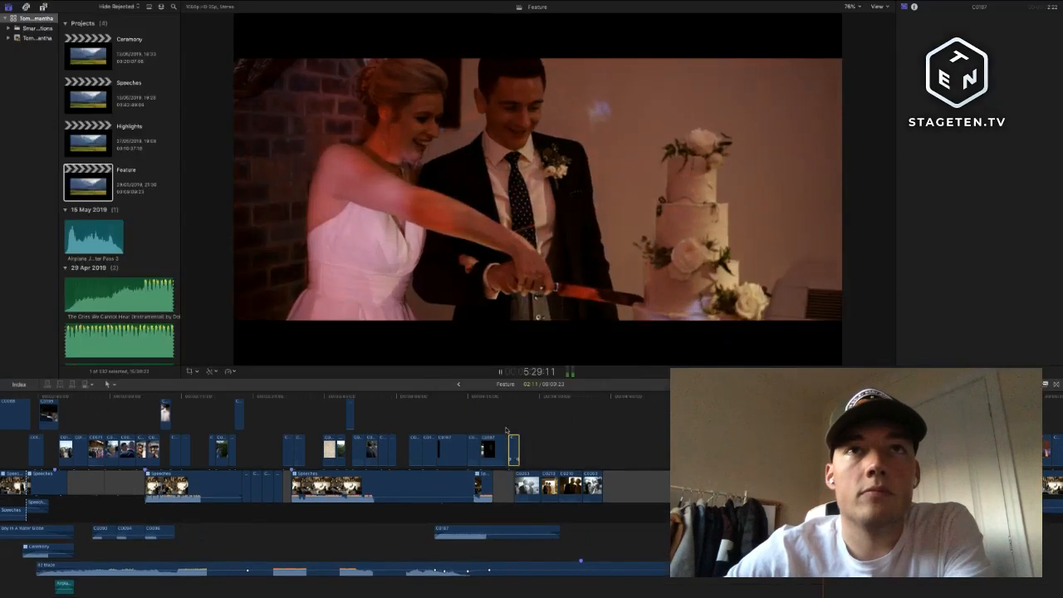
left_click(504, 428)
left_click_drag(619, 483, 553, 483)
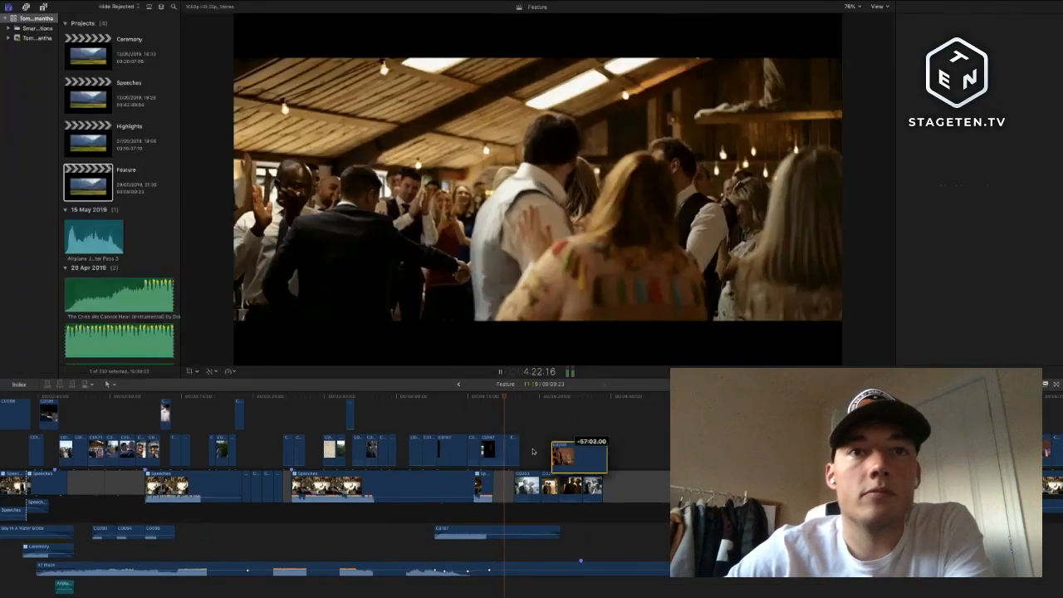
left_click_drag(521, 482, 526, 484)
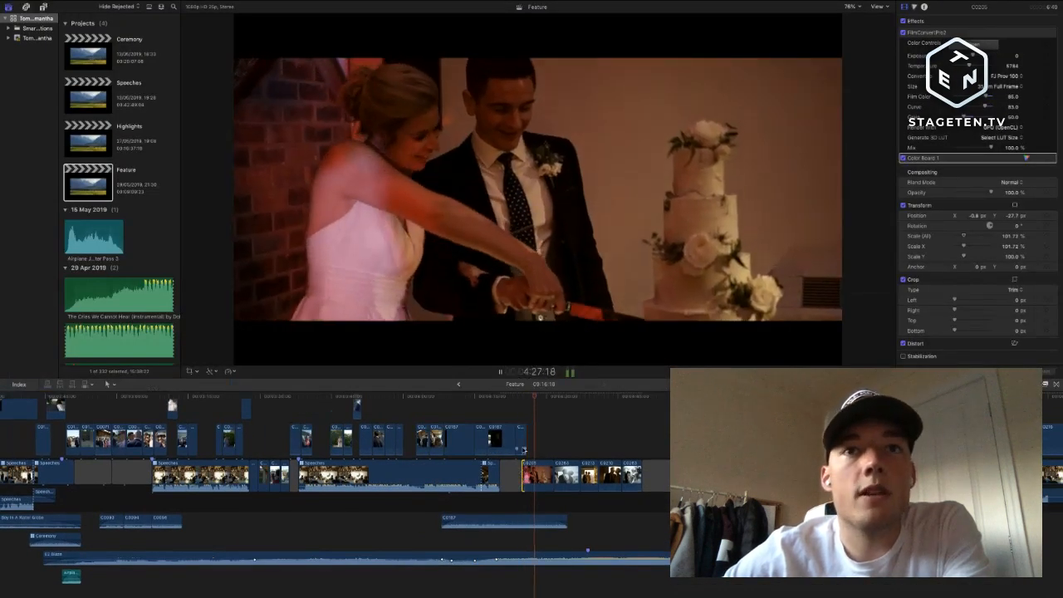
- Select the four couple portrait clips and shift them later as connected clips over the gap, starting at about 4:57
scroll(523, 450, "right", 1)
scroll(524, 449, "right", 2)
key("super+minus")
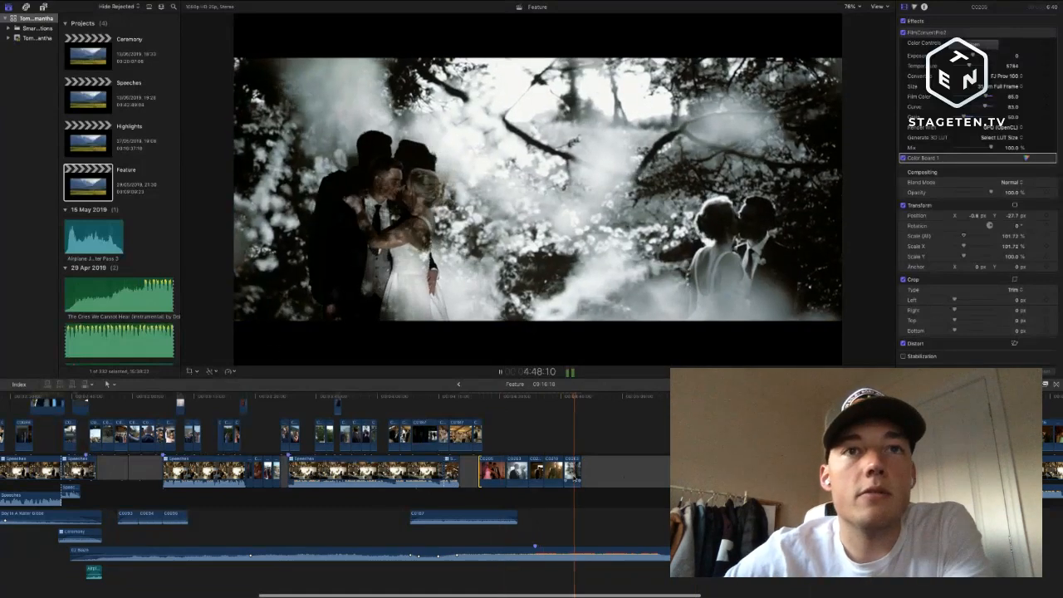
scroll(575, 480, "right", 1)
left_click_drag(492, 450, 572, 481)
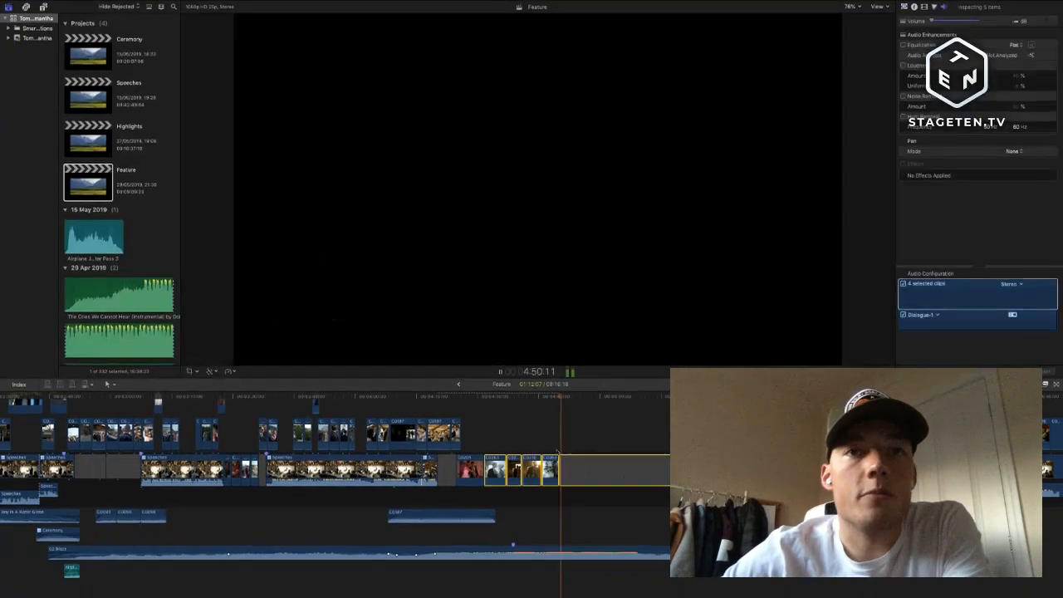
left_click(496, 446)
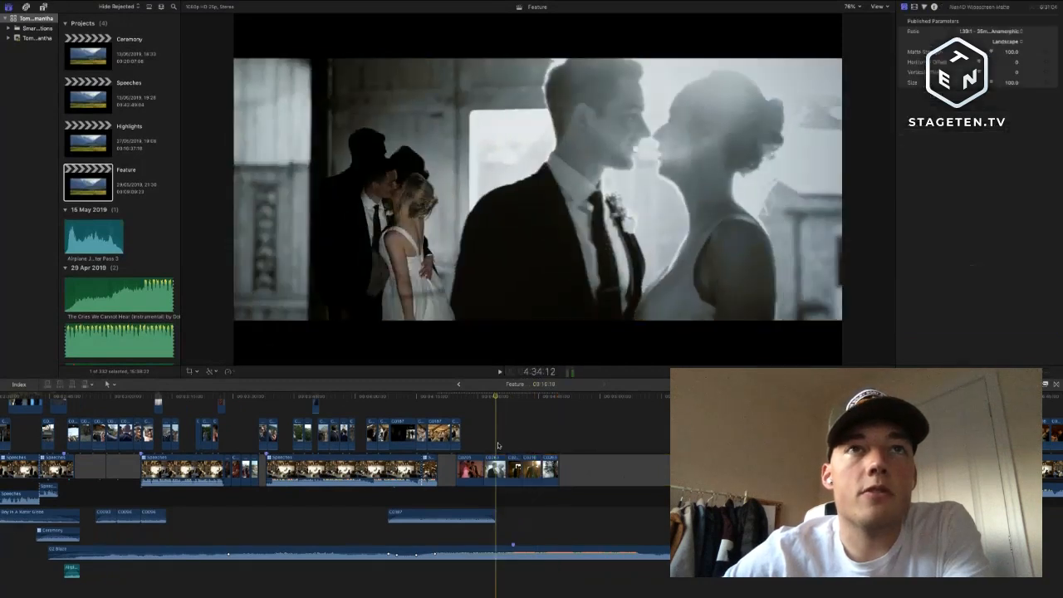
left_click_drag(499, 443, 548, 480)
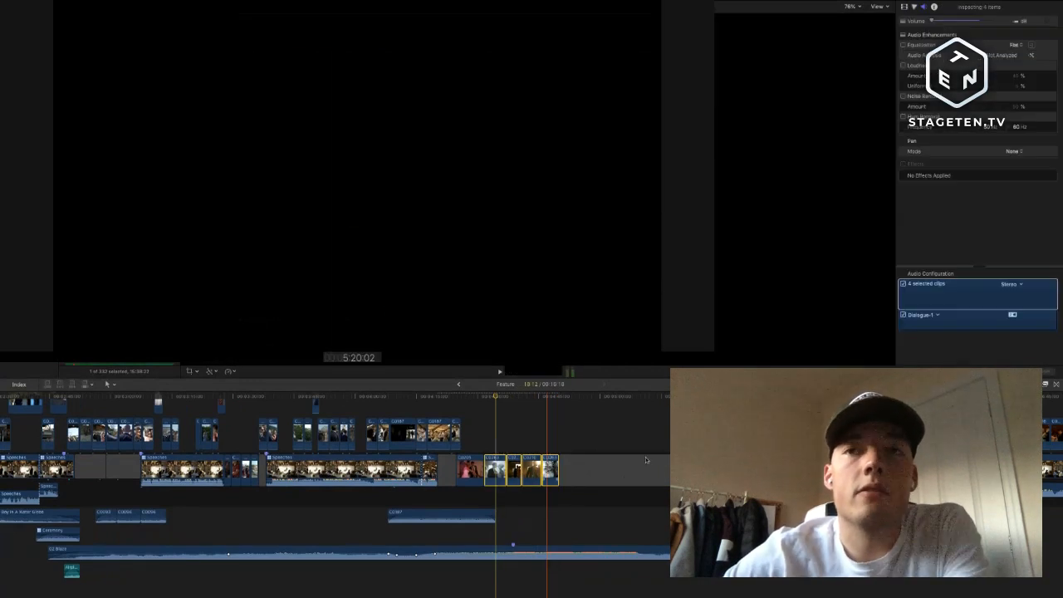
scroll(646, 457, "right", 3)
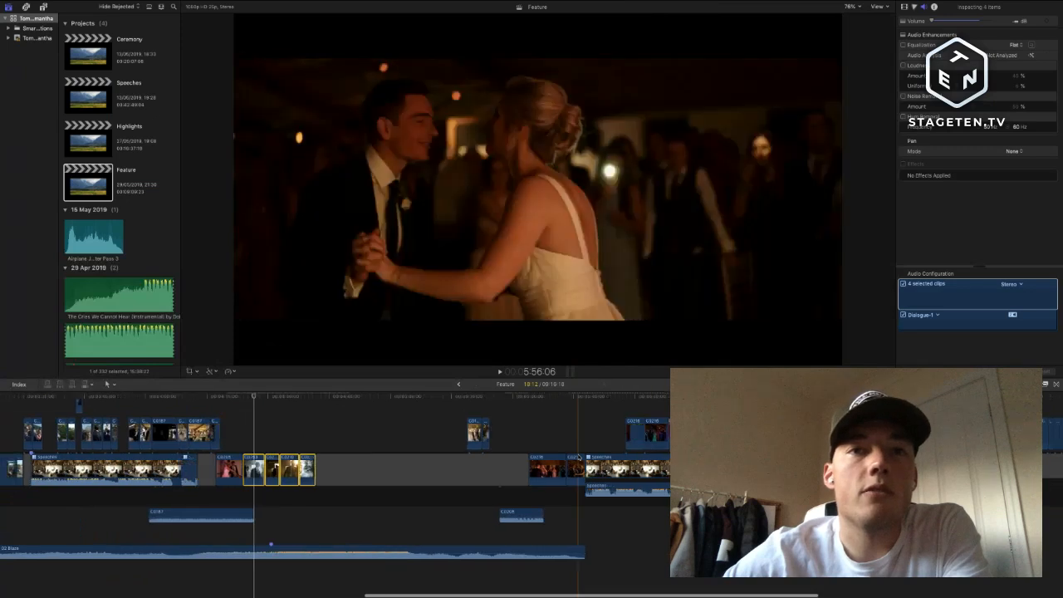
key("super+minus")
key("super+minus")
key("super+minus")
key("super+minus")
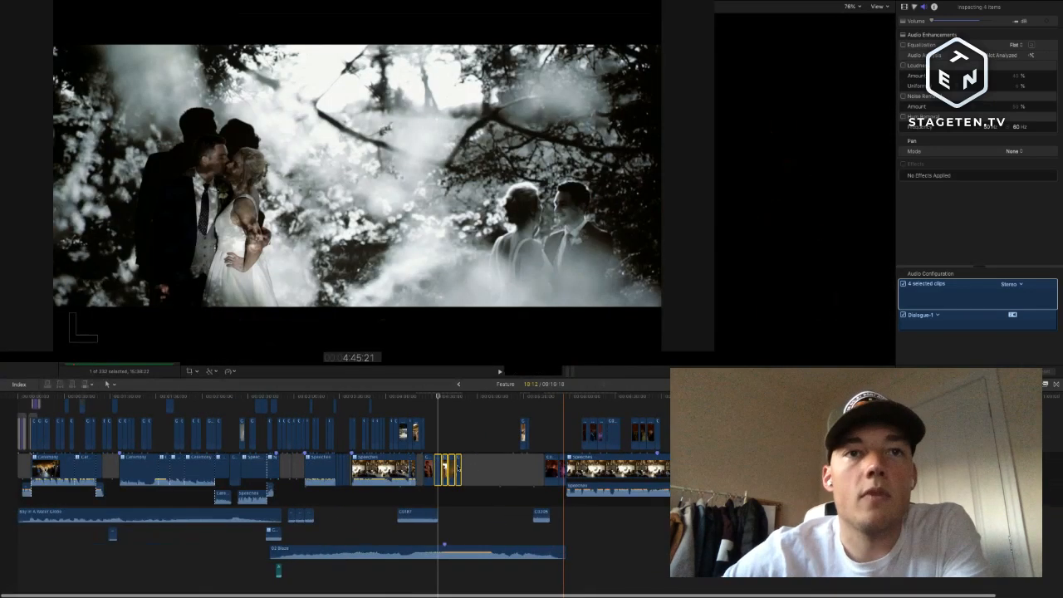
left_click_drag(458, 465, 495, 411)
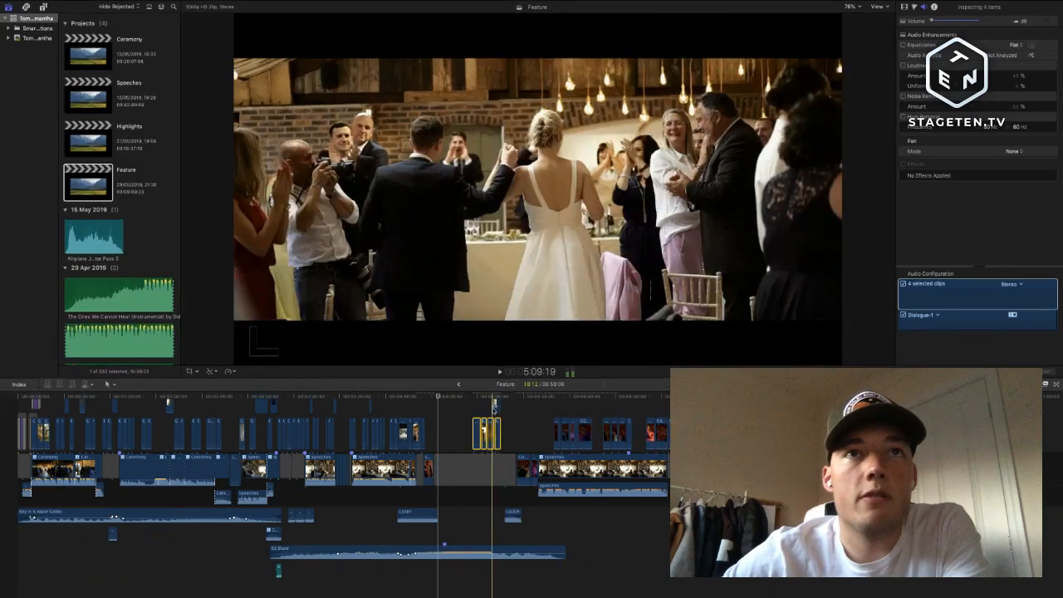
- Play the repositioned portrait section and delete the two cutaways stacked above its end
key("space")
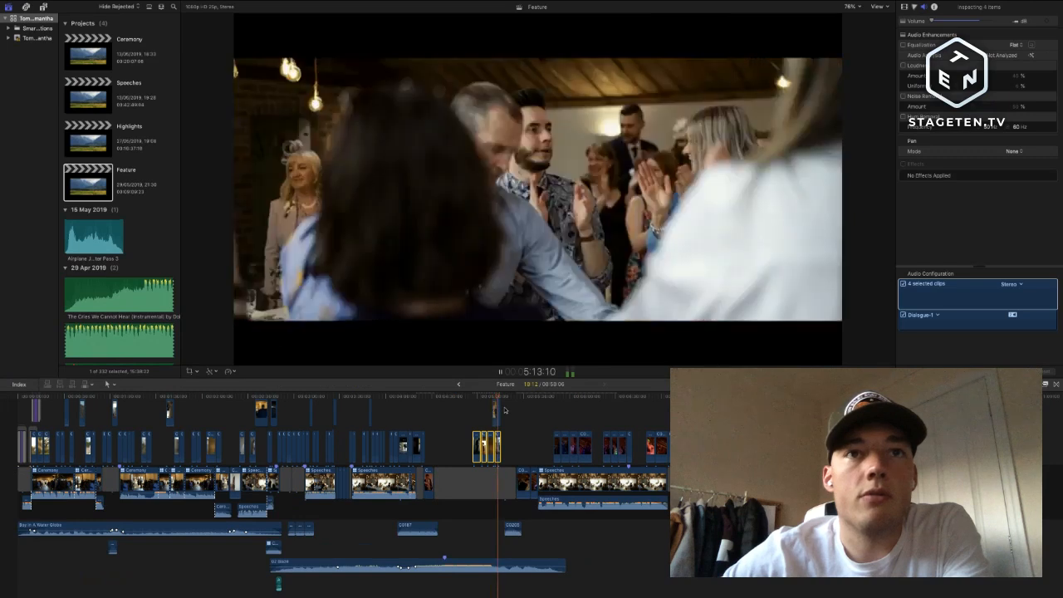
left_click_drag(504, 411, 483, 410)
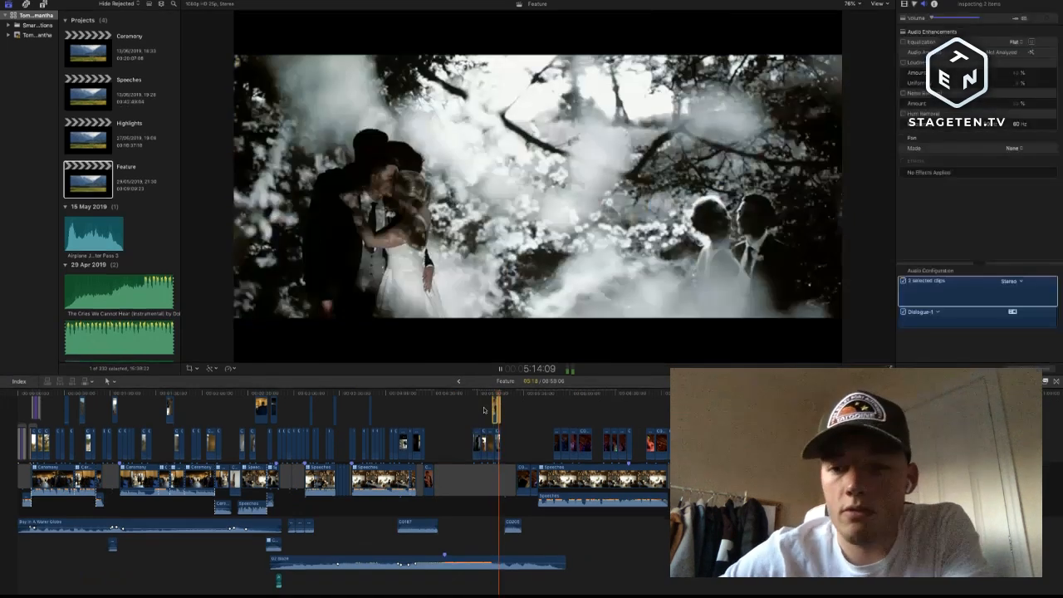
key("BackSpace")
key("space")
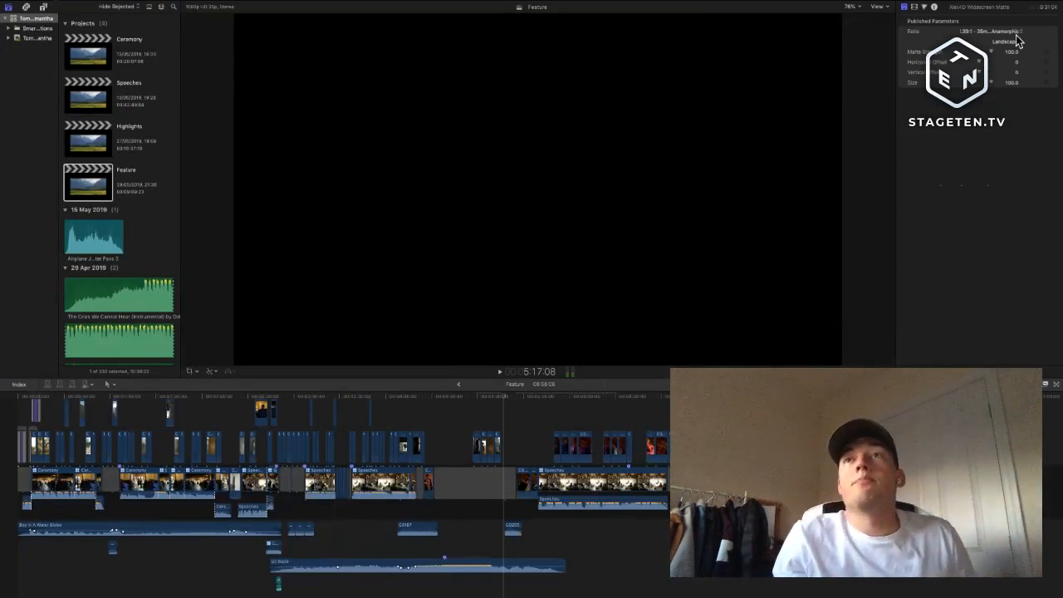
- Examine the info, roles and video settings of the Feature project's master file export, and close it without exporting
key("shift+super+f")
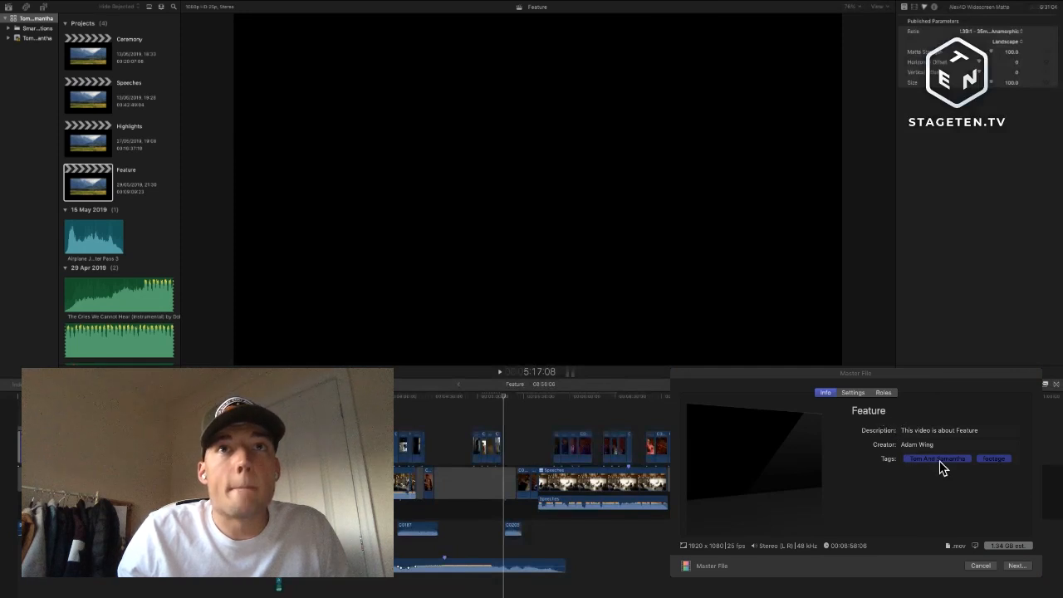
left_click(884, 392)
left_click(853, 390)
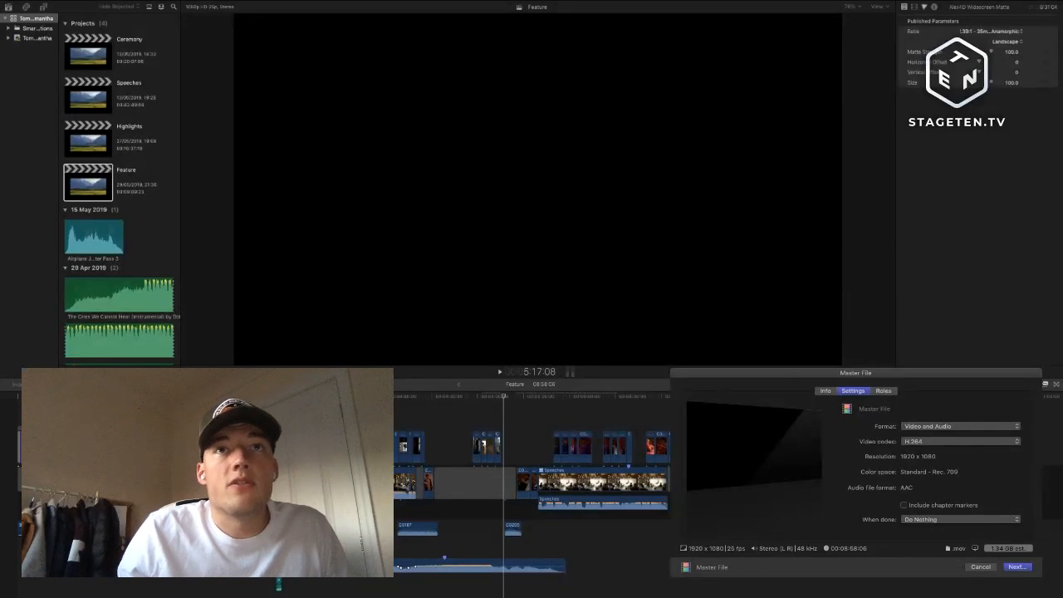
left_click(826, 390)
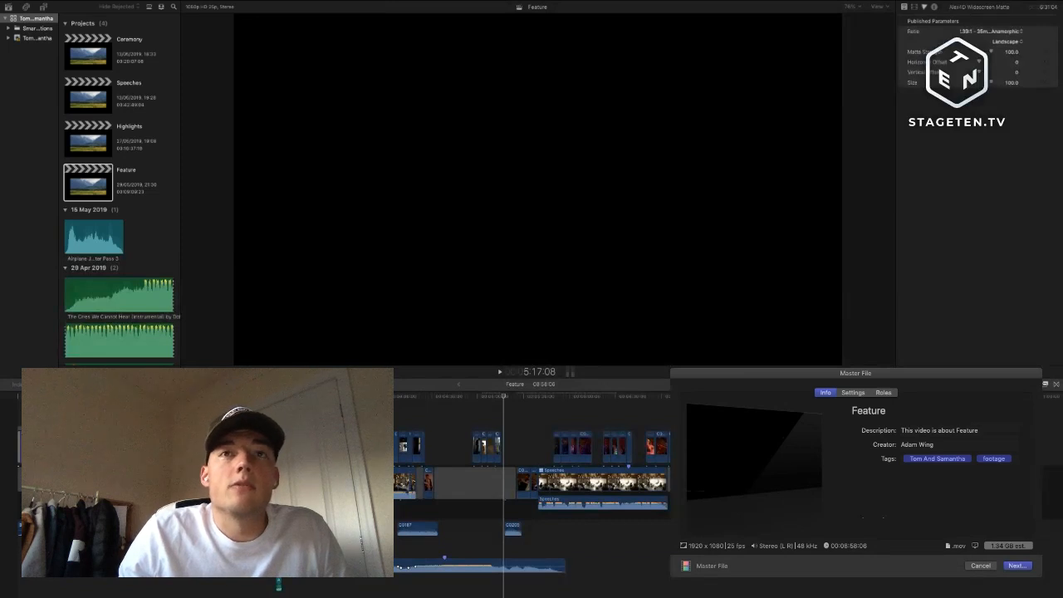
left_click(980, 566)
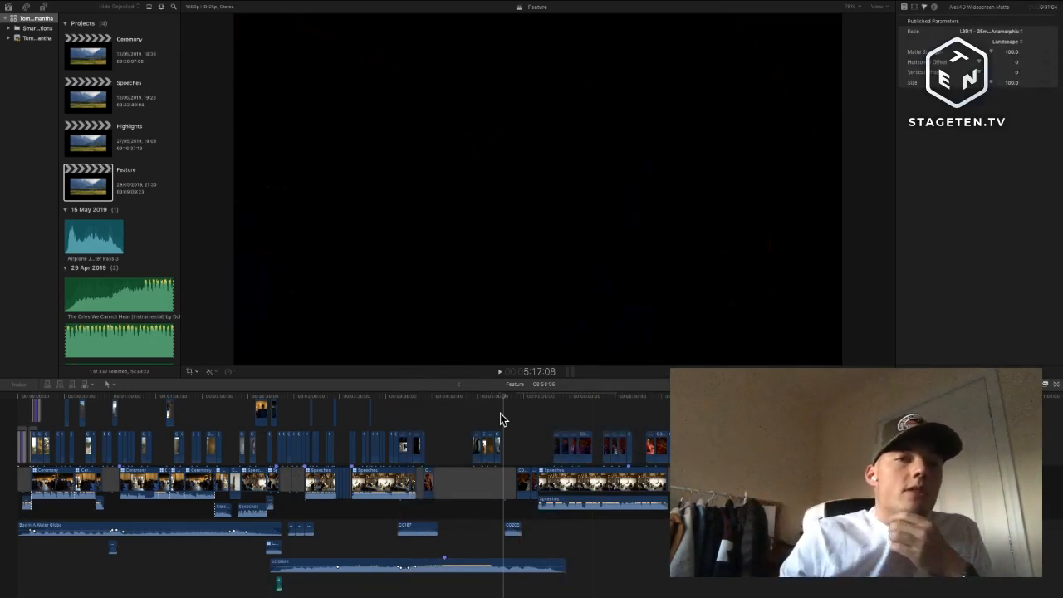
- Review the transition from the end of the groom's speech through the applause into the cake-cutting clip
left_click(473, 418)
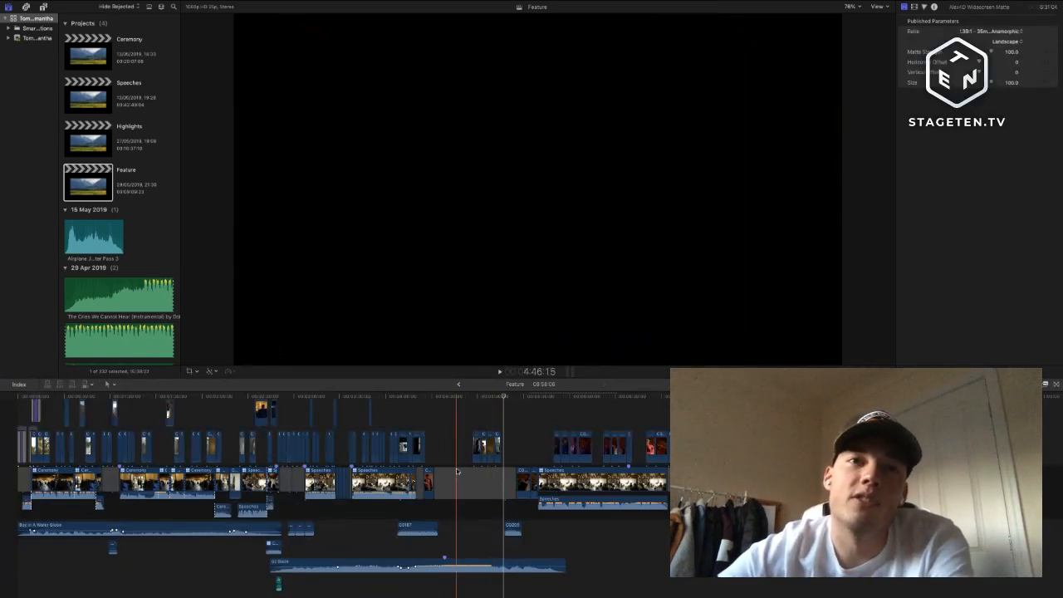
key("space")
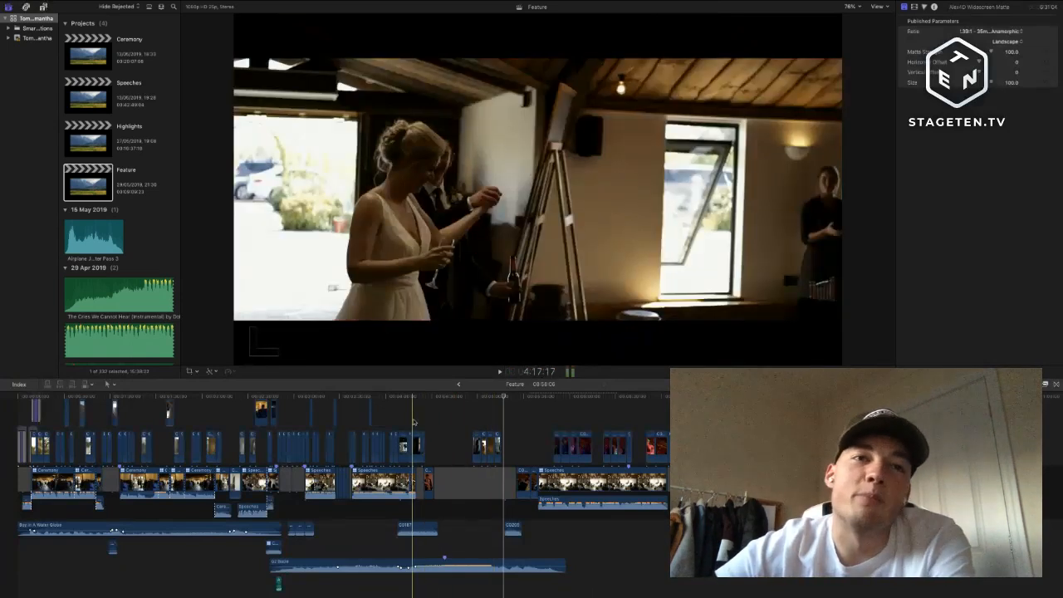
key("space")
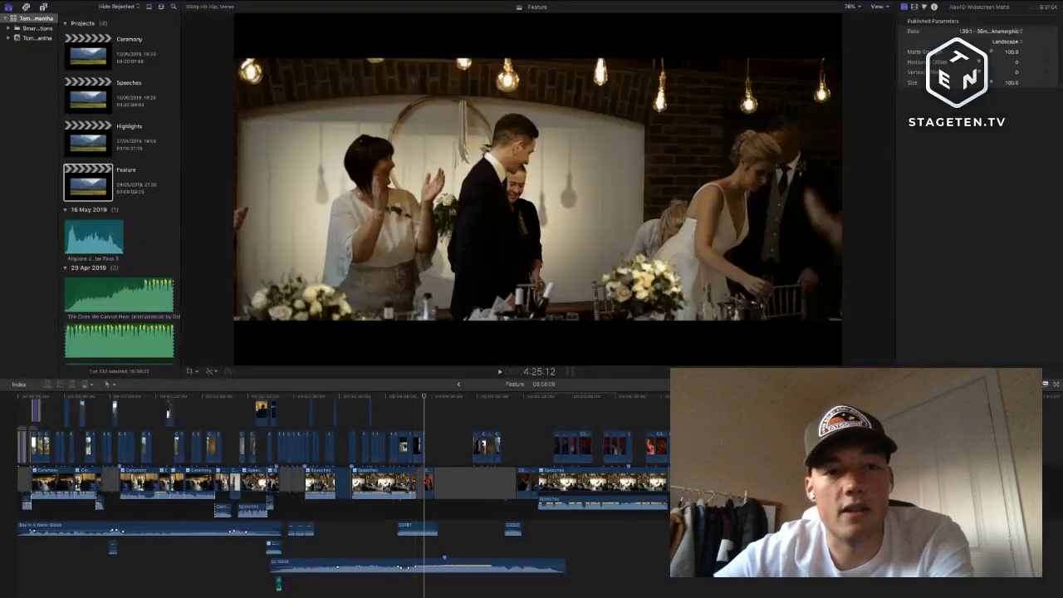
key("super+Tab")
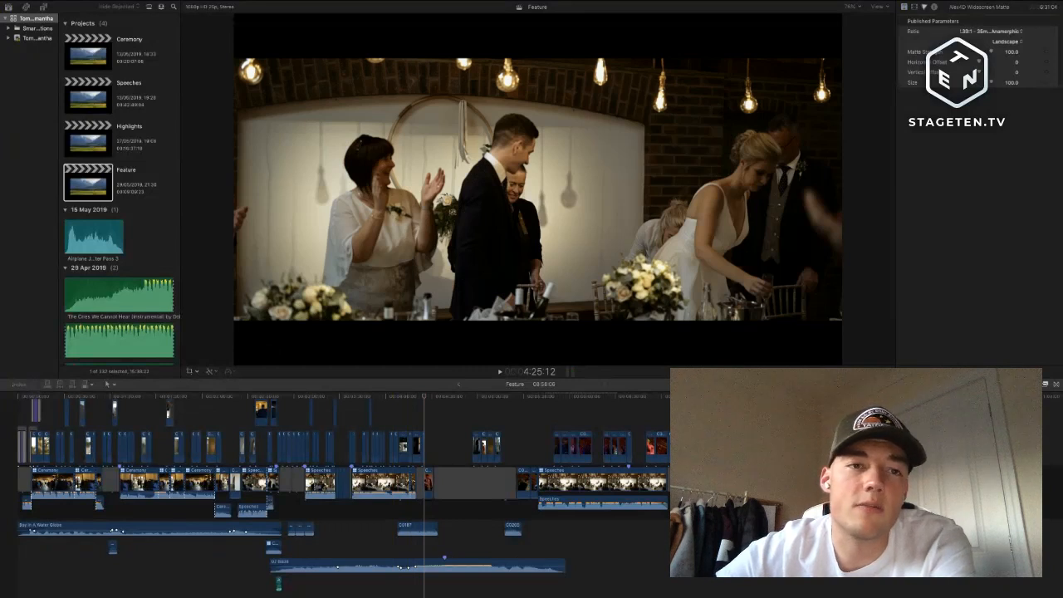
left_click(427, 421)
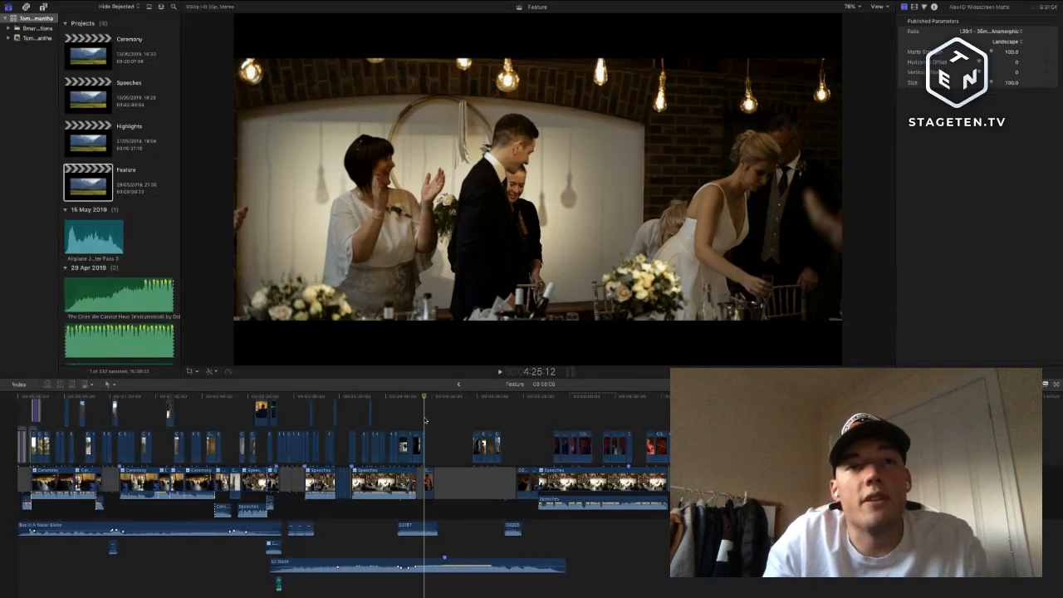
key("space")
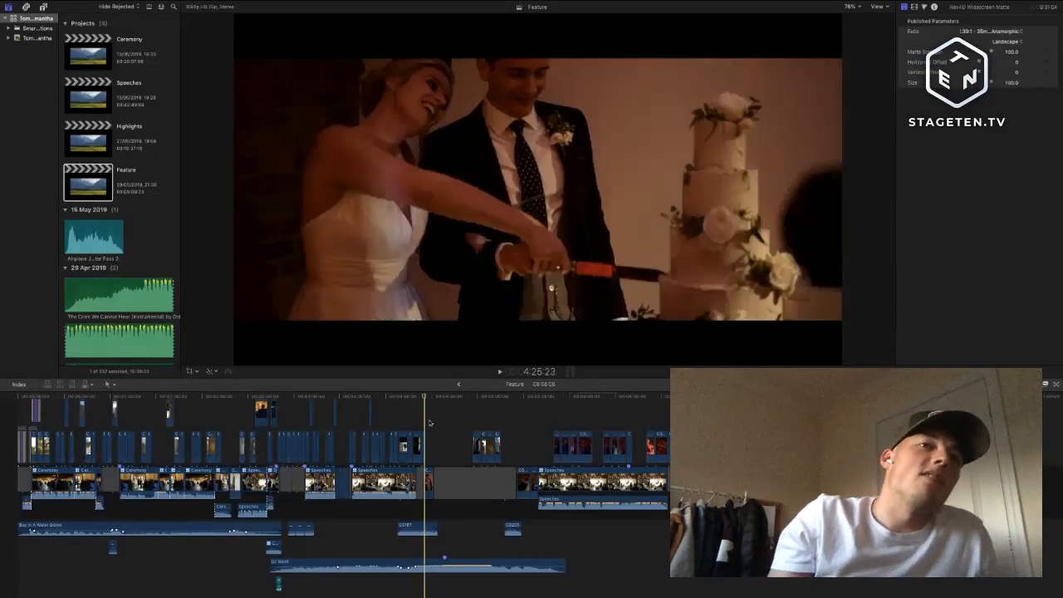
key("space")
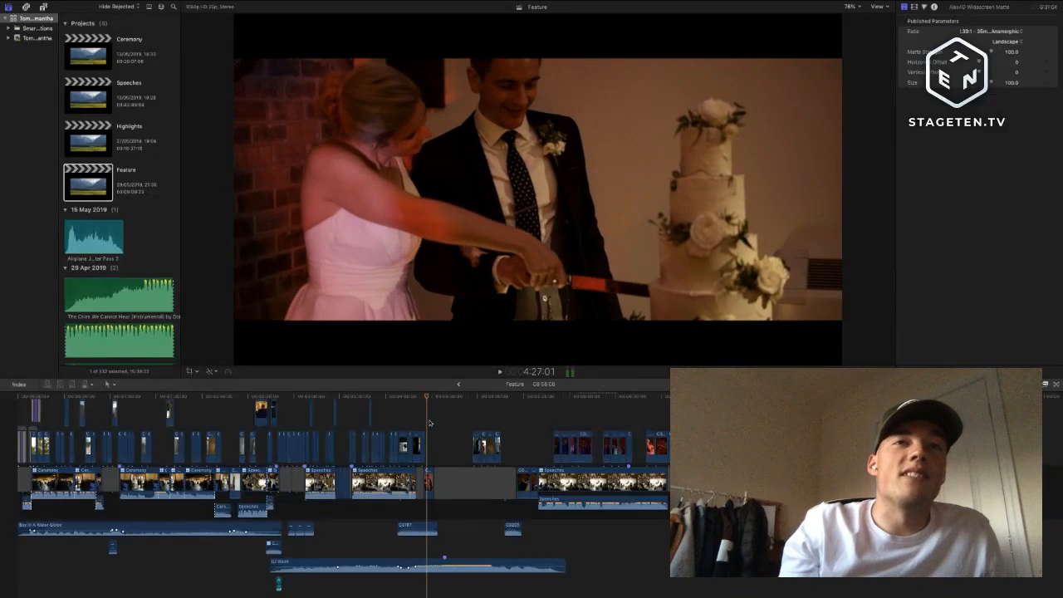
left_click(432, 421)
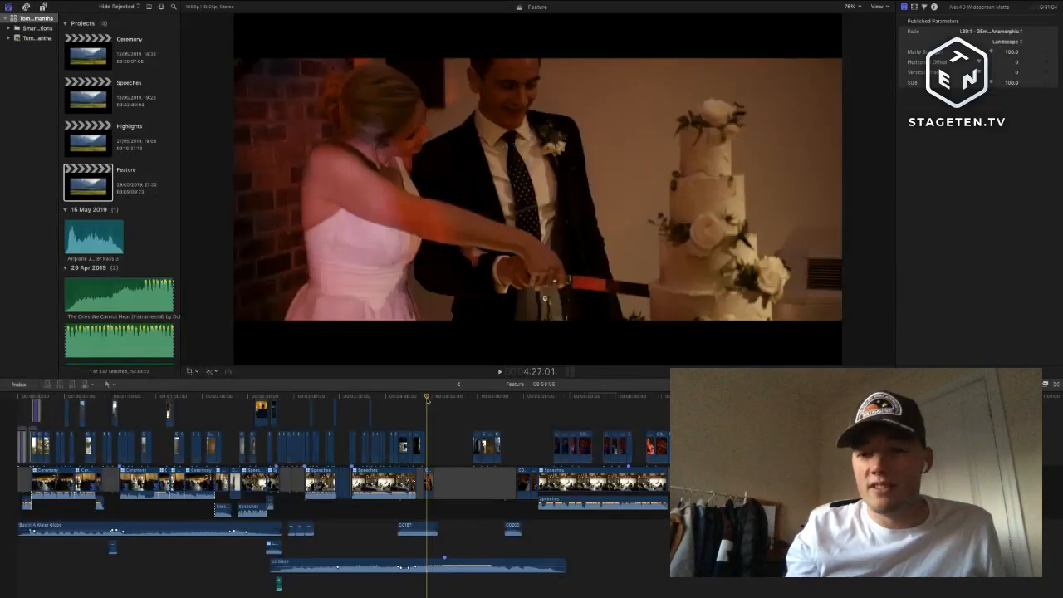
key("space")
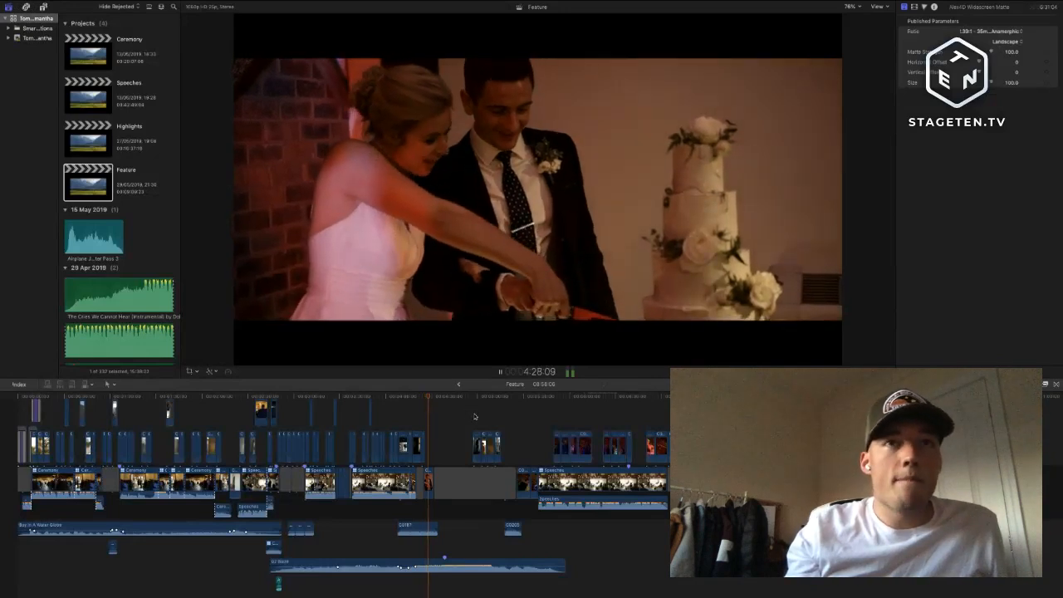
- Play back the couple portrait clips over the gap and the following speech with its first-dance cutaways
left_click(475, 416)
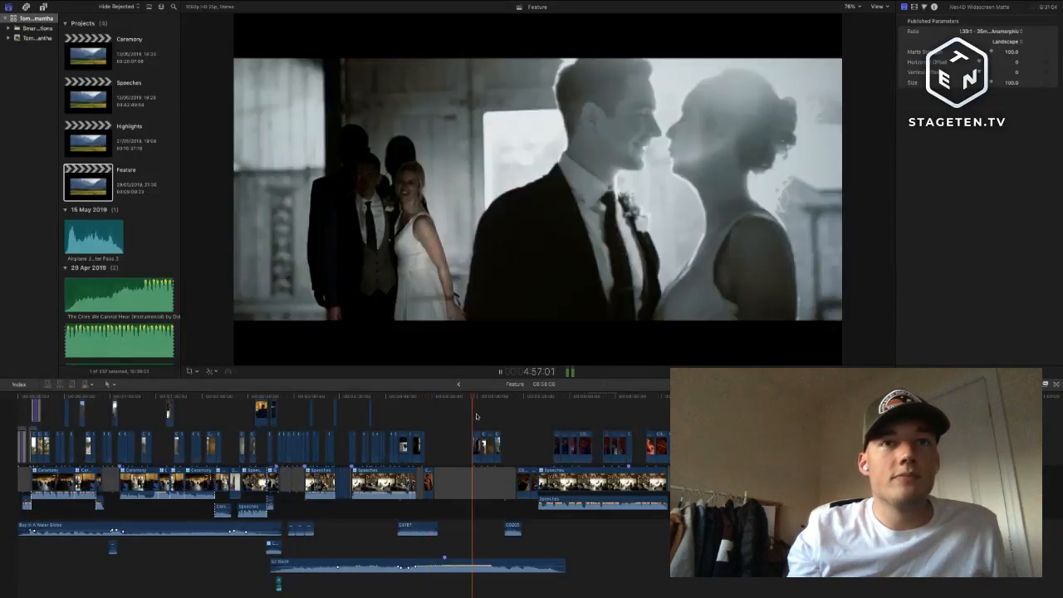
scroll(476, 416, "up", 1)
left_click(533, 424)
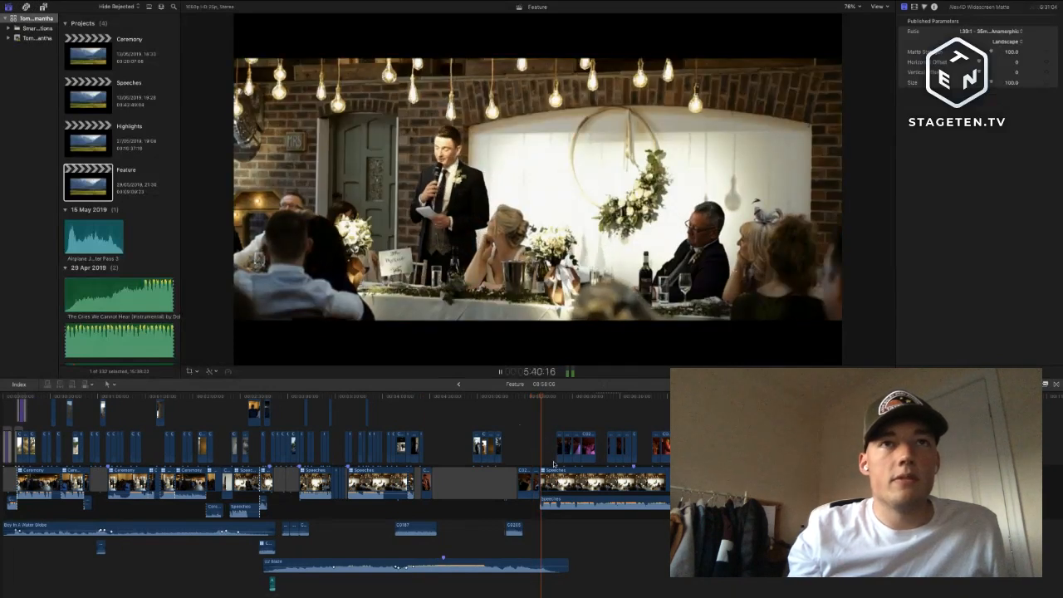
scroll(554, 463, "up", 1)
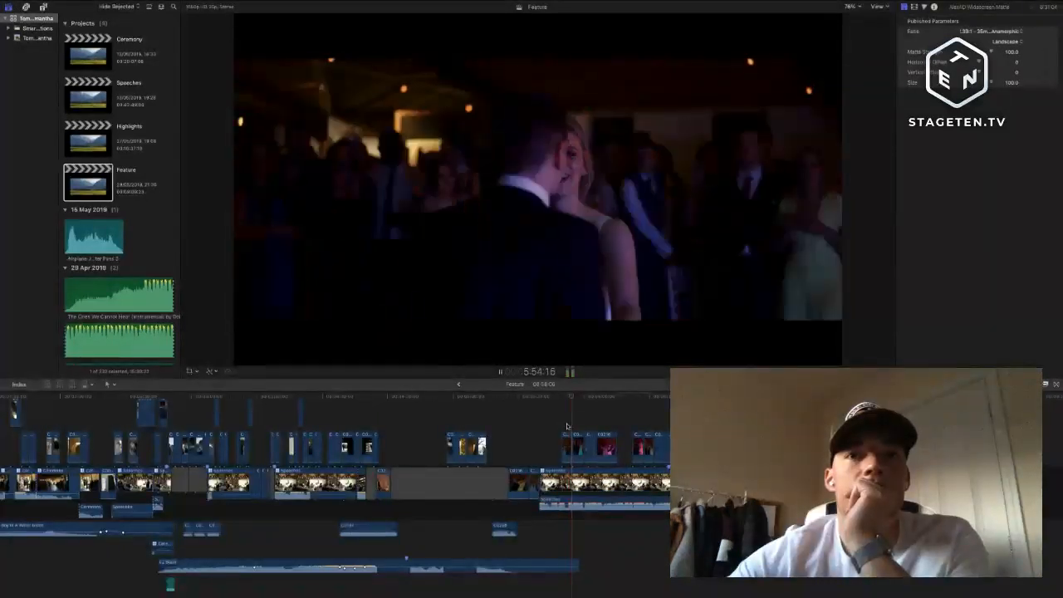
- Delete the groups of first-dance cutaways stacked above the speech clip that follows the first-dance shots
left_click_drag(618, 425, 569, 452)
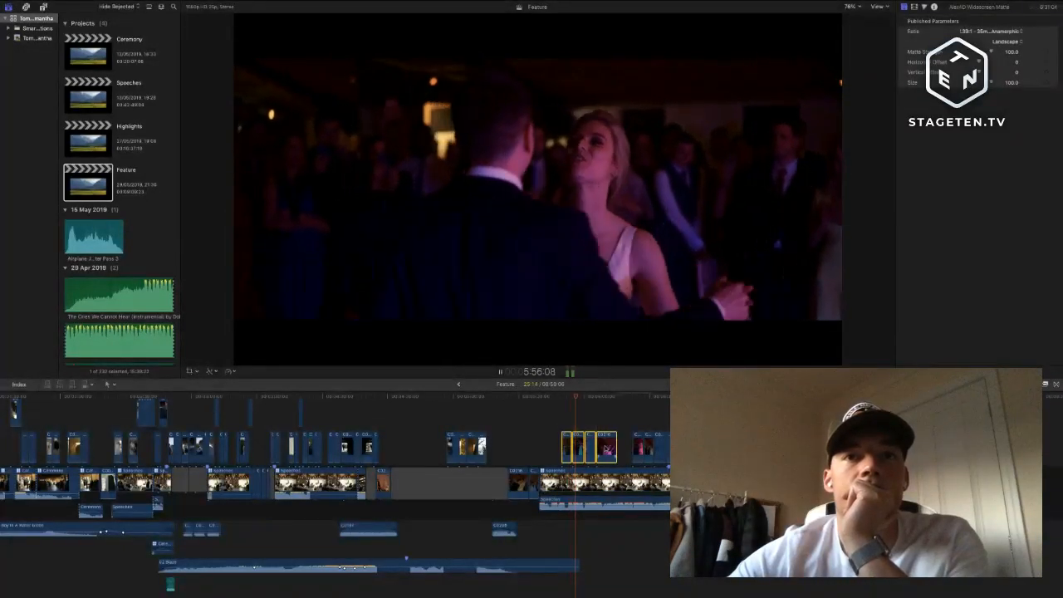
left_click_drag(551, 438, 720, 455)
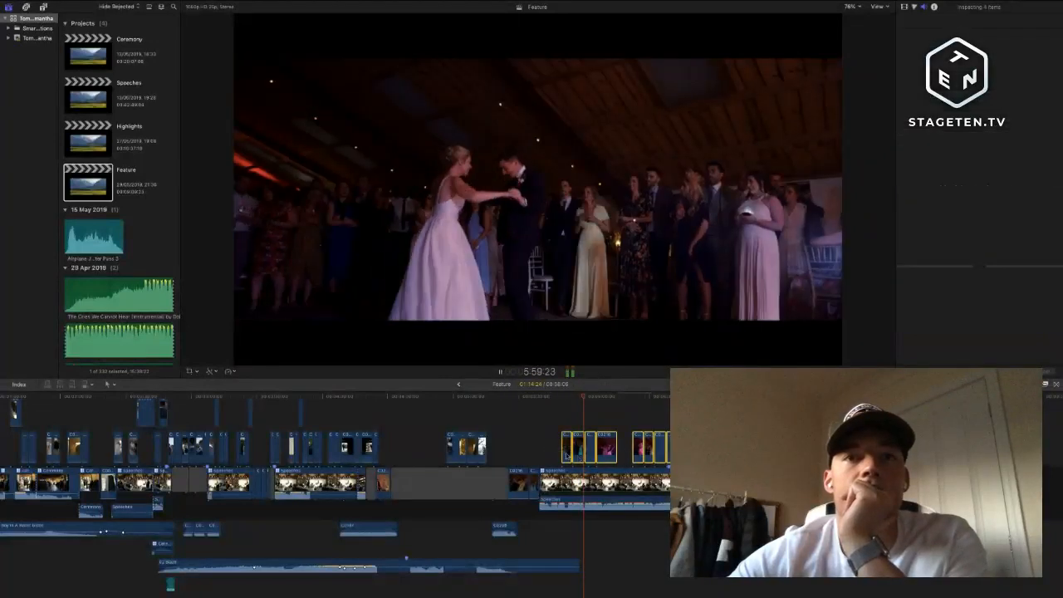
key("Delete")
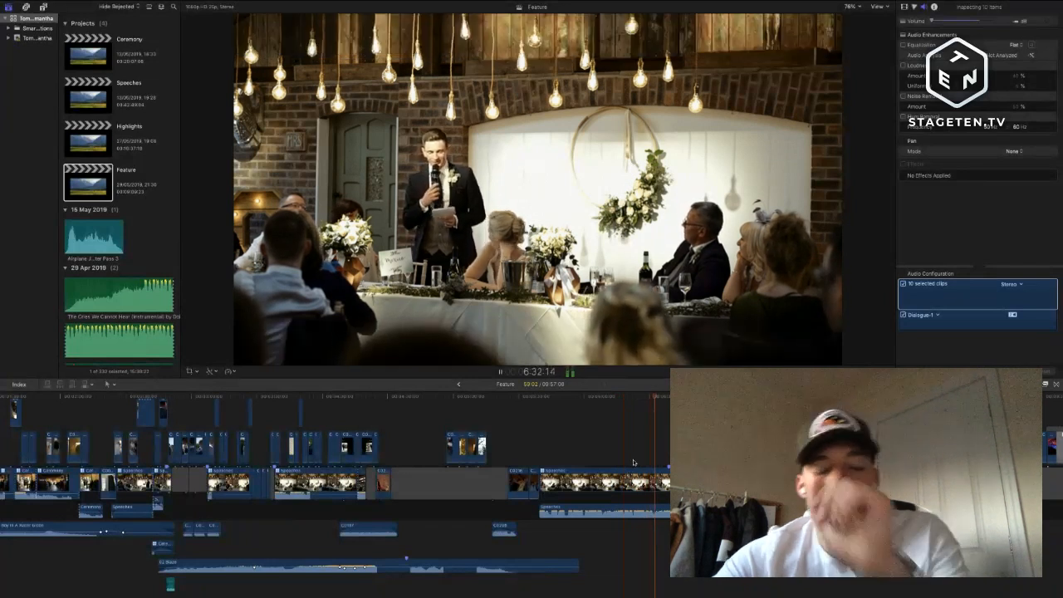
- Split the speech at about 6:21, play across the cut, and remove the leftover part and the separate speech audio
key("space")
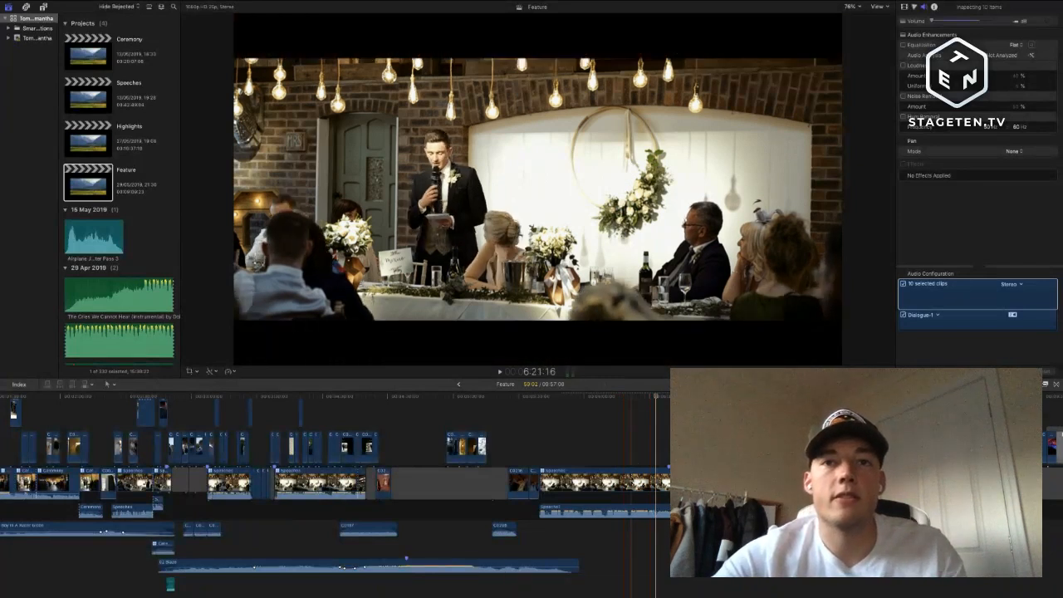
key("super+4")
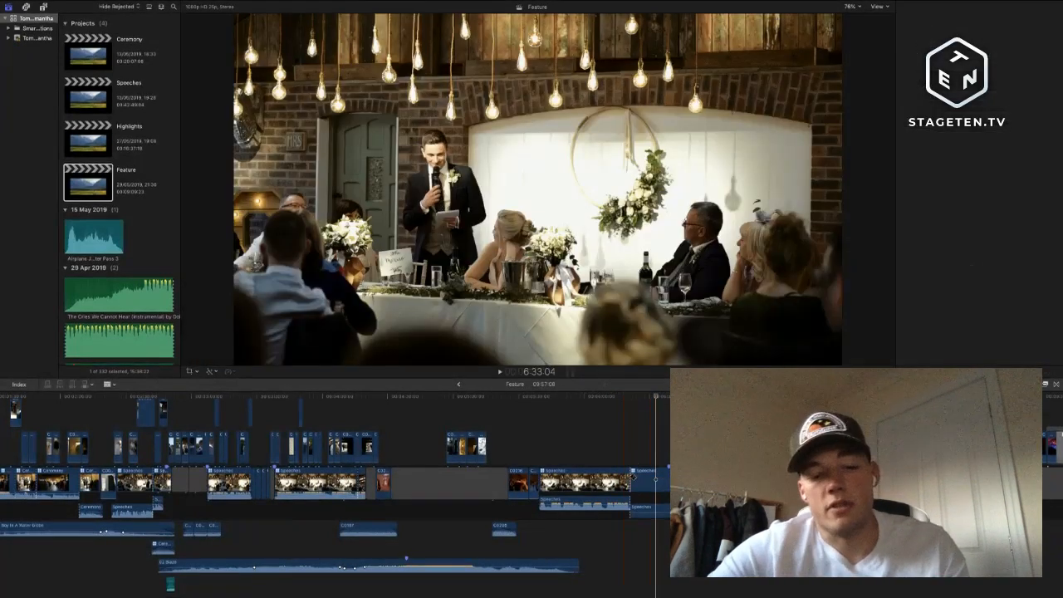
key("super+4")
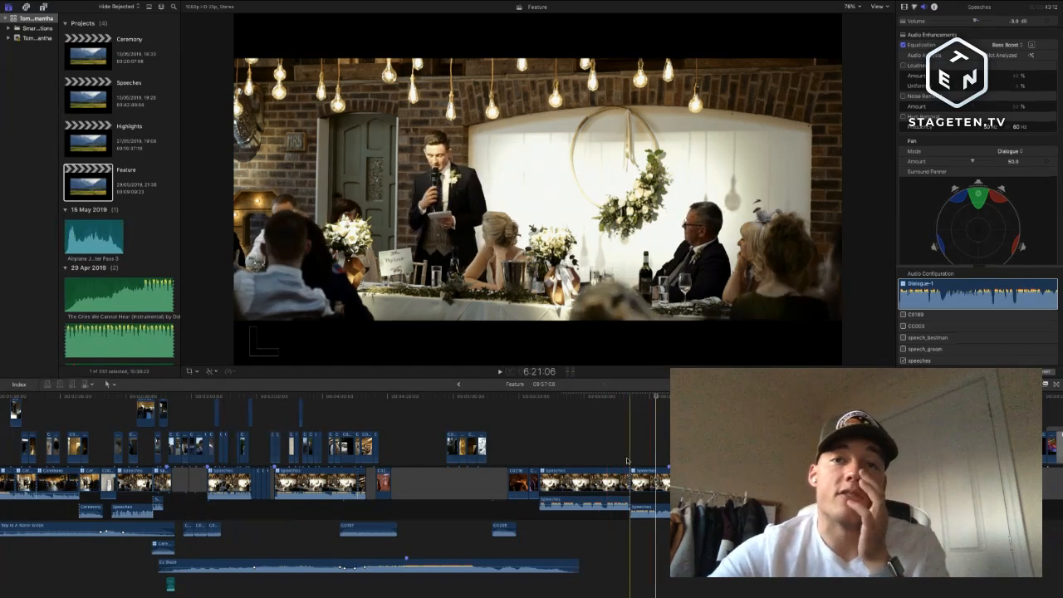
left_click(625, 459)
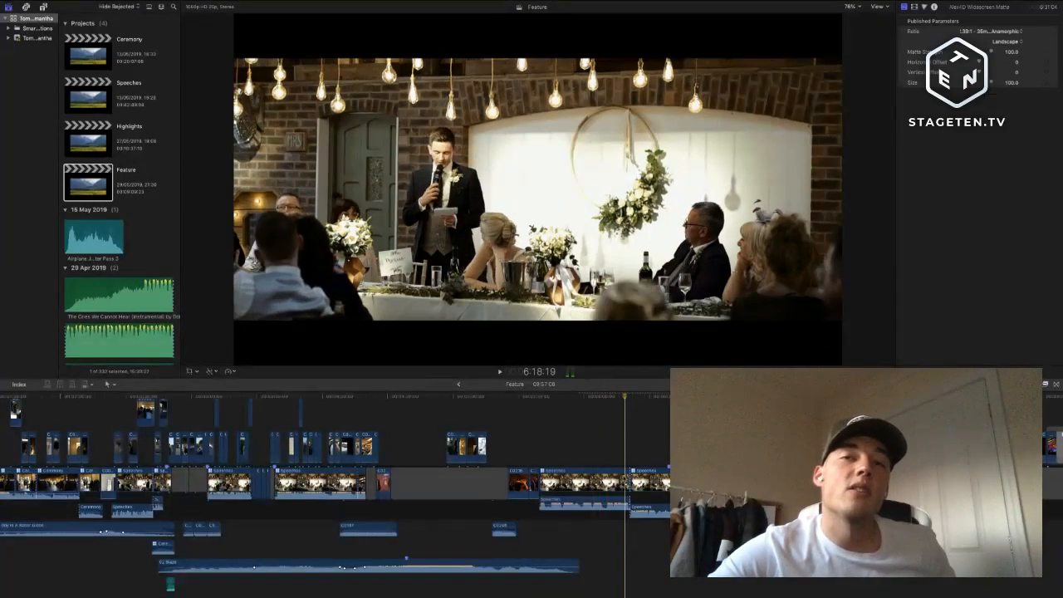
key("space")
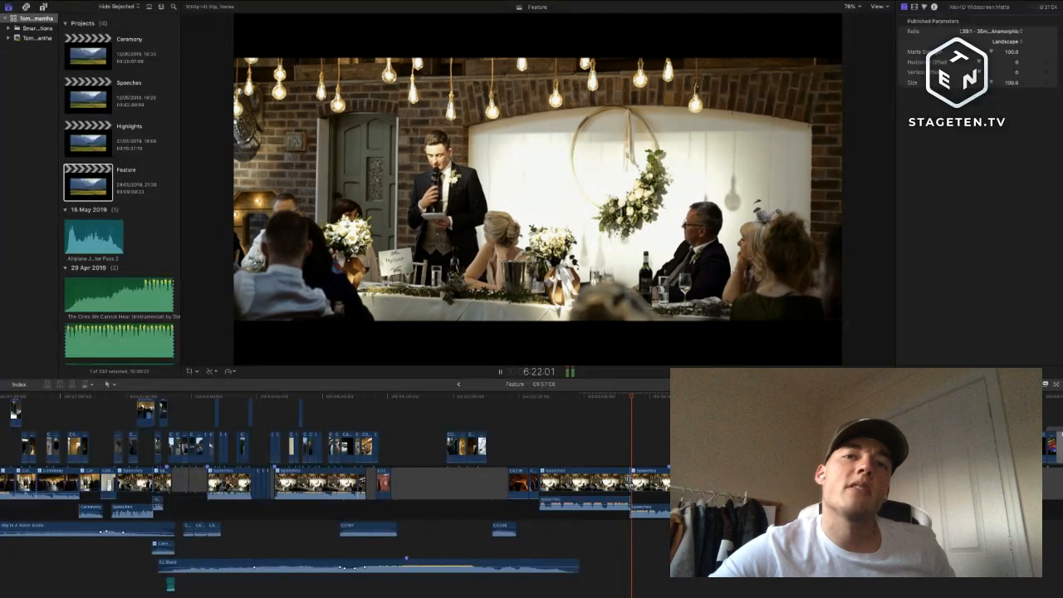
left_click(585, 504)
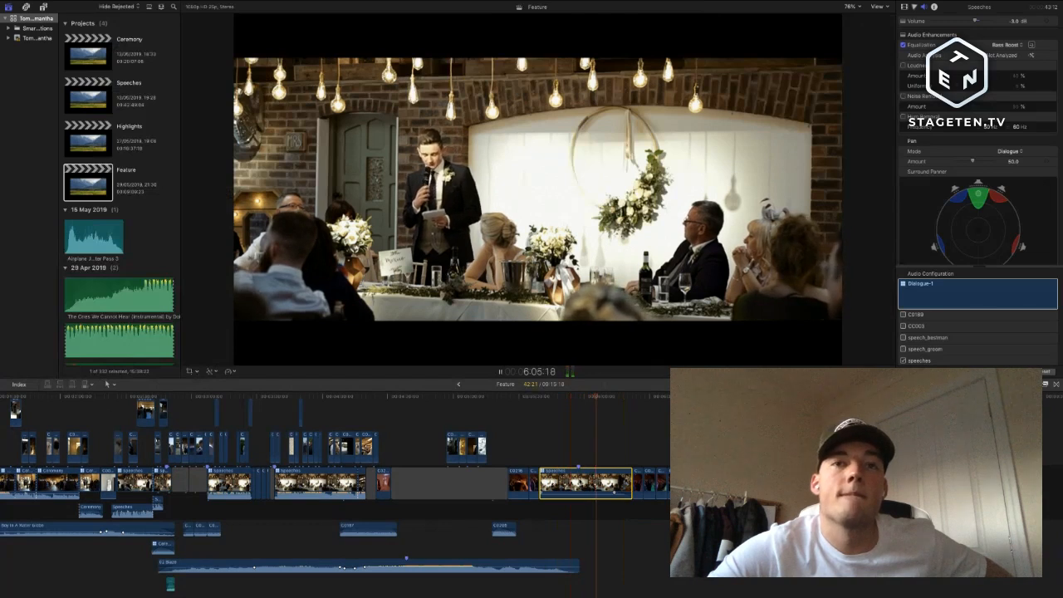
- Play the shortened speech clip and replay its applause near 5:52 to look for a passage to cut
scroll(332, 482, "up", 2)
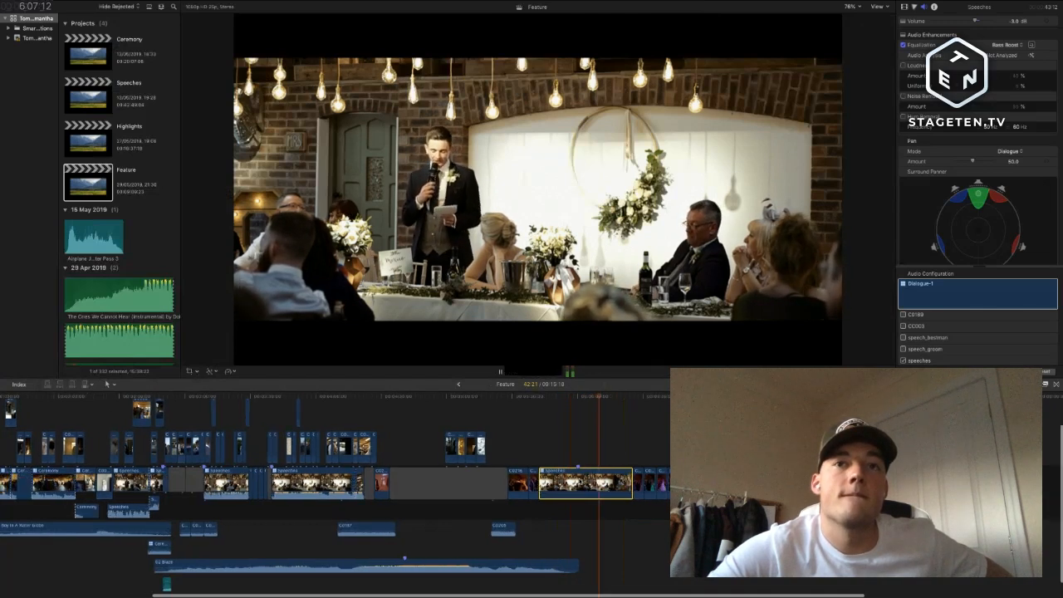
scroll(332, 482, "up", 1)
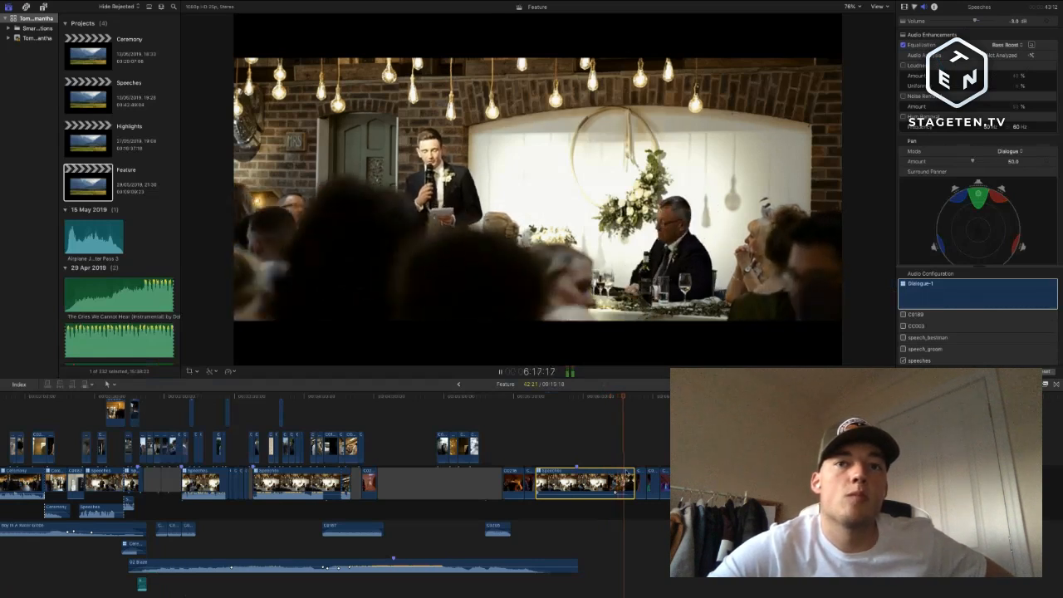
key("space")
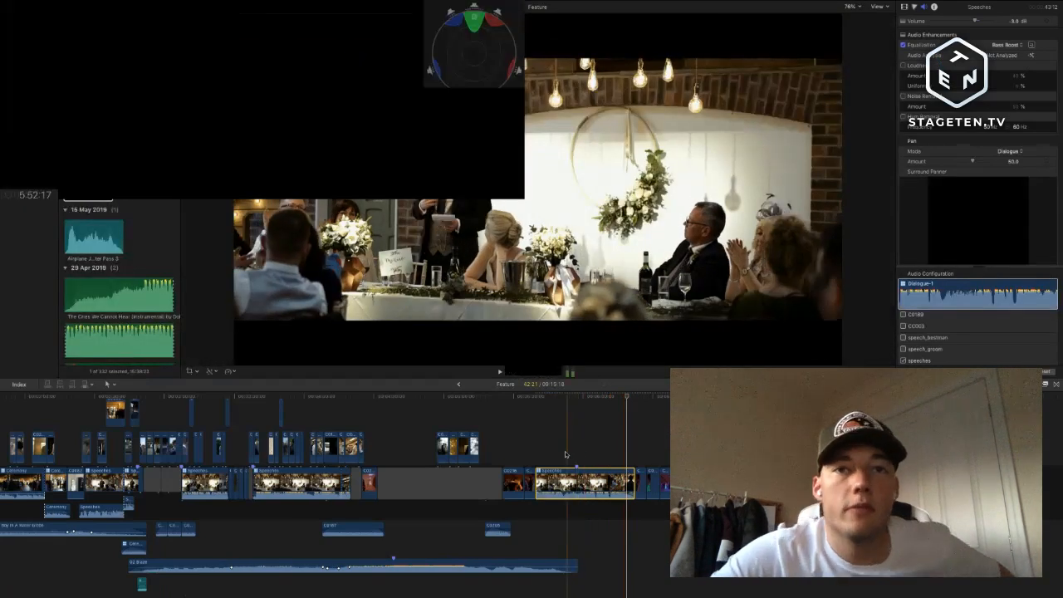
key("space")
key("super+equal")
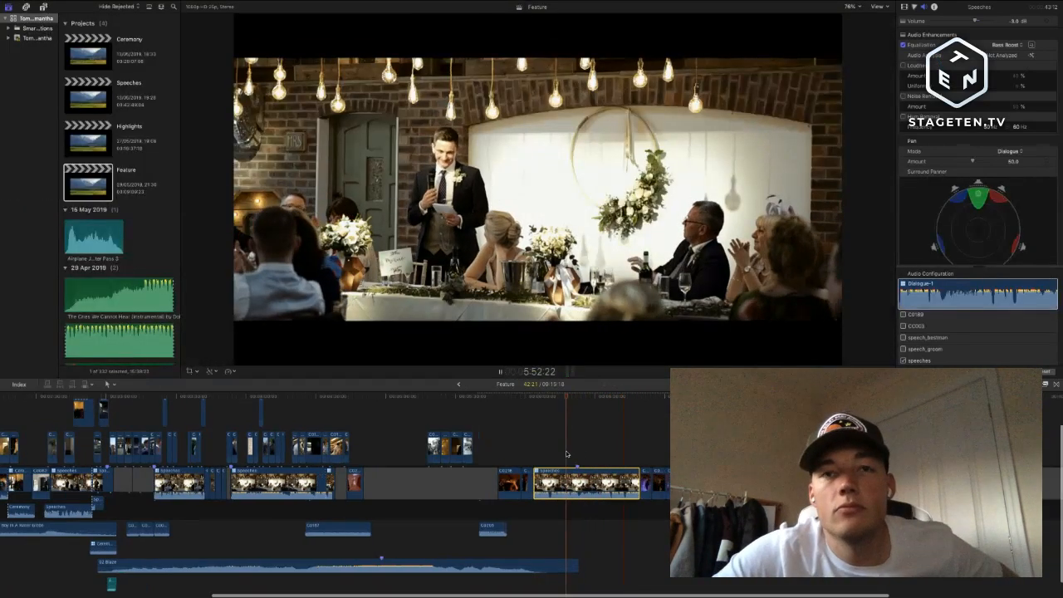
- Cut a range of about 3 seconds out of the speech clip, starting at about 5:52
left_click(562, 454)
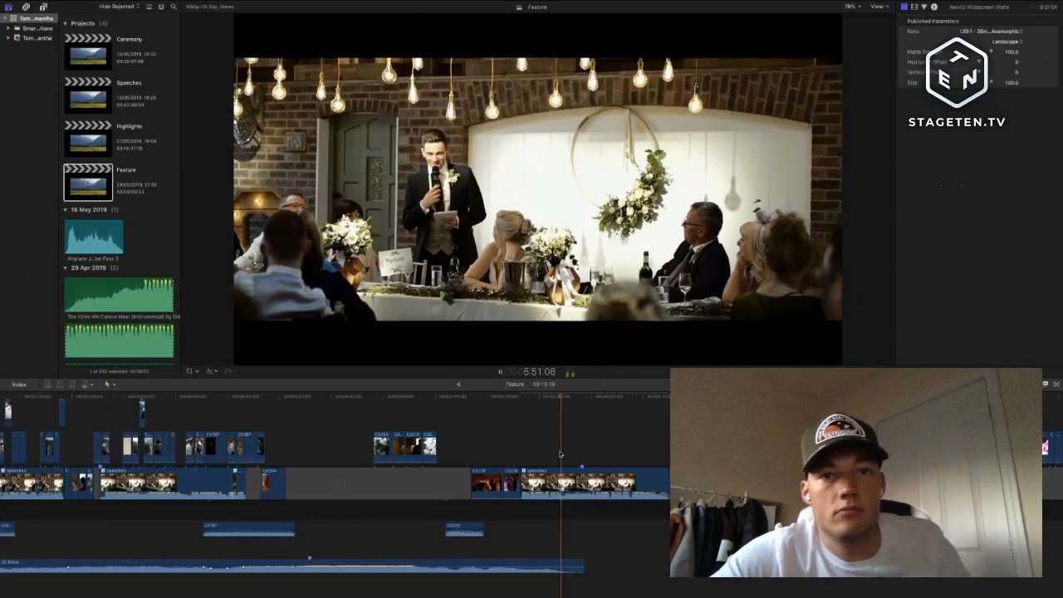
key("space")
key("r")
left_click_drag(565, 480, 582, 485)
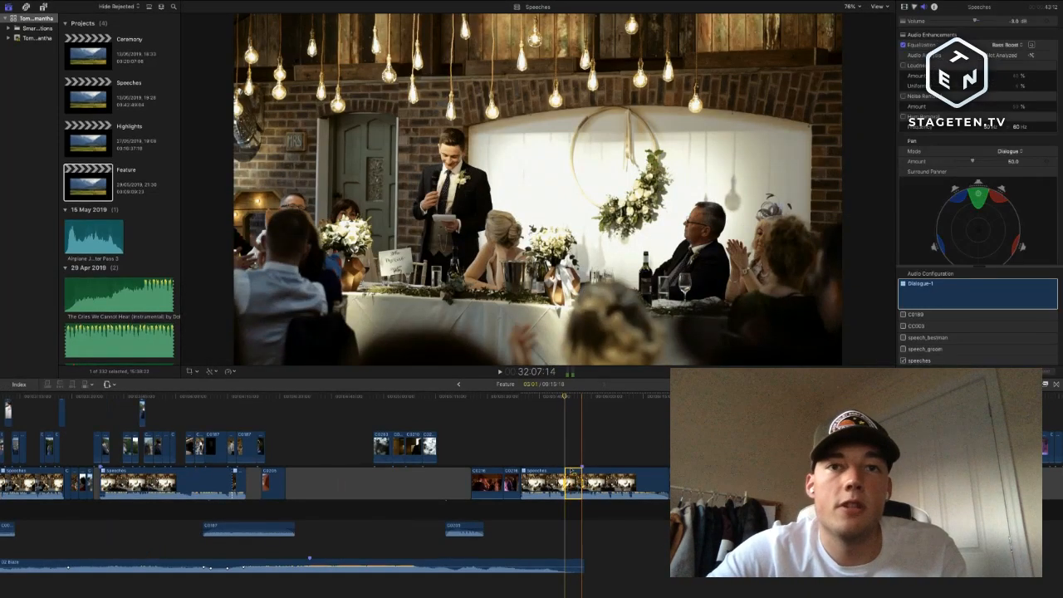
key("BackSpace")
- Play across the new speech cut and trim the start of the following section by about 15 frames
key("space")
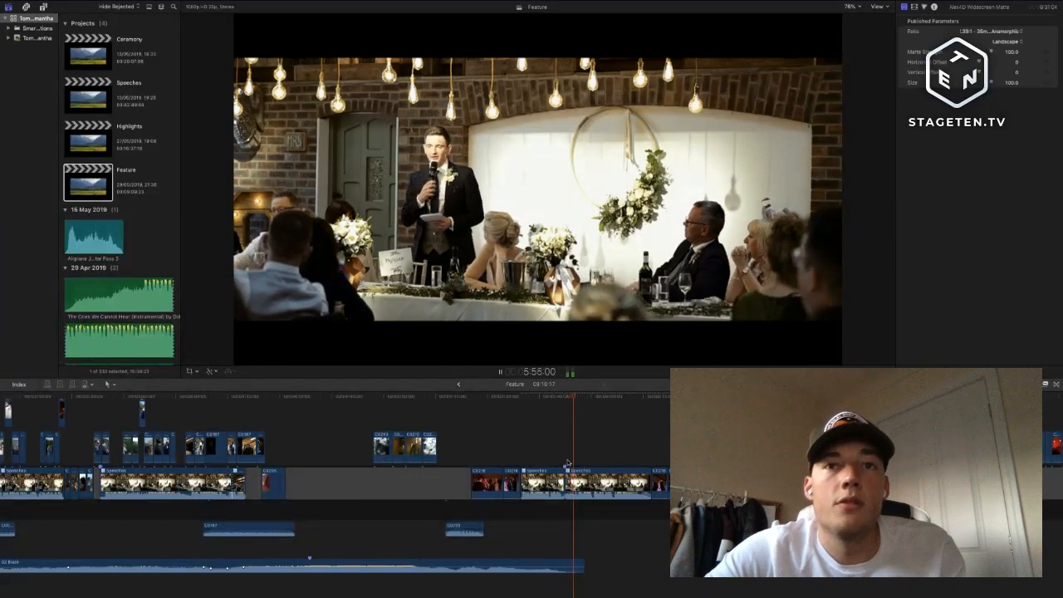
scroll(568, 463, "up", 2)
key("space")
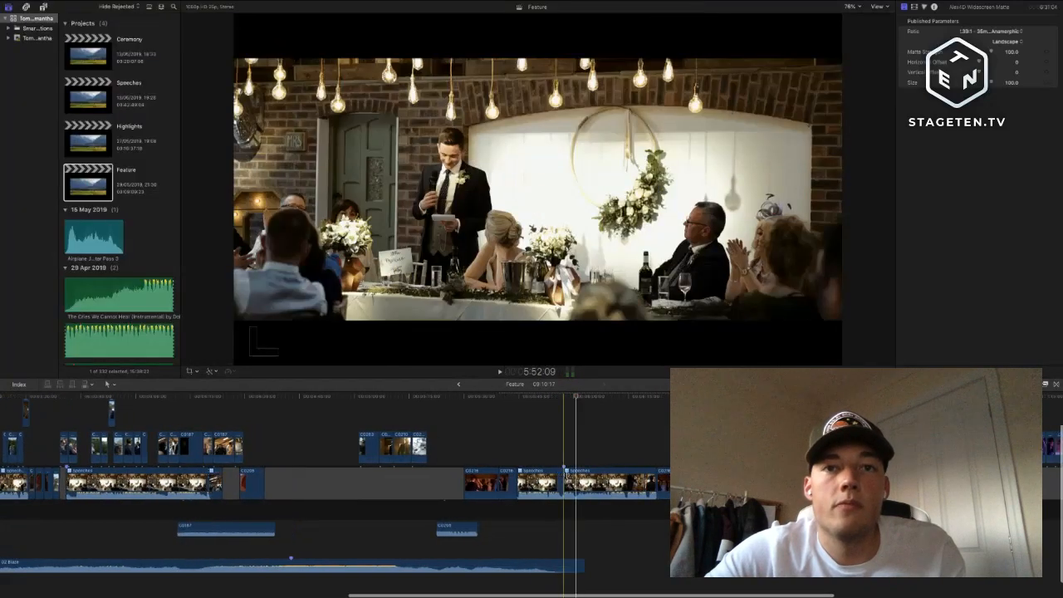
scroll(569, 474, "up", 2)
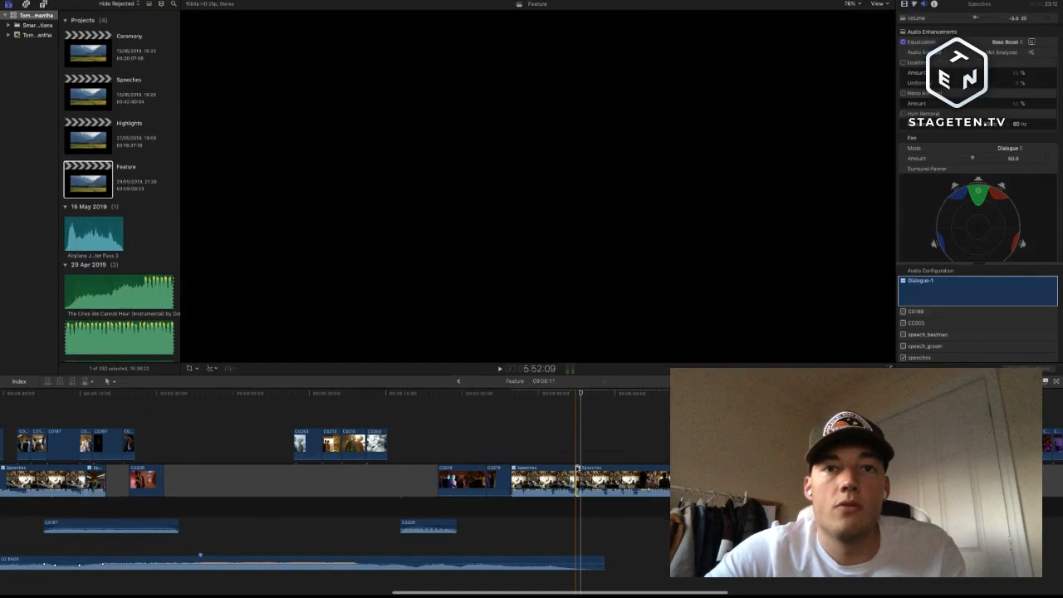
key("space")
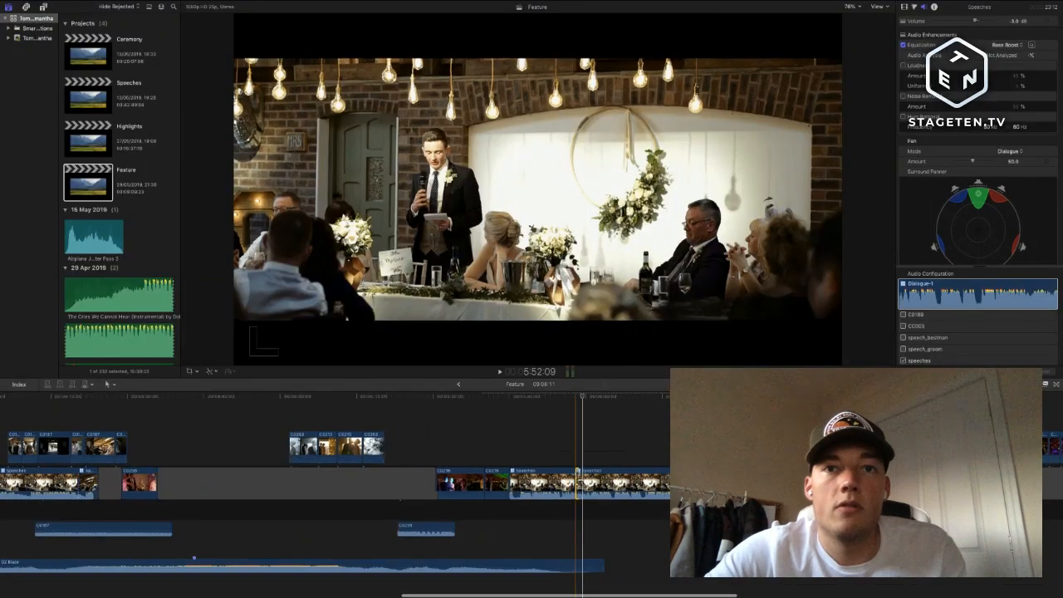
key("super+equal")
key("super+equal")
left_click_drag(579, 459, 584, 473)
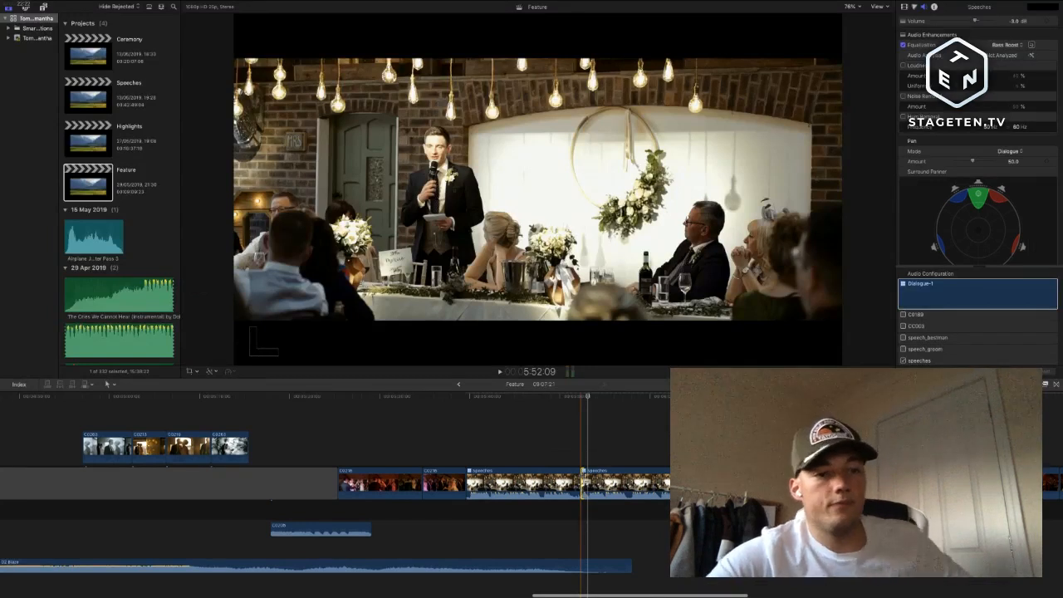
- Move the two speech clips together to directly after the cake-cutting clip in the main storyline
key("super+minus")
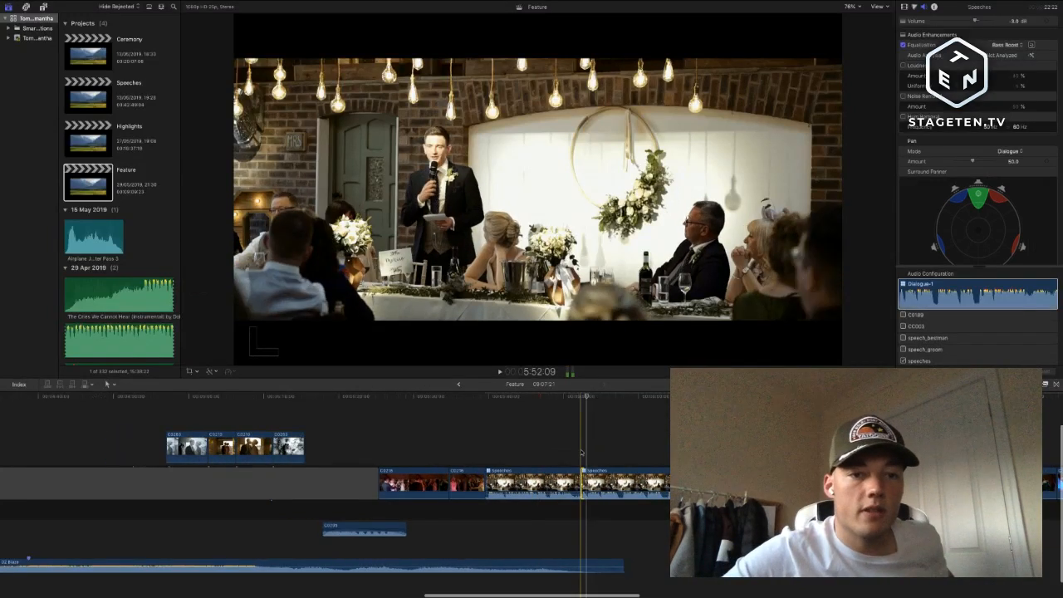
key("super+minus")
key("super+minus")
key("super+minus")
key("super+minus")
key("super+minus")
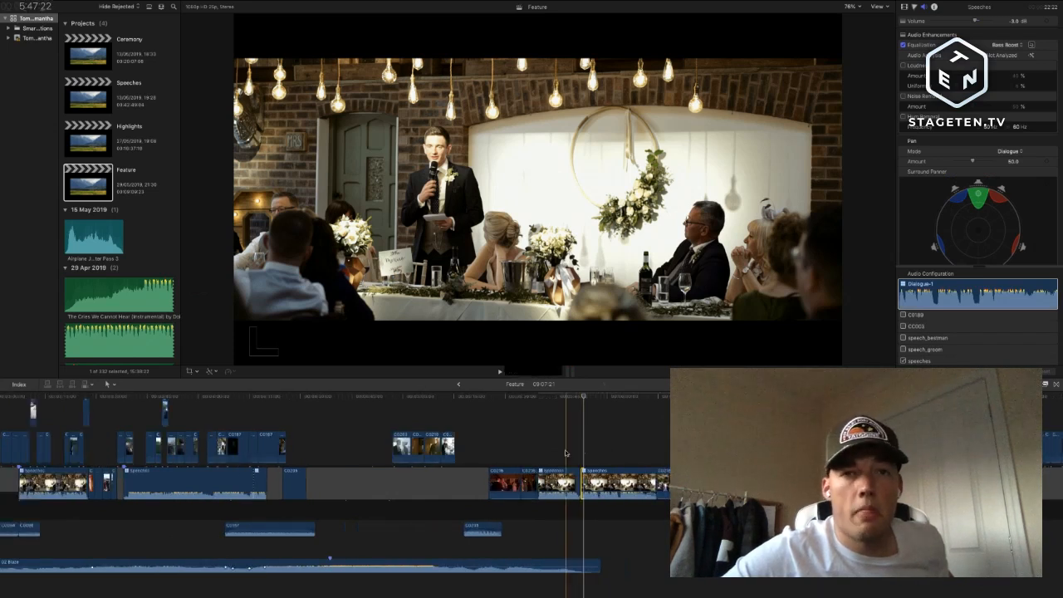
left_click_drag(566, 456, 590, 488)
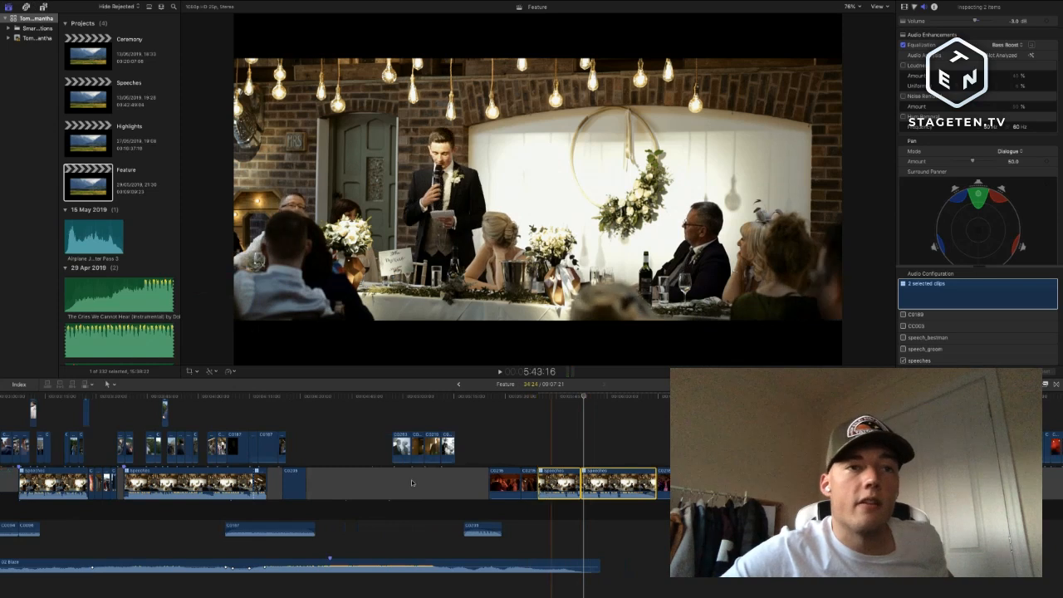
left_click_drag(551, 482, 316, 470)
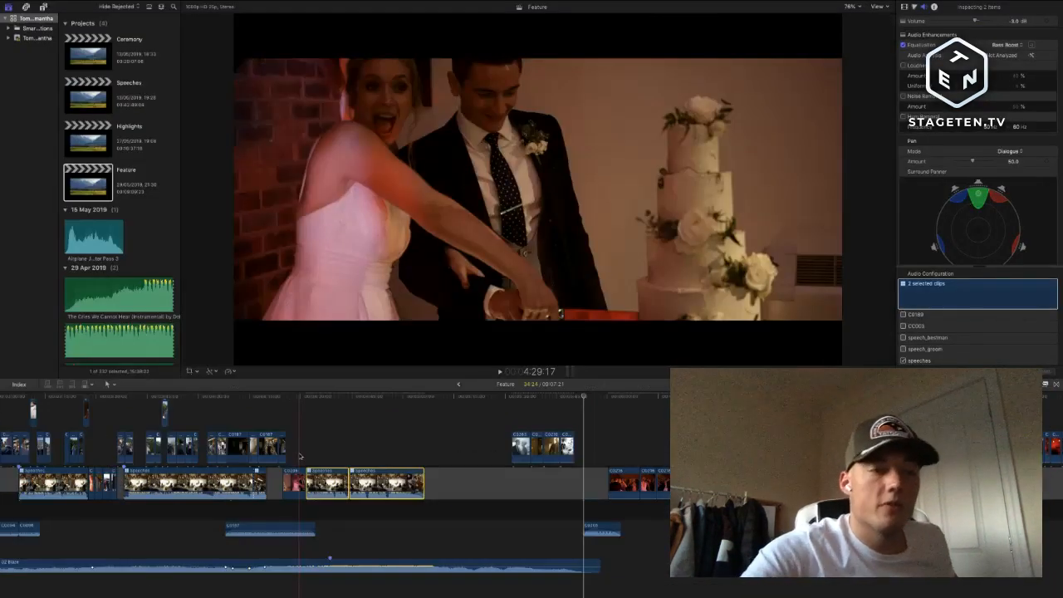
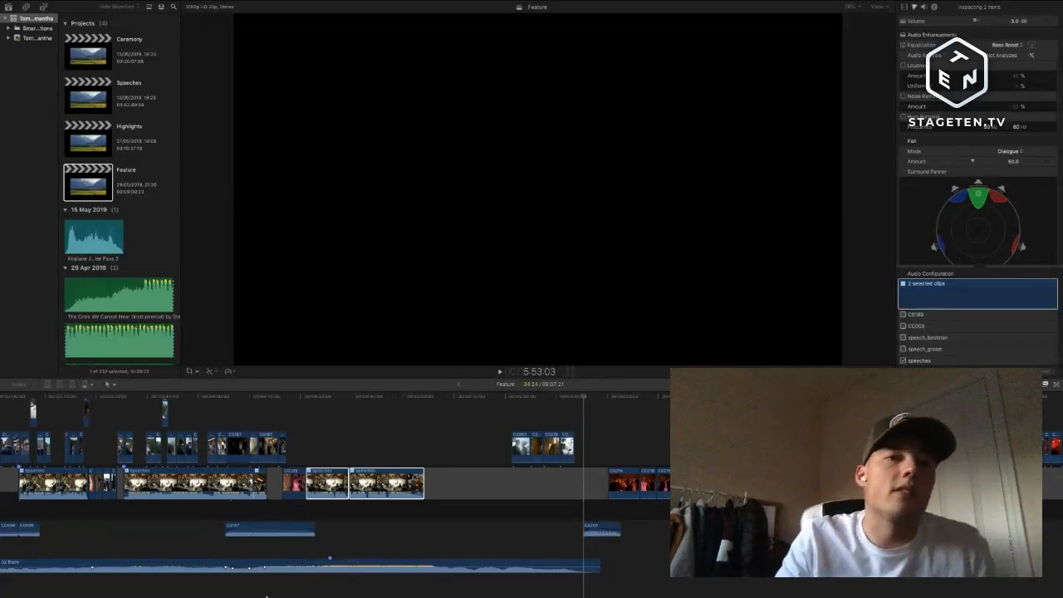
- Play the moved speech clips from the cake-cutting transition, checking how the speech sits against the music
left_click(396, 417)
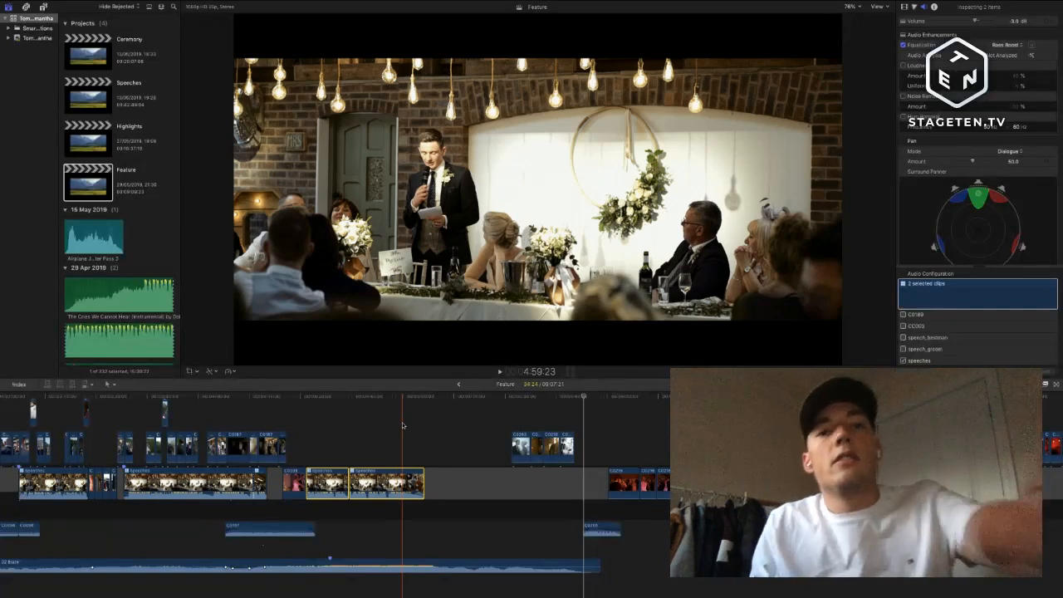
left_click(402, 424)
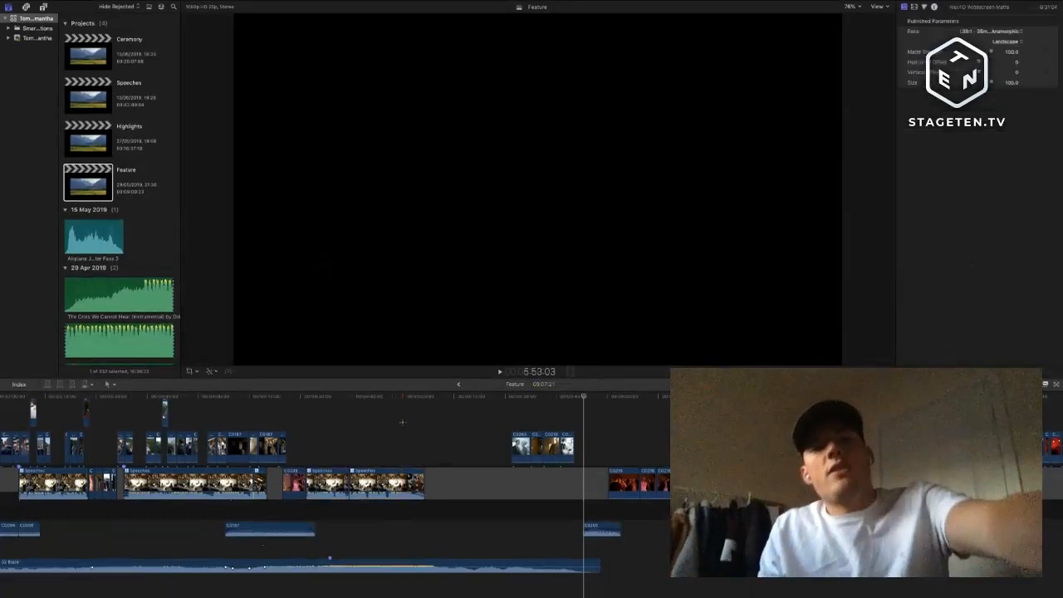
left_click(403, 423)
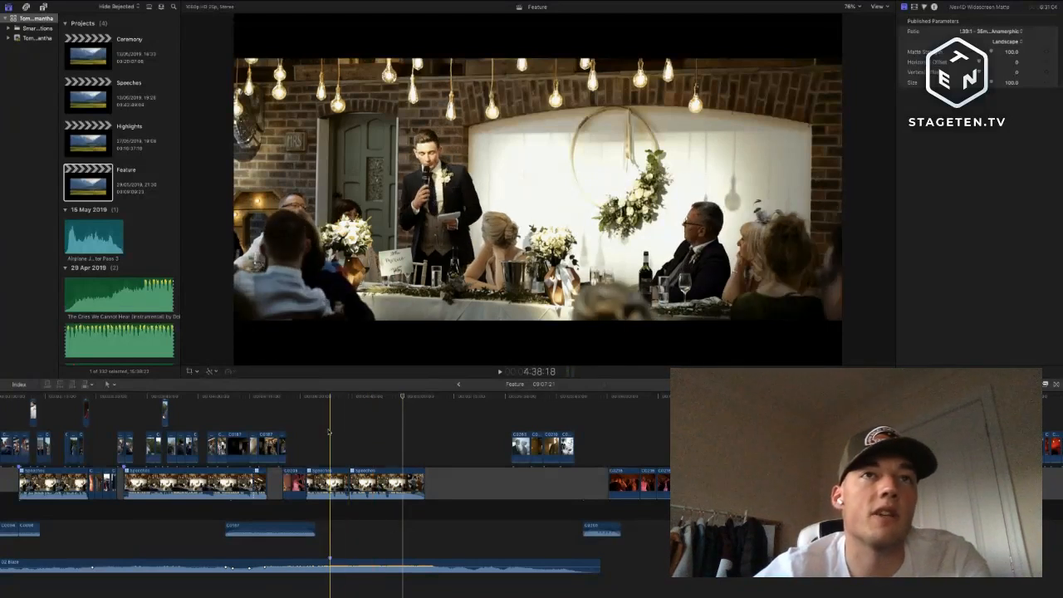
key("space")
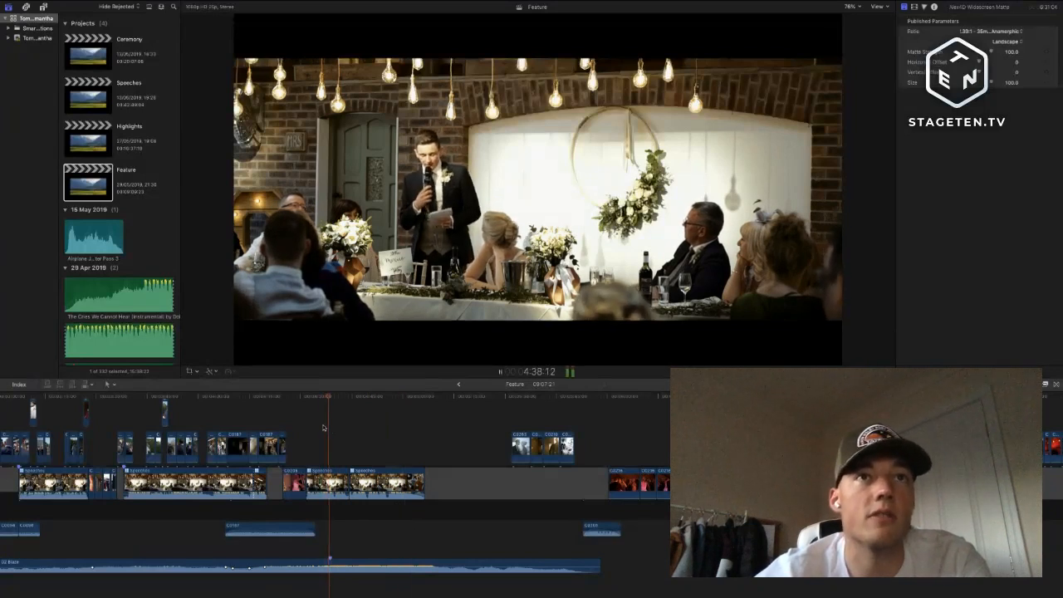
key("space")
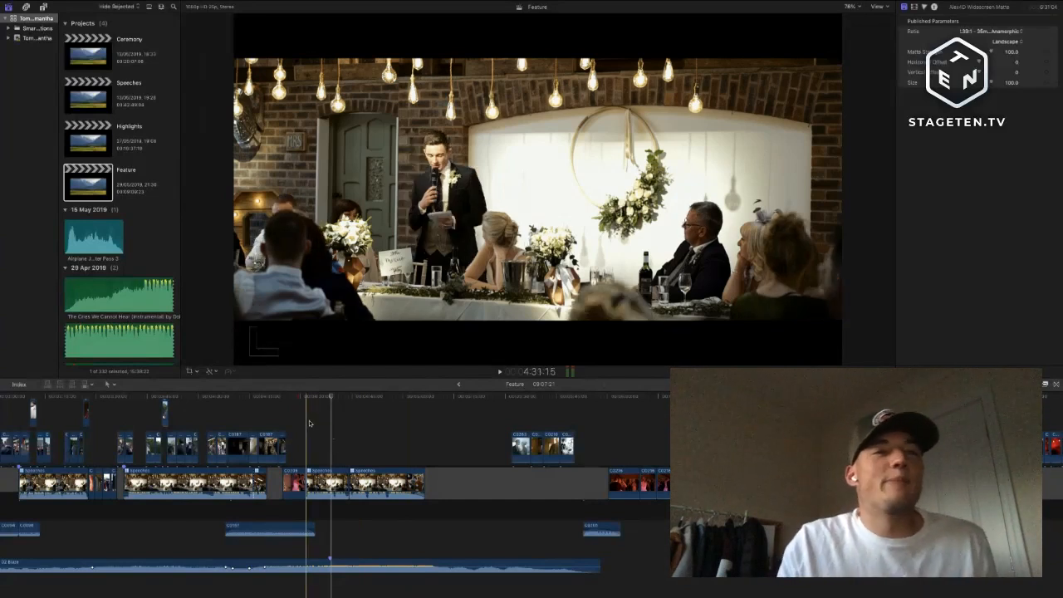
left_click(302, 419)
key("space")
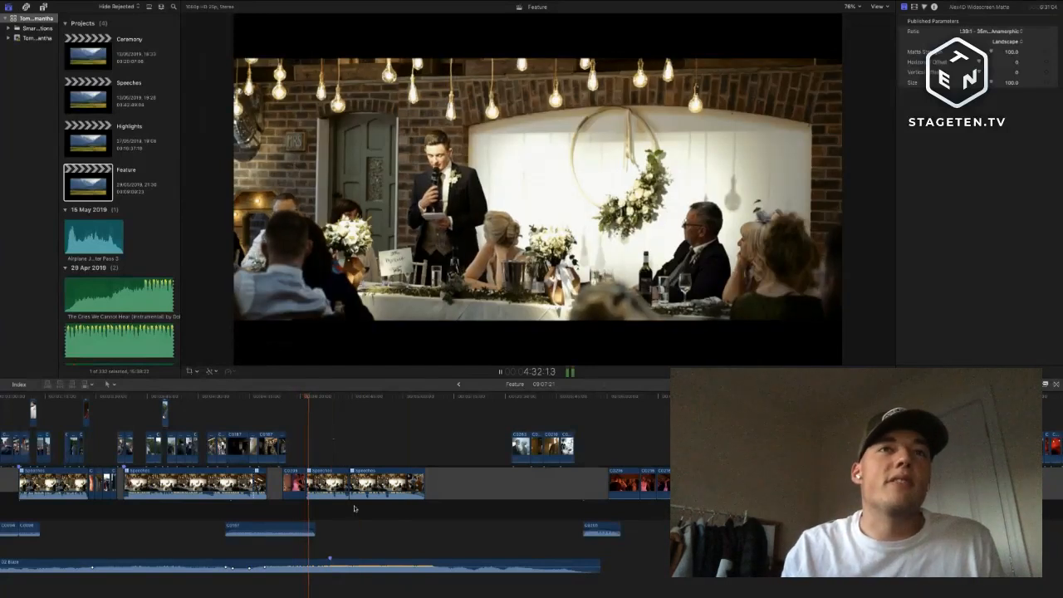
key("space")
key("space")
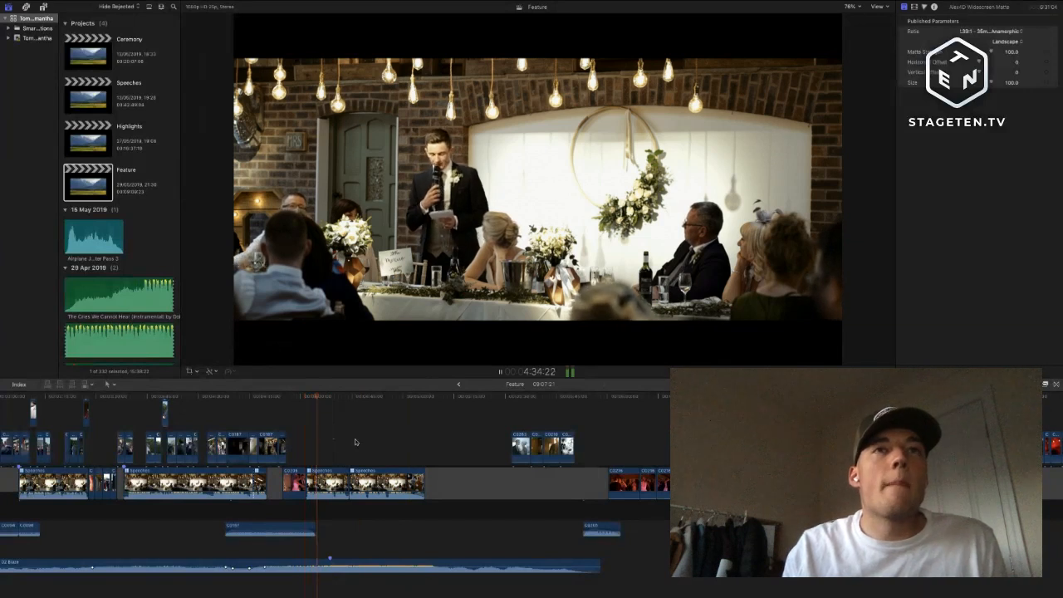
- Lower the 02 Blaze music over a range of about 14 seconds around the start of the moved speech, and play the result
scroll(355, 438, "up", 1)
key("space")
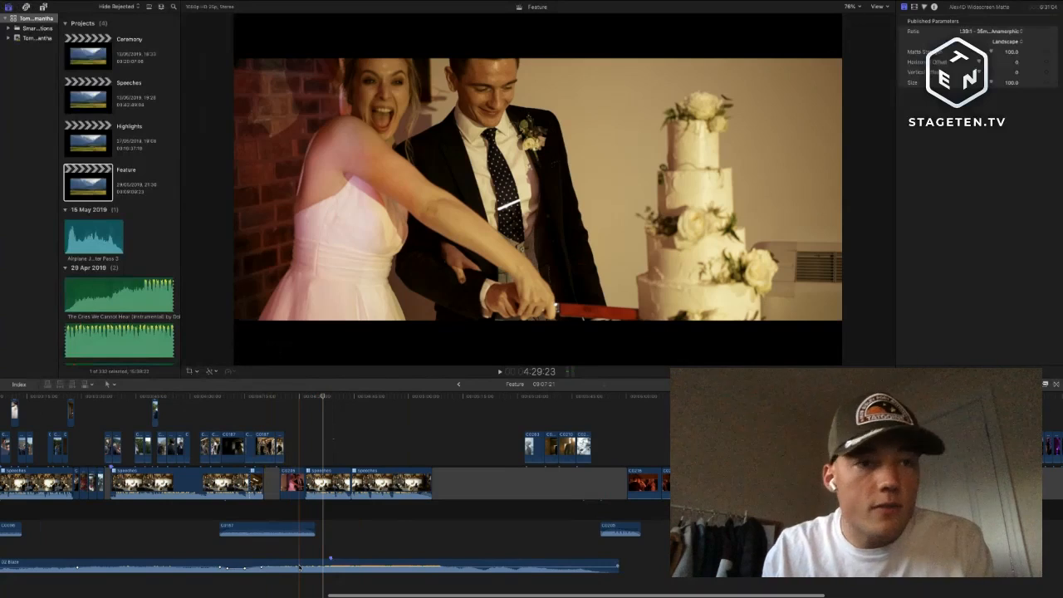
key("r")
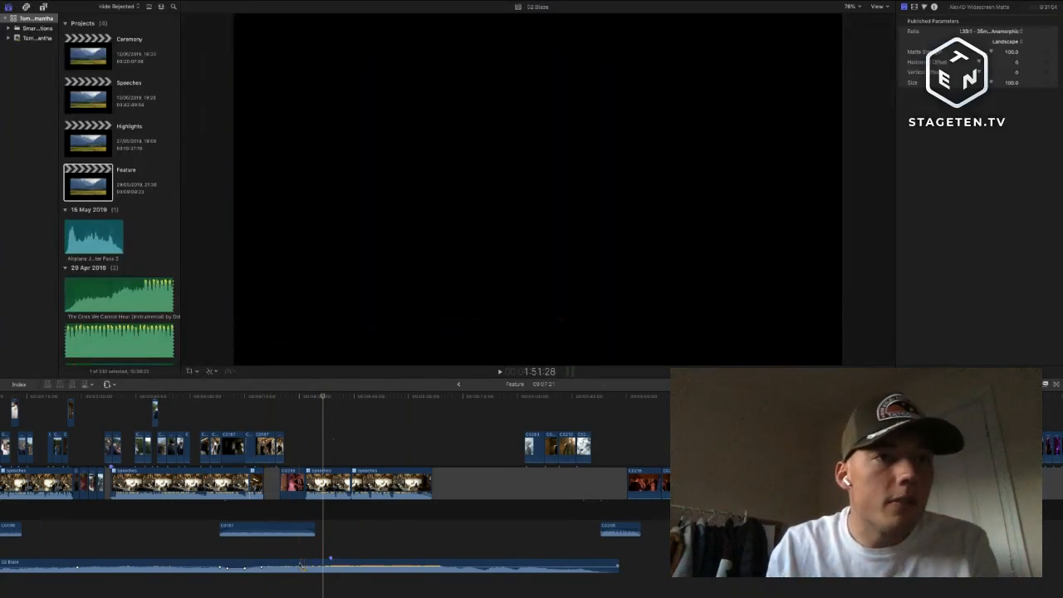
left_click_drag(301, 565, 329, 567)
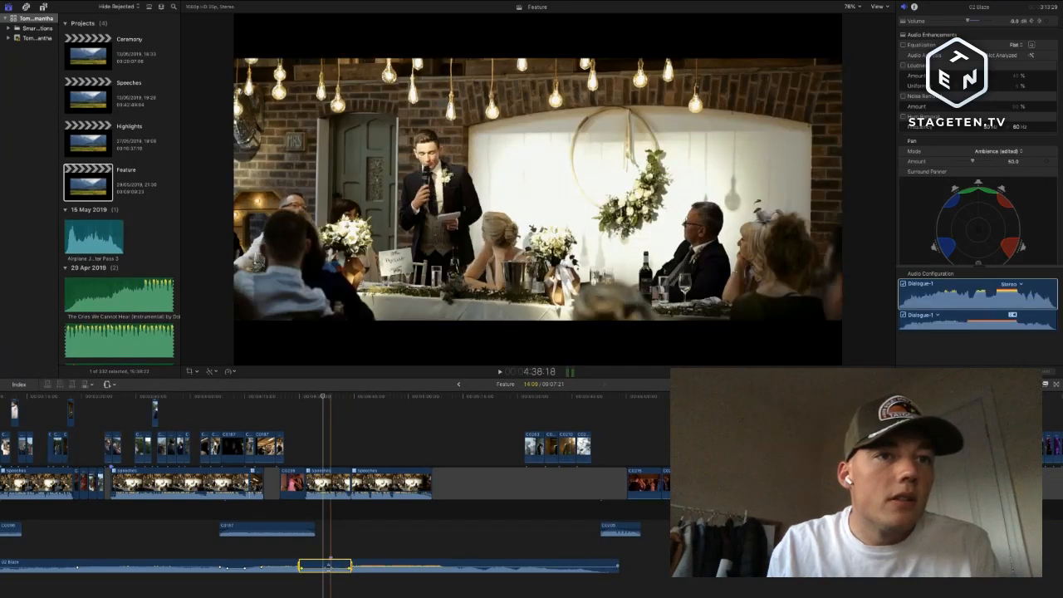
key("a")
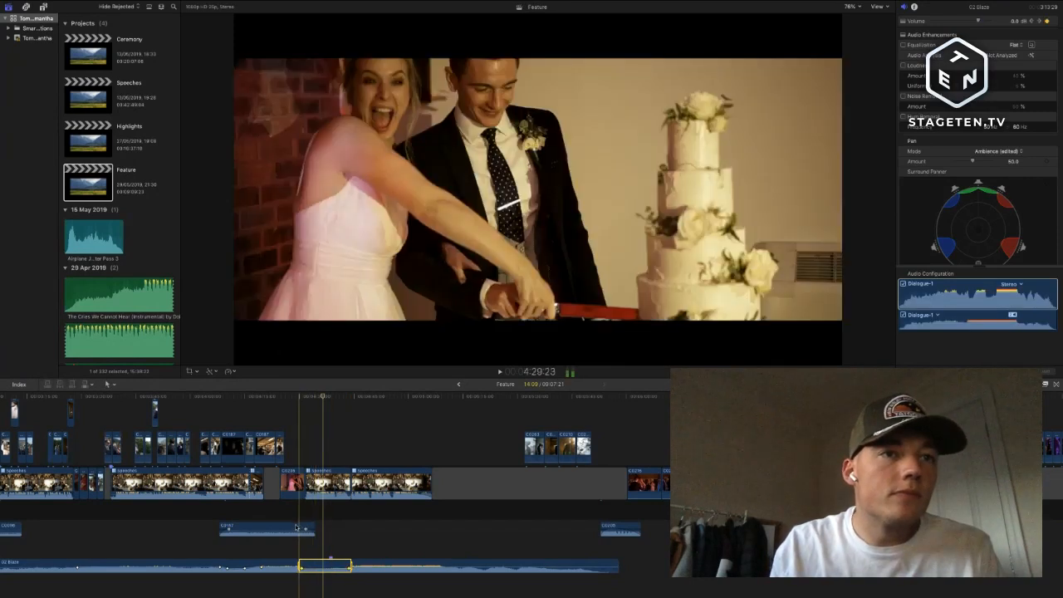
key("space")
scroll(299, 545, "up", 3)
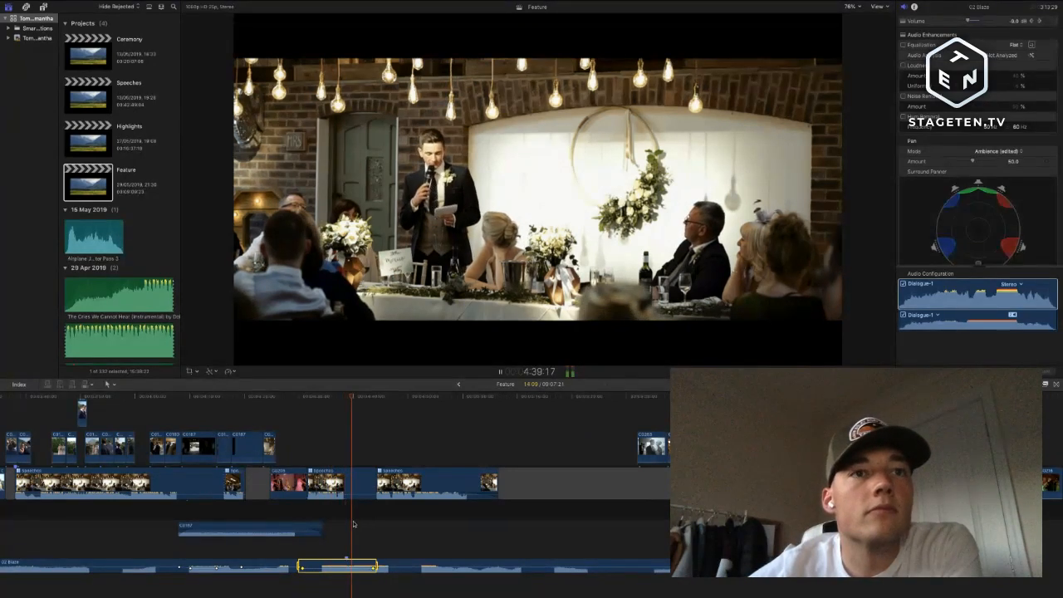
key("space")
- Expand the first moved speech clip's audio and trim its video start by about 1.7 seconds so the voice begins under the cake cutting
left_click(313, 484)
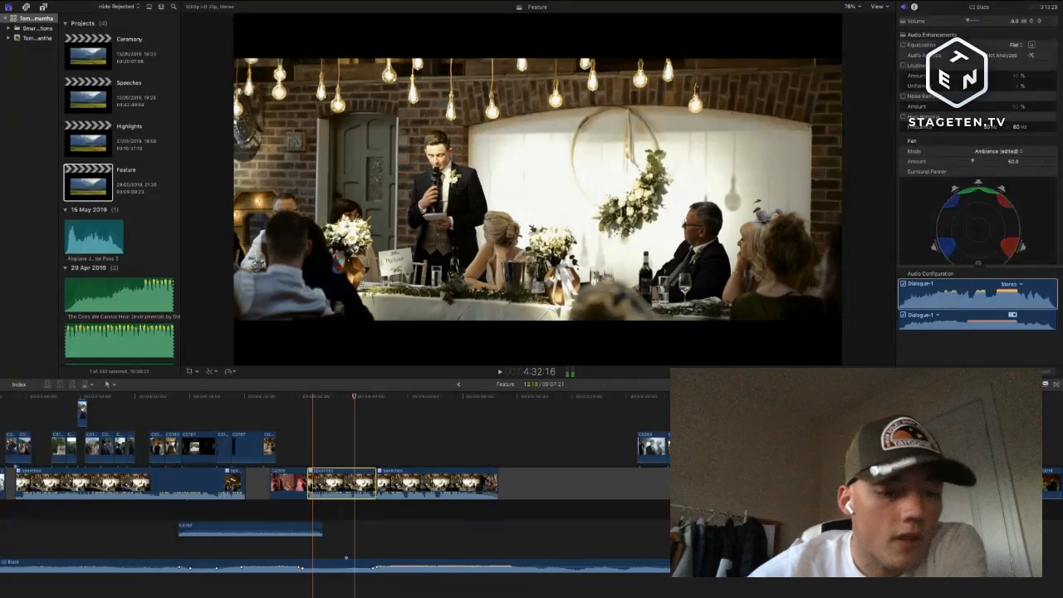
key("ctrl+s")
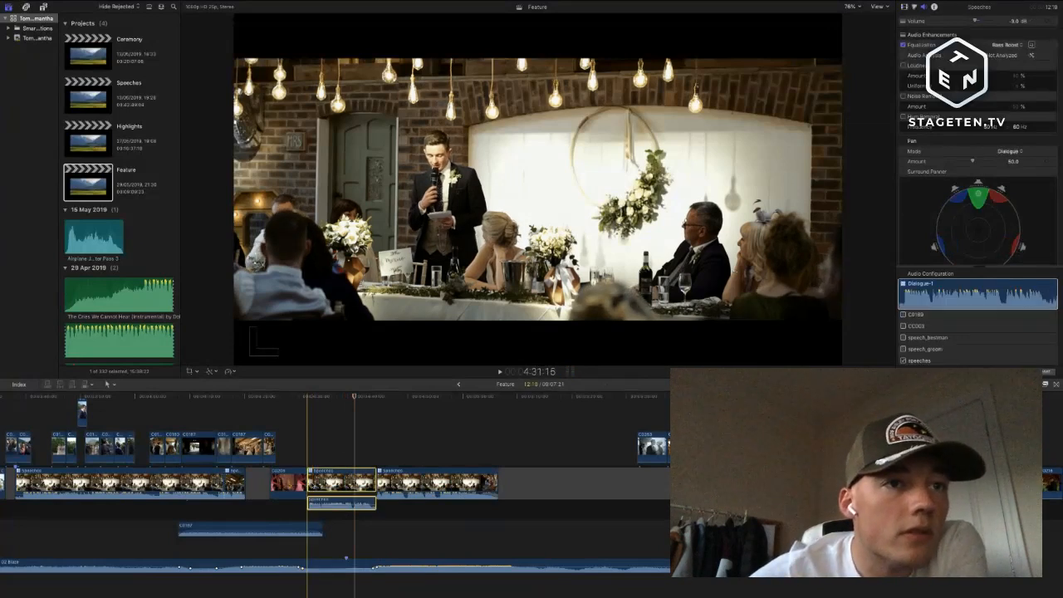
left_click_drag(311, 484, 319, 488)
key("space")
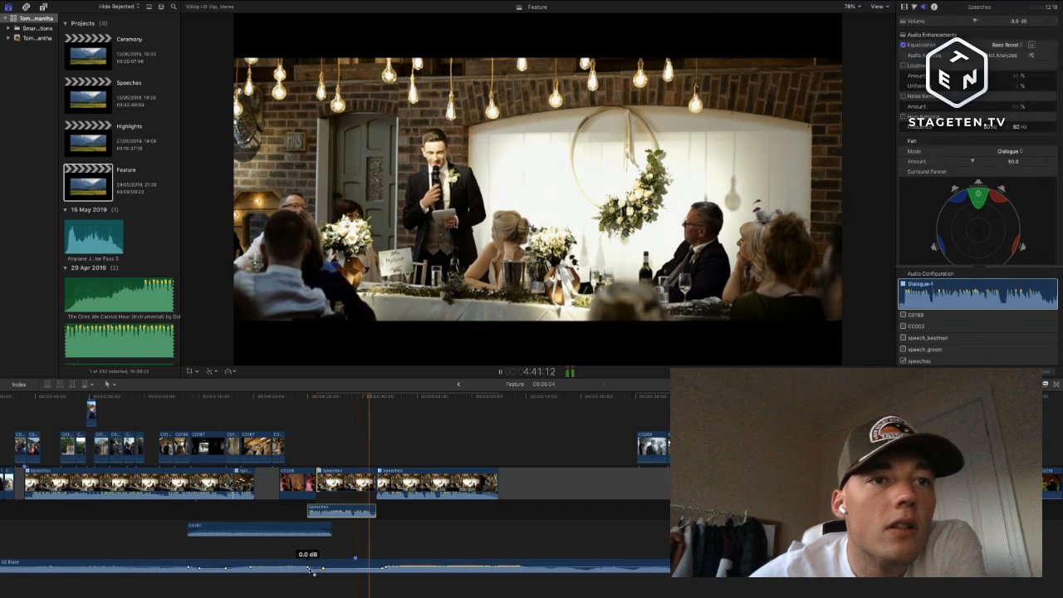
- Shift the music's volume keyframes around the speech, moving the opening one slightly later and the closing one further into the second speech clip
left_click_drag(308, 568, 312, 568)
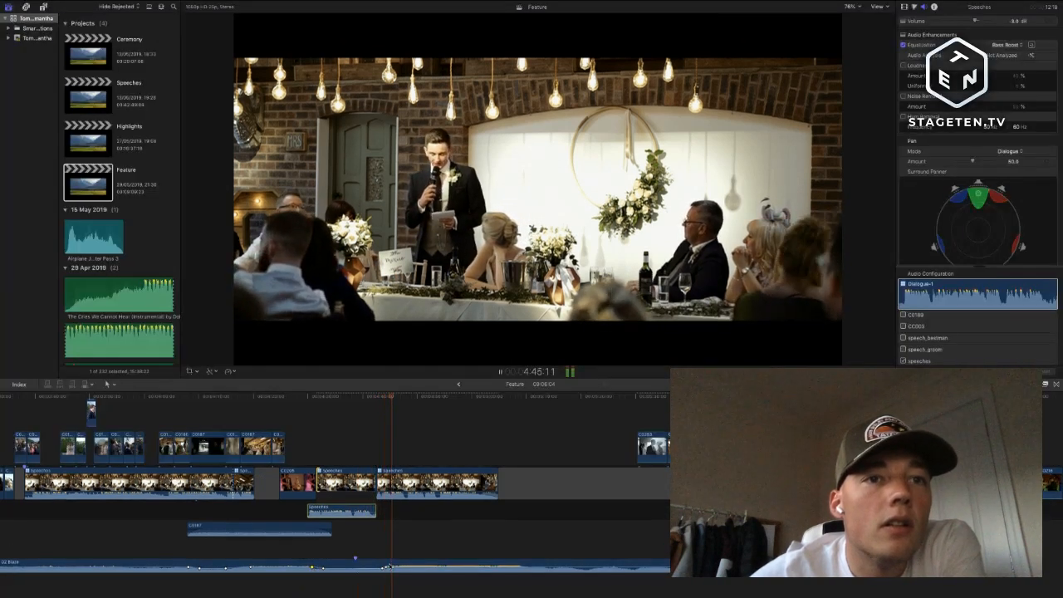
left_click_drag(386, 568, 411, 569)
key("space")
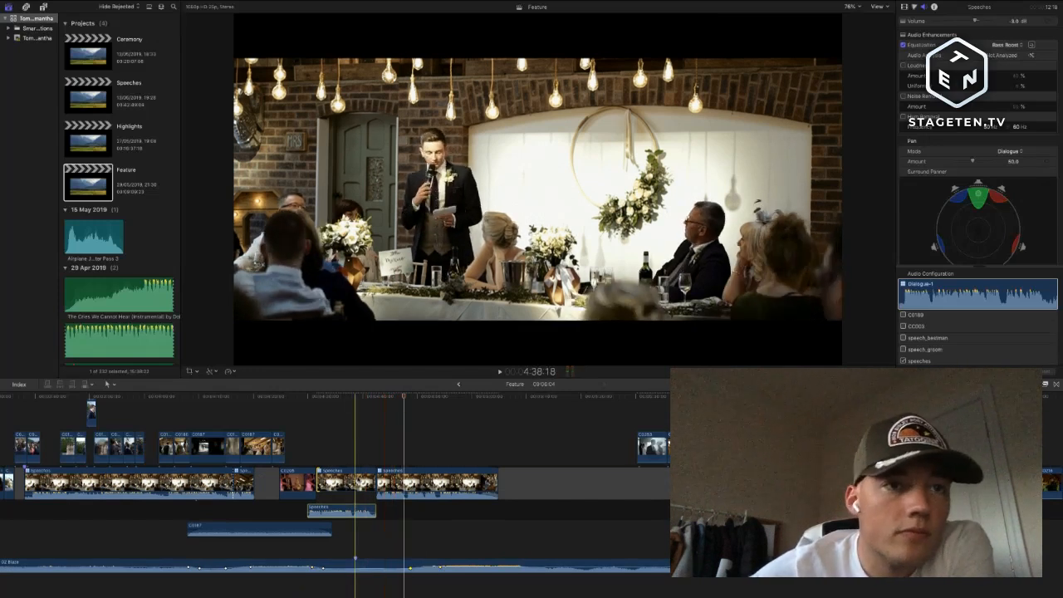
- Split the first moved speech clip at the music marker near 4:38 and delete its remaining 4 seconds of video and audio
left_click(356, 558)
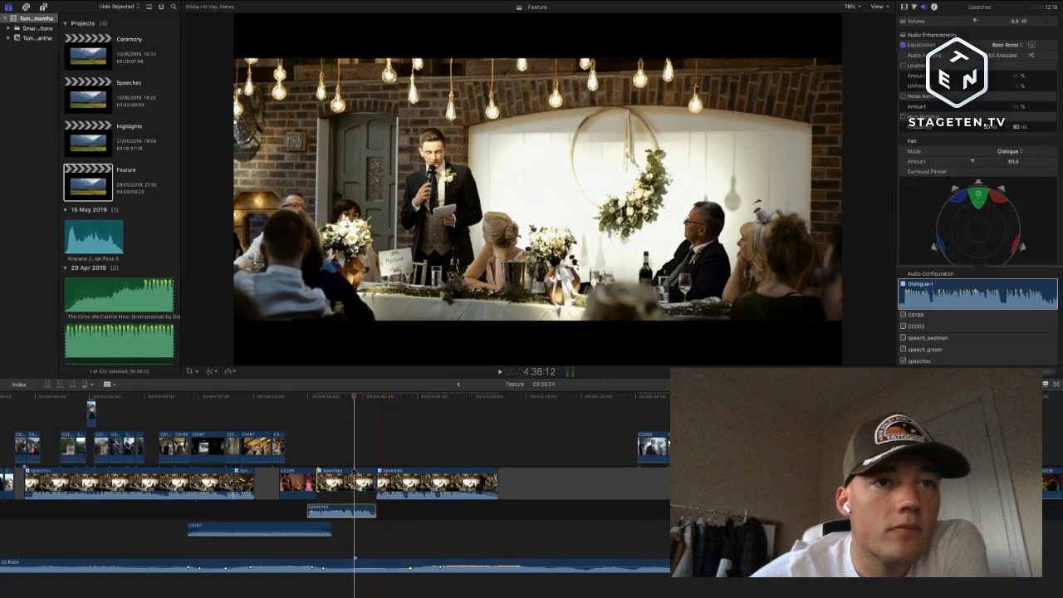
key("super+b")
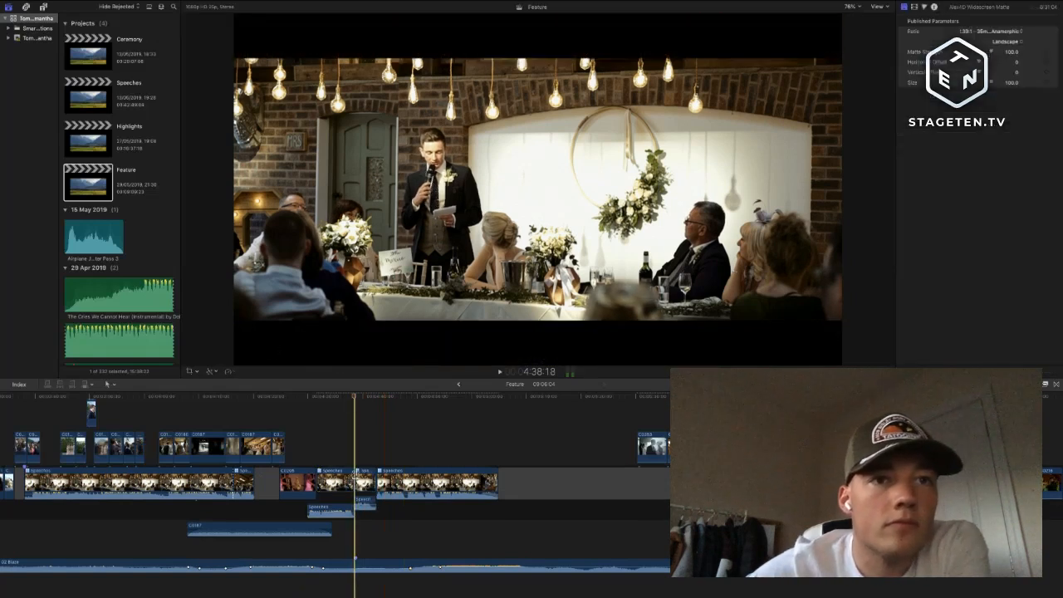
left_click_drag(369, 519, 363, 482)
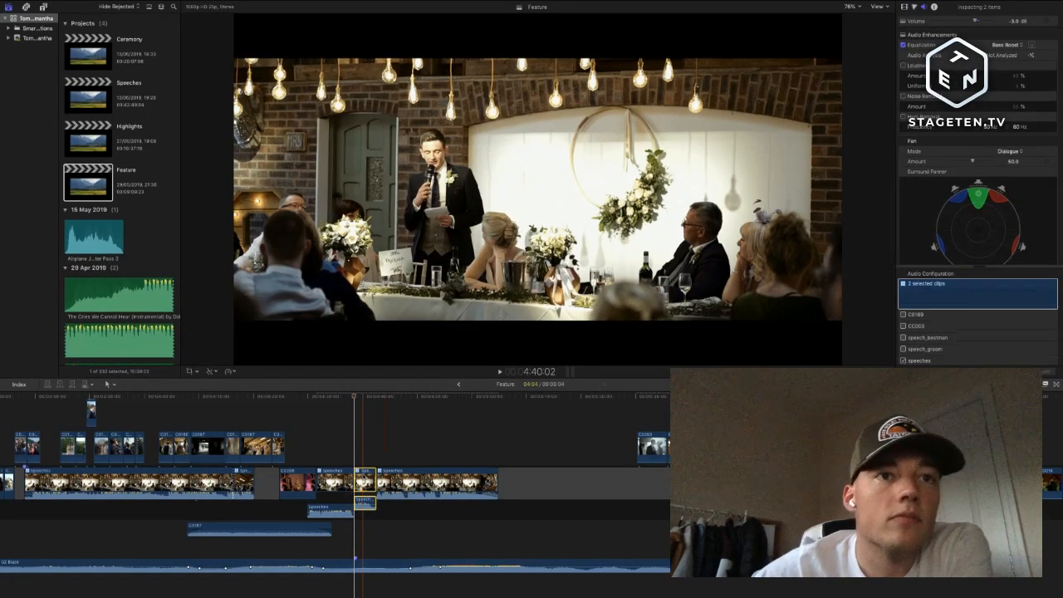
key("Delete")
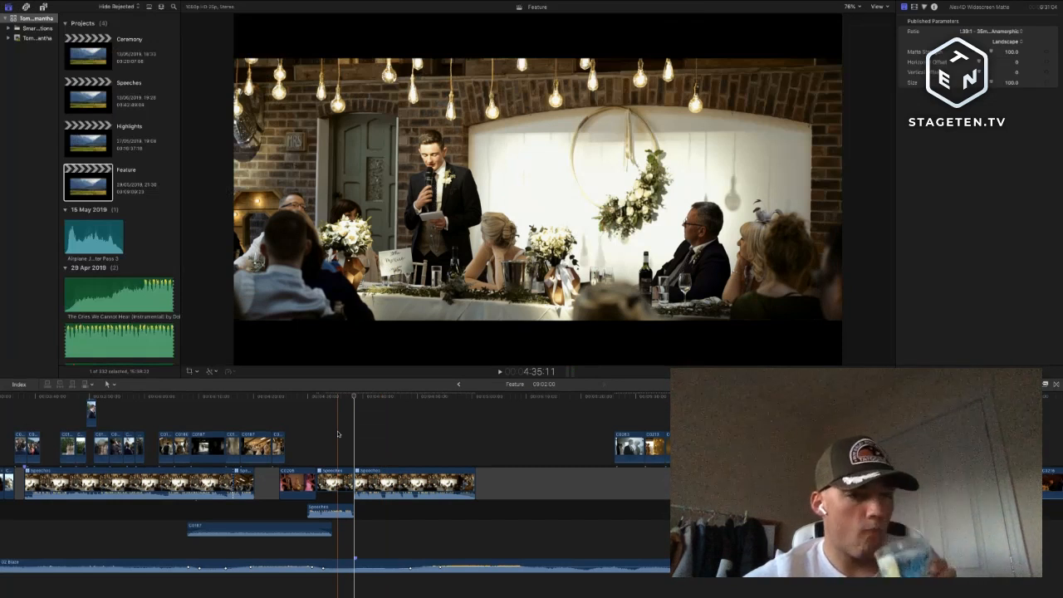
- Play across the new speech cut and trim the end of the second speech clip by about 3 seconds
key("space")
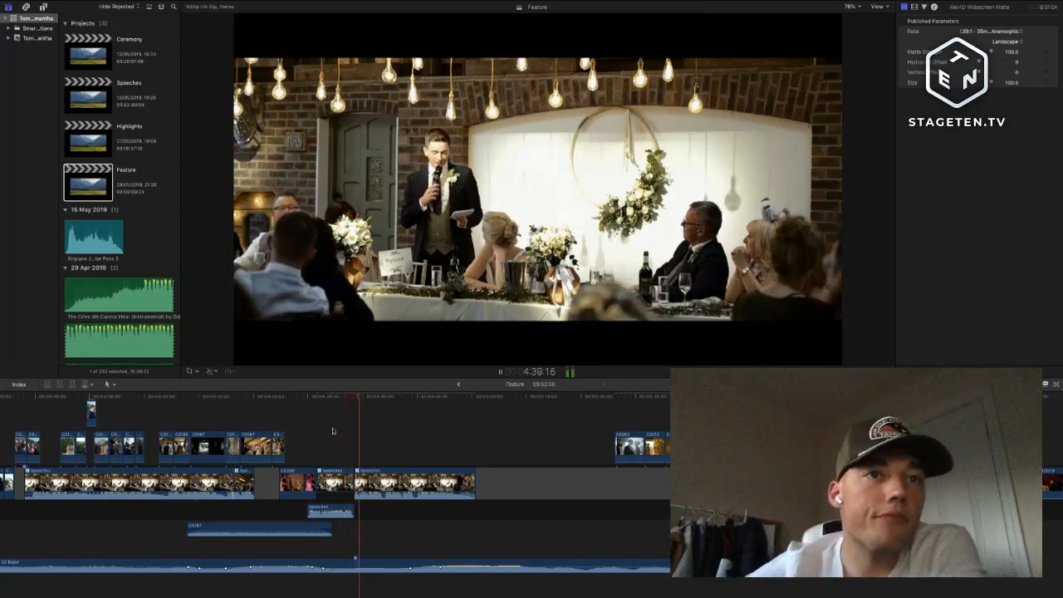
key("super+equal")
key("super+equal")
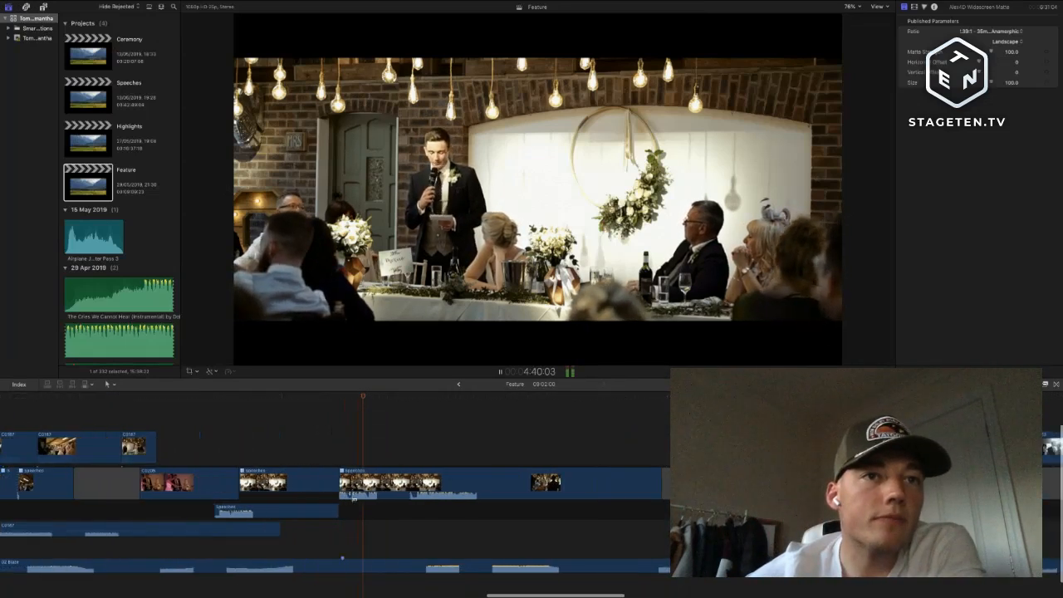
key("super+equal")
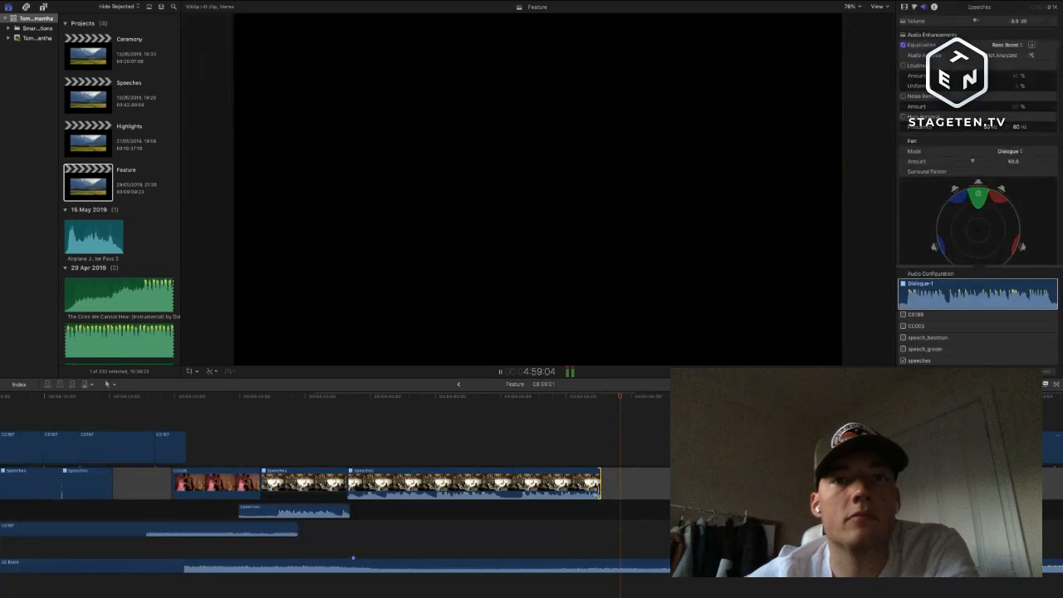
left_click(564, 544)
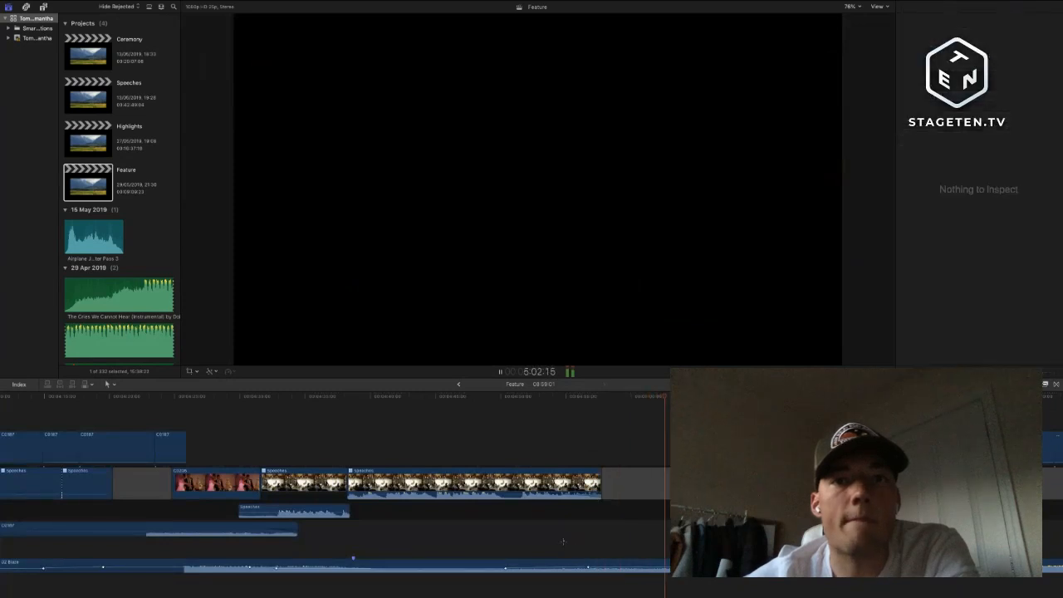
- Play the end of the groom's speech and the empty gap after it against the music
key("super+minus")
key("space")
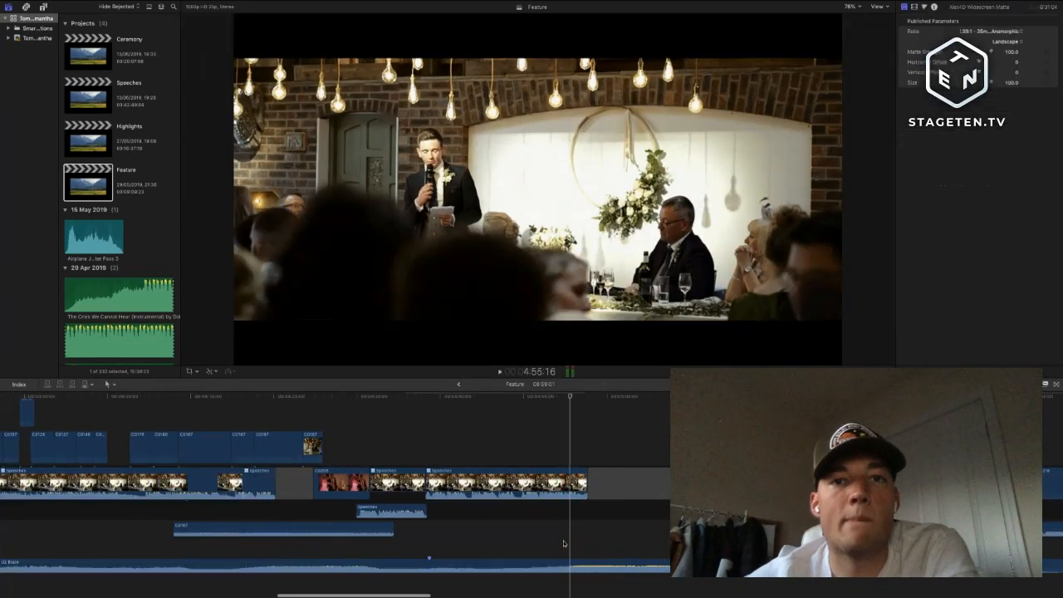
scroll(603, 544, "down", 5)
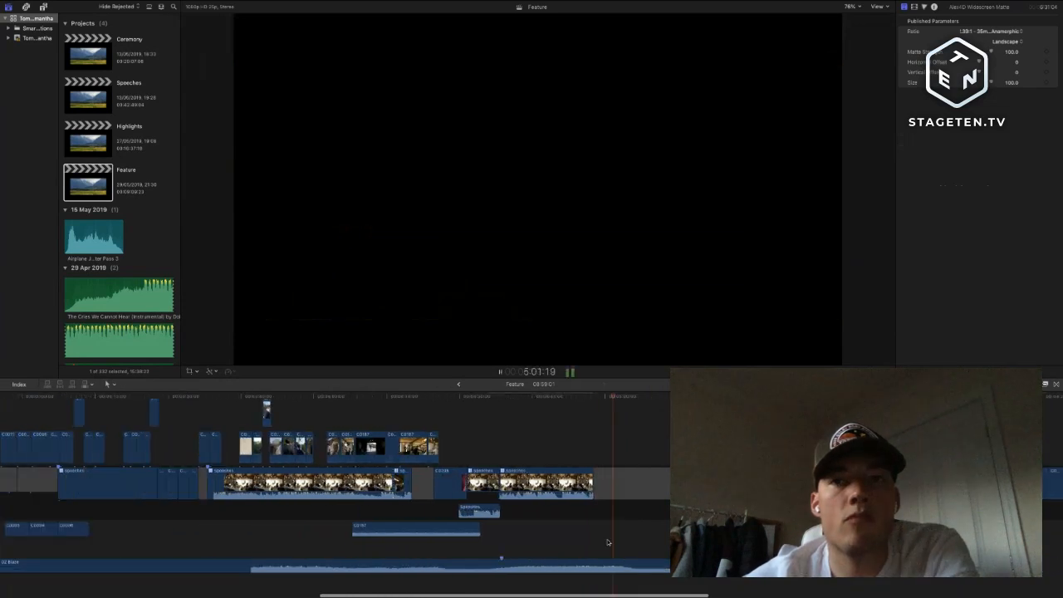
scroll(608, 542, "right", 2)
key("space")
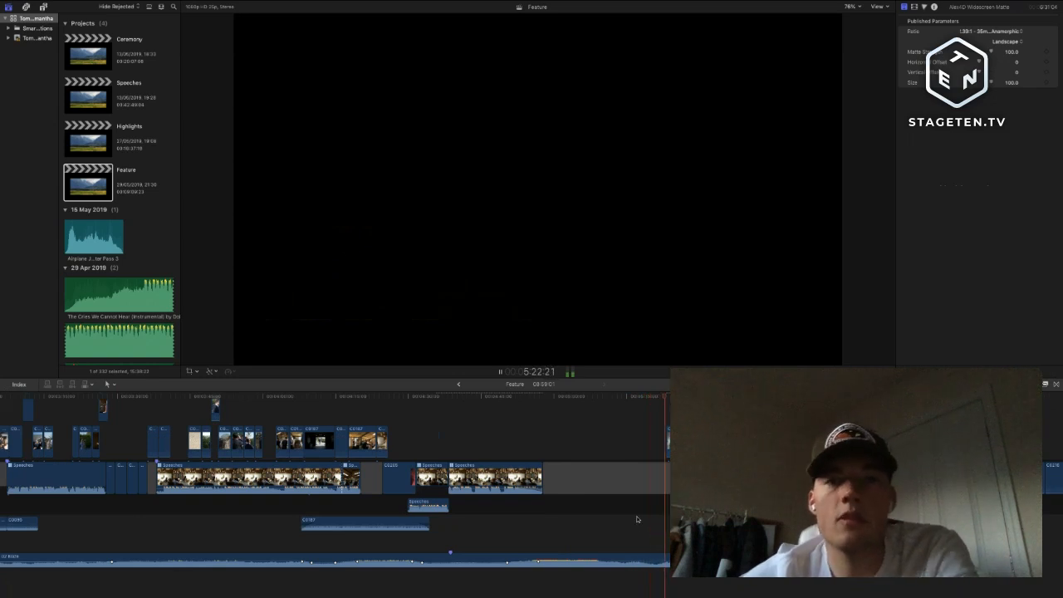
key("space")
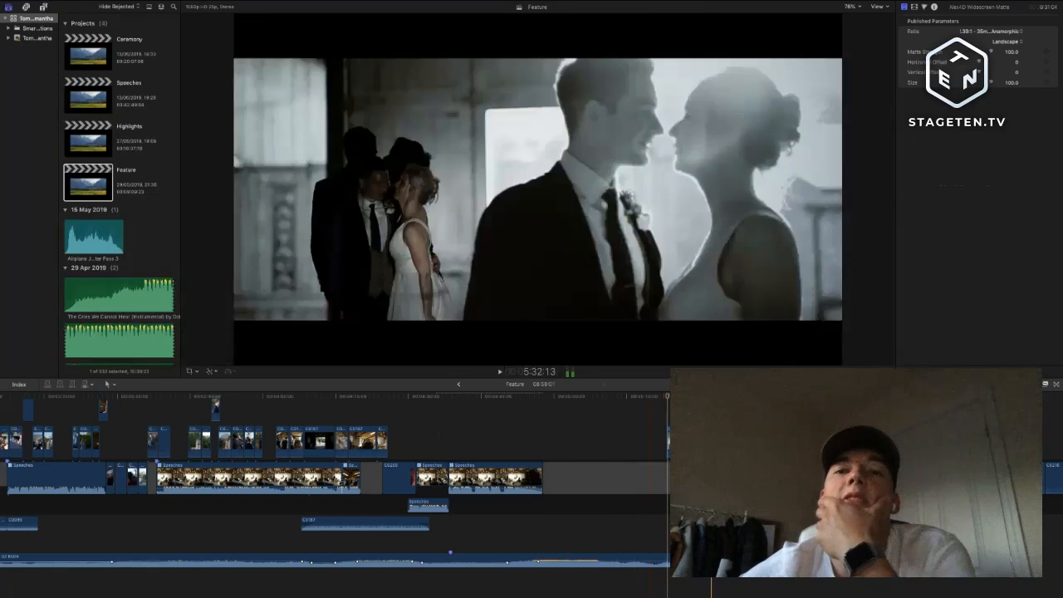
- Review the first-dance clips after the speech gap, playing short passages between about 5:52 and 6:36
scroll(639, 550, "right", 3)
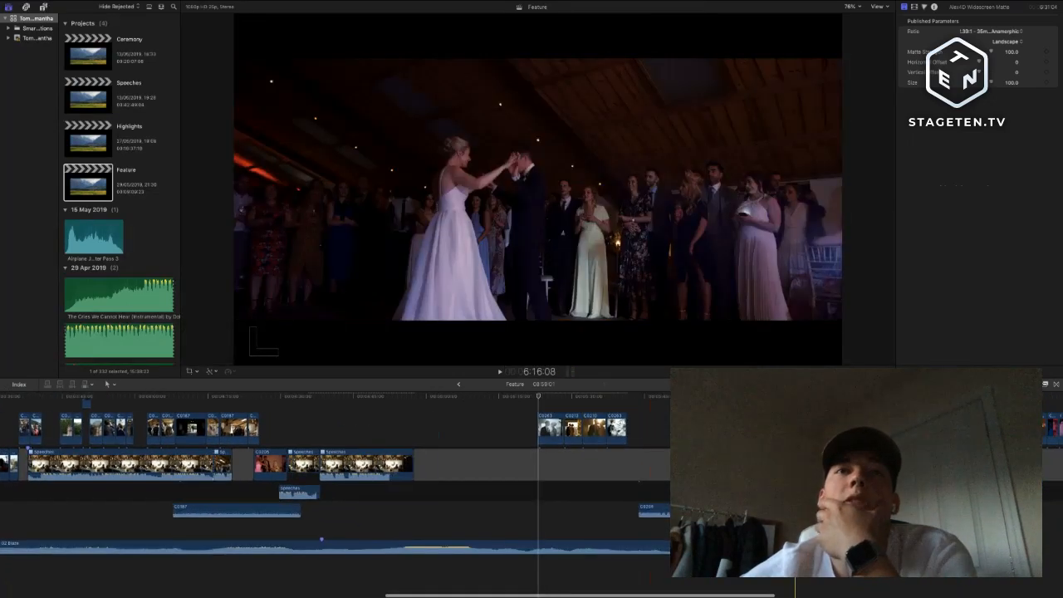
scroll(532, 495, "left", 3)
key("super+minus")
key("super+minus")
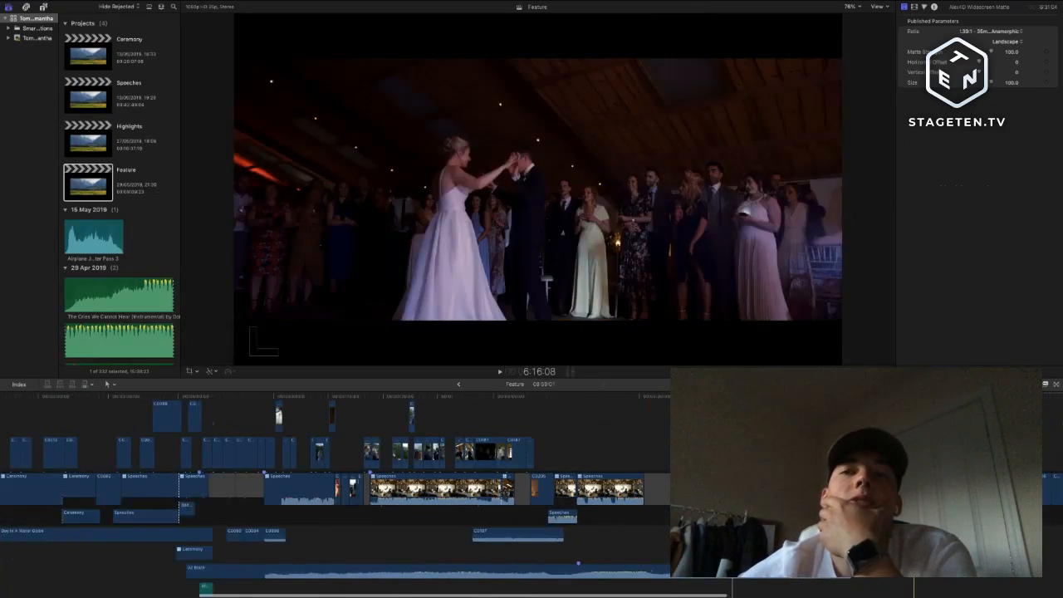
key("super+minus")
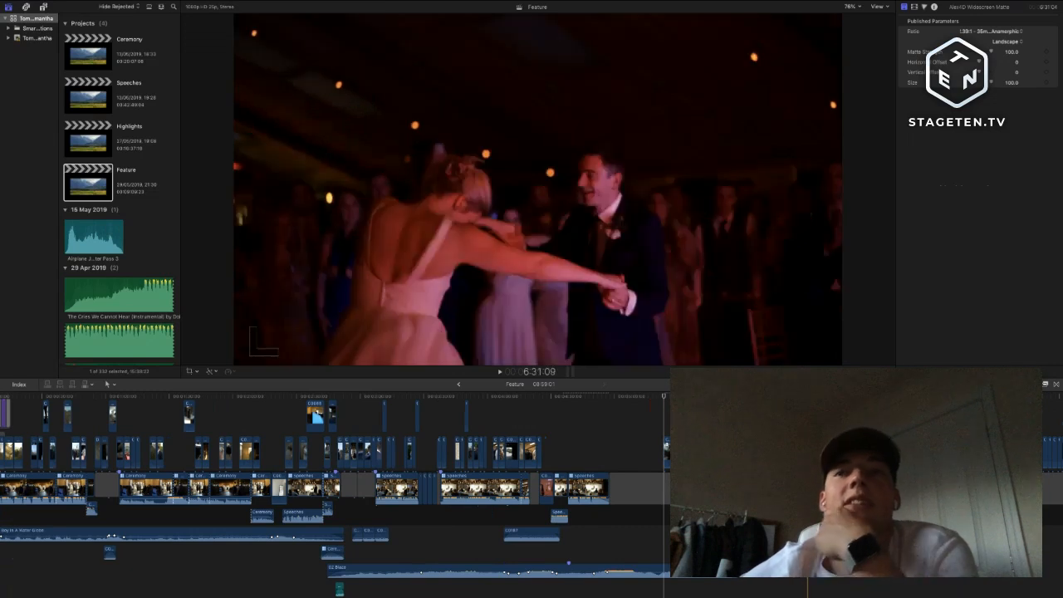
key("space")
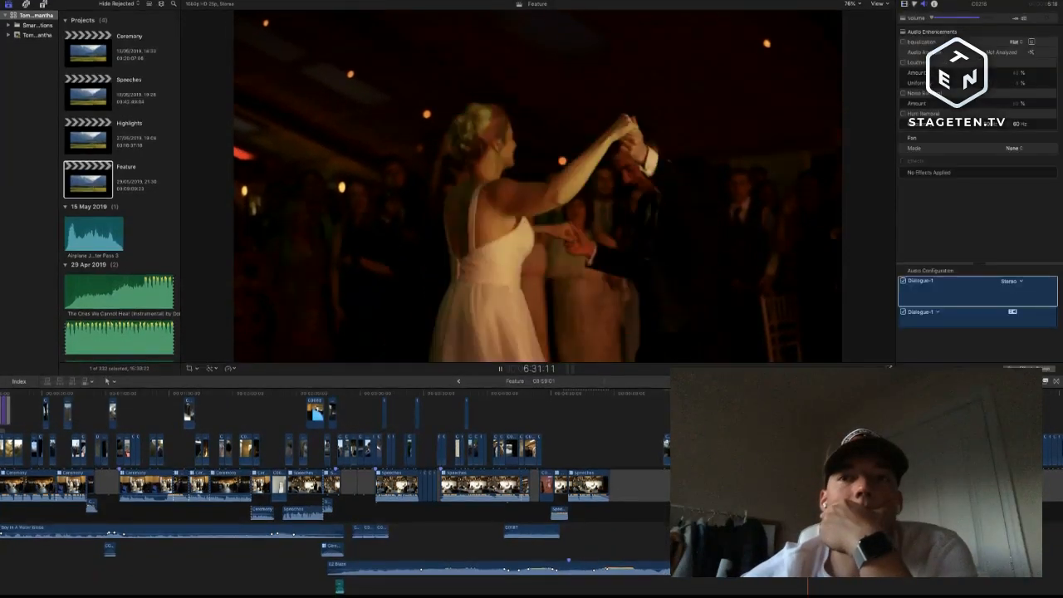
key("space")
key("space")
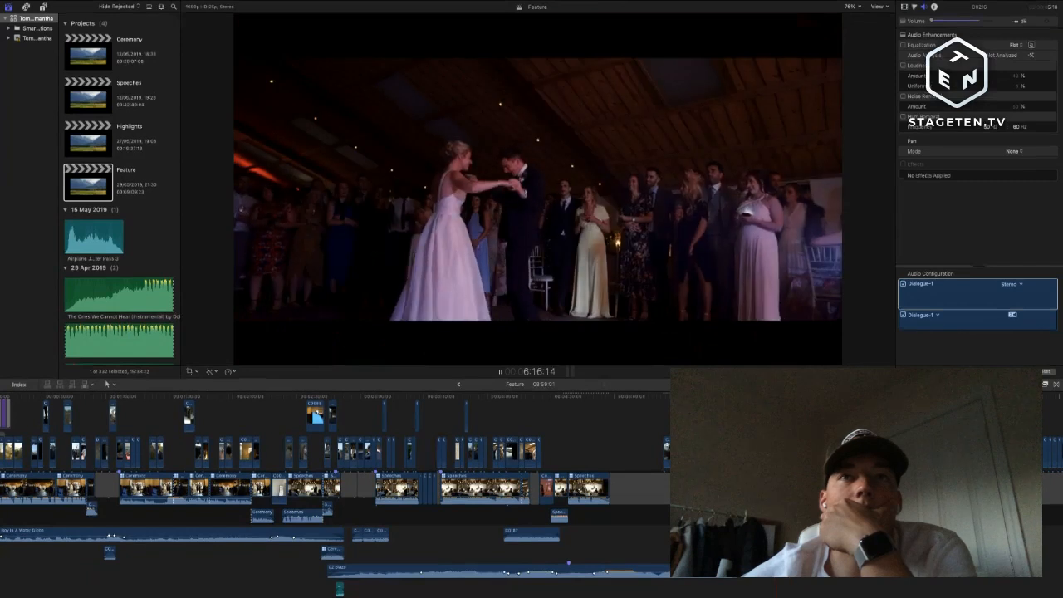
key("space")
key("space")
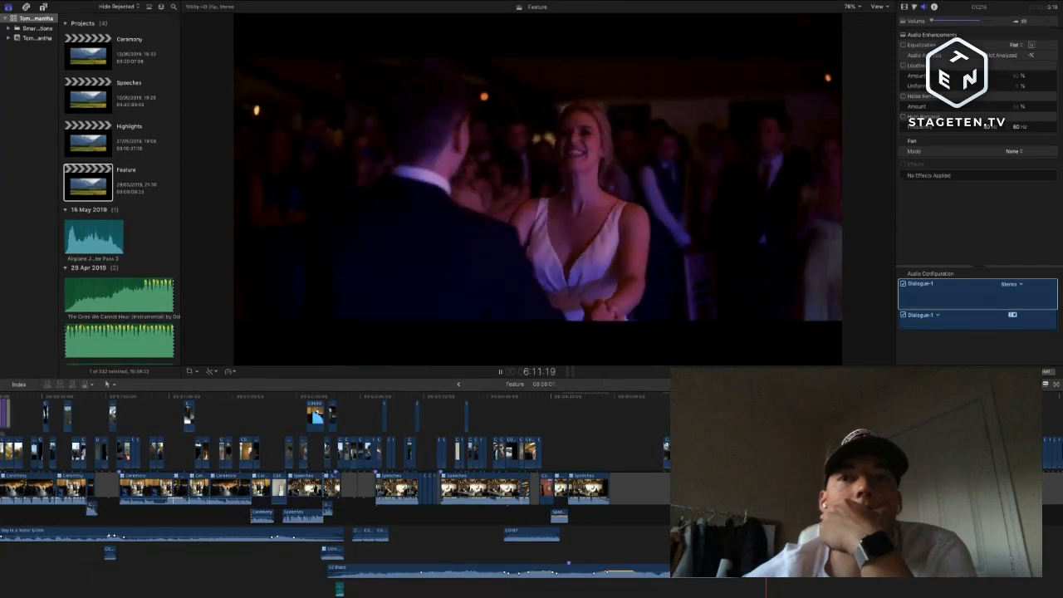
key("space")
key("space")
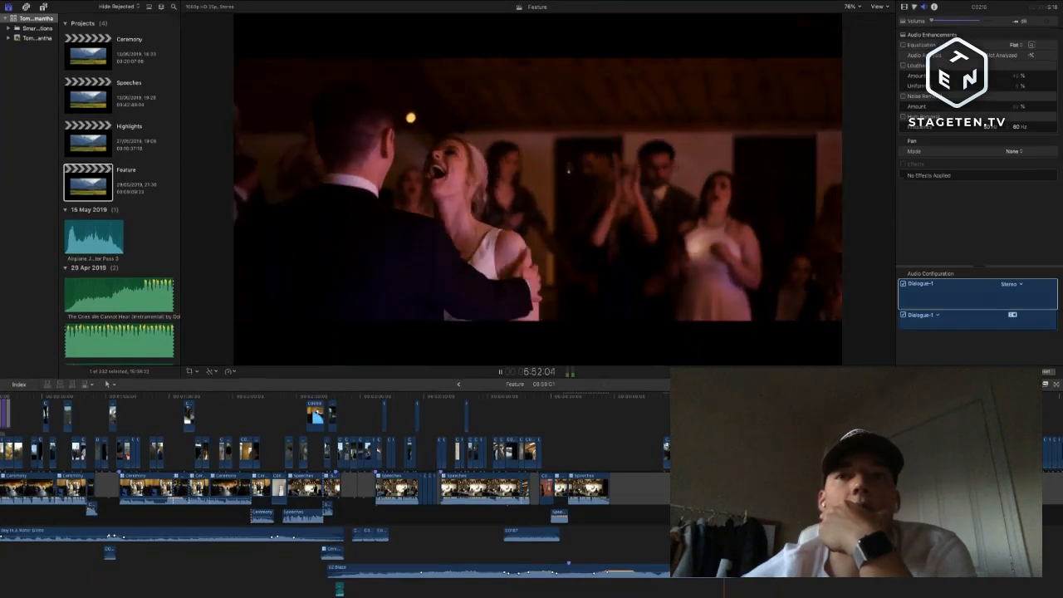
key("space")
key("space")
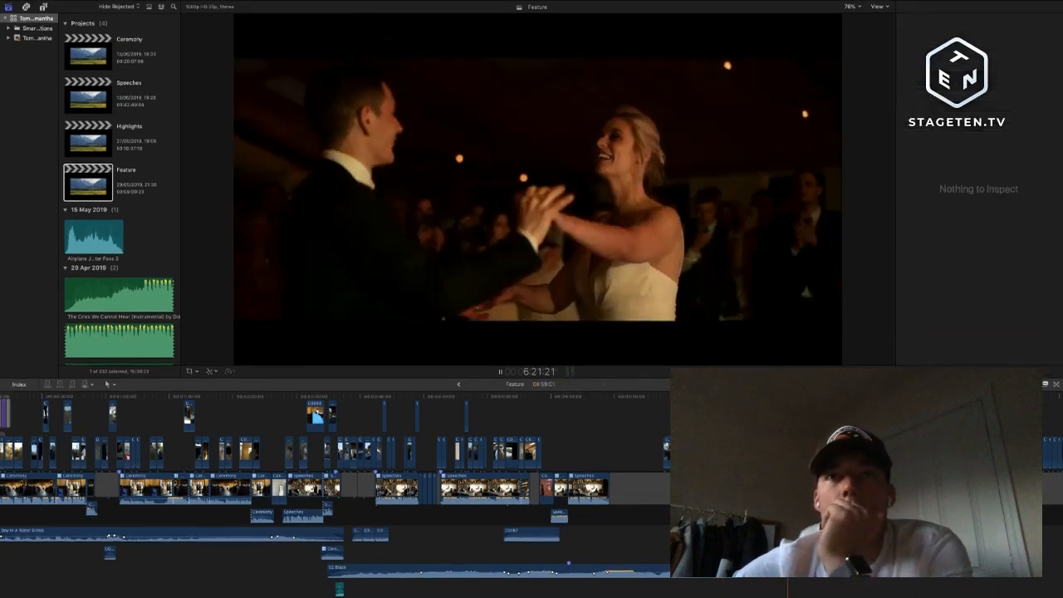
key("space")
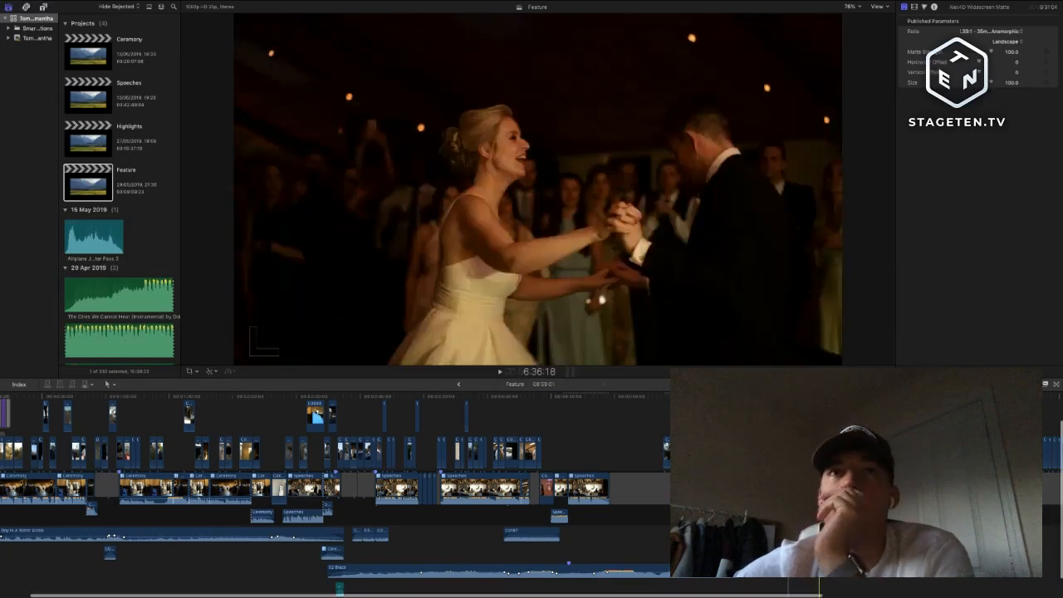
- Review the band and dance-floor clips near the end of the project, playing passages around 8:00
scroll(336, 490, "right", 2)
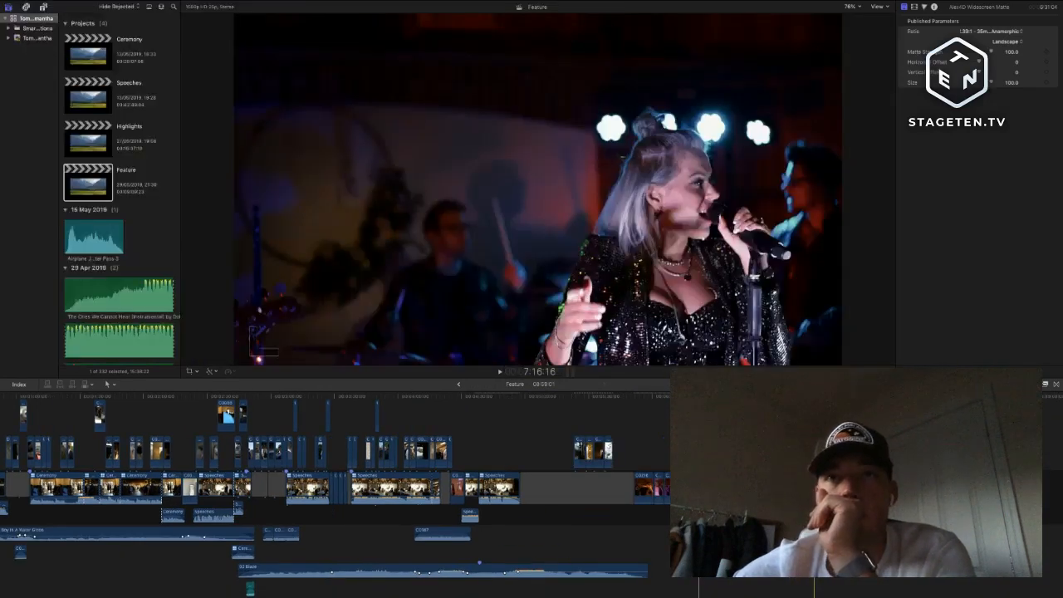
key("space")
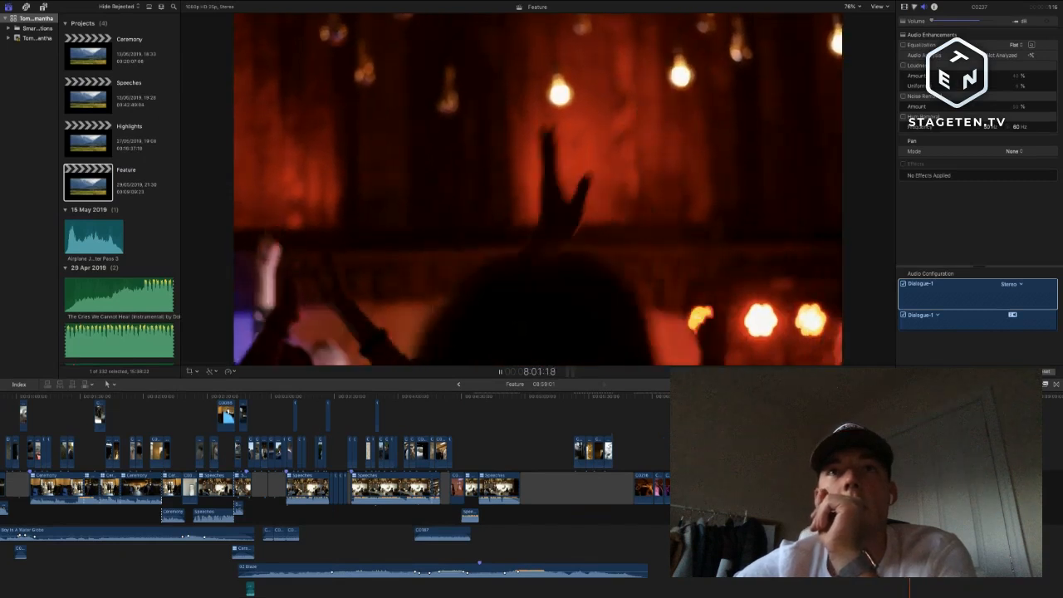
key("space")
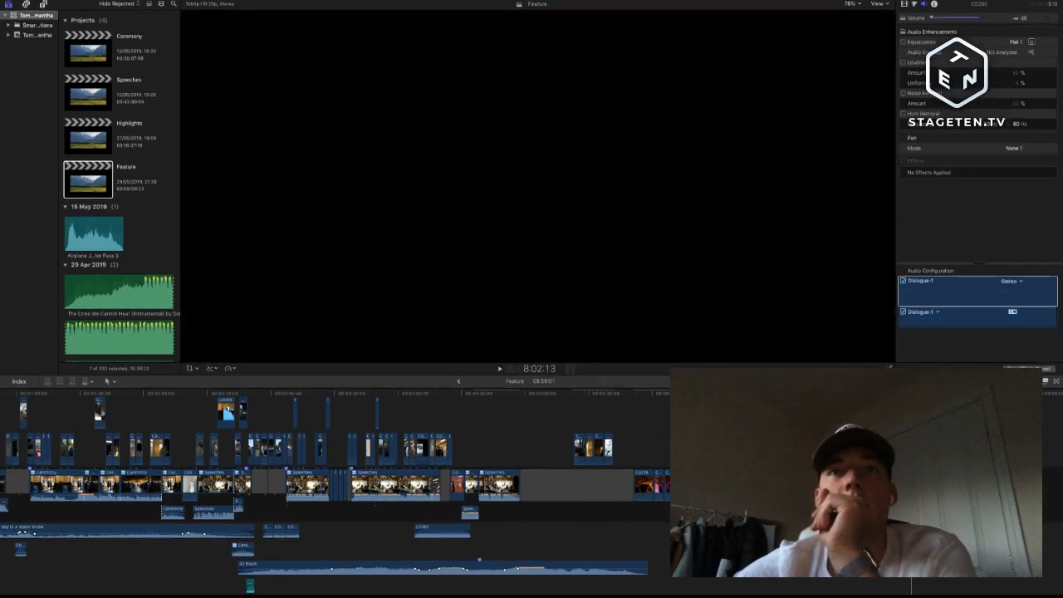
key("space")
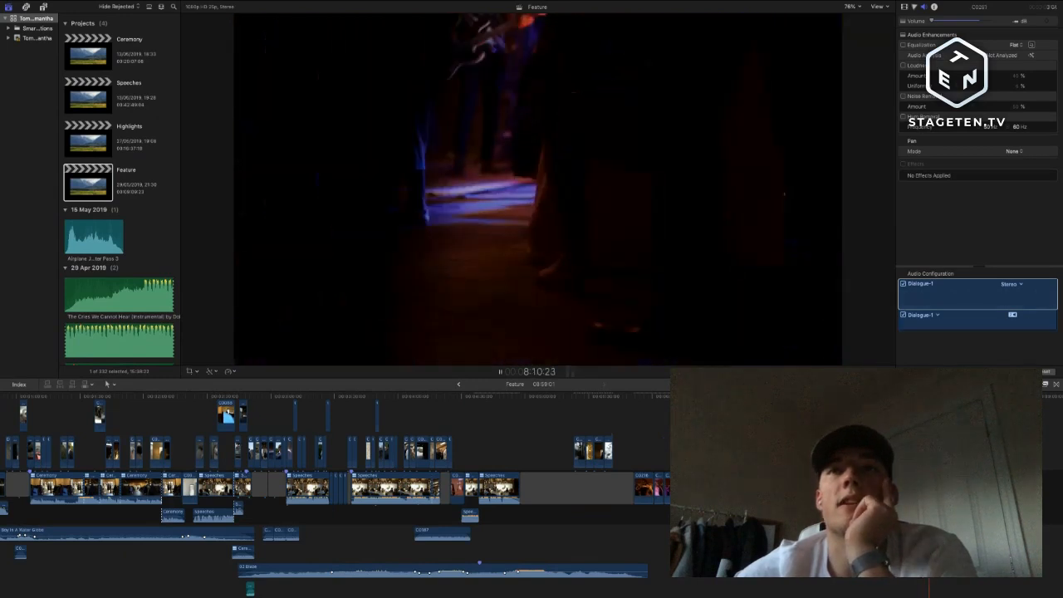
- Review the cake cutting, the groom's speech and the couple shots after the gap, playing short passages between about 4:20 and 5:29
key("space")
key("Down")
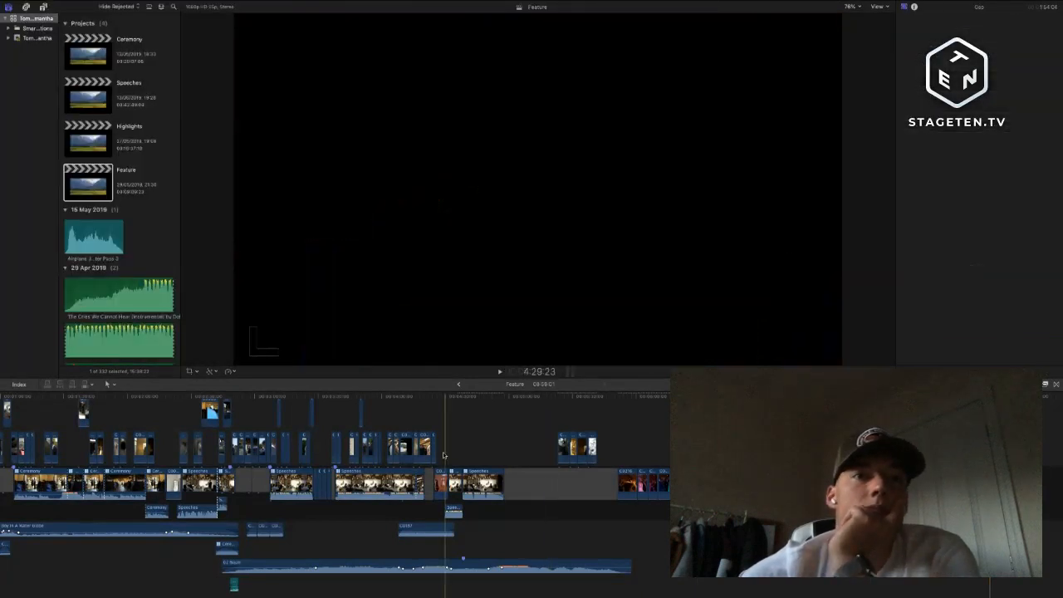
key("space")
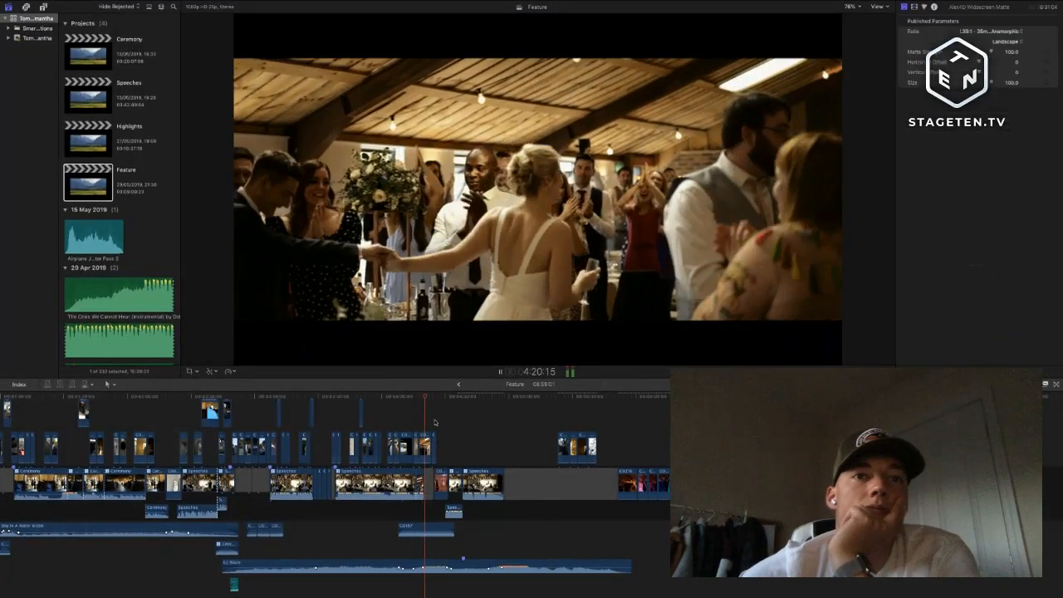
left_click(435, 423)
scroll(435, 423, "up", 1)
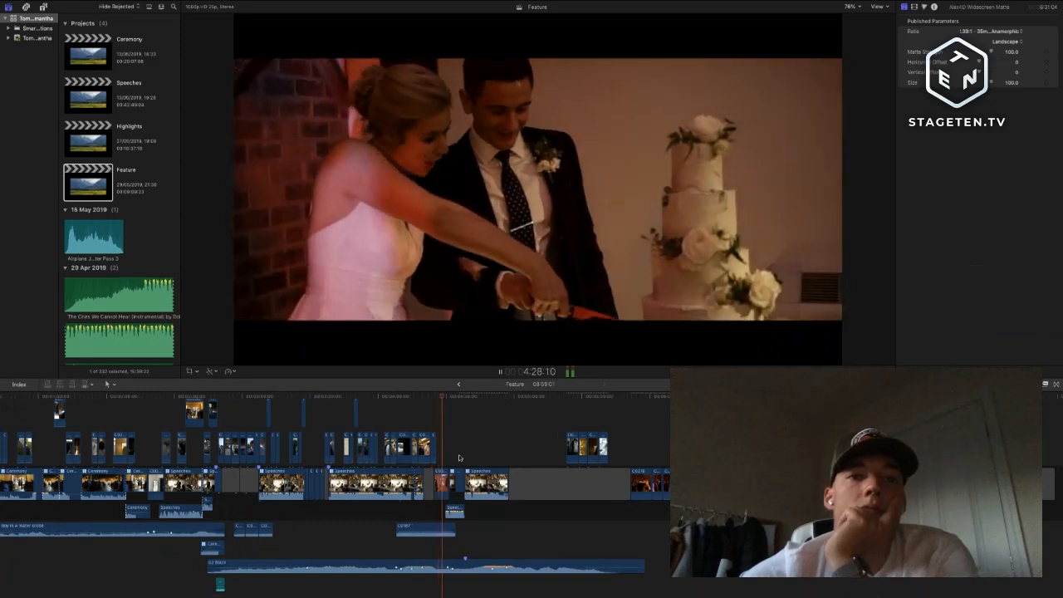
scroll(458, 458, "up", 1)
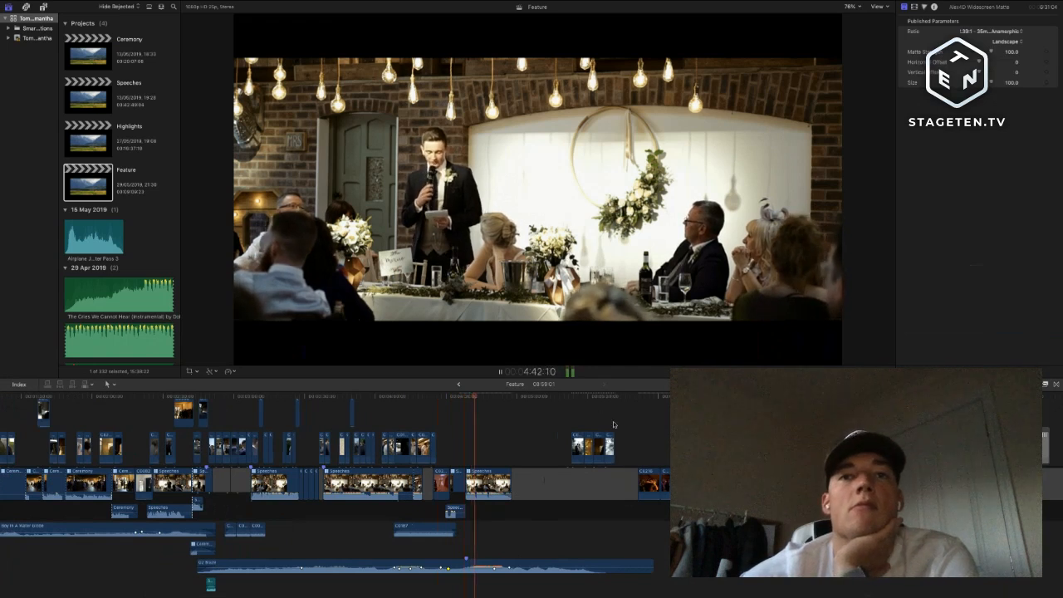
left_click(451, 431)
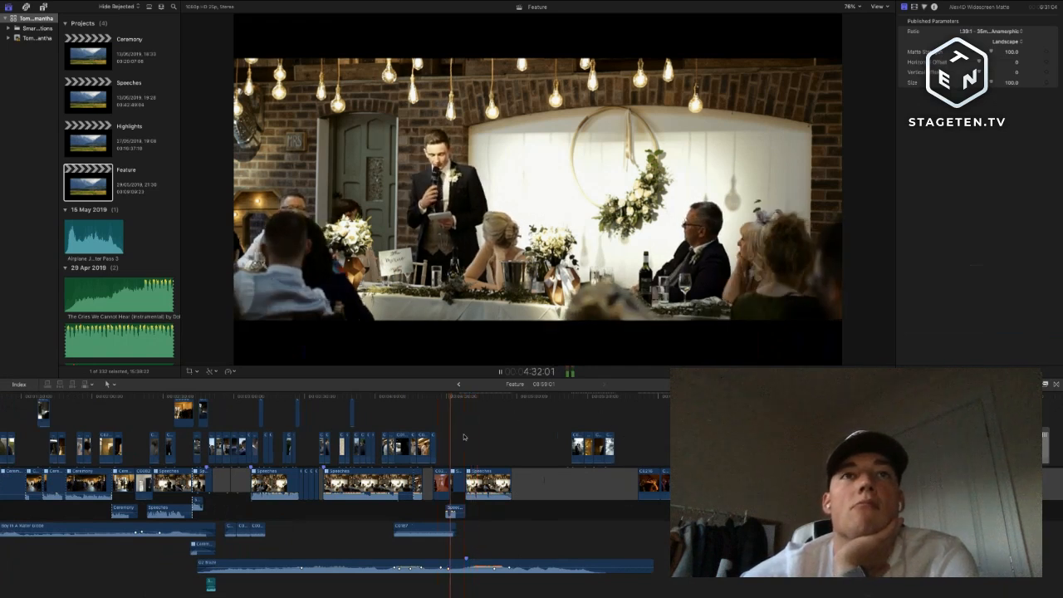
left_click(584, 422)
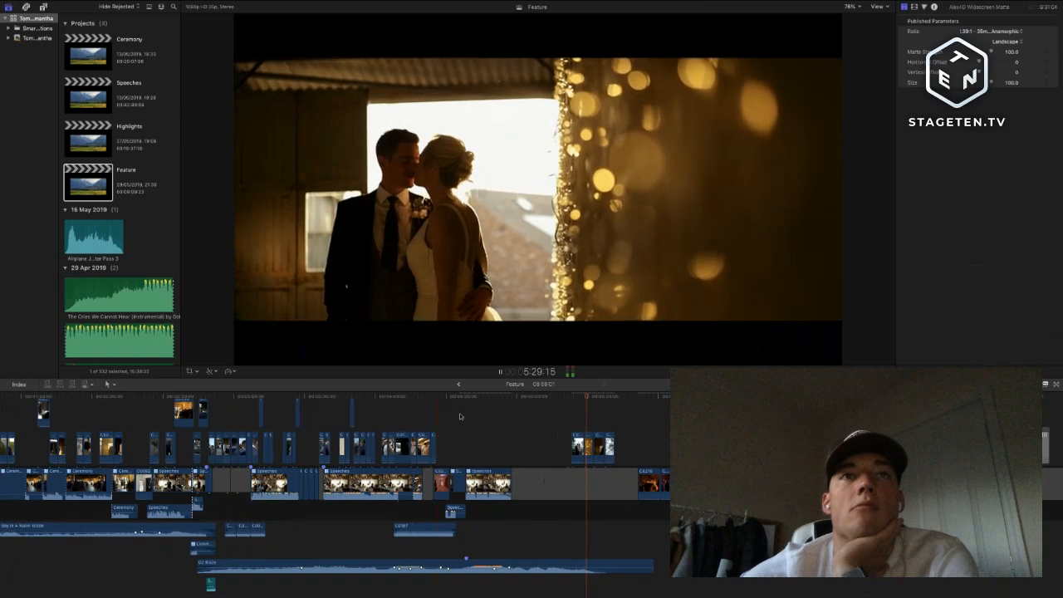
left_click(445, 432)
- Move the first-dance clip from above the gap to directly over the start of the groom's speech after the cake cutting
key("super+equal")
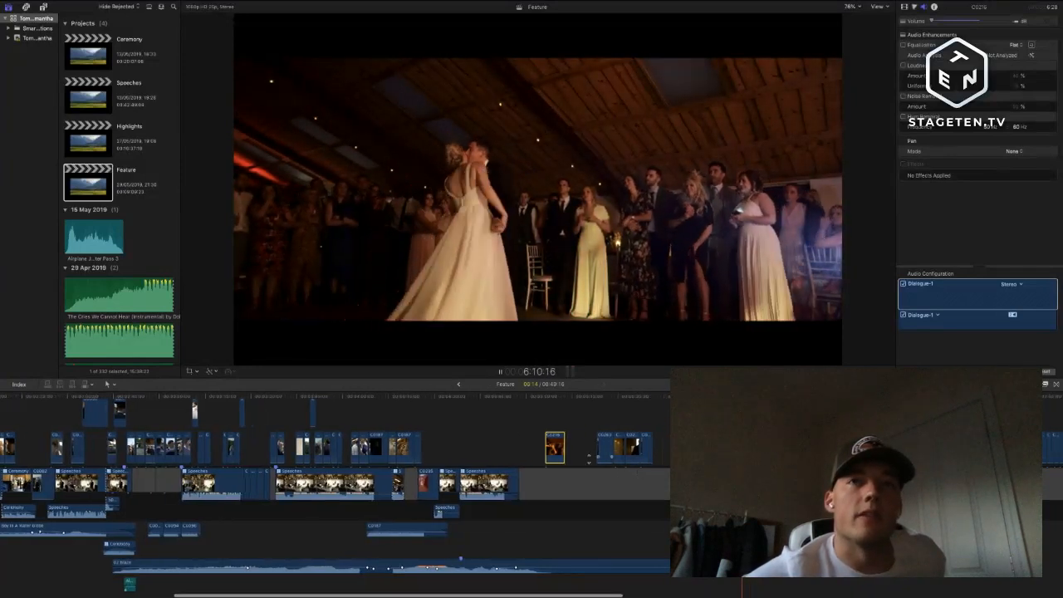
key("space")
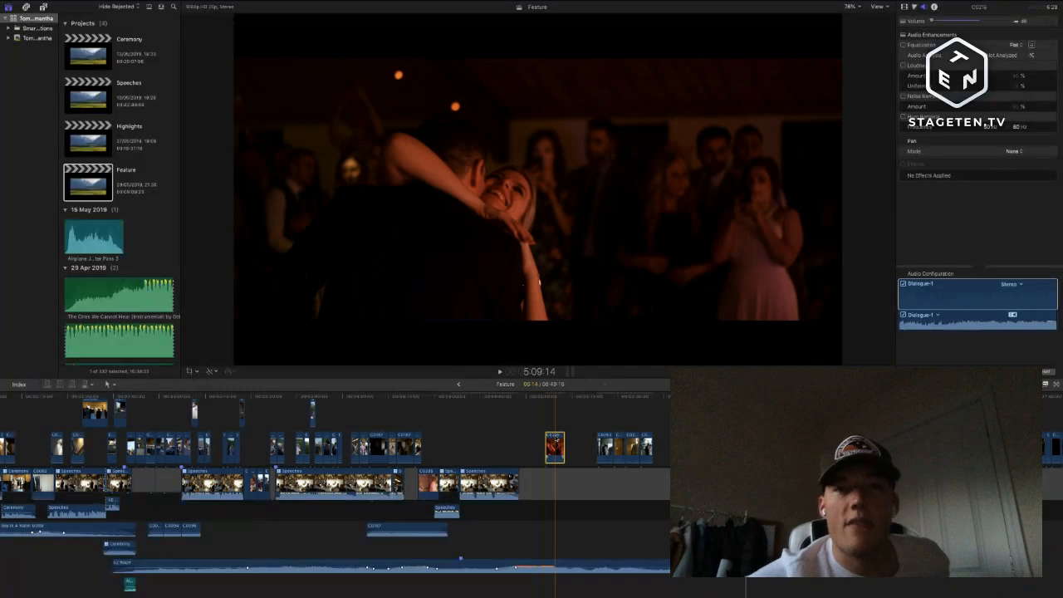
scroll(556, 439, "right", 1)
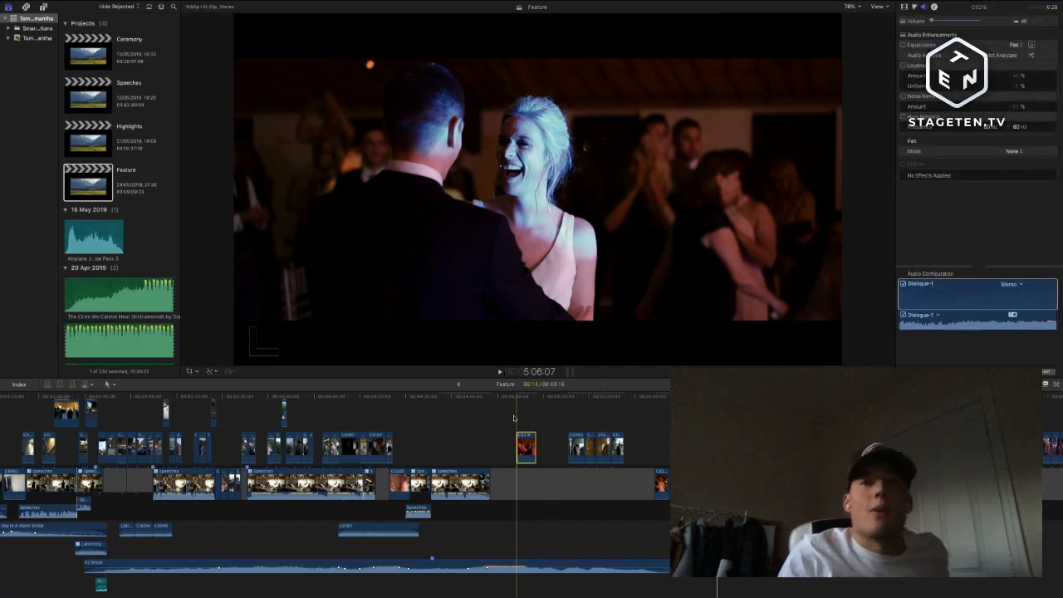
left_click(522, 423)
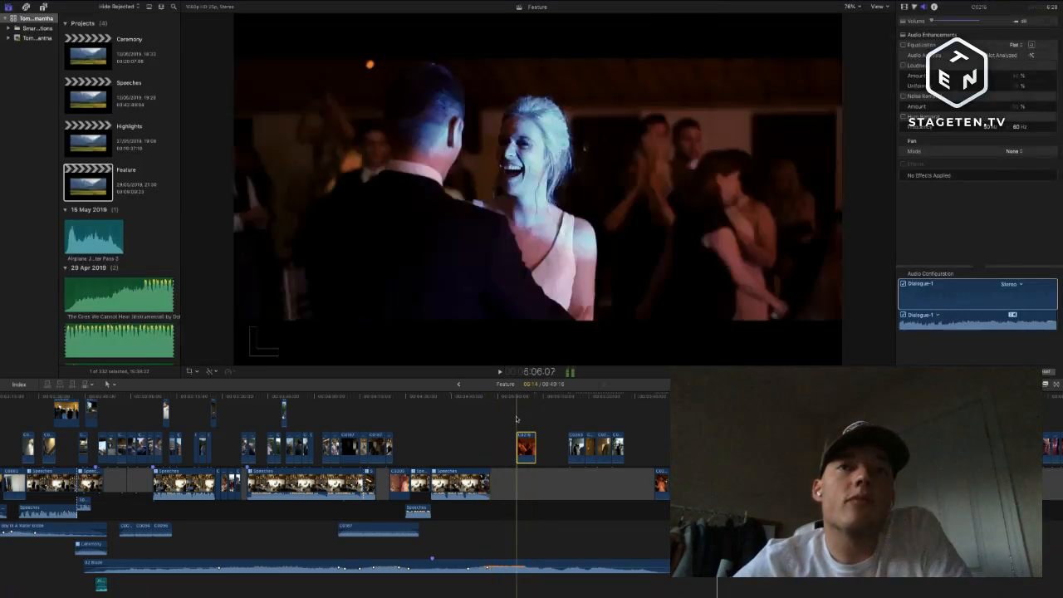
key("space")
scroll(525, 424, "left", 3)
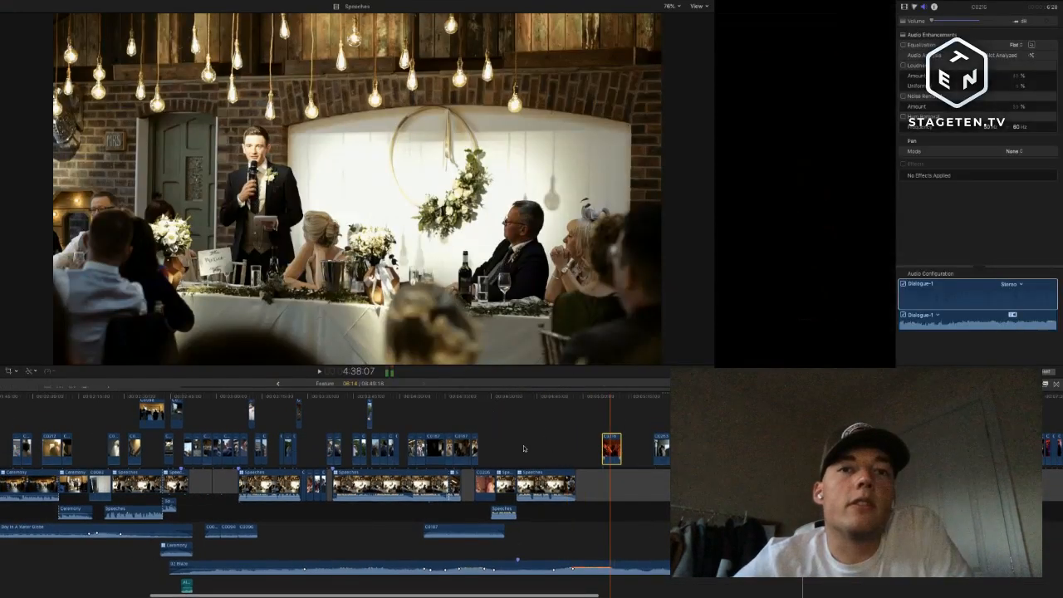
left_click_drag(612, 449, 526, 450)
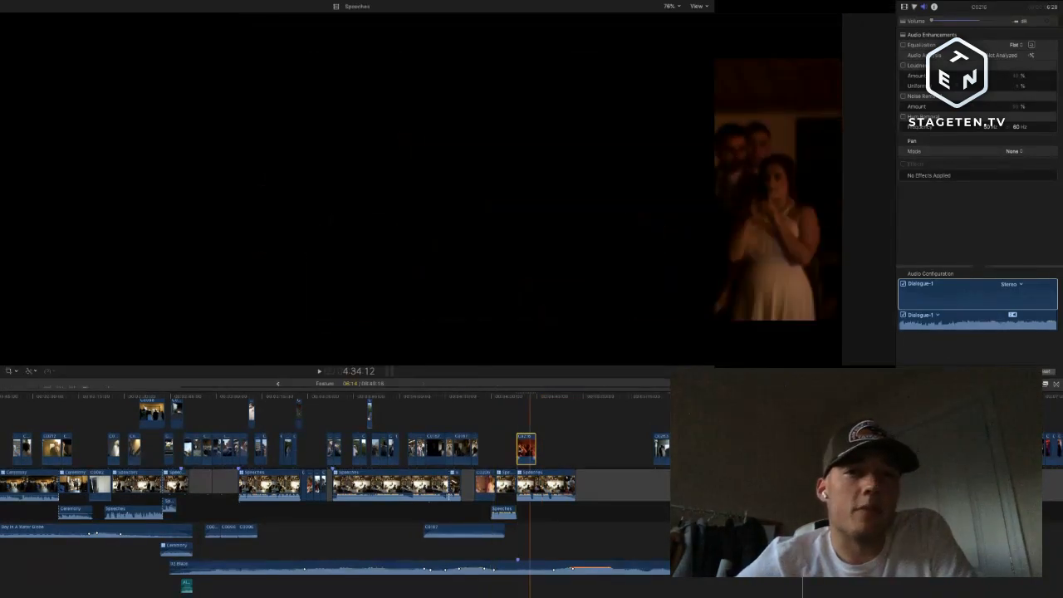
left_click_drag(529, 448, 508, 442)
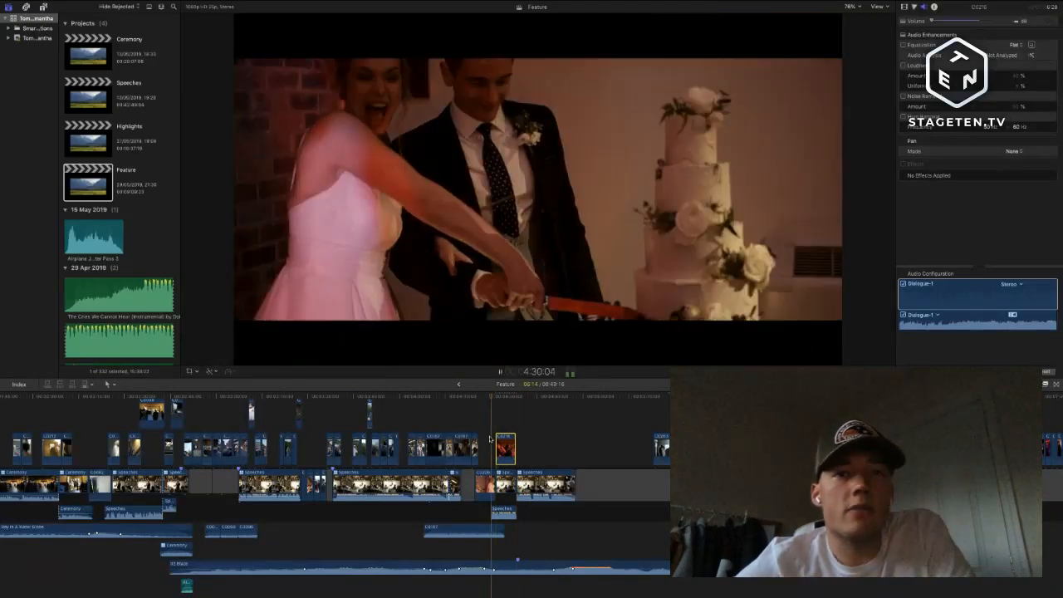
- Play from the end of the cake cutting through the repositioned first-dance clip to the groom's speech at about 4:37
key("super+equal")
key("super+equal")
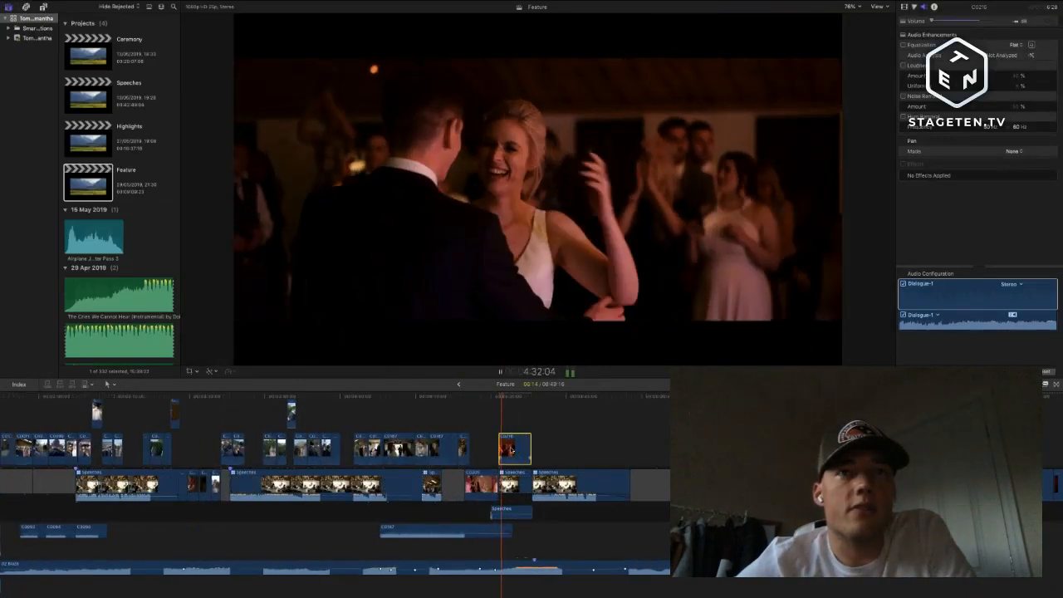
key("super+equal")
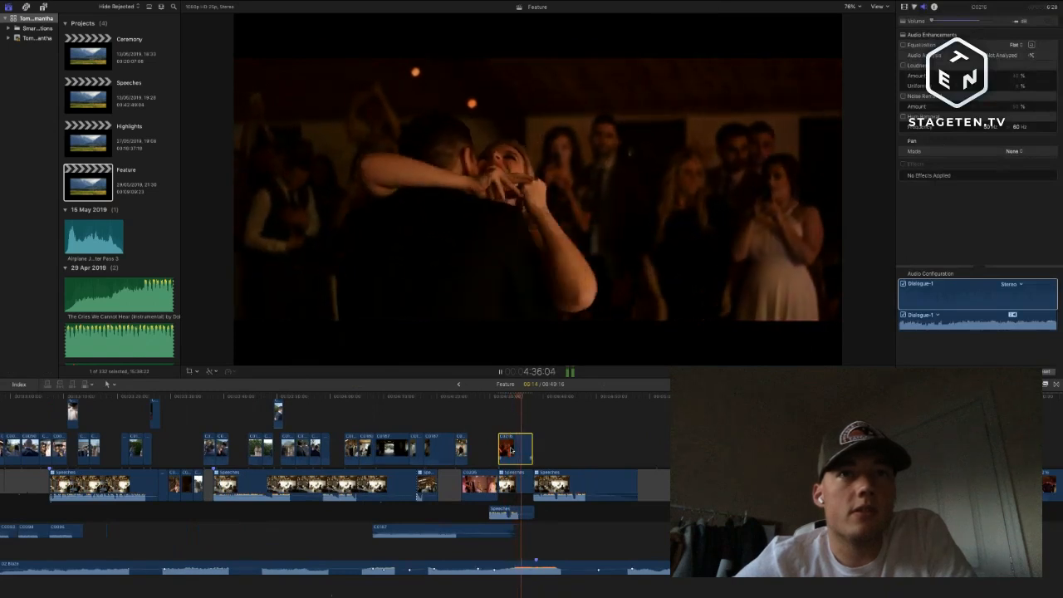
scroll(530, 449, "right", 3)
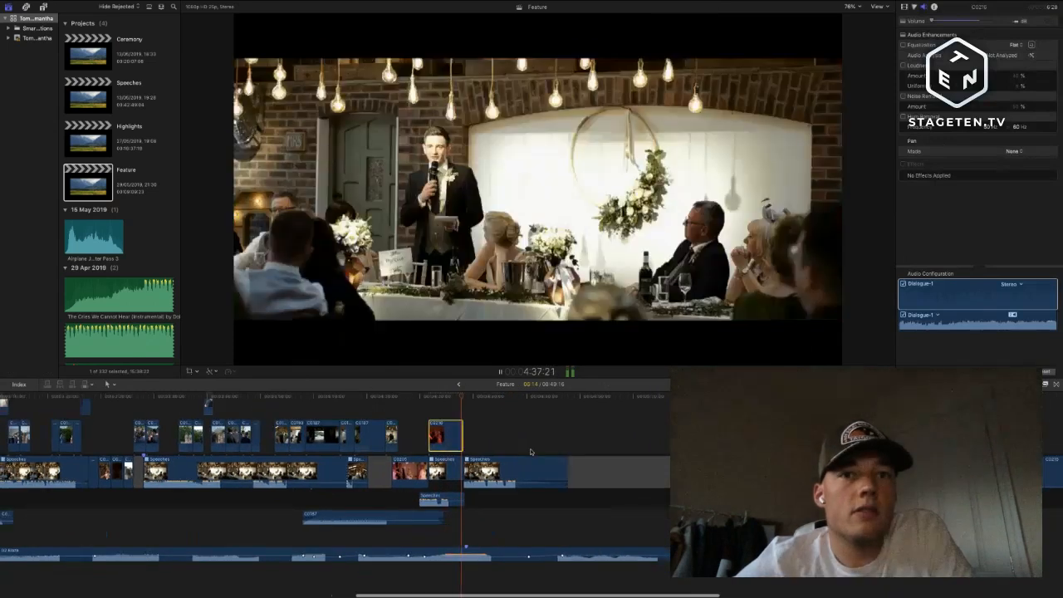
key("space")
- Move two more first-dance clips back from the dance section, placing them directly after the first one above the second speech clip
scroll(531, 452, "down", 1)
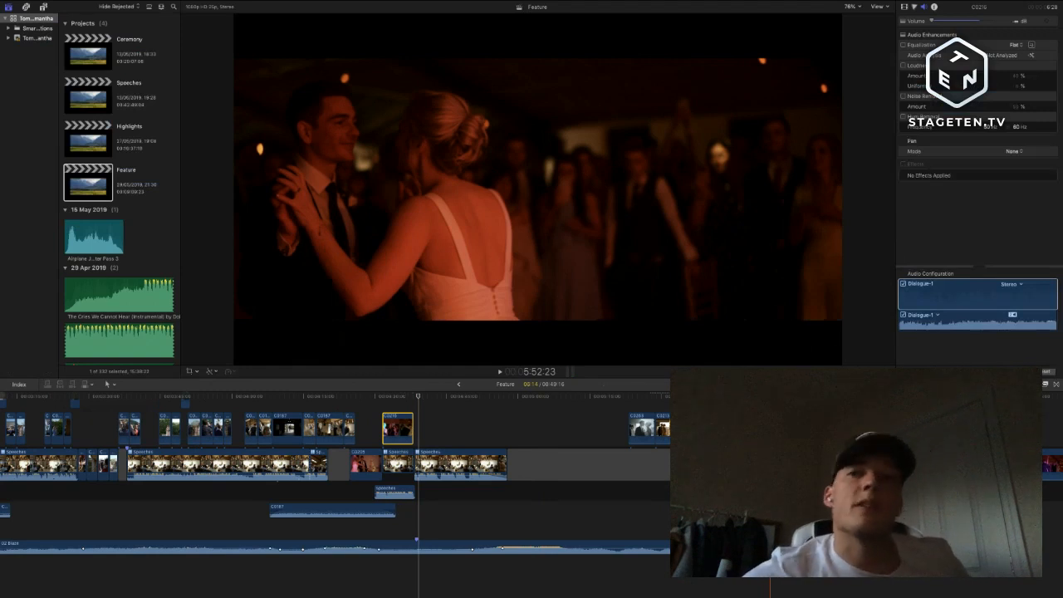
scroll(333, 481, "right", 5)
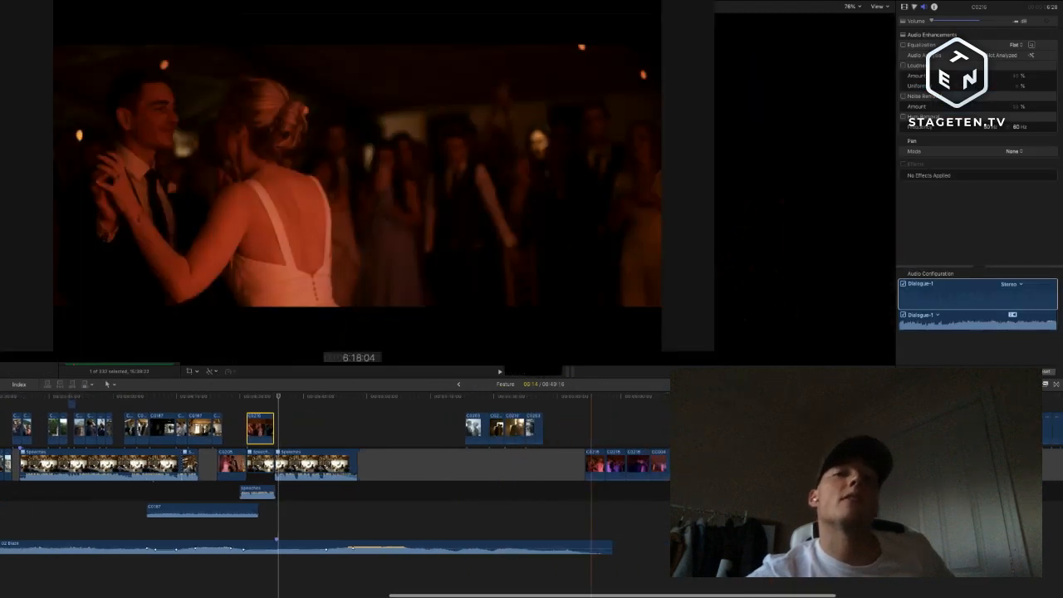
scroll(592, 482, "left", 3)
scroll(595, 482, "right", 6)
scroll(598, 481, "right", 2)
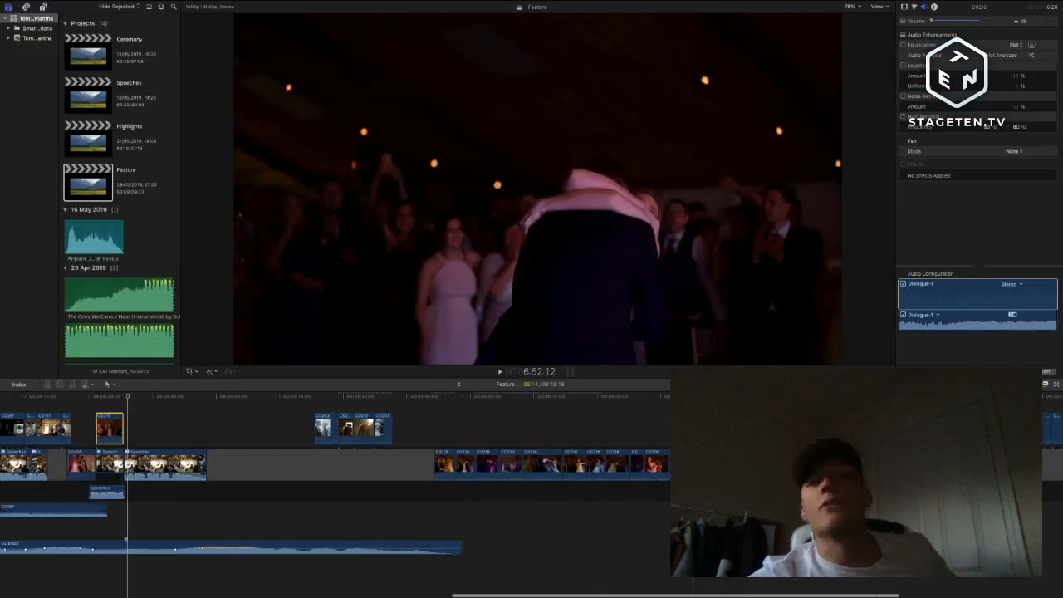
scroll(598, 482, "left", 10)
scroll(335, 490, "down", 5)
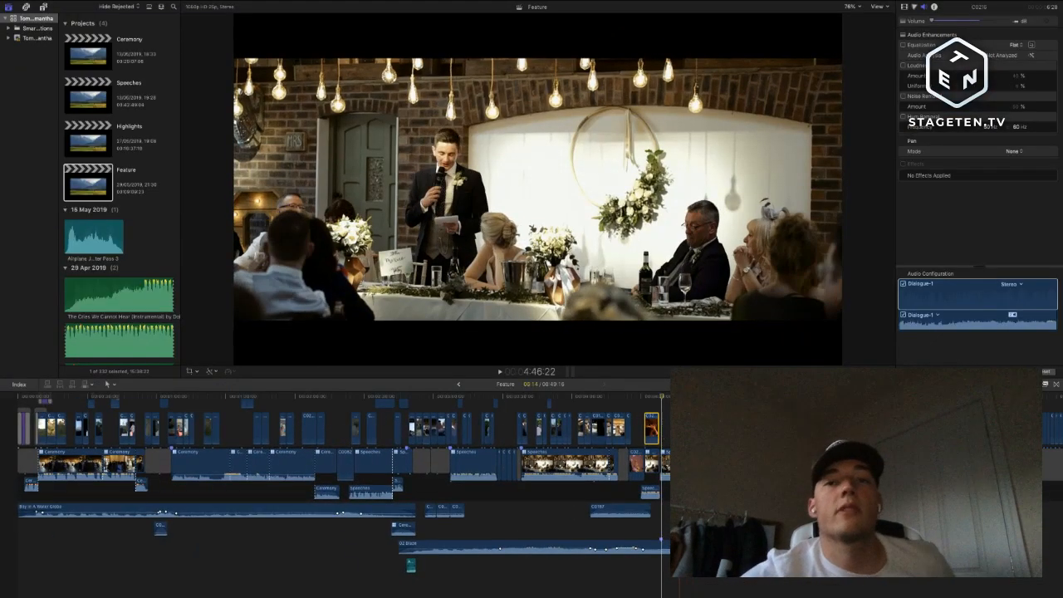
scroll(616, 429, "right", 2)
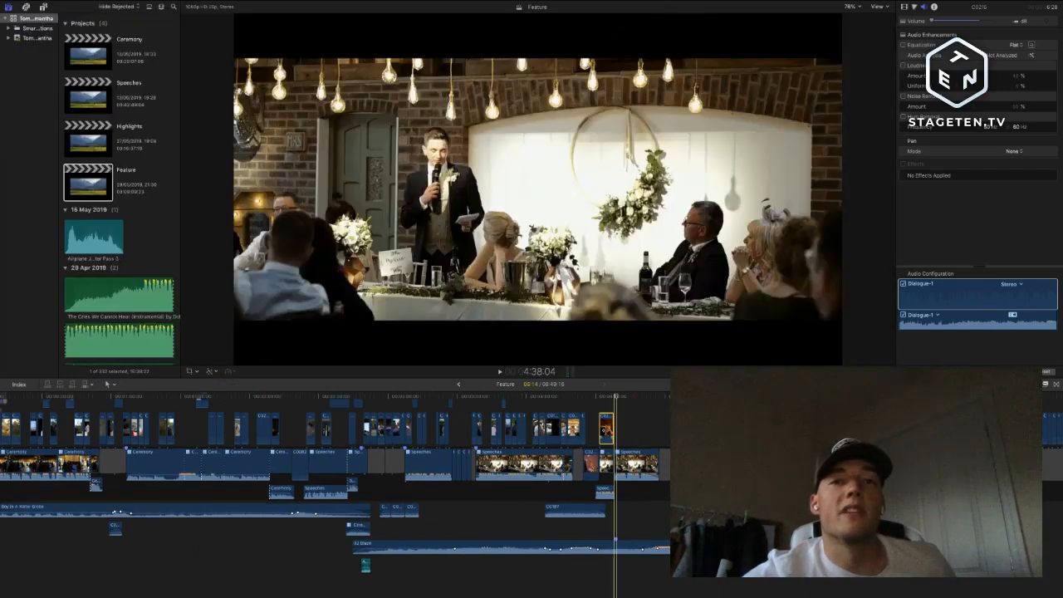
scroll(605, 431, "right", 3)
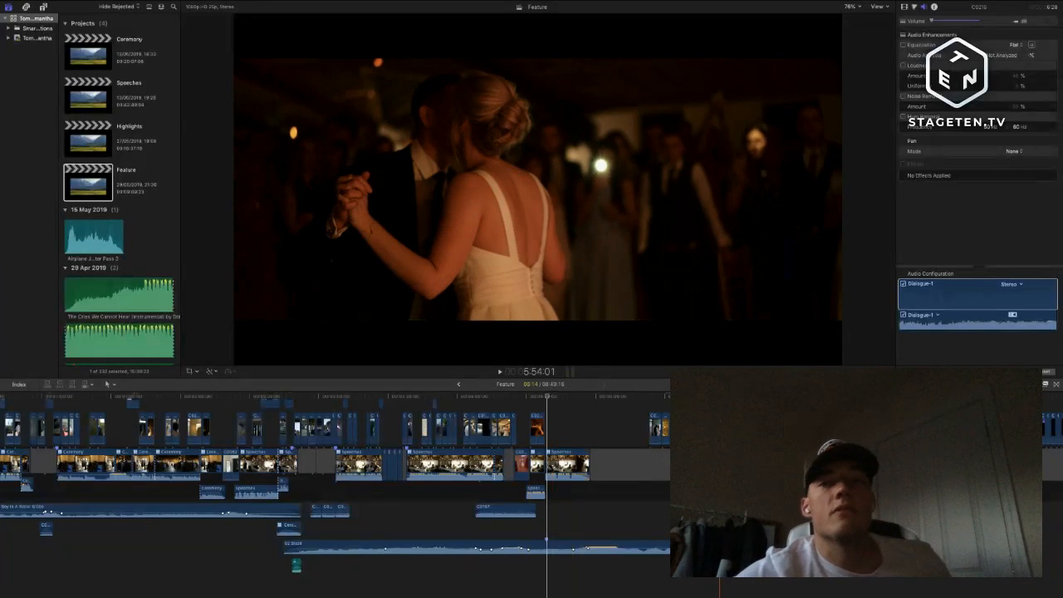
left_click(597, 426)
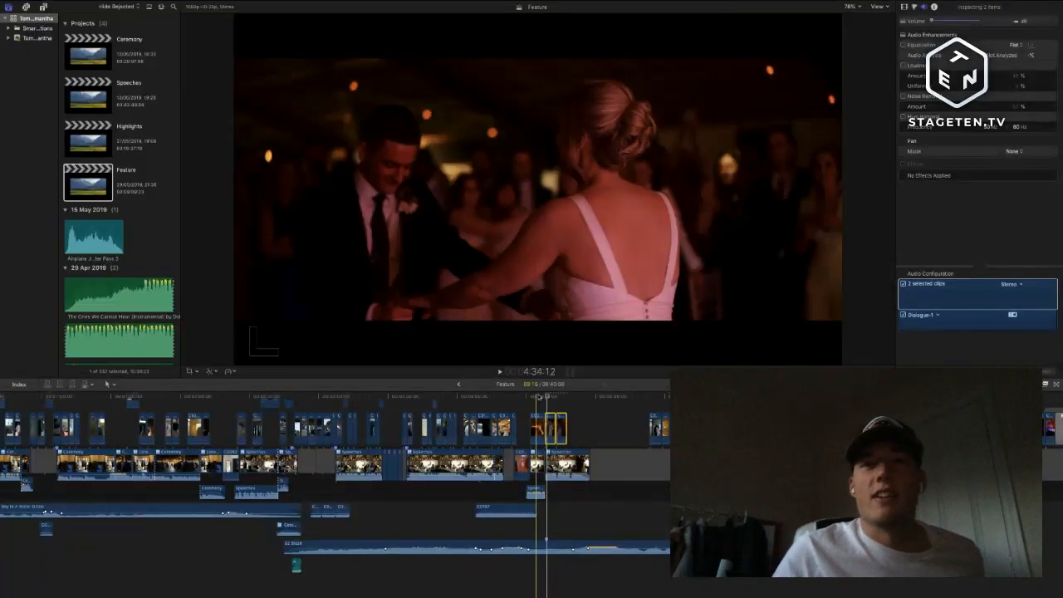
- Play the three first-dance clips over the groom's speech from about 4:34 to 4:43, judging the sequence against the music
key("space")
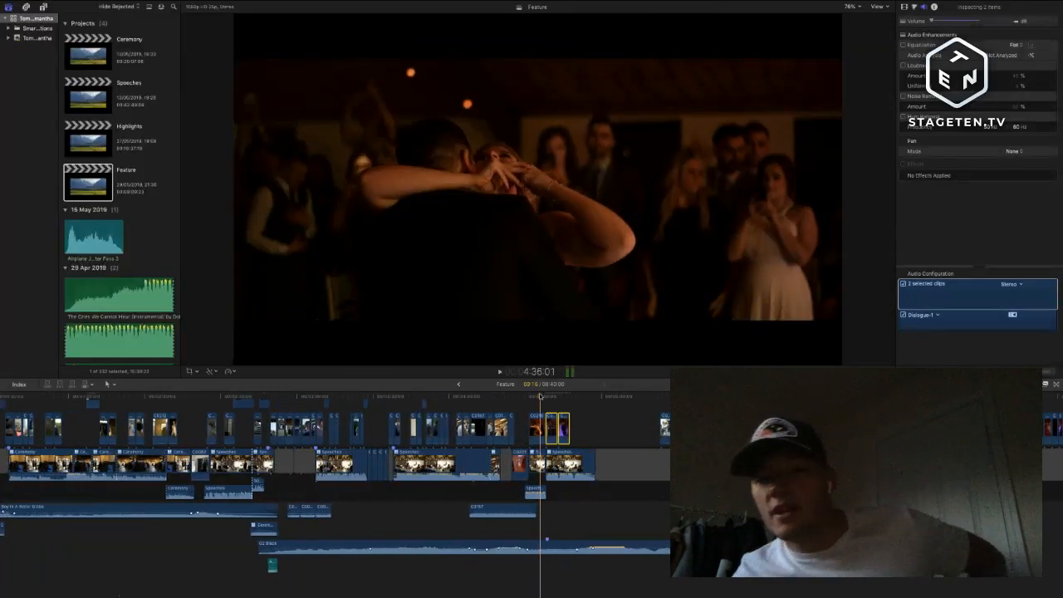
key("space")
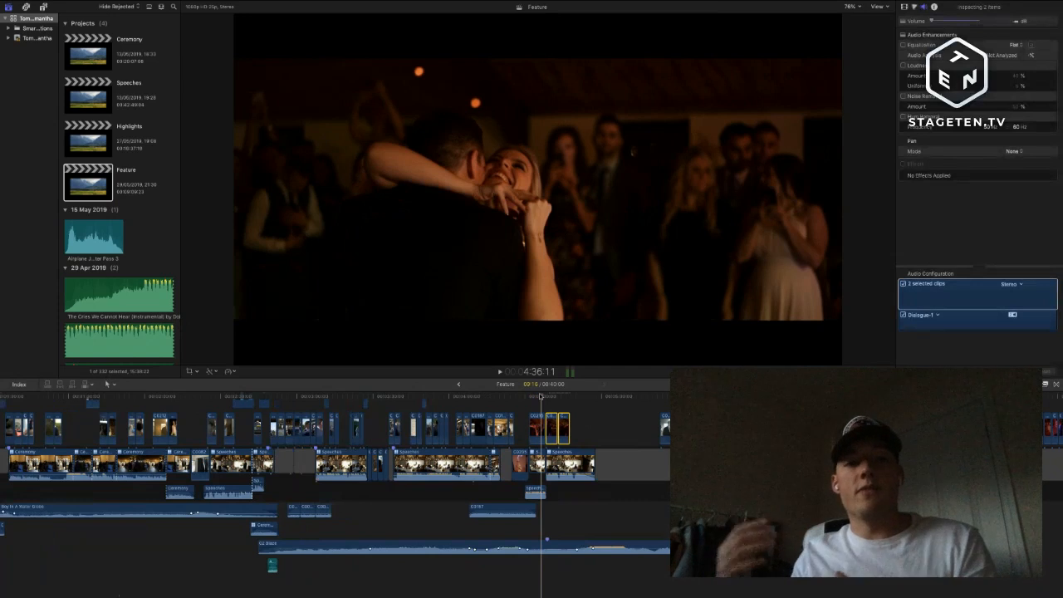
key("space")
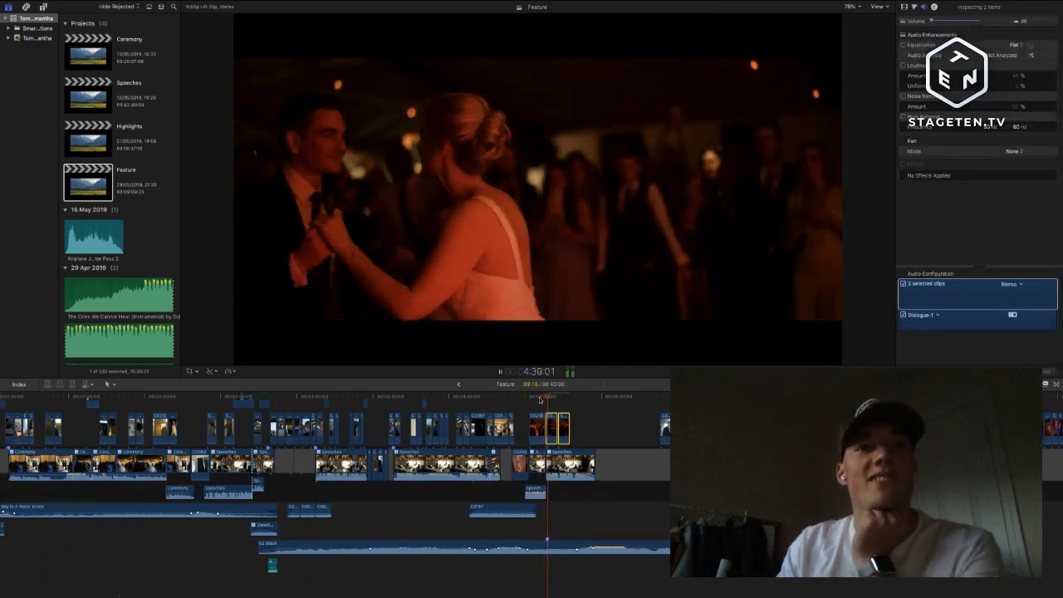
key("space")
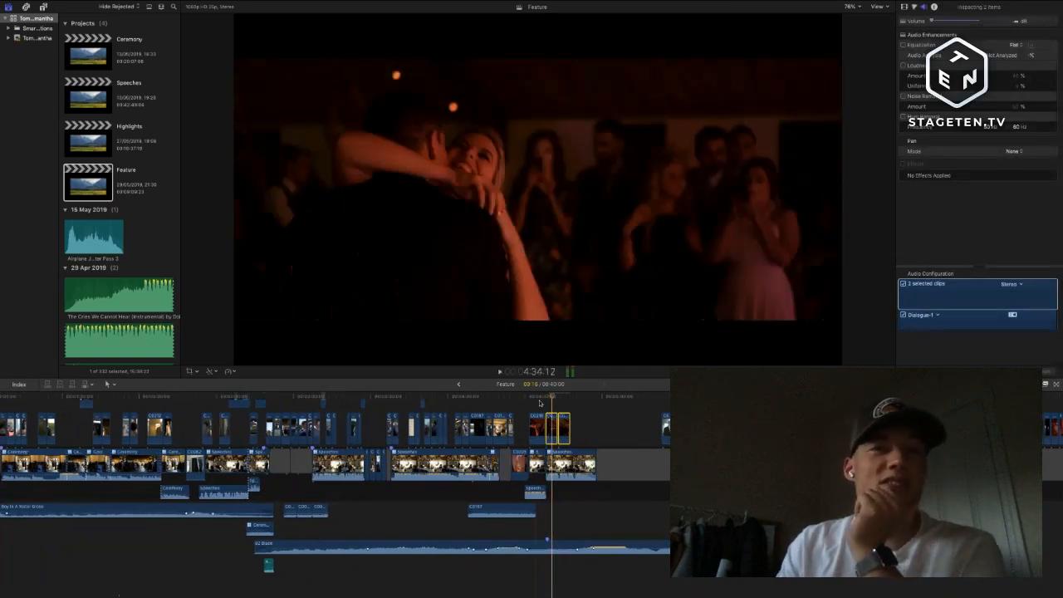
left_click(540, 404)
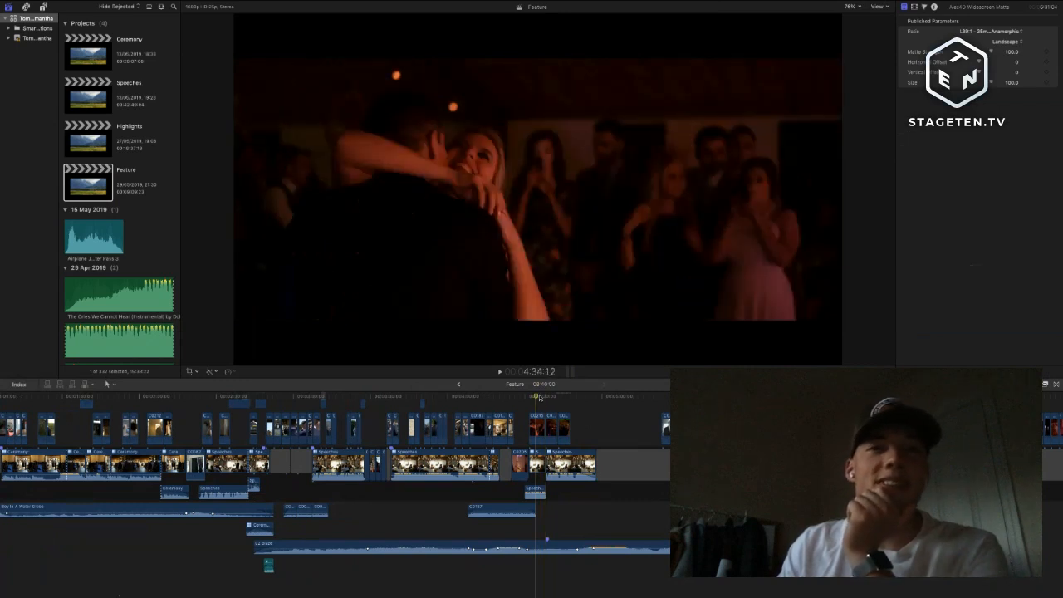
key("space")
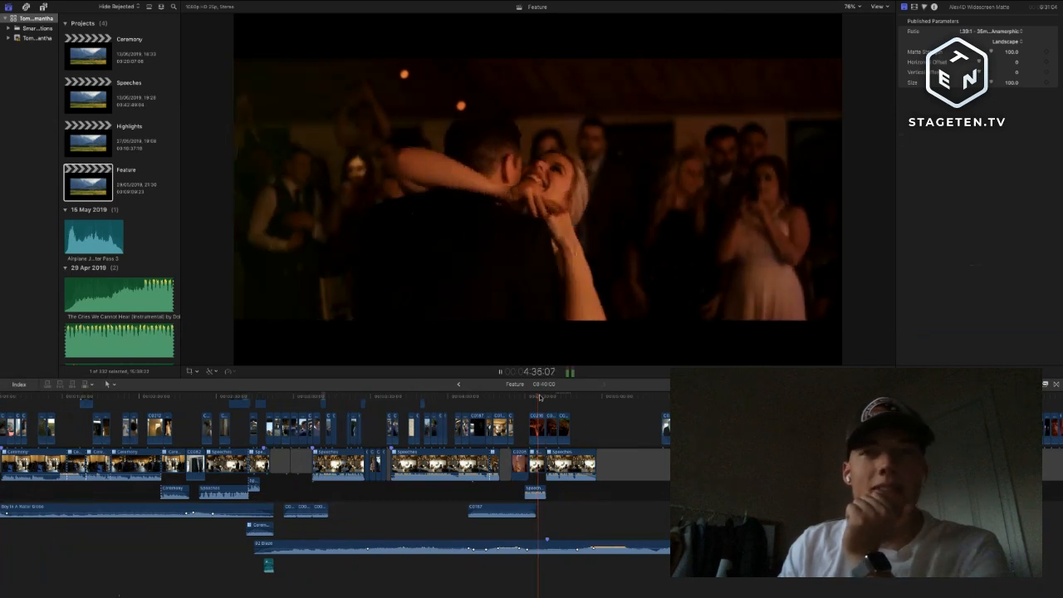
key("super+equal")
key("super+equal")
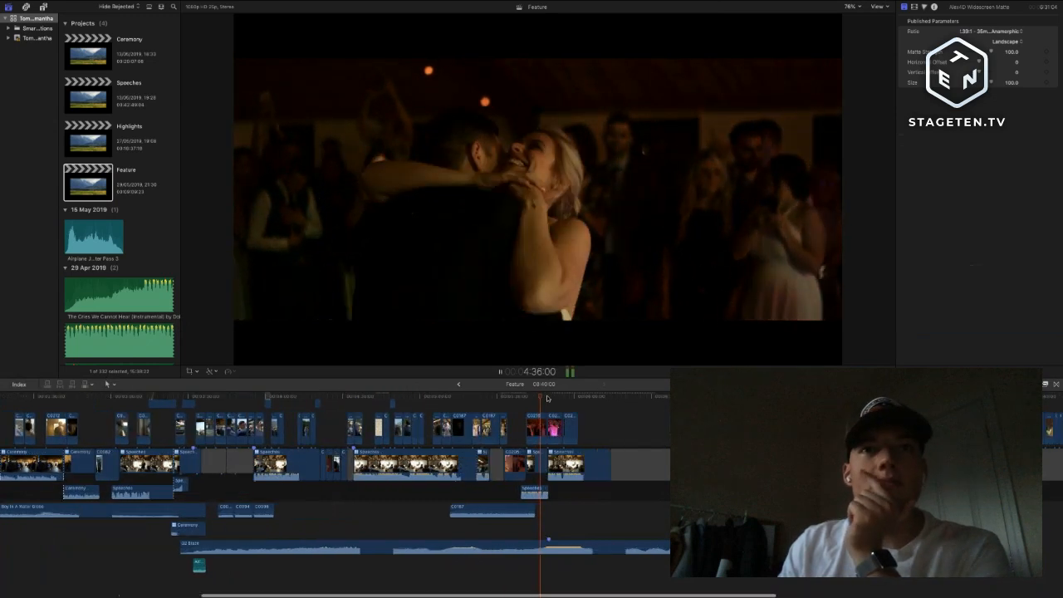
key("super+shift+f")
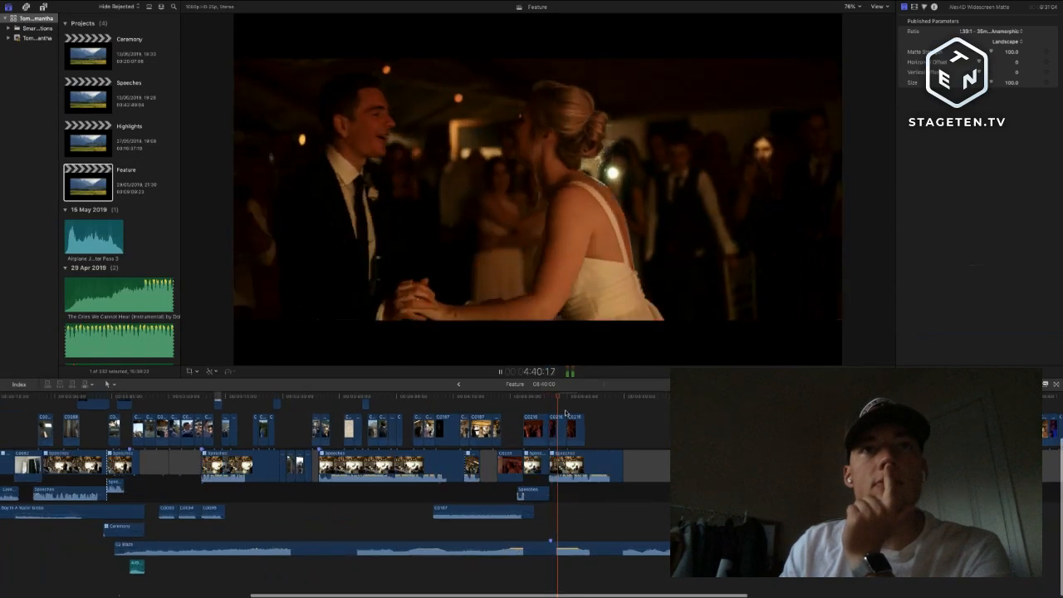
key("super+equal")
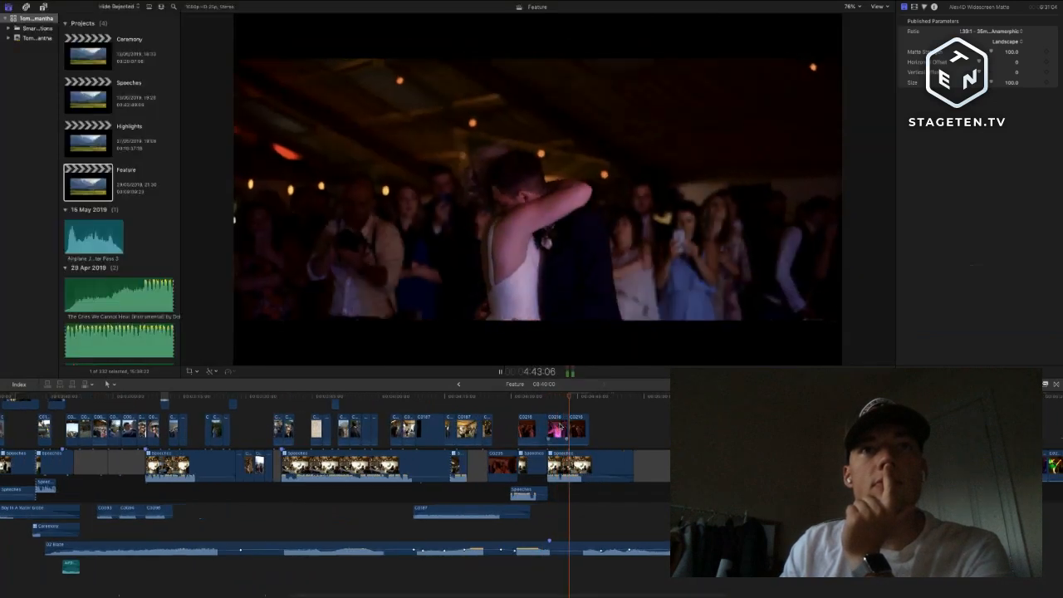
- Remove the middle first-dance clip, put the third one in its place, and play across the two remaining clips
left_click_drag(577, 427, 554, 421)
key("Delete")
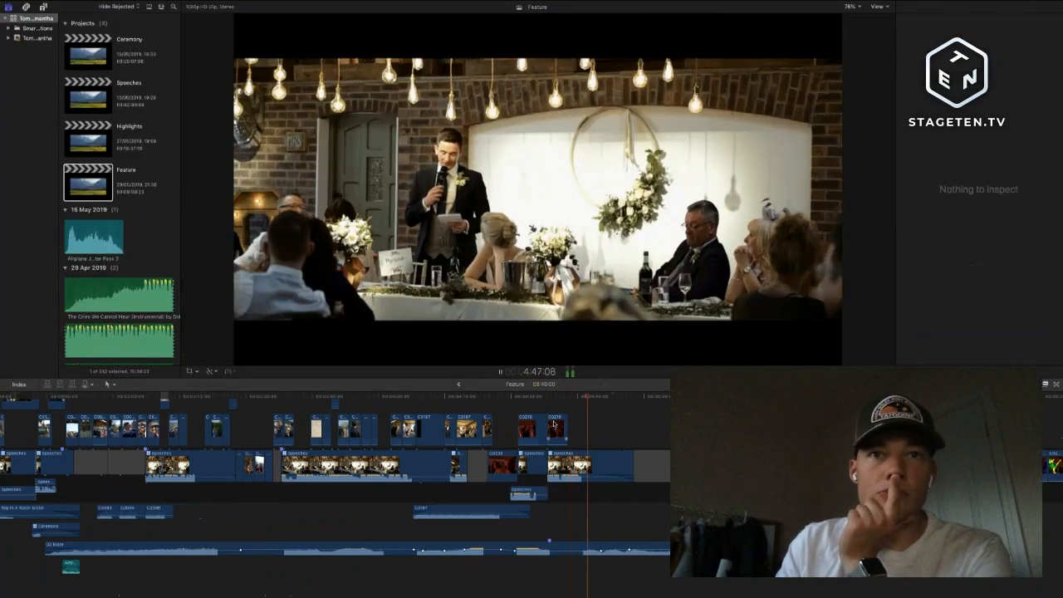
left_click(540, 407)
left_click(539, 407)
scroll(539, 407, "up", 3)
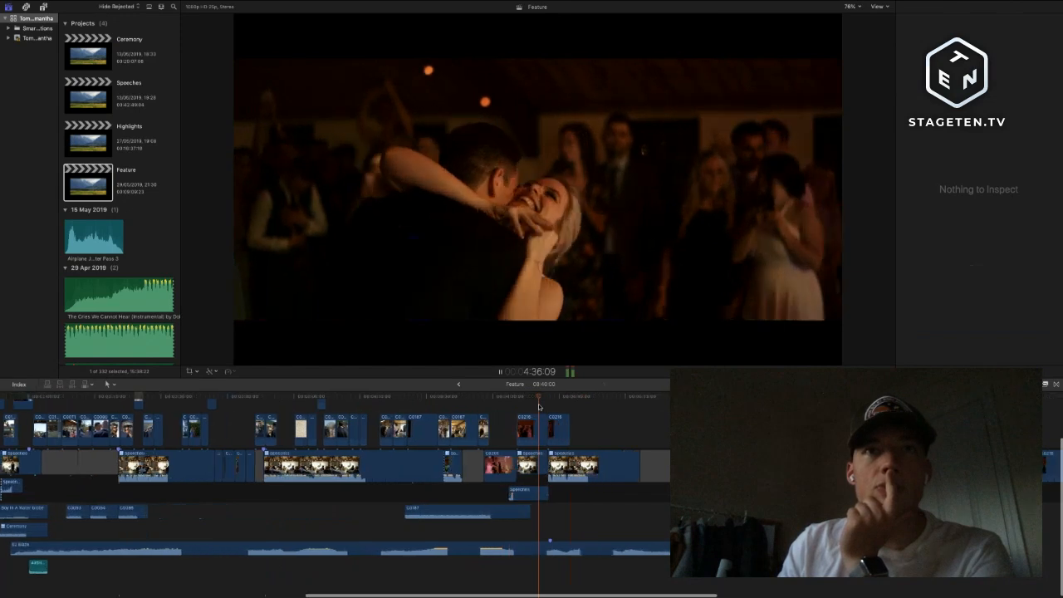
scroll(539, 407, "up", 2)
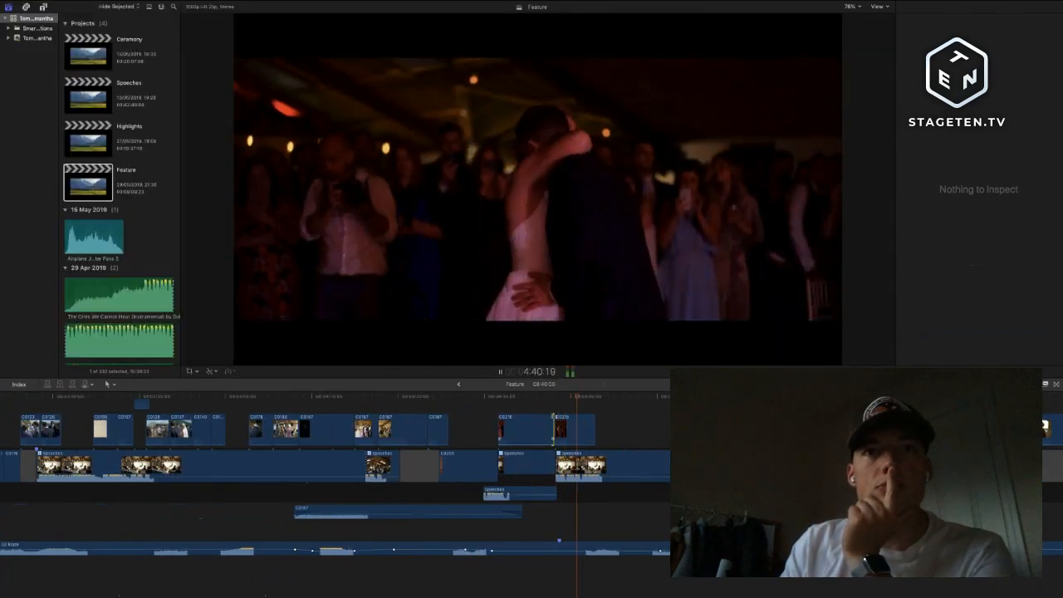
- Trim the cut between the two first-dance clips to line up with the groom's speech edit at about 4:38, and play across it
left_click_drag(554, 415, 557, 412)
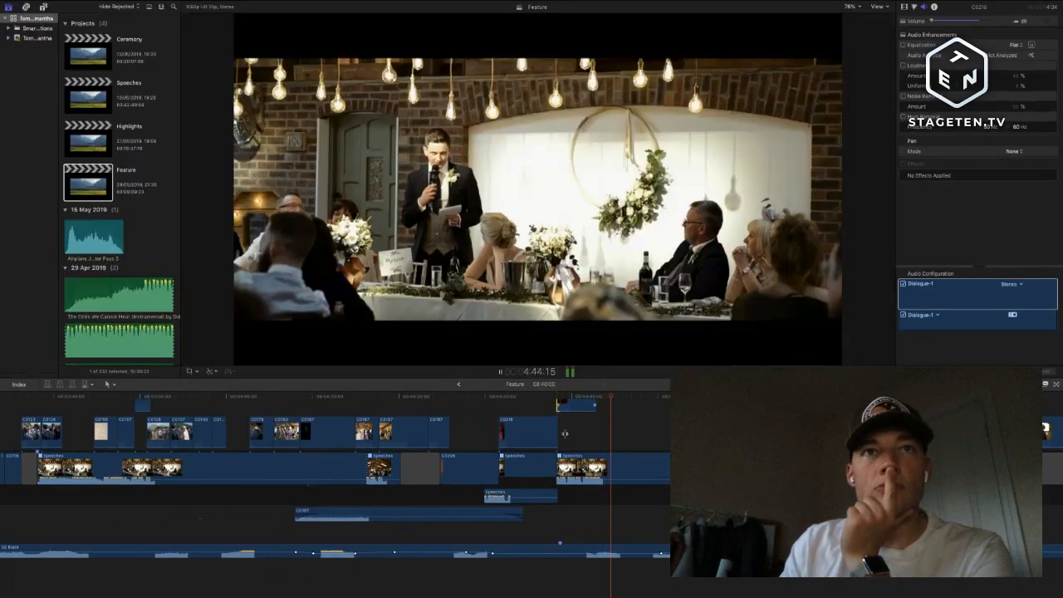
key("space")
scroll(566, 436, "right", 3)
key("super+minus")
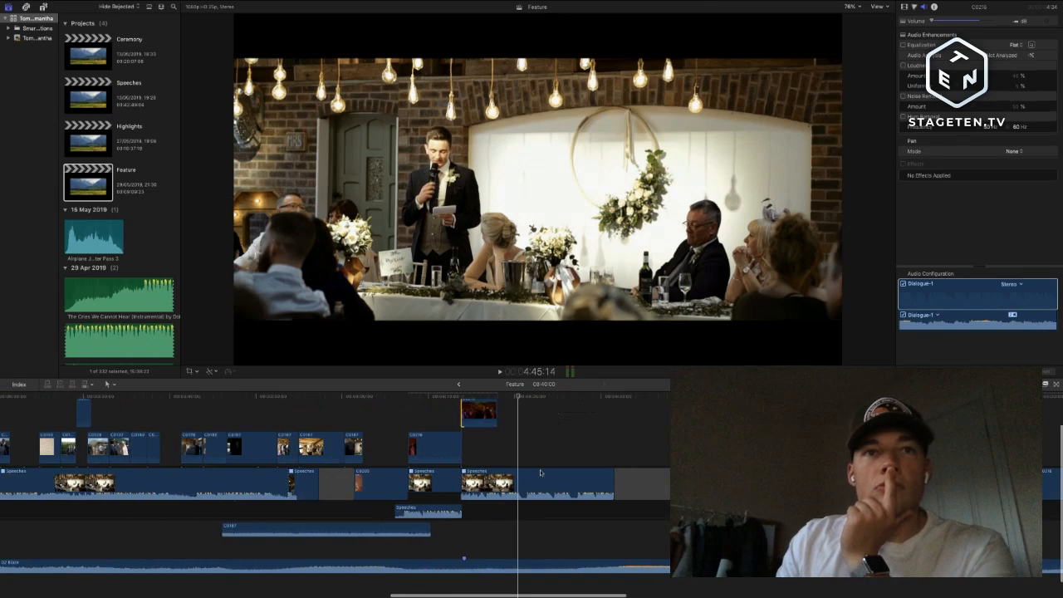
left_click_drag(466, 418, 463, 418)
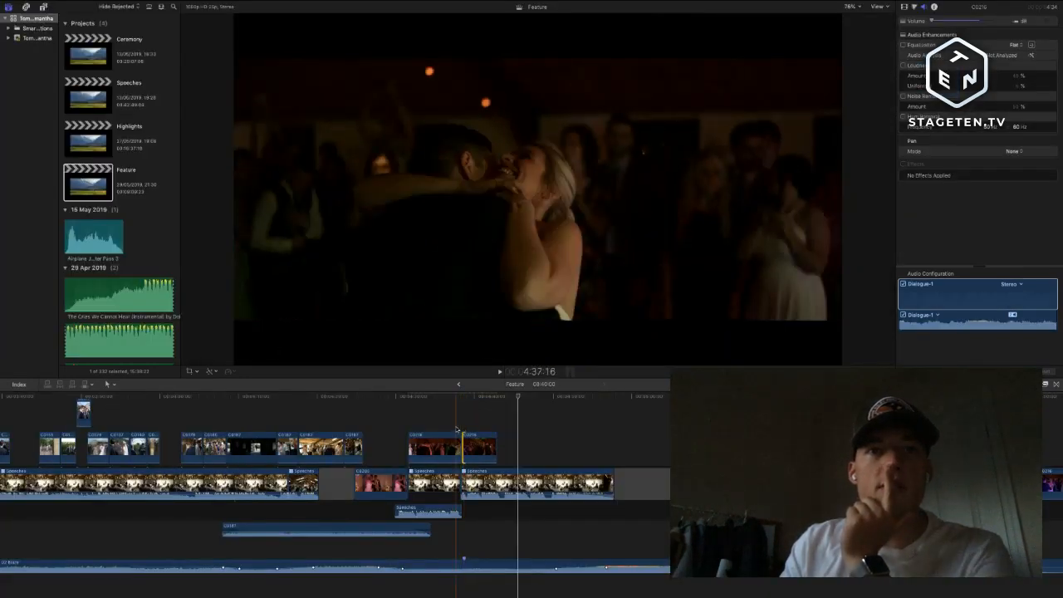
key("super+equal")
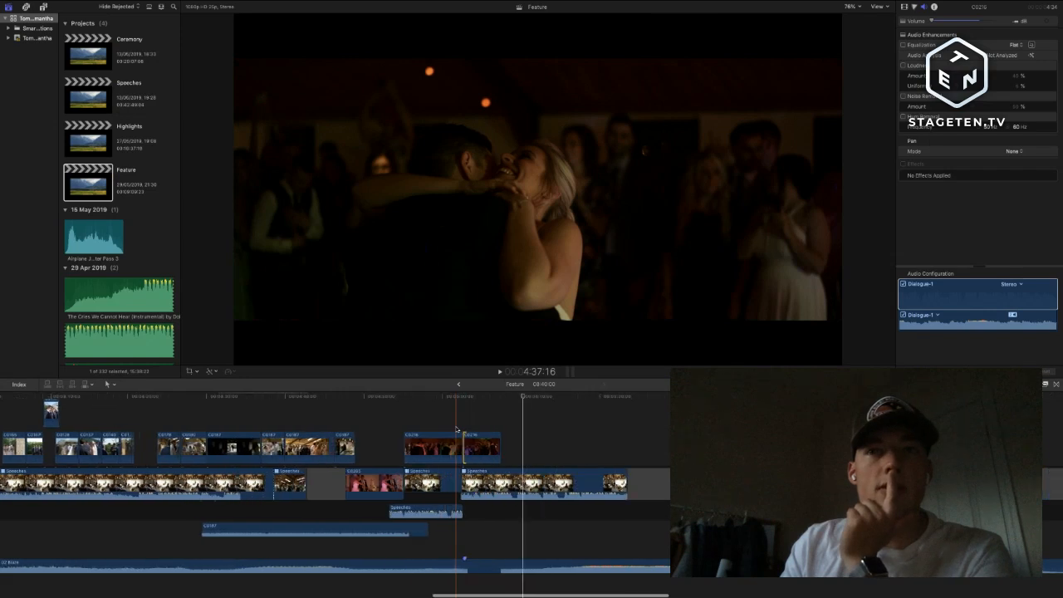
key("space")
key("super+equal")
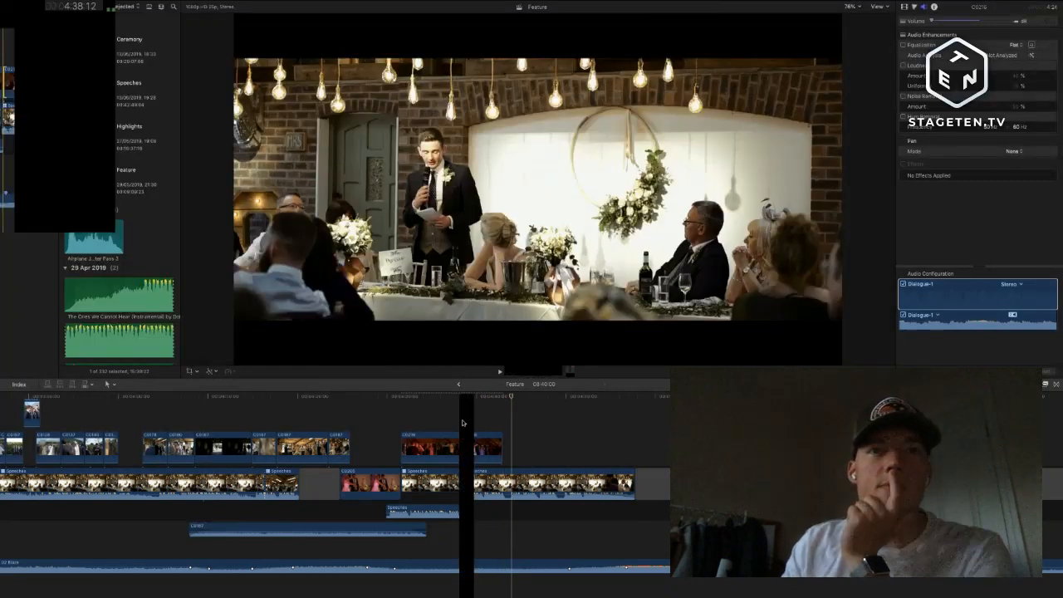
- Shorten the end of the second first-dance clip, place the sunlit couple kissing clip from about 5:34 after it, and play the join
left_click(469, 426)
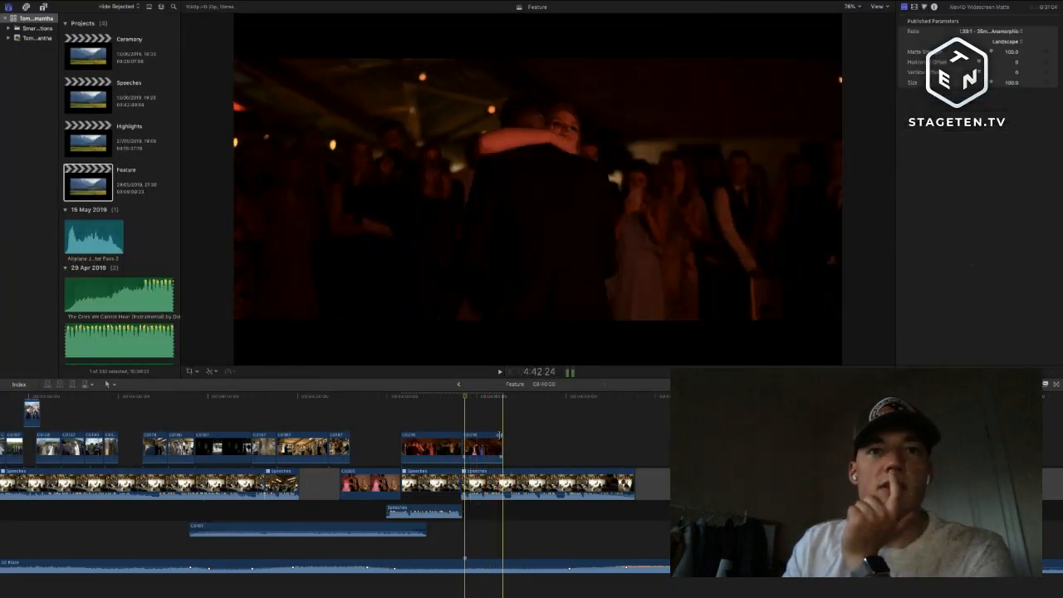
left_click_drag(501, 438, 496, 436)
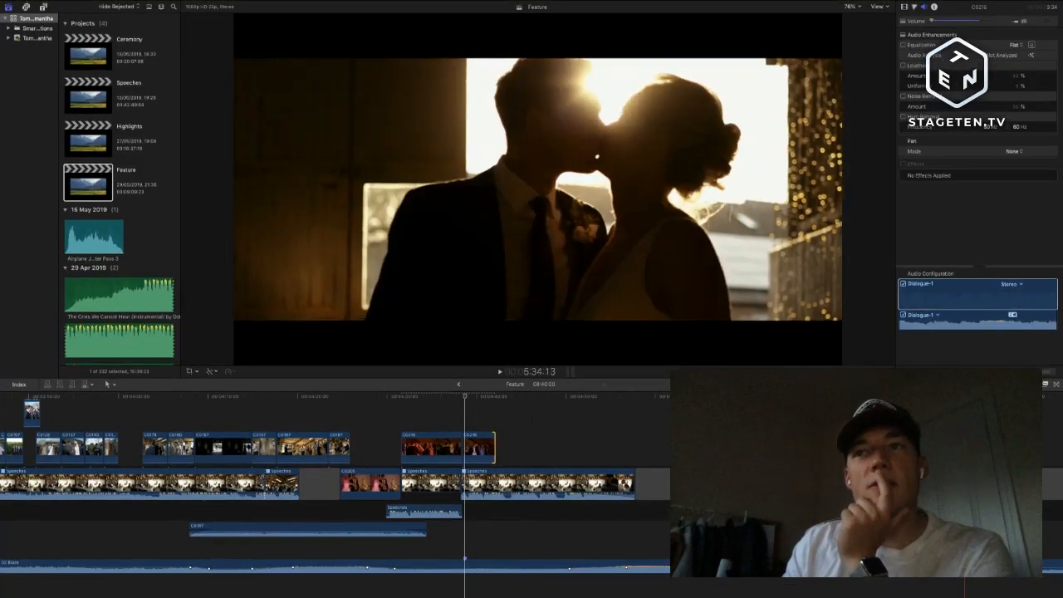
left_click_drag(963, 449, 503, 420)
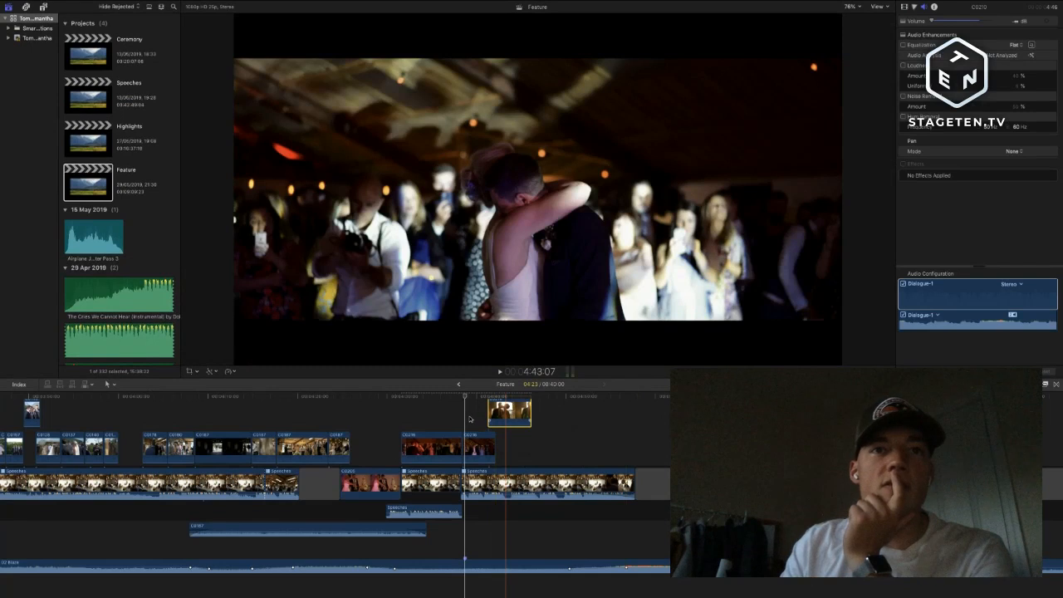
key("space")
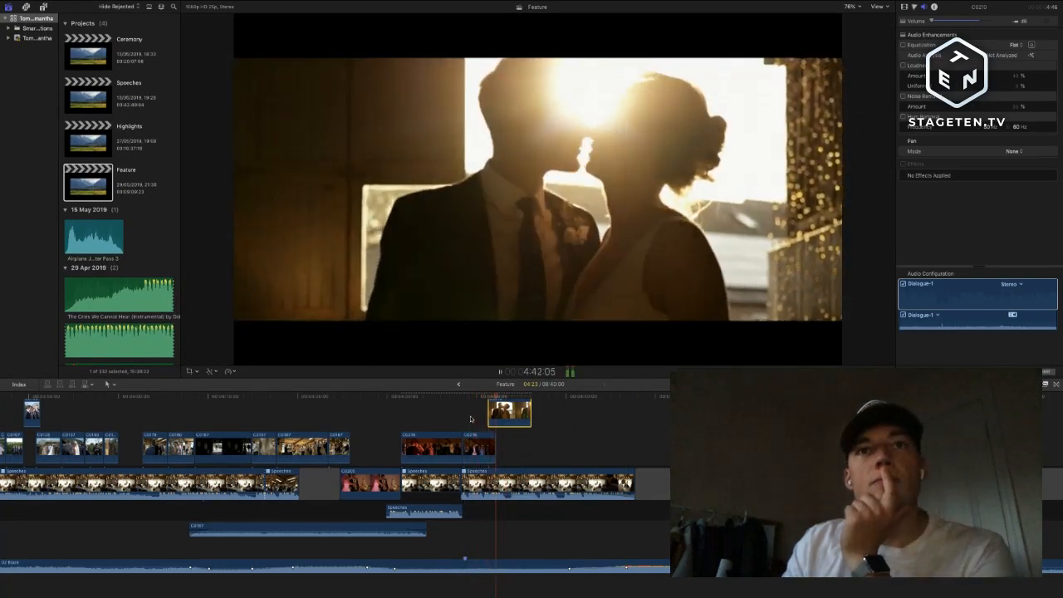
scroll(473, 420, "up", 2)
key("space")
- Trim the start and end of the sunlit kissing clip above the groom's speech, playing it to judge its length
left_click(488, 421)
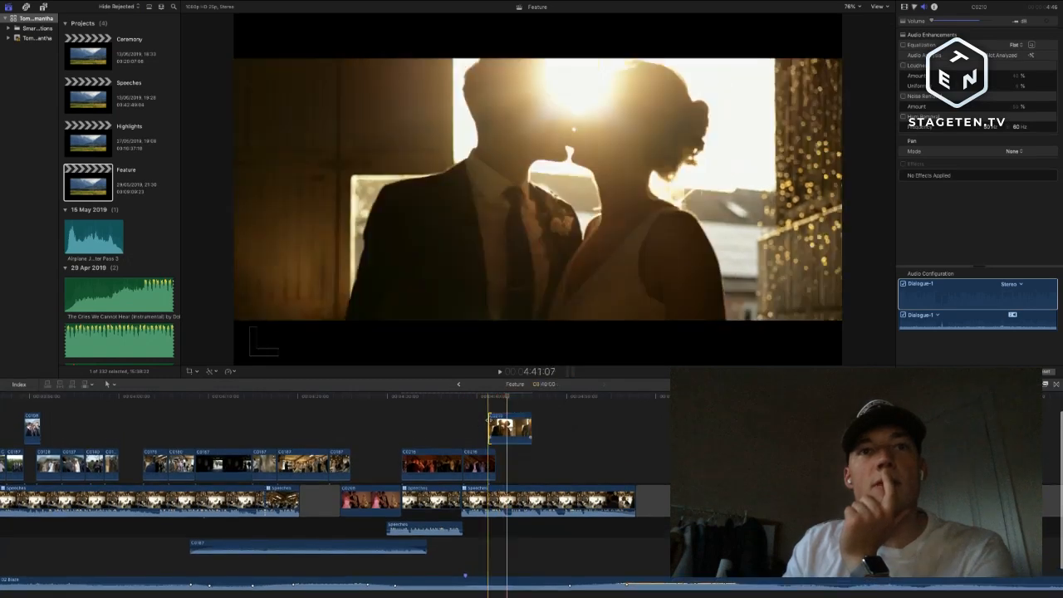
left_click_drag(488, 420, 490, 421)
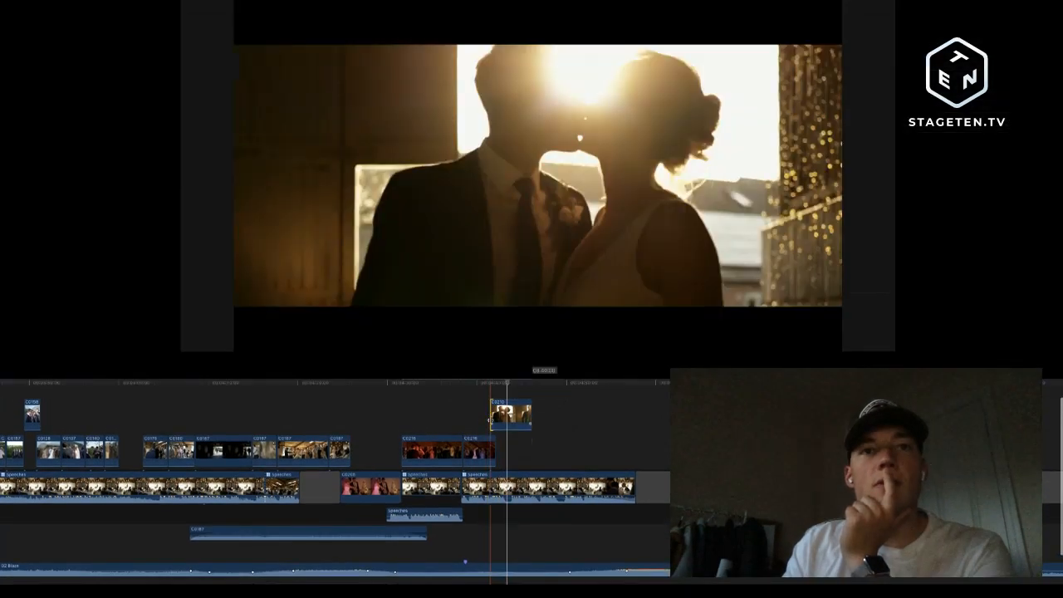
key("space")
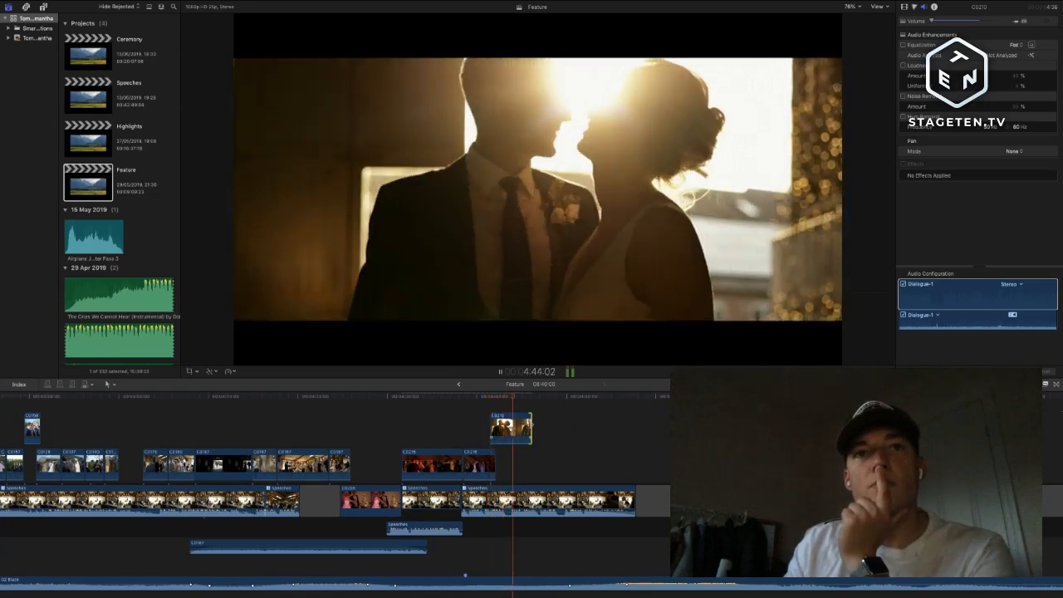
left_click_drag(531, 429, 518, 429)
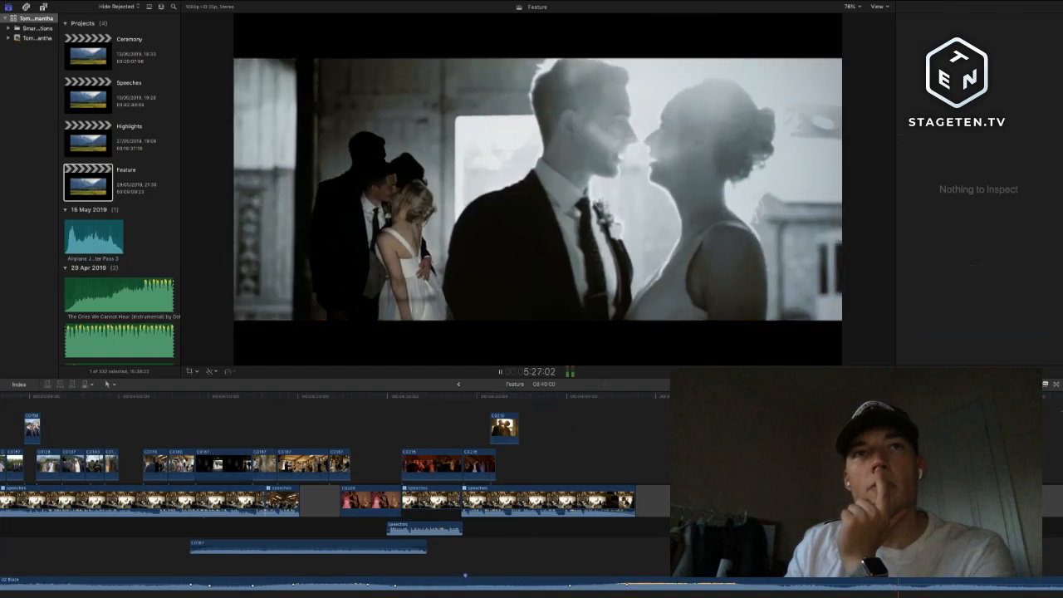
- Move the black-and-white double-exposure couple clip from the later section to directly after the sunlit kissing clip, over the groom's speech
scroll(335, 490, "right", 2)
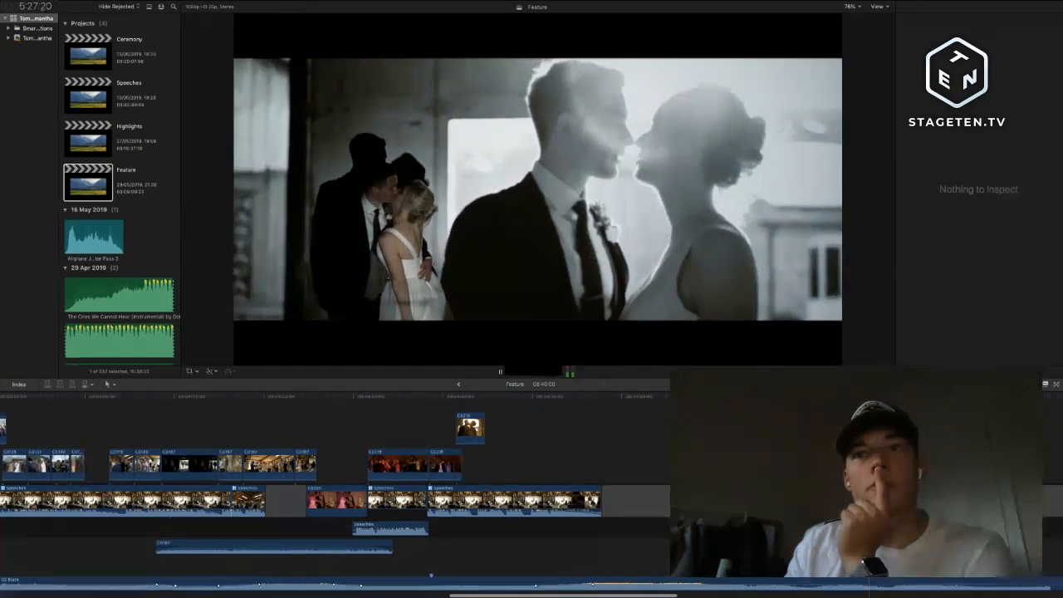
left_click_drag(837, 468, 493, 467)
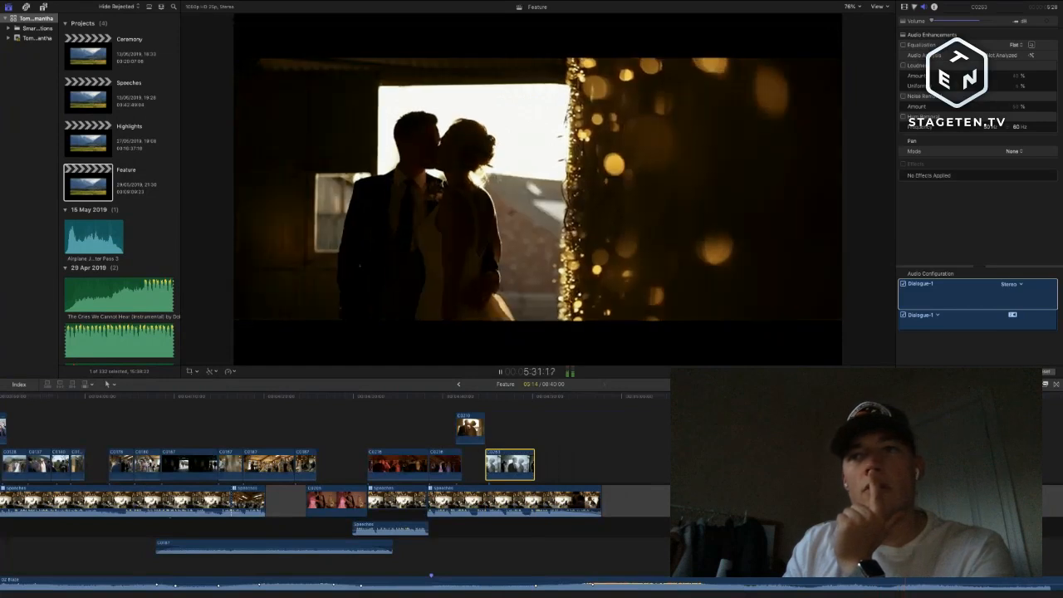
left_click(617, 439)
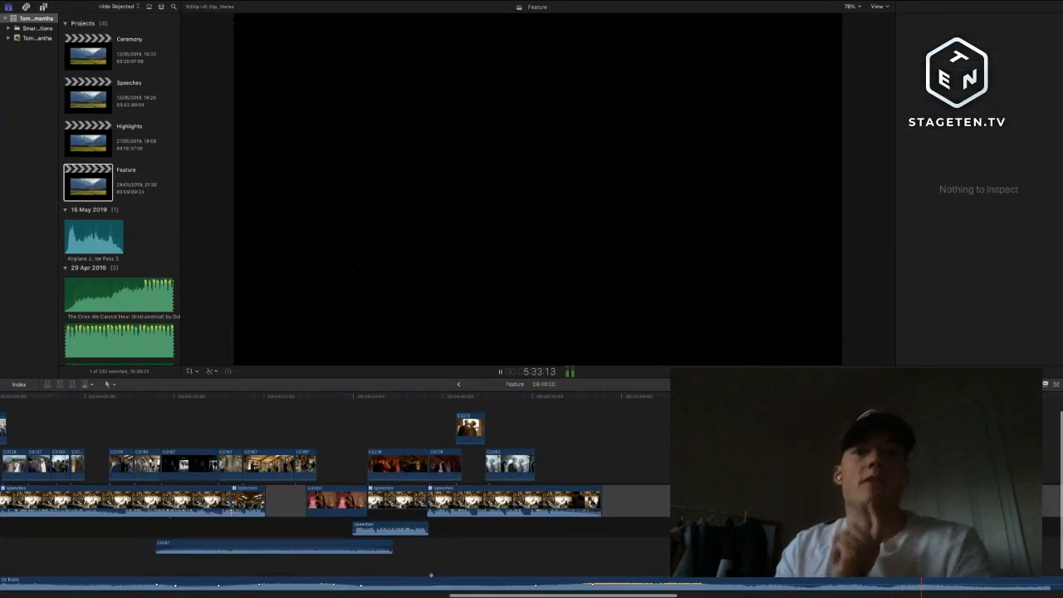
scroll(415, 462, "right", 2)
key("space")
scroll(344, 444, "right", 2)
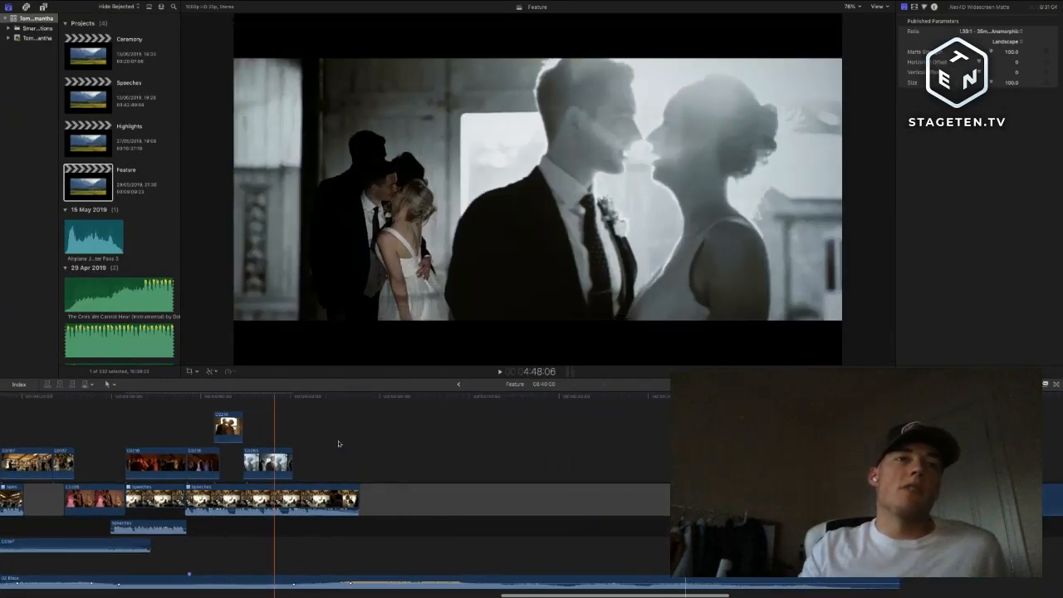
scroll(270, 446, "right", 5)
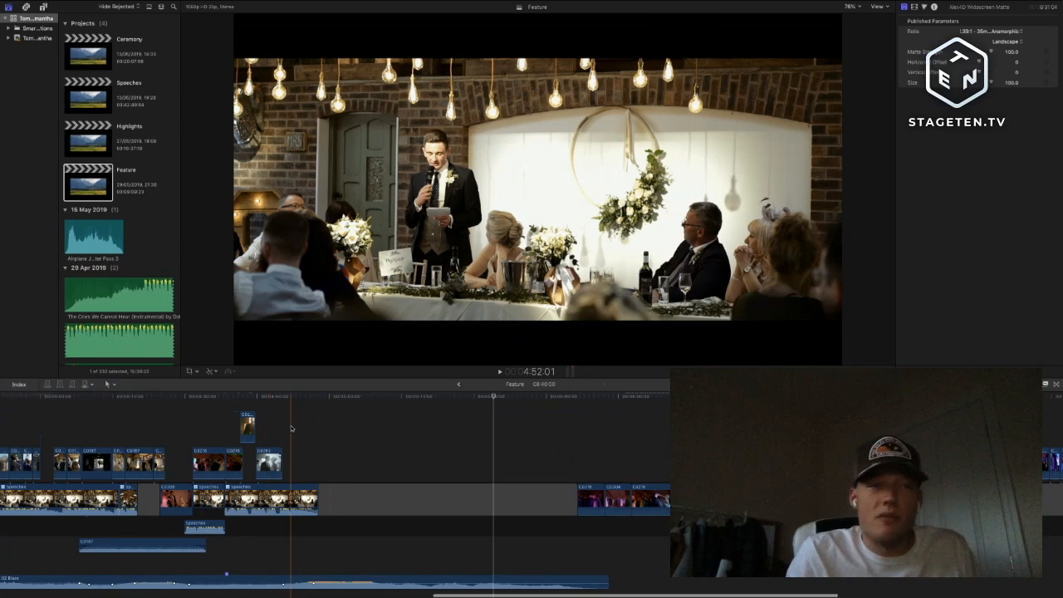
- Review the earlier ceremony and speech sections, including the speech around 3:18, to compare how cutaways and speech are arranged
left_click(268, 397)
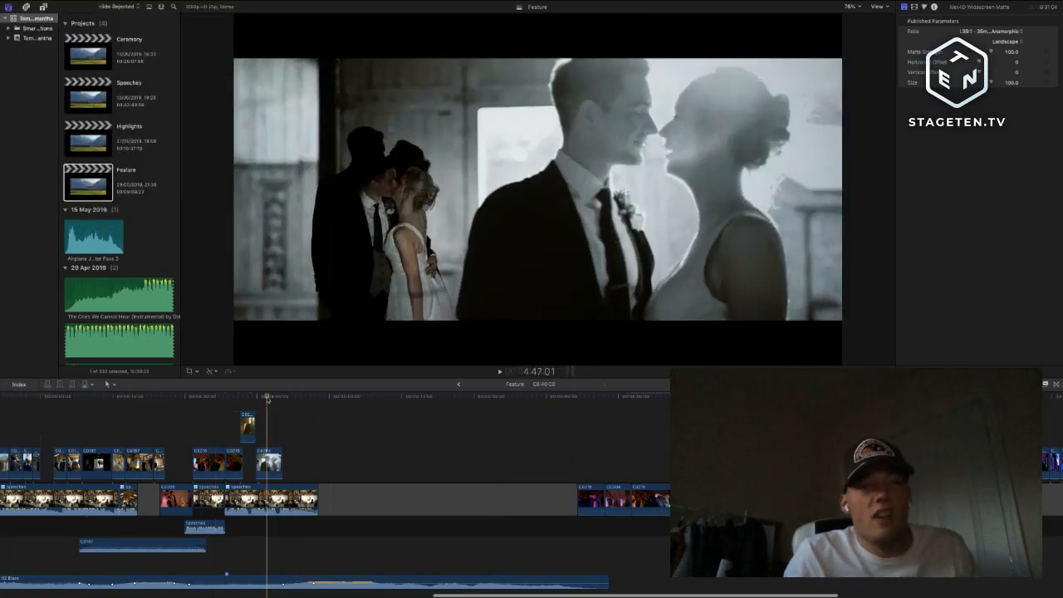
scroll(427, 471, "left", 8)
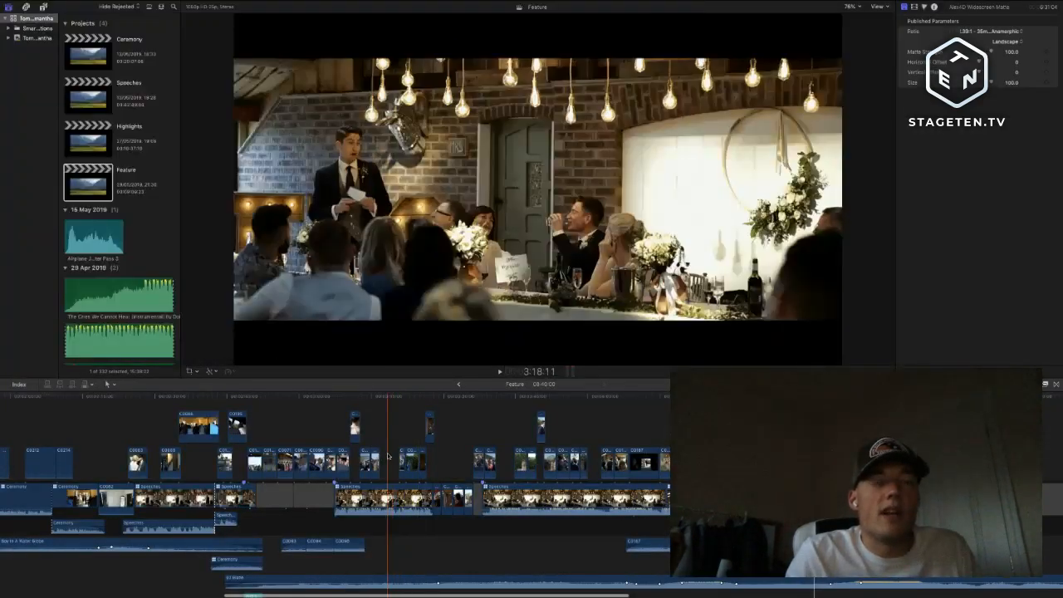
scroll(373, 457, "left", 4)
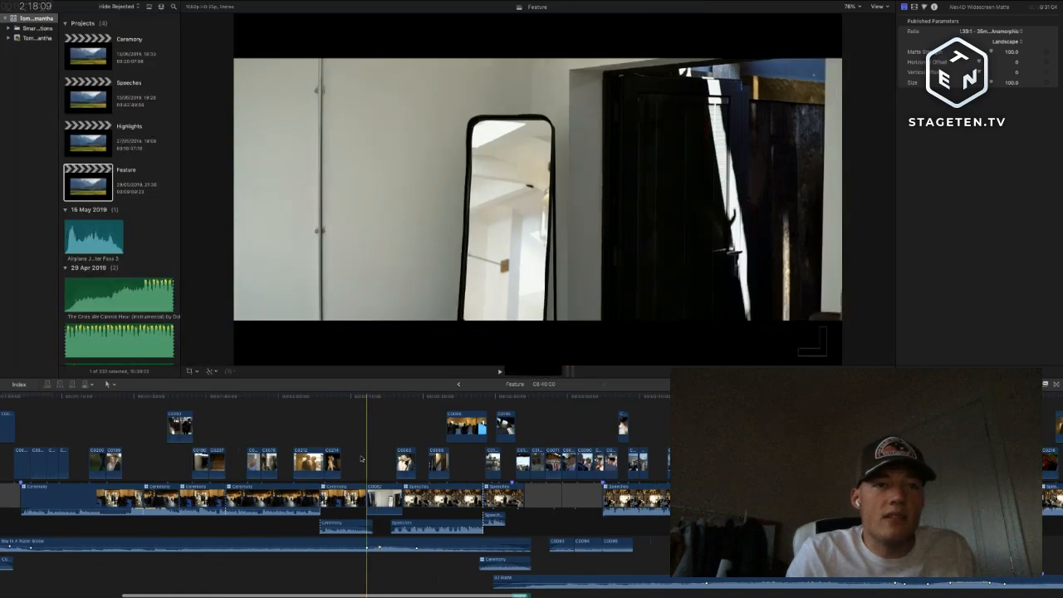
scroll(592, 476, "right", 2)
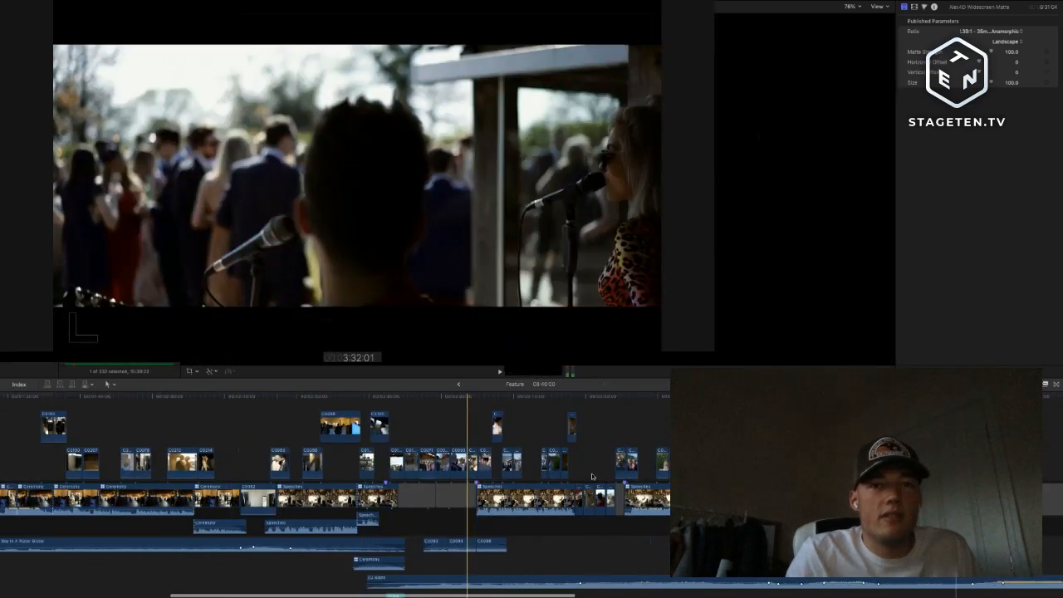
left_click(534, 487)
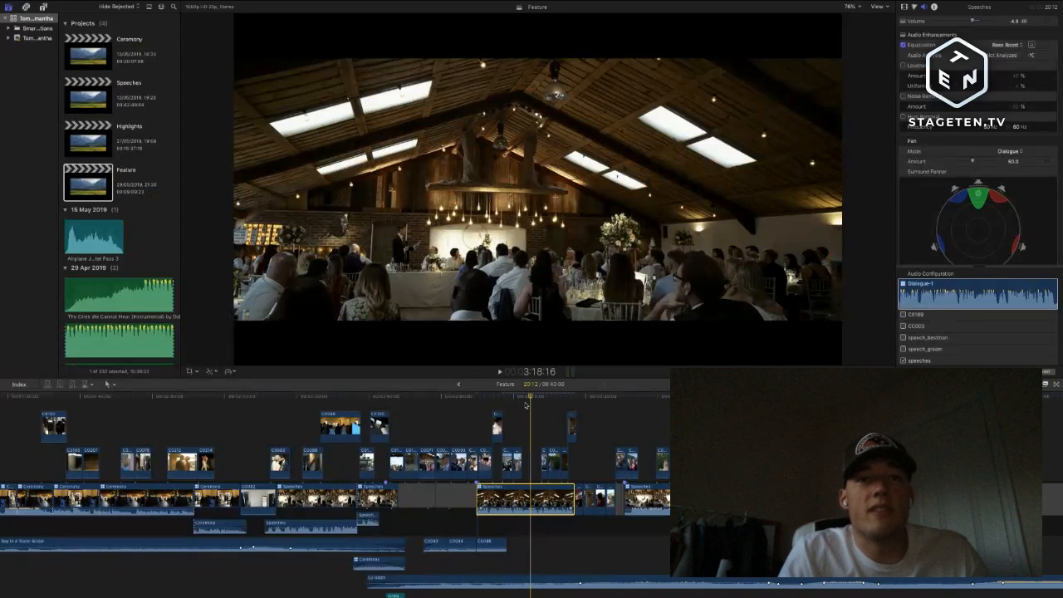
key("space")
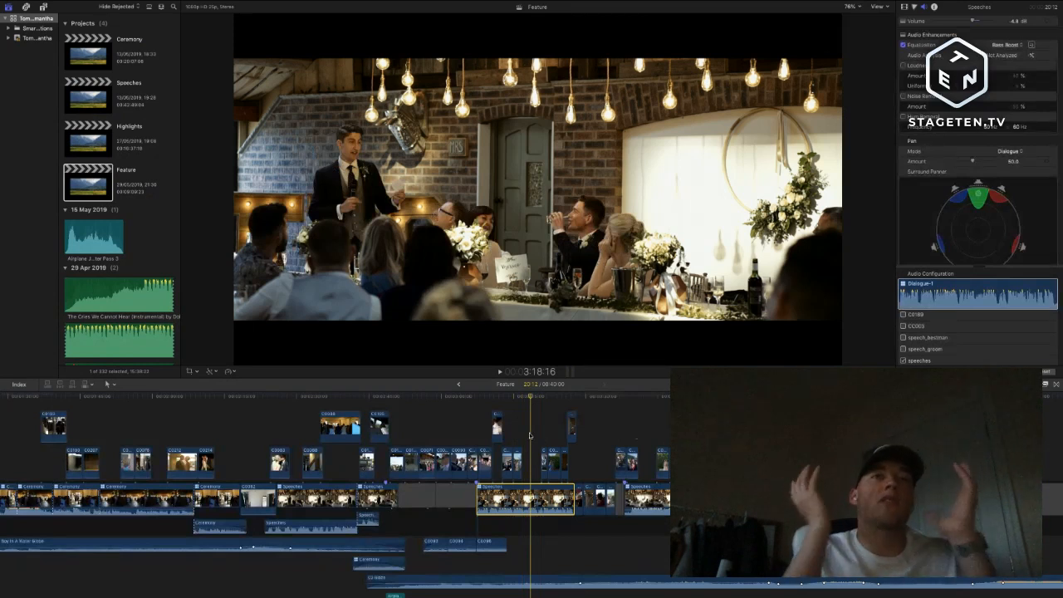
scroll(530, 434, "right", 8)
scroll(529, 434, "right", 4)
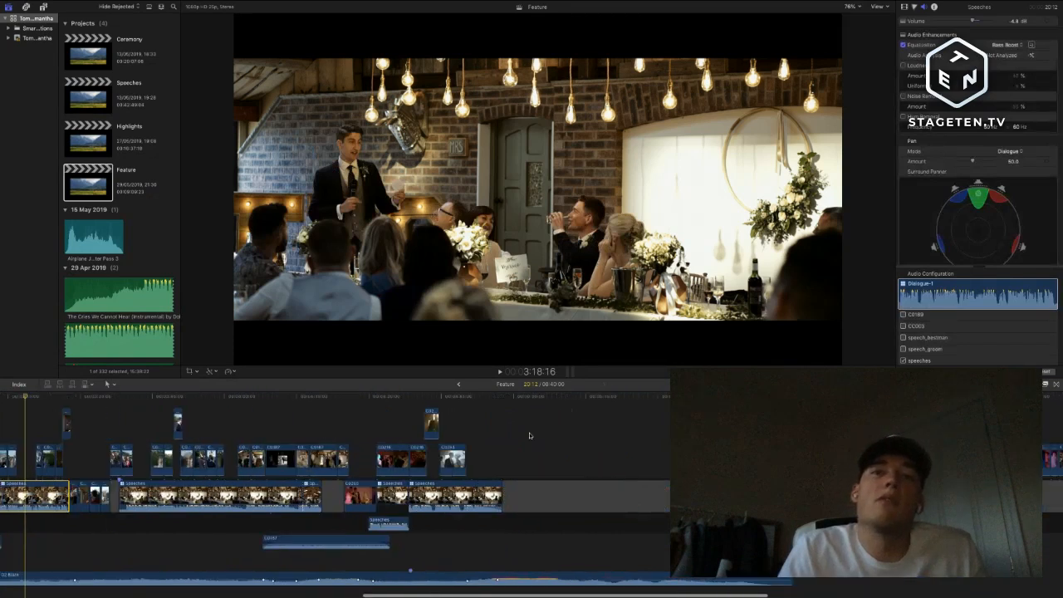
left_click(493, 453)
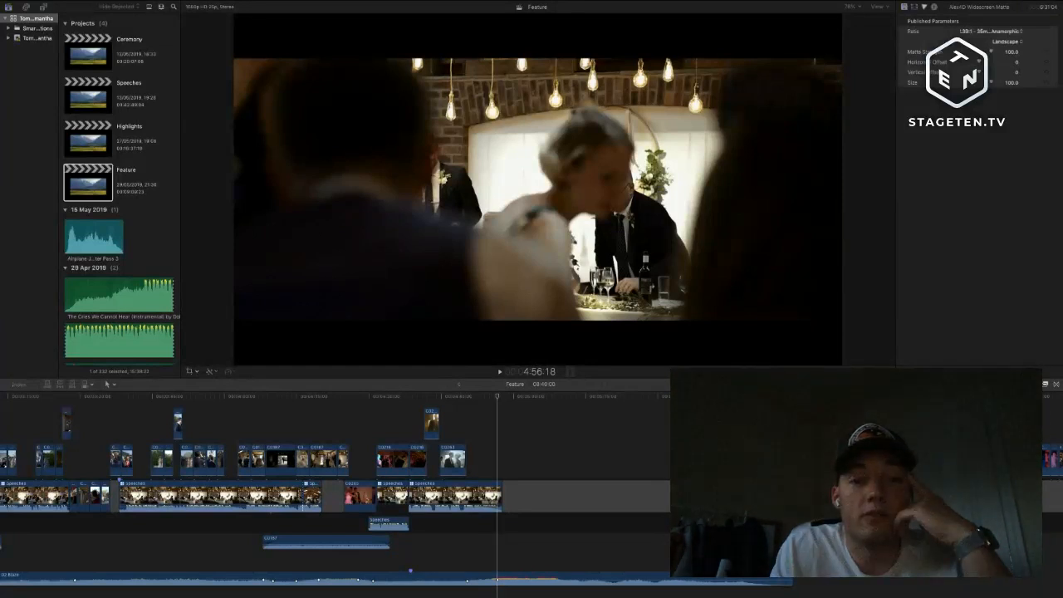
left_click(494, 436)
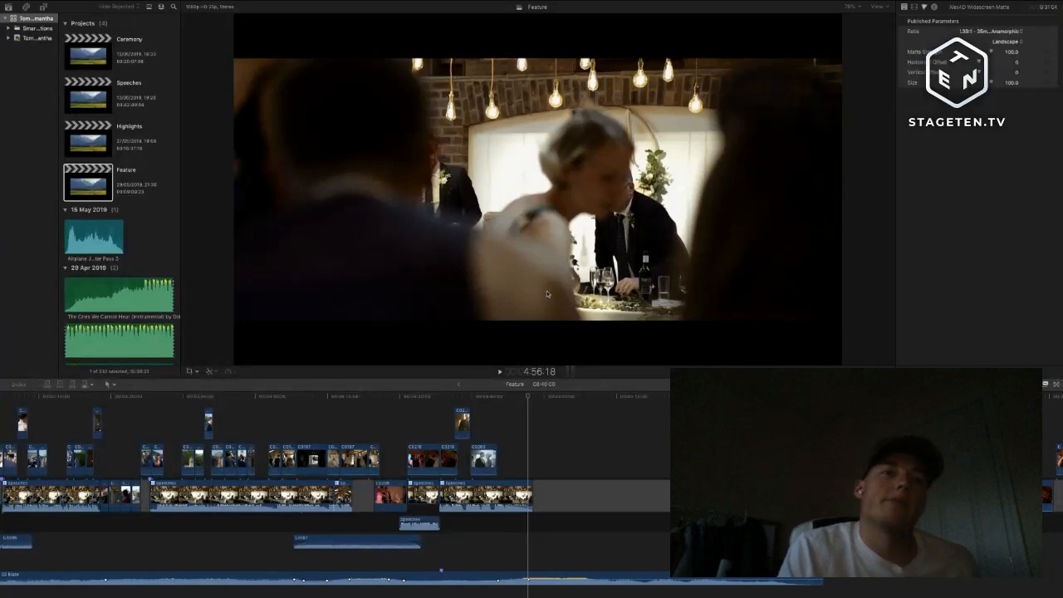
left_click(511, 402)
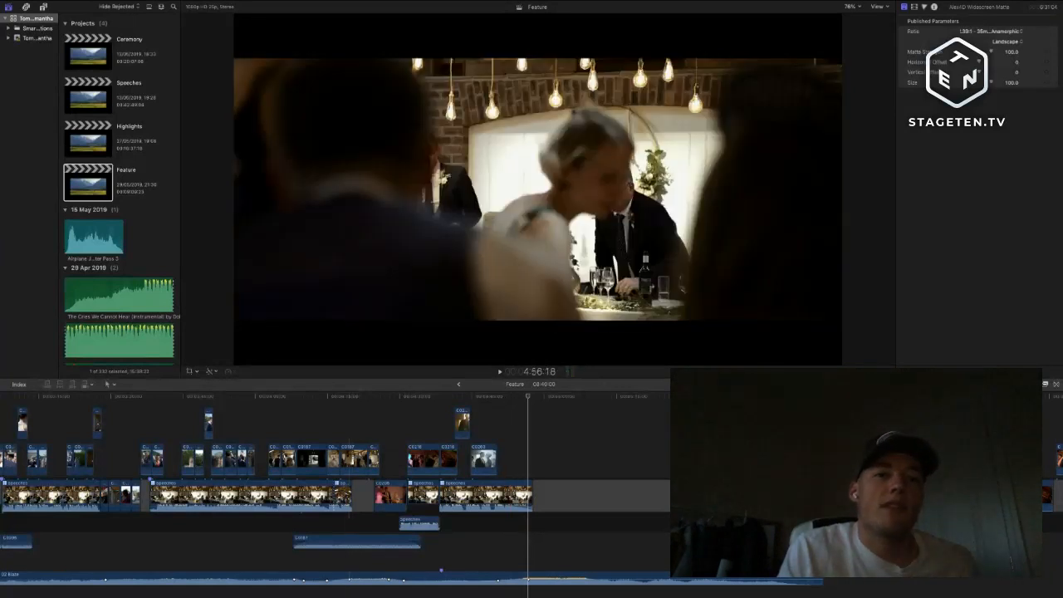
key("super+Tab")
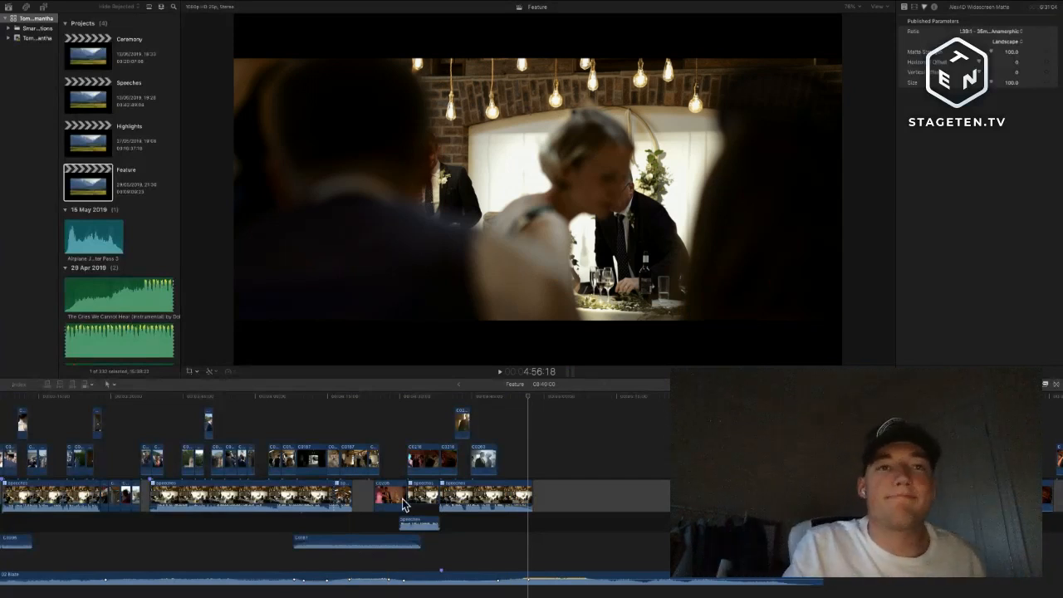
- Play the couple clips over the groom's speech from about 4:38 to the end of the black-and-white clip near 4:50
left_click(442, 426)
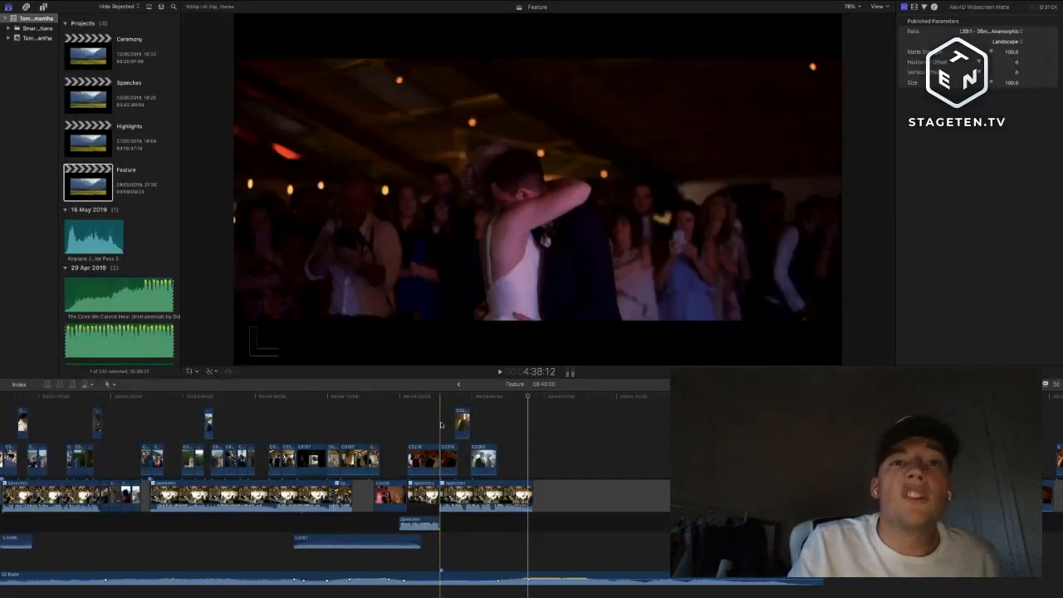
key("space")
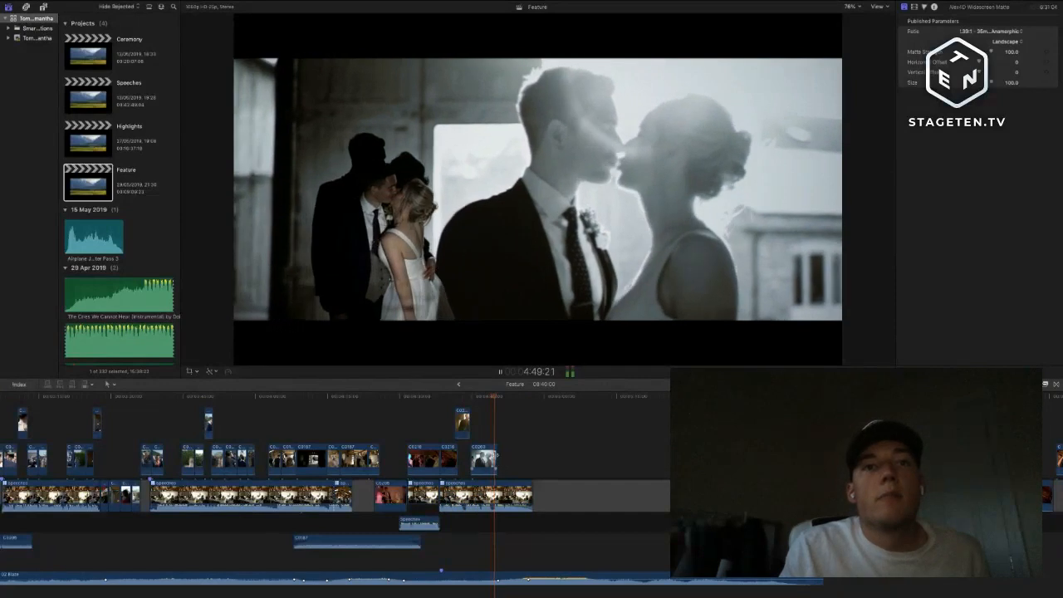
left_click(496, 456)
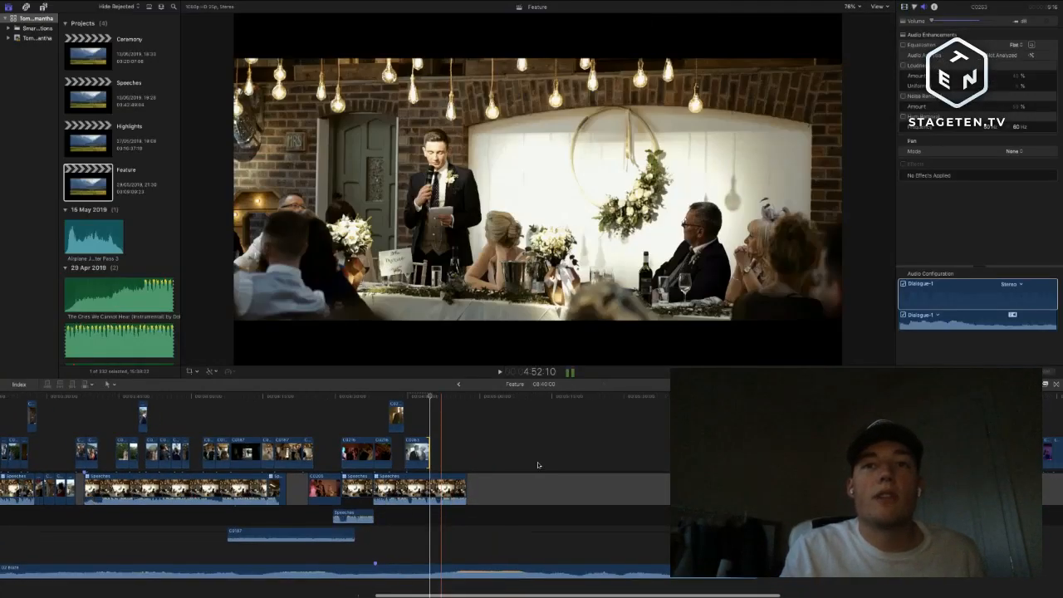
- Shorten the gap between the end of the groom's speech and the dance section to 27:09 (seconds and frames)
key("super+minus")
left_click_drag(641, 489, 550, 494)
scroll(551, 490, "right", 3)
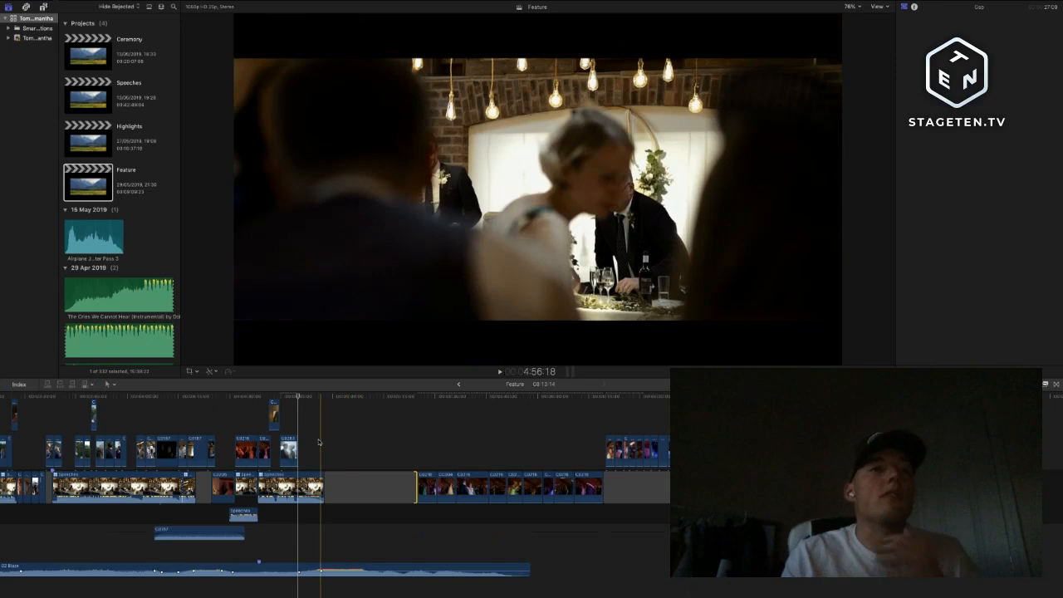
- Survey the Feature timeline from the ceremony through the speeches to the gap before the dance section, checking the overall structure
scroll(319, 442, "left", 15)
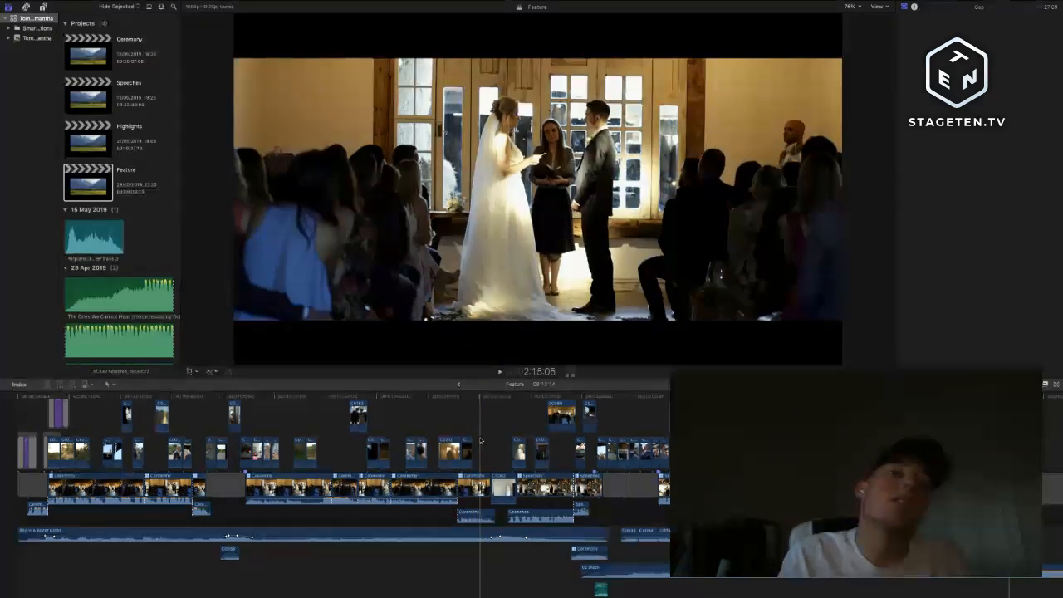
scroll(495, 440, "right", 2)
scroll(495, 441, "right", 3)
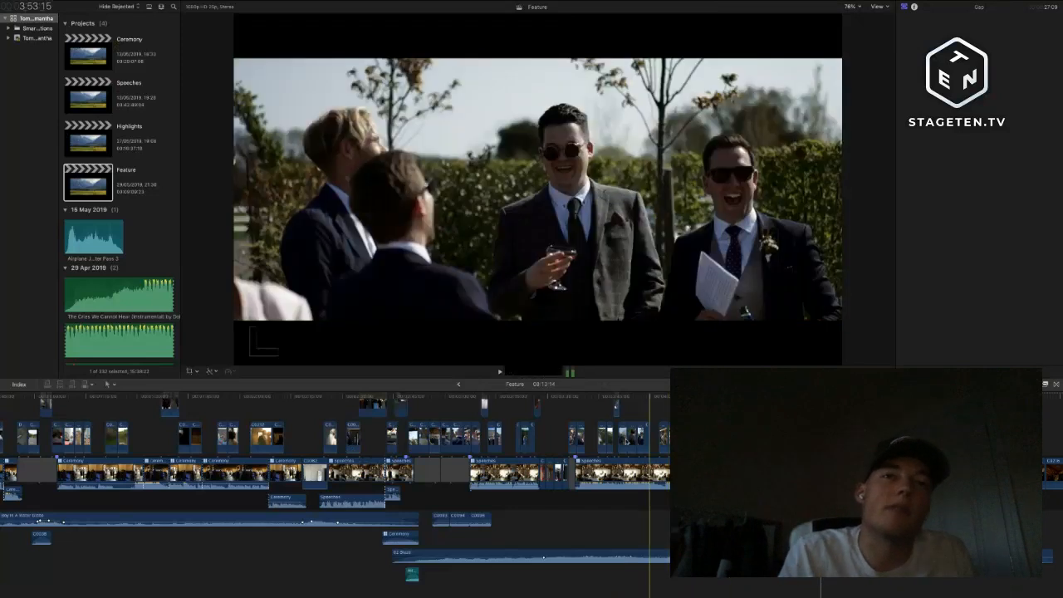
key("super+minus")
key("super+minus")
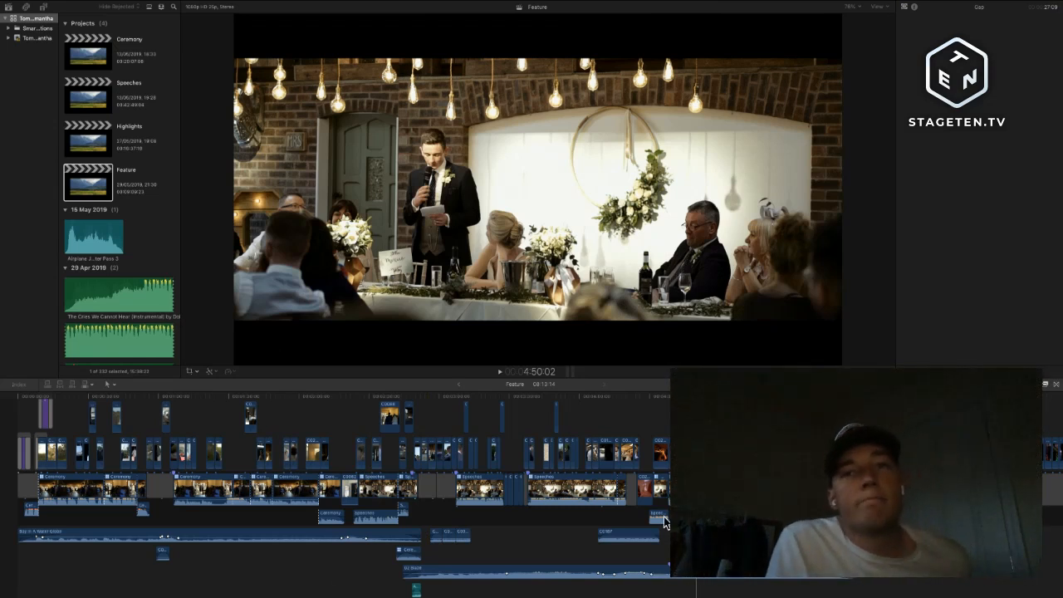
key("super+Tab")
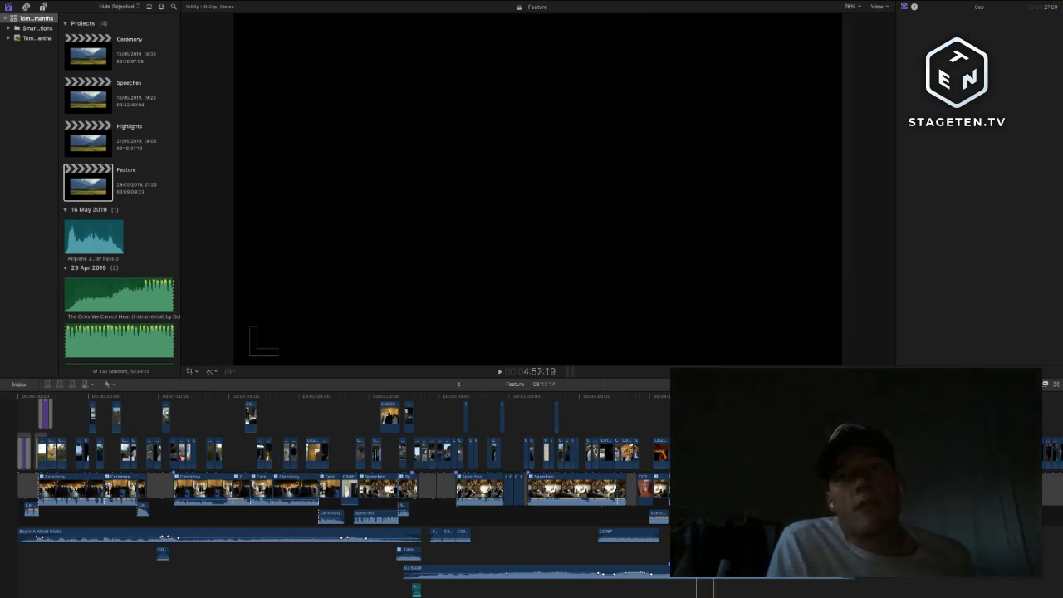
scroll(531, 496, "right", 1)
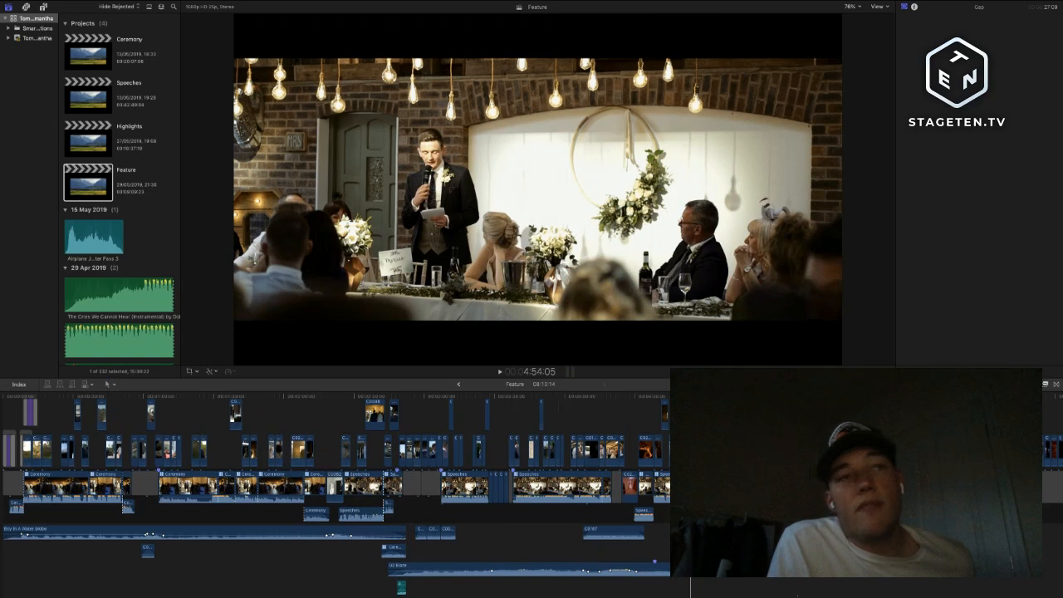
scroll(532, 496, "right", 2)
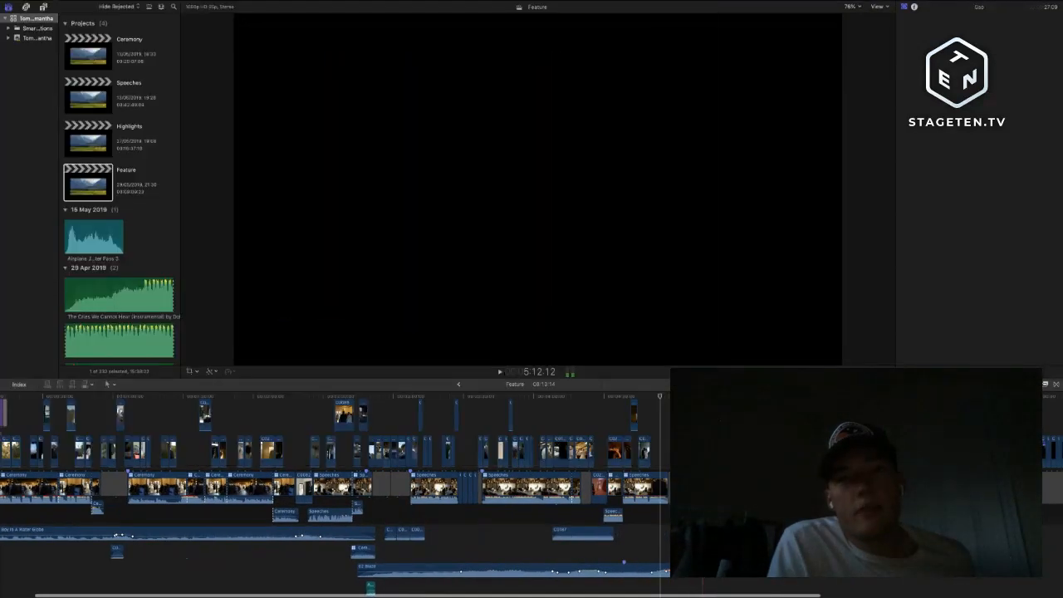
key("super+minus")
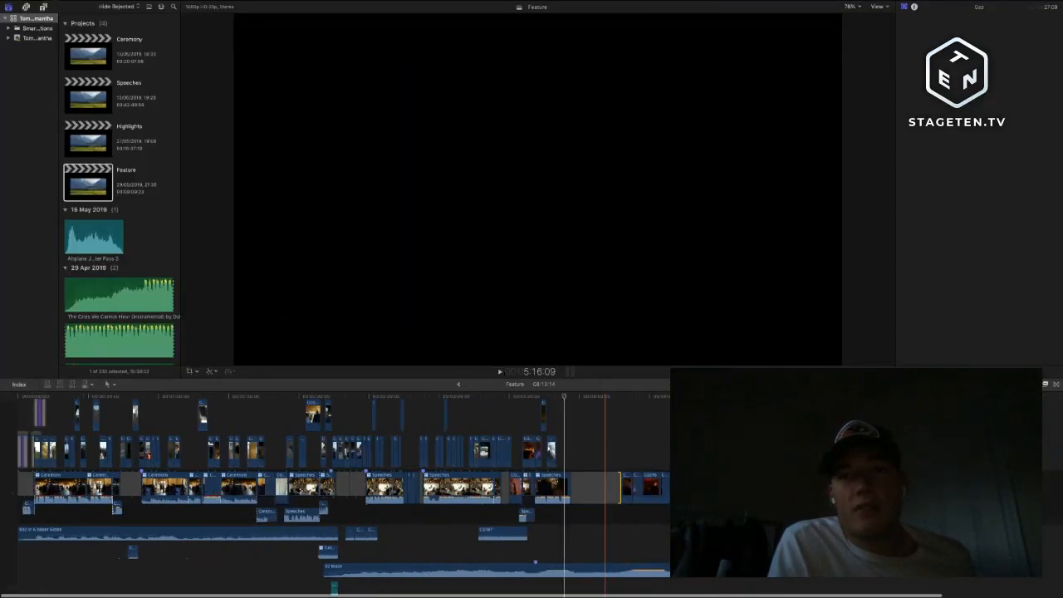